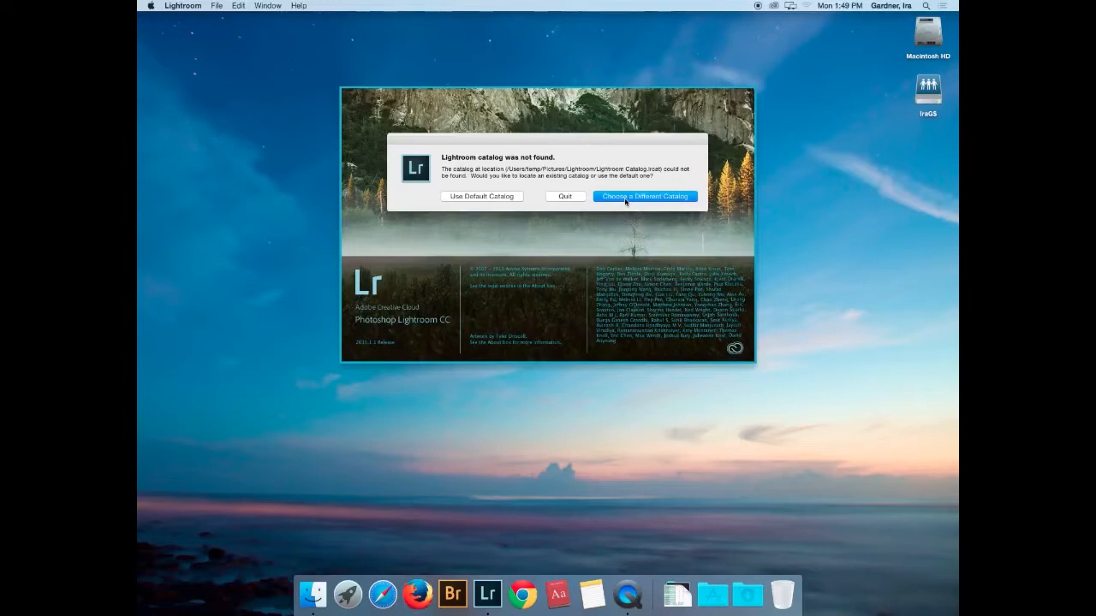
- Skip the missing catalog by choosing Choose a Different Catalog in the alert
left_click(626, 199)
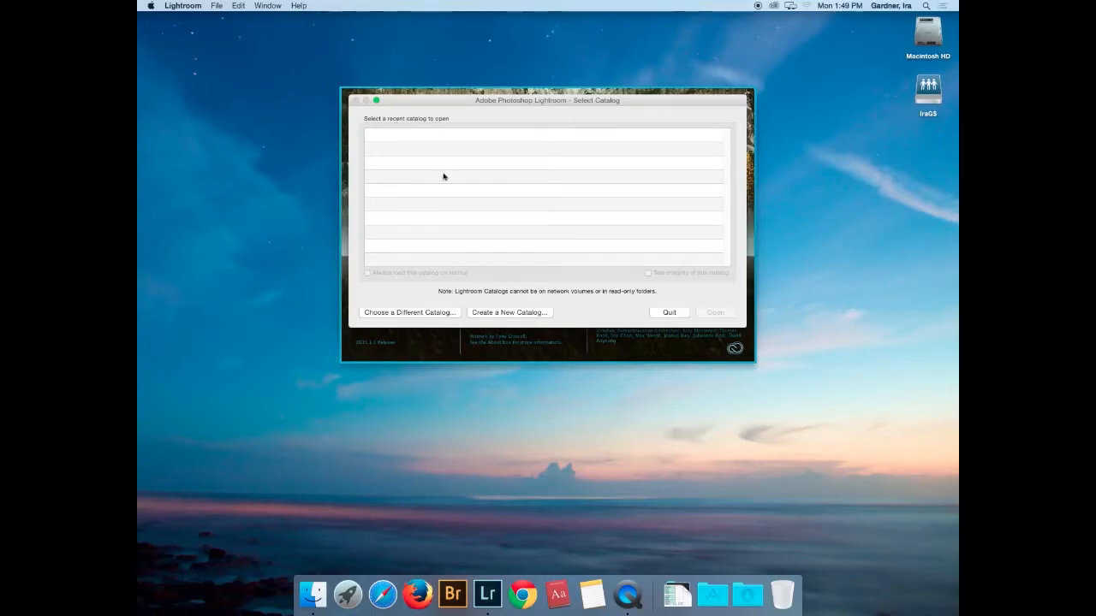
- Start a new catalog and browse its location to the Shared folder under Users
left_click(497, 313)
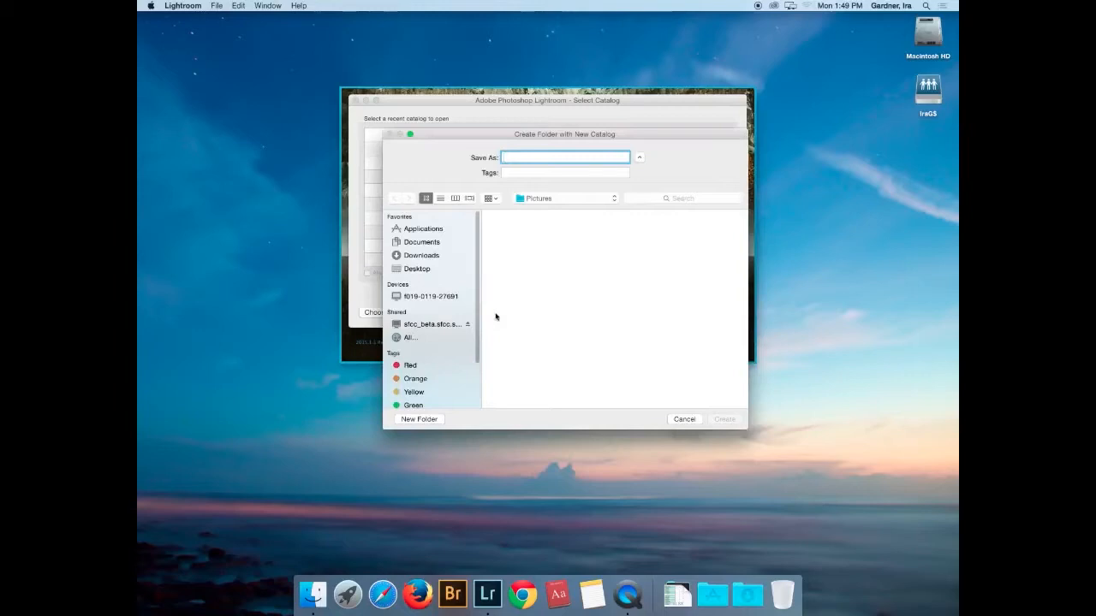
left_click(573, 198)
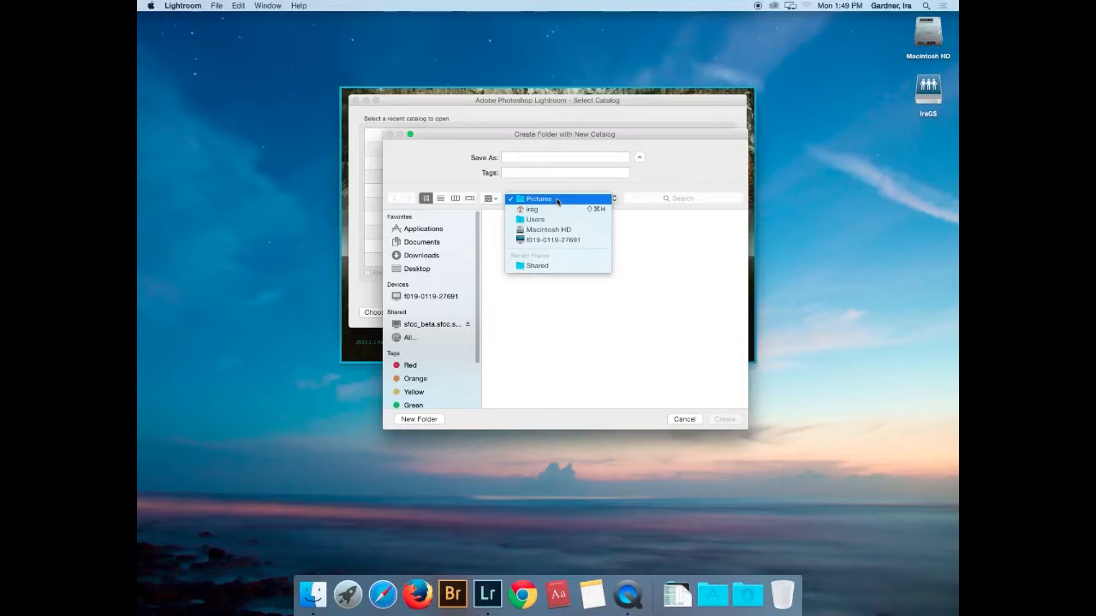
left_click(557, 199)
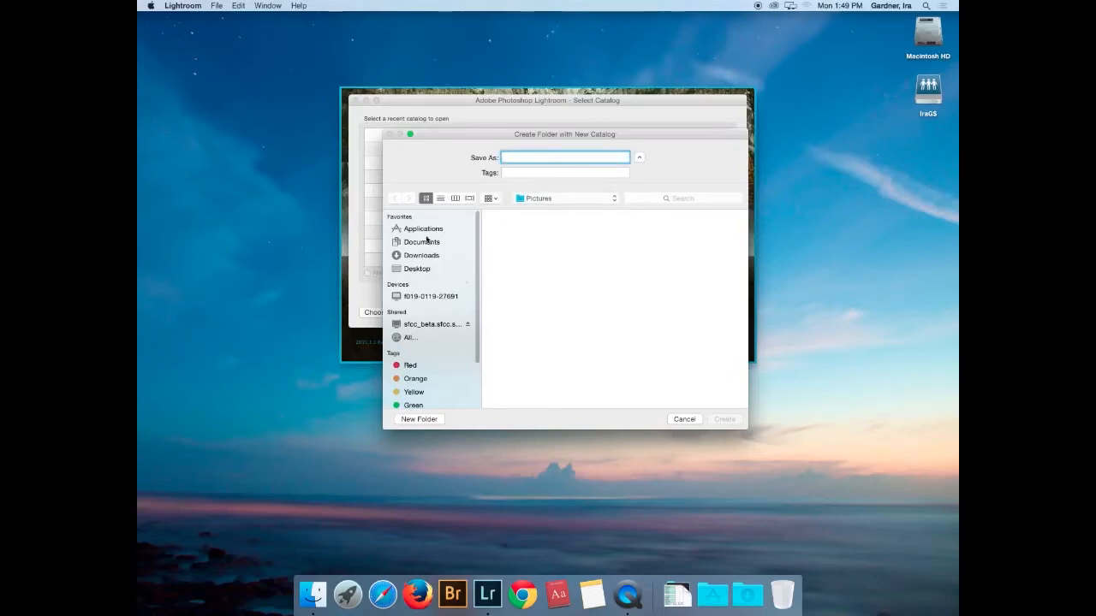
left_click(586, 199)
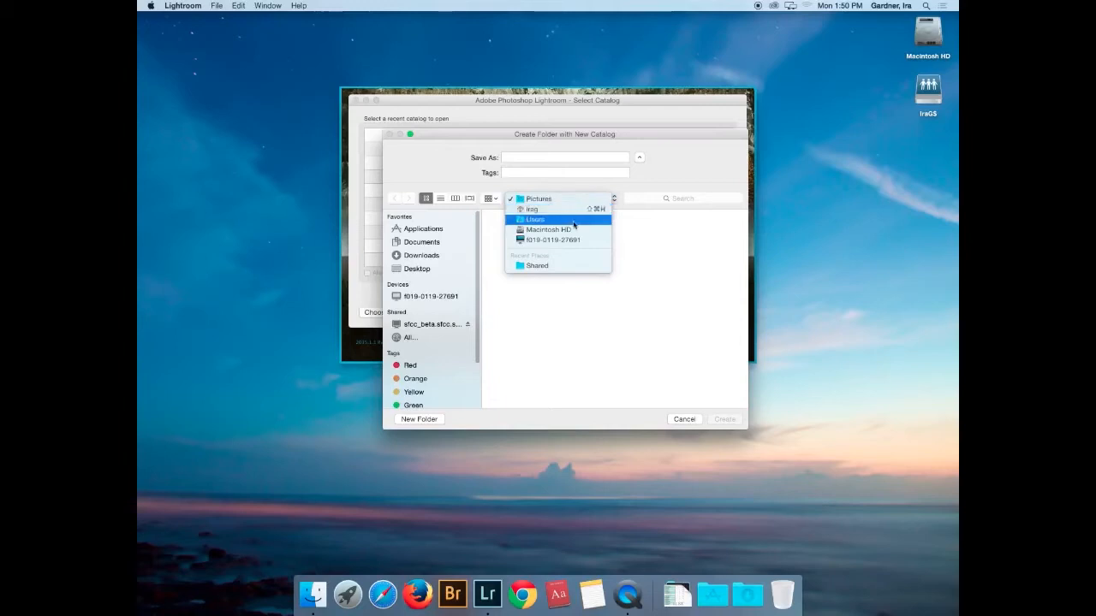
left_click(569, 220)
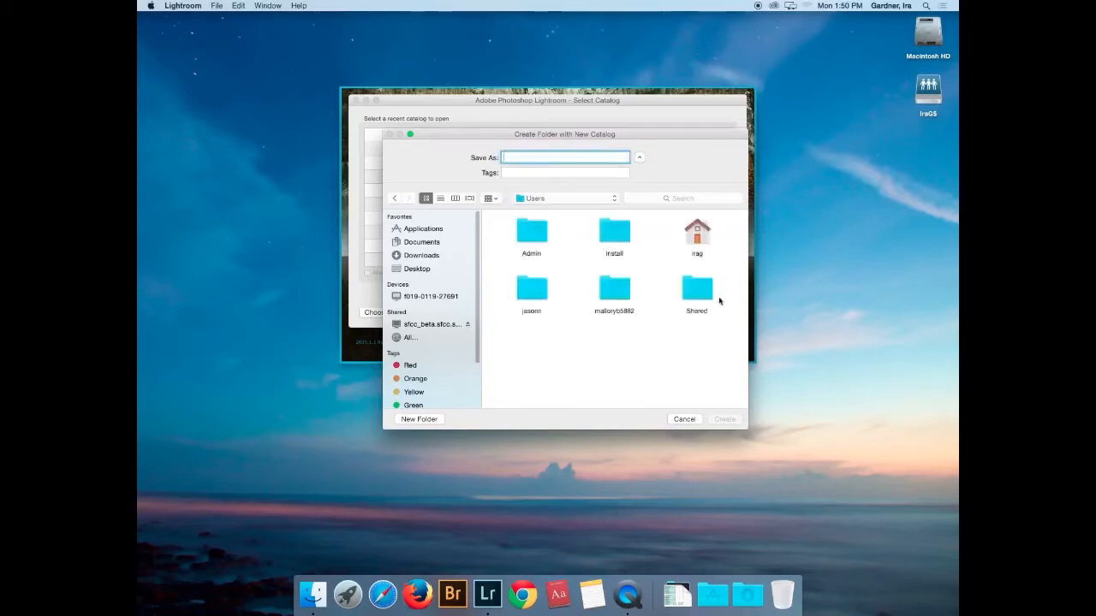
left_click(703, 296)
double_click(704, 295)
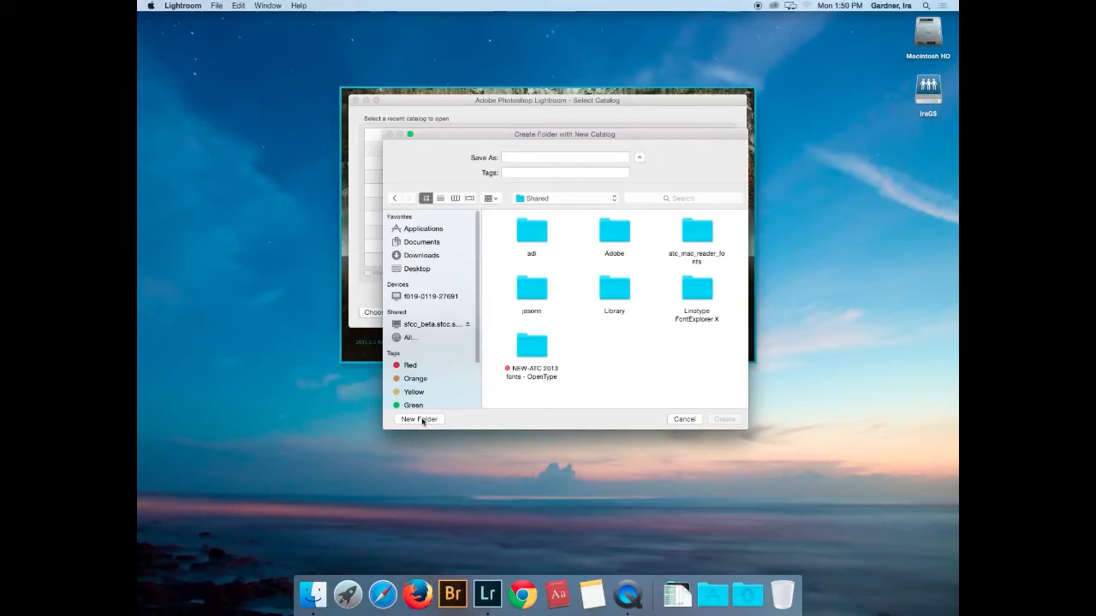
- Name the catalog IraPJCatalog and create it in a new personal folder inside Shared
left_click(520, 155)
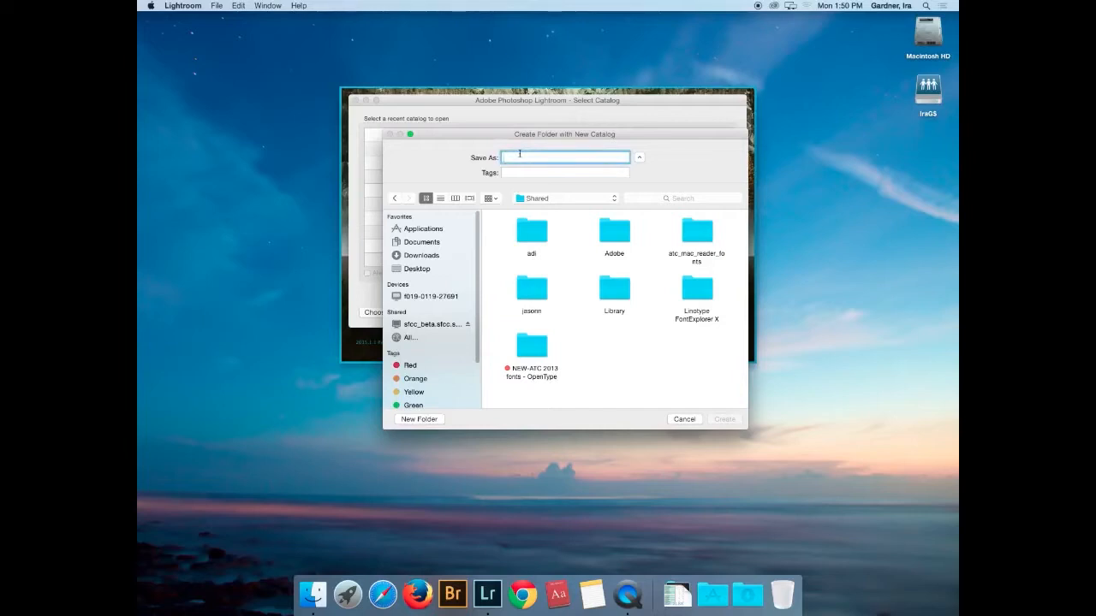
type("Ira")
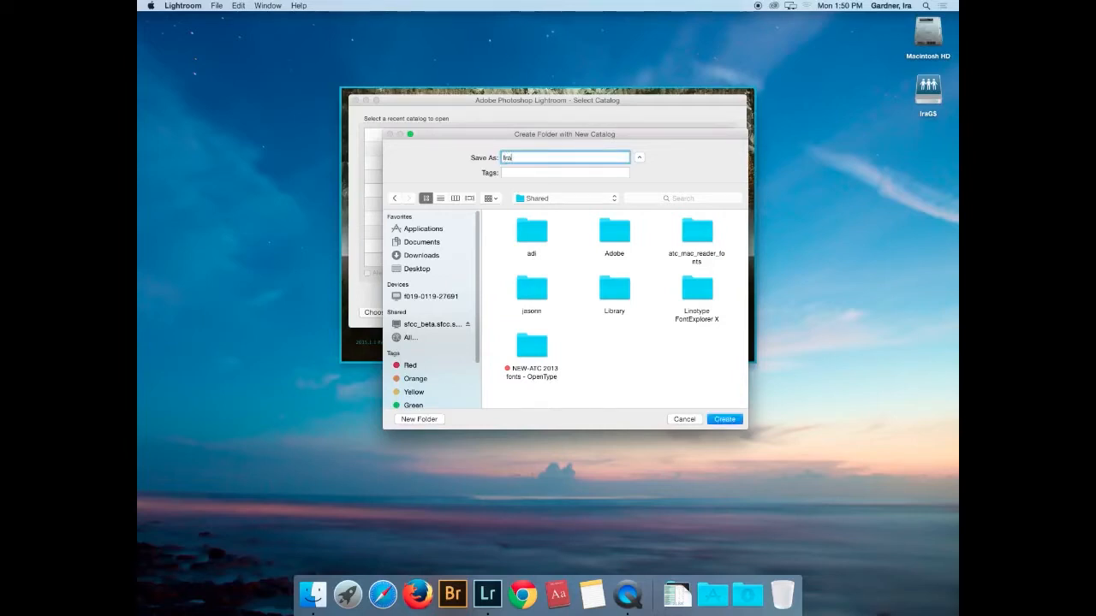
type("Pho")
key("BackSpace")
key("BackSpace")
type(".")
type("Catalog")
left_click(407, 420)
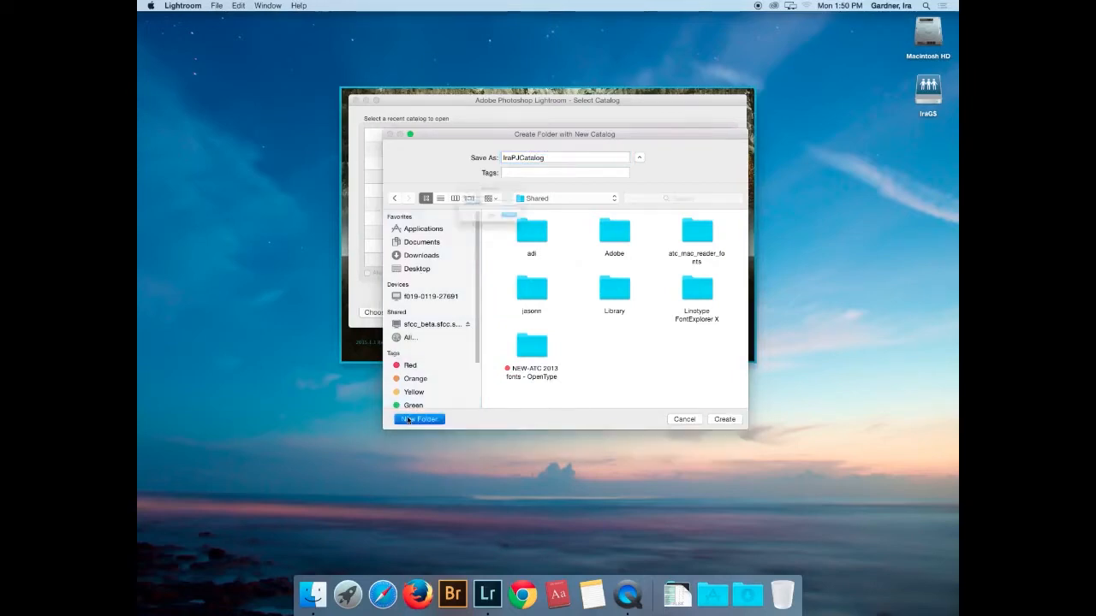
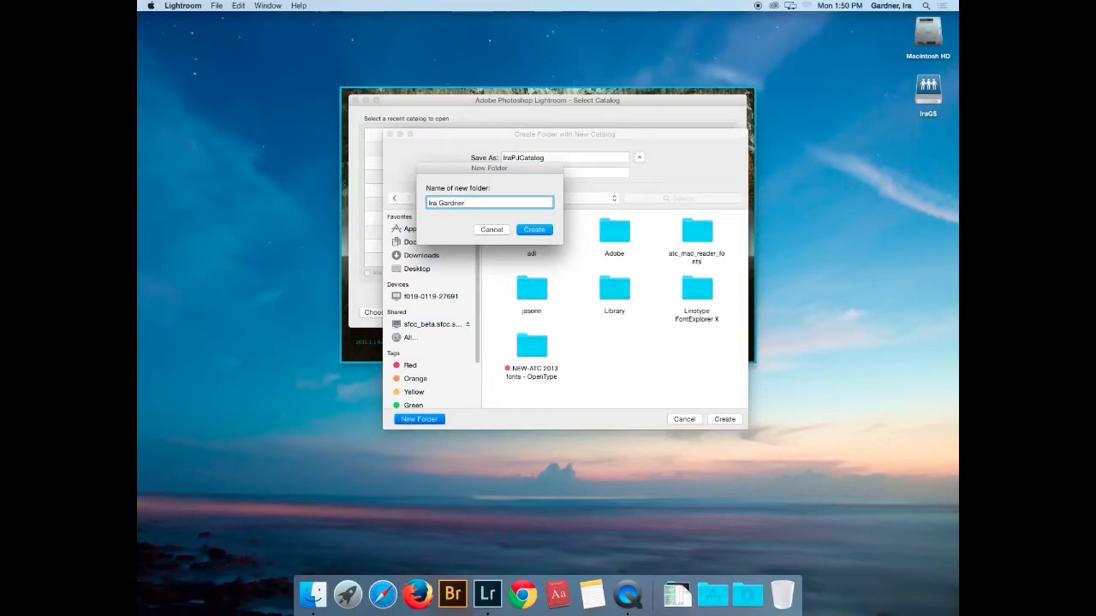
key("Return")
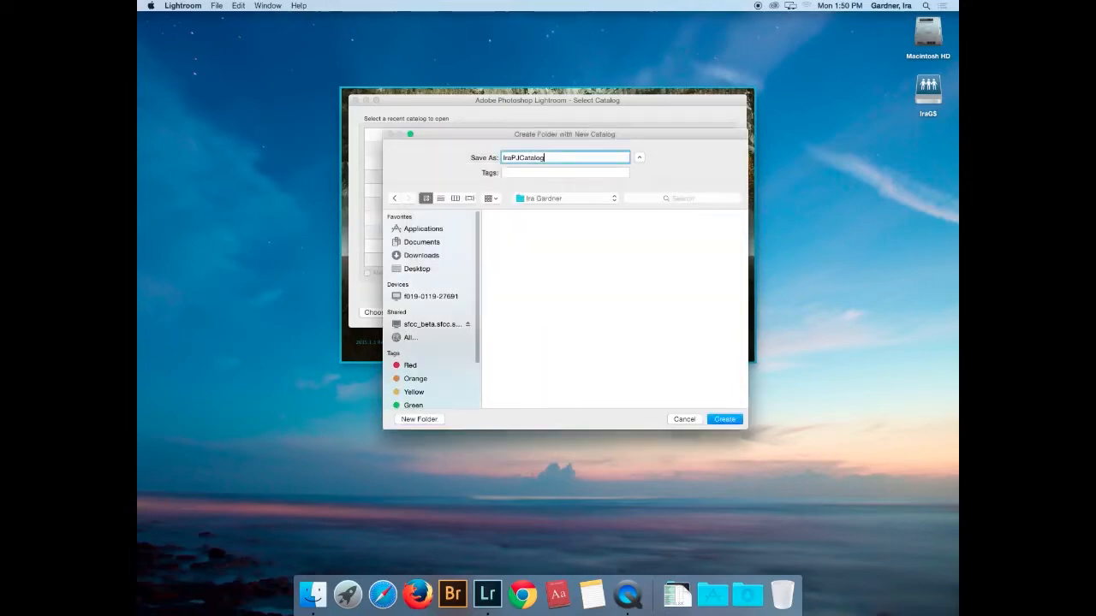
left_click(735, 423)
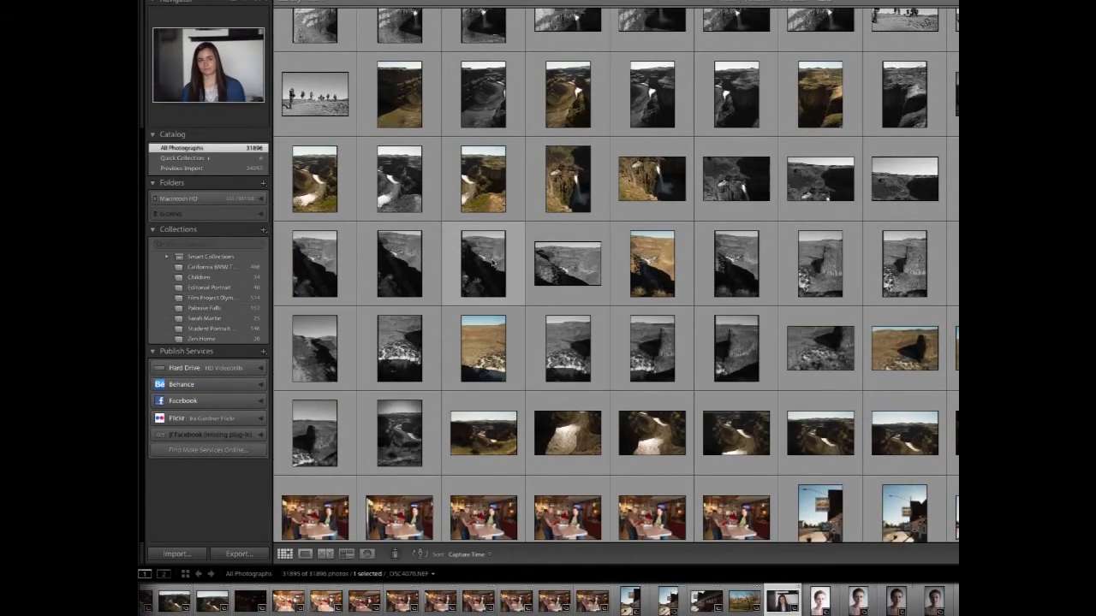
- Scroll the Library grid and view the Children and California collections while the new catalog loads
scroll(493, 262, "down", 3)
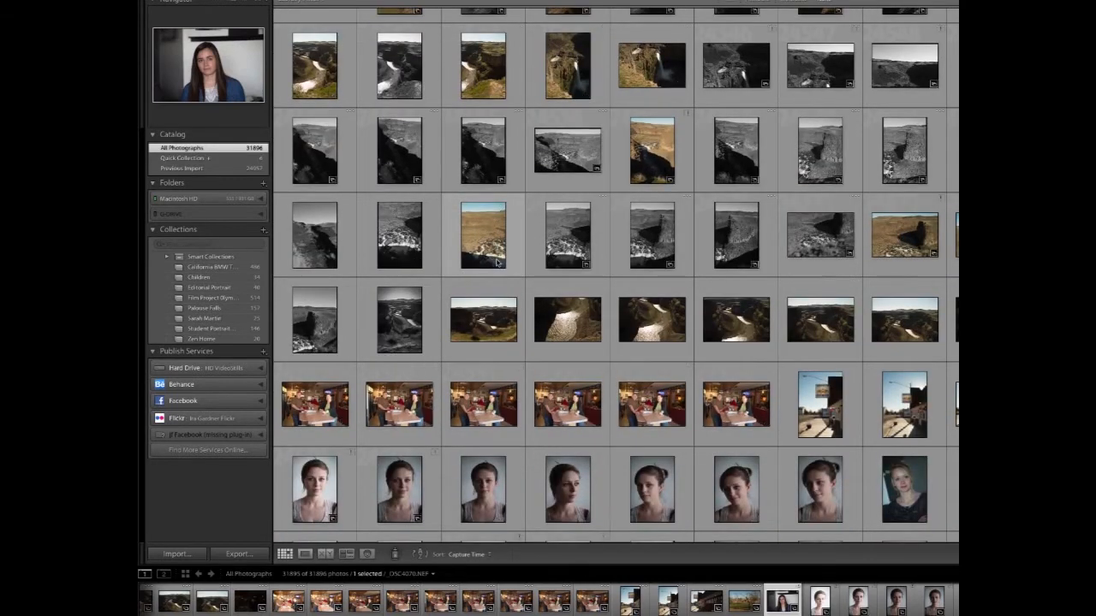
scroll(496, 262, "down", 15)
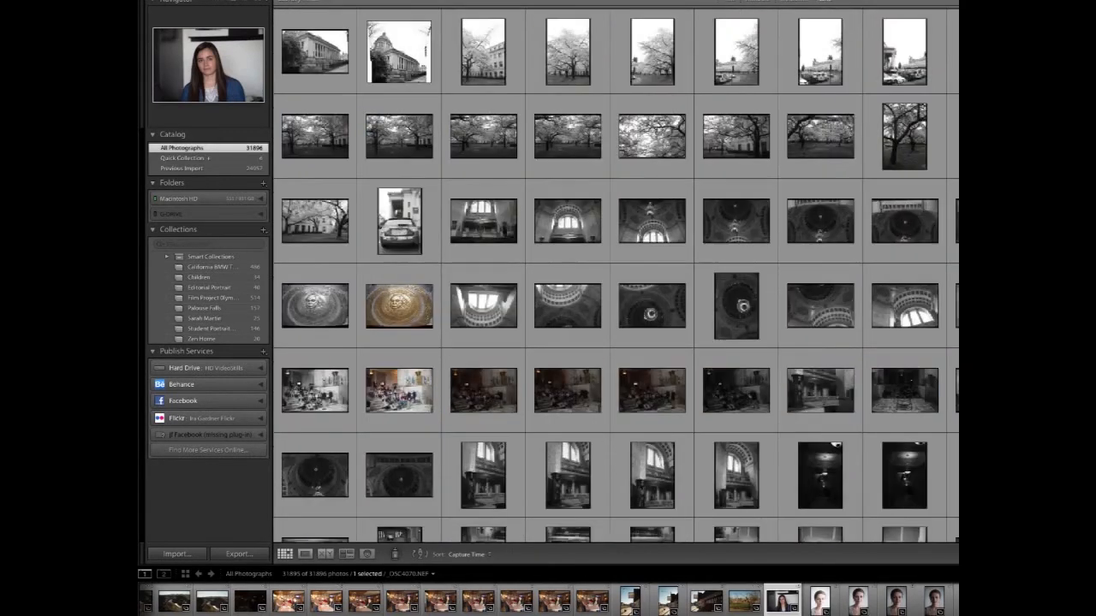
left_click(208, 278)
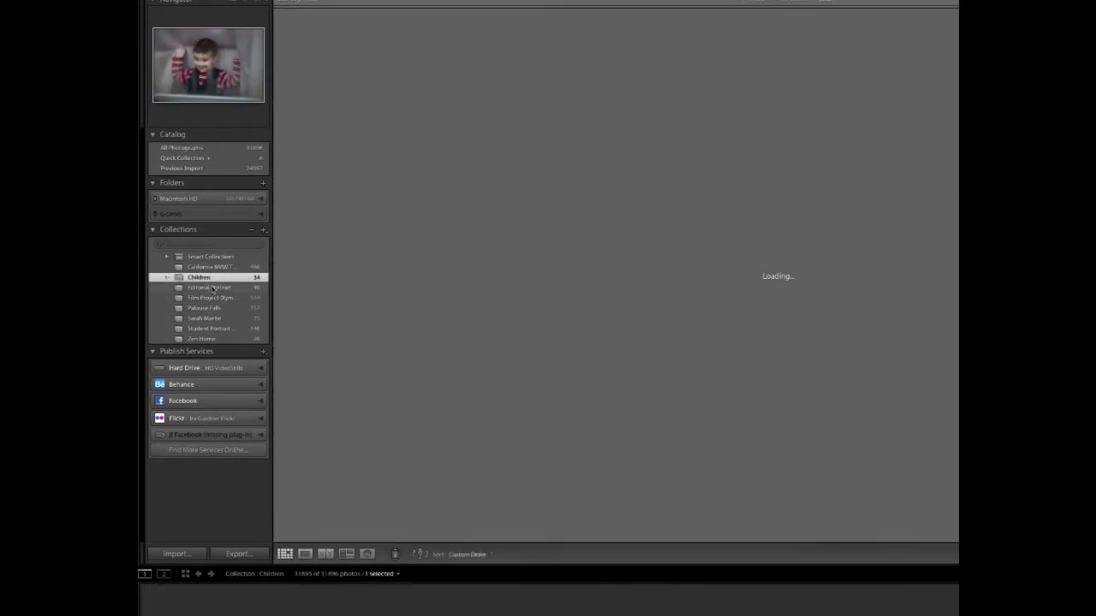
left_click(210, 269)
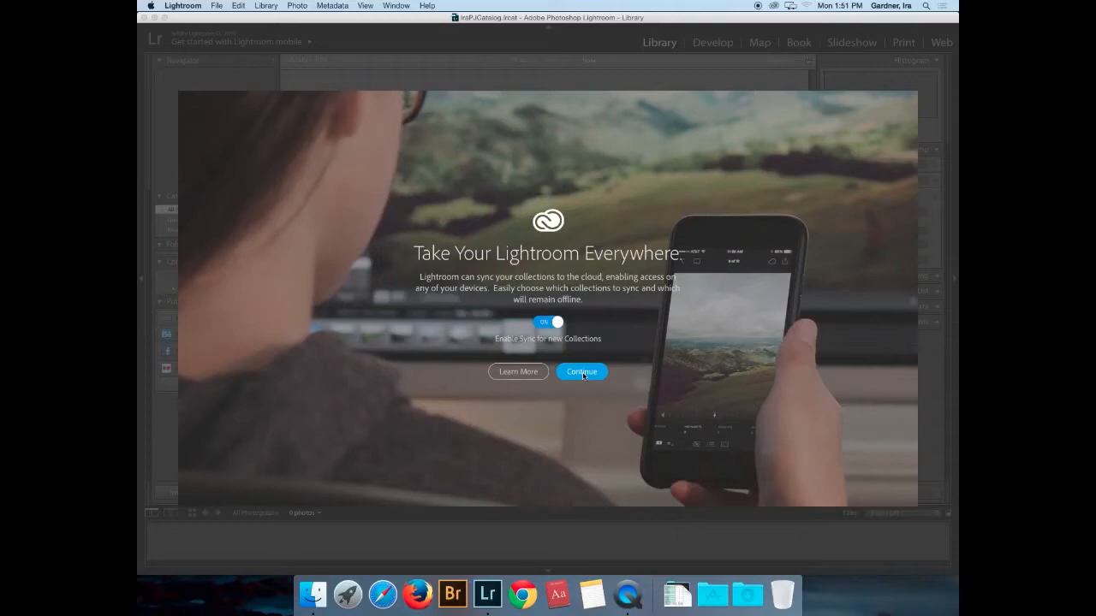
- Switch 'Enable Sync for new Collections' to OFF and accept the setting
left_click(556, 322)
left_click(586, 372)
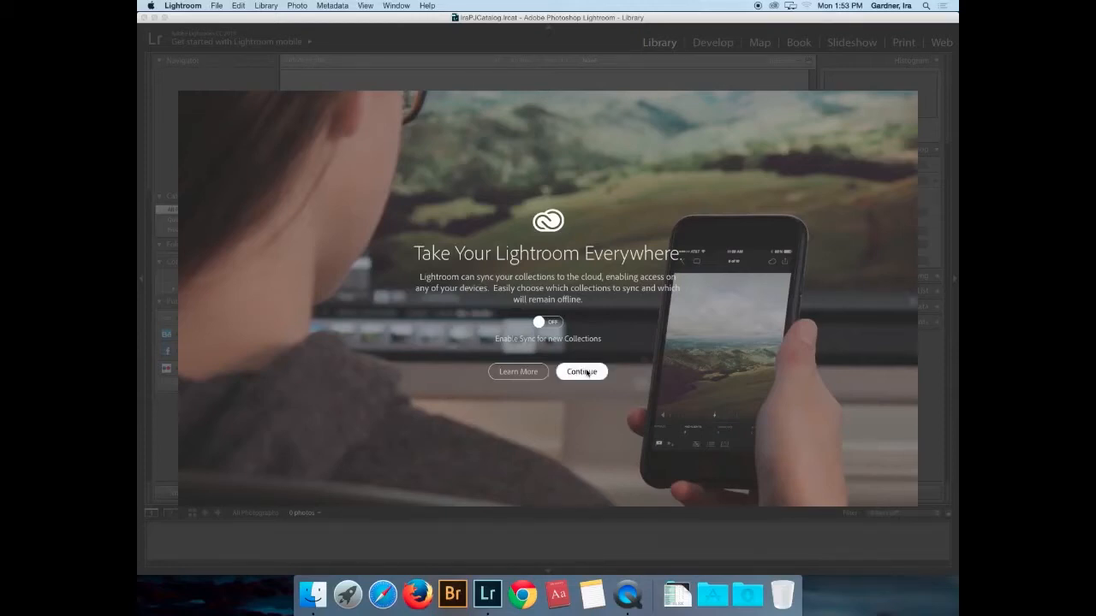
- Dismiss the sync welcome screen and close the Lightroom mobile identity-plate dropdown
left_click(178, 41)
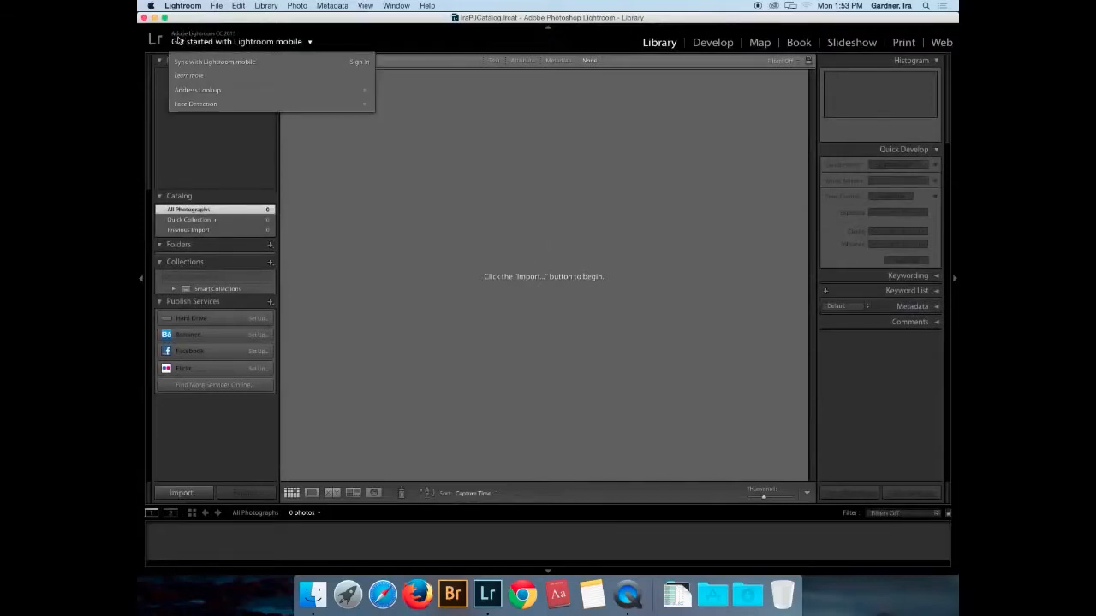
left_click(334, 40)
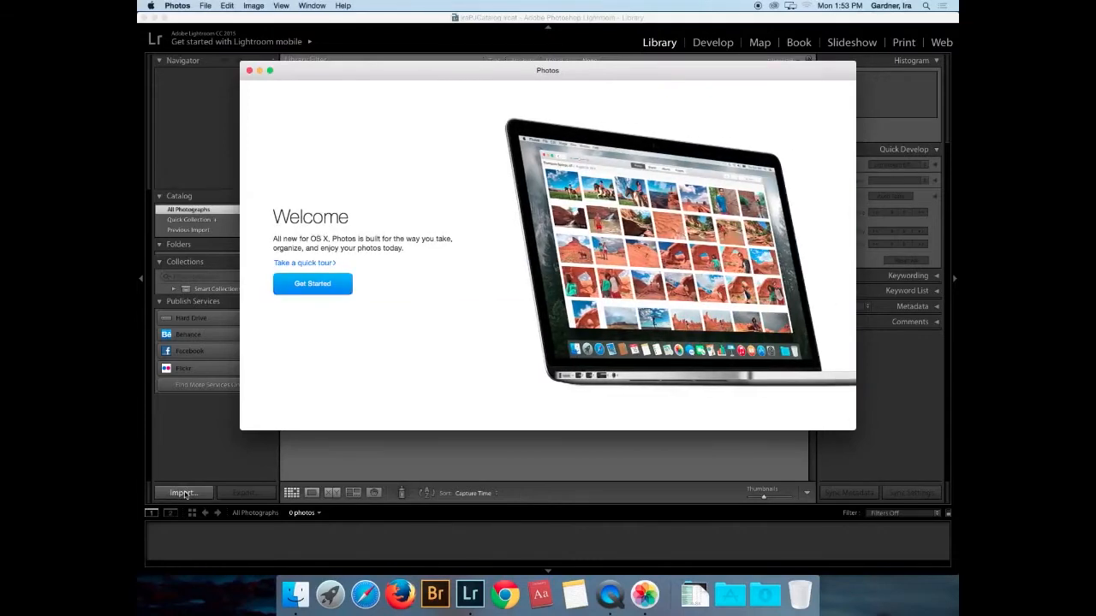
- Bring up Lightroom's Import window and close the Photos Welcome window in front of it
left_click(183, 494)
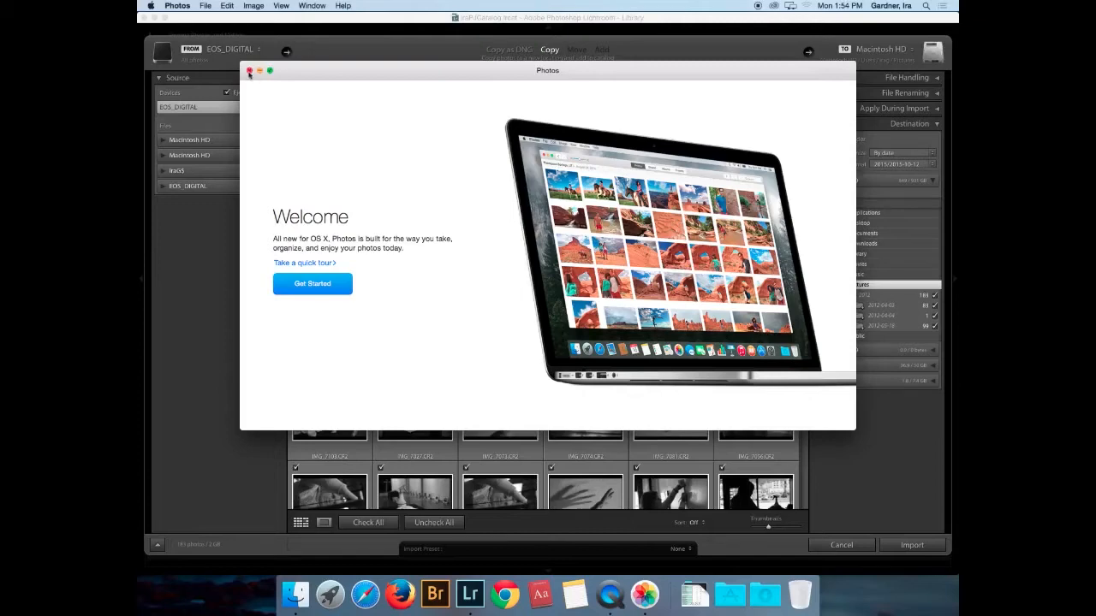
left_click(249, 72)
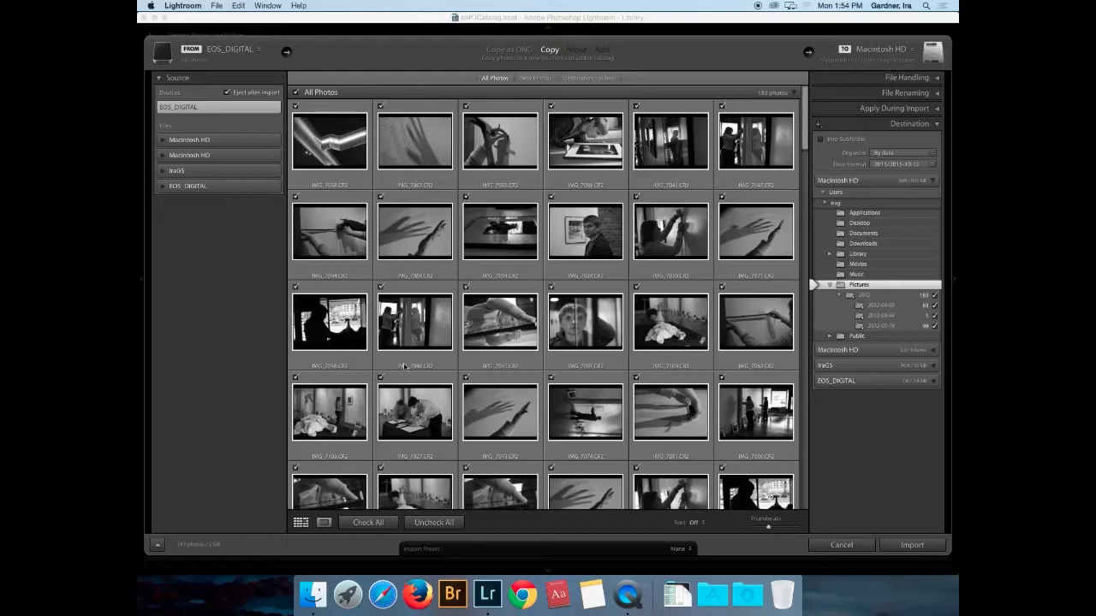
- Expand the file handling options and browse the Public and Pictures destination folders
mouse_move(477, 323)
left_click(936, 79)
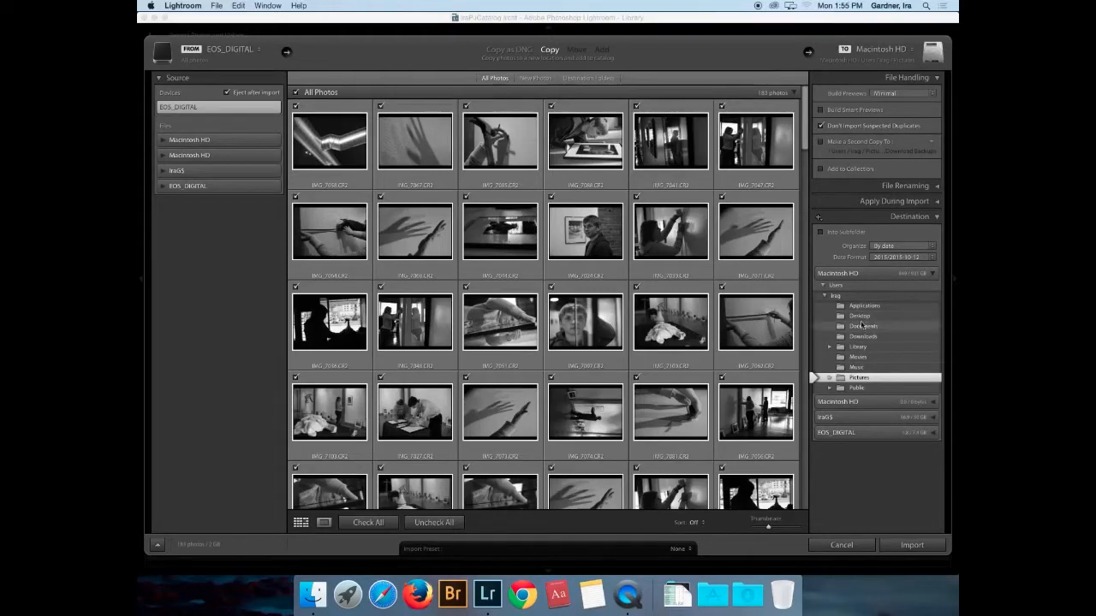
left_click(830, 388)
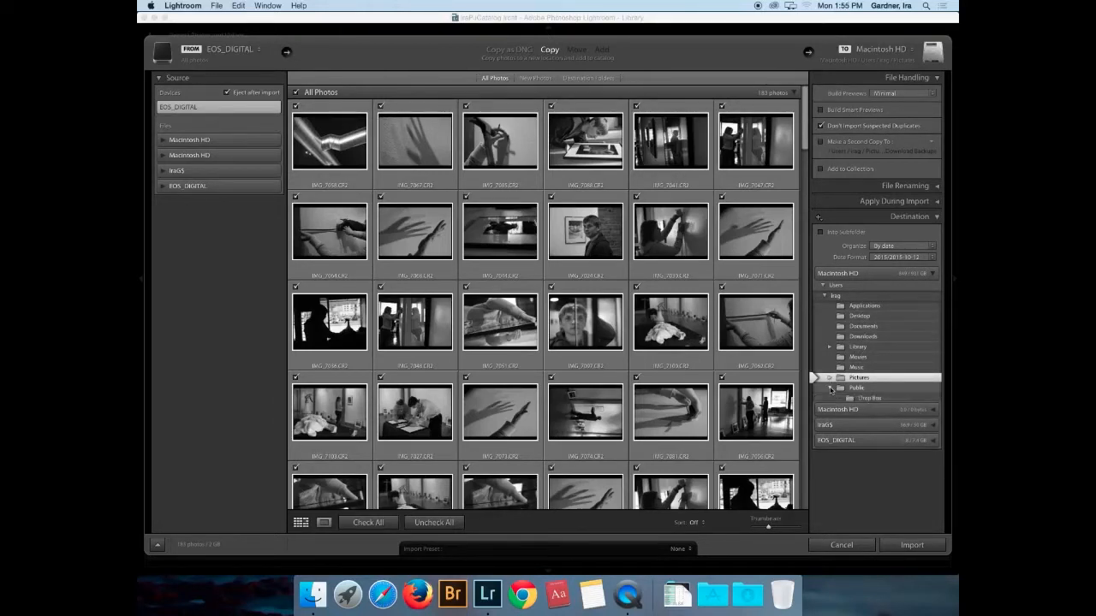
left_click(830, 379)
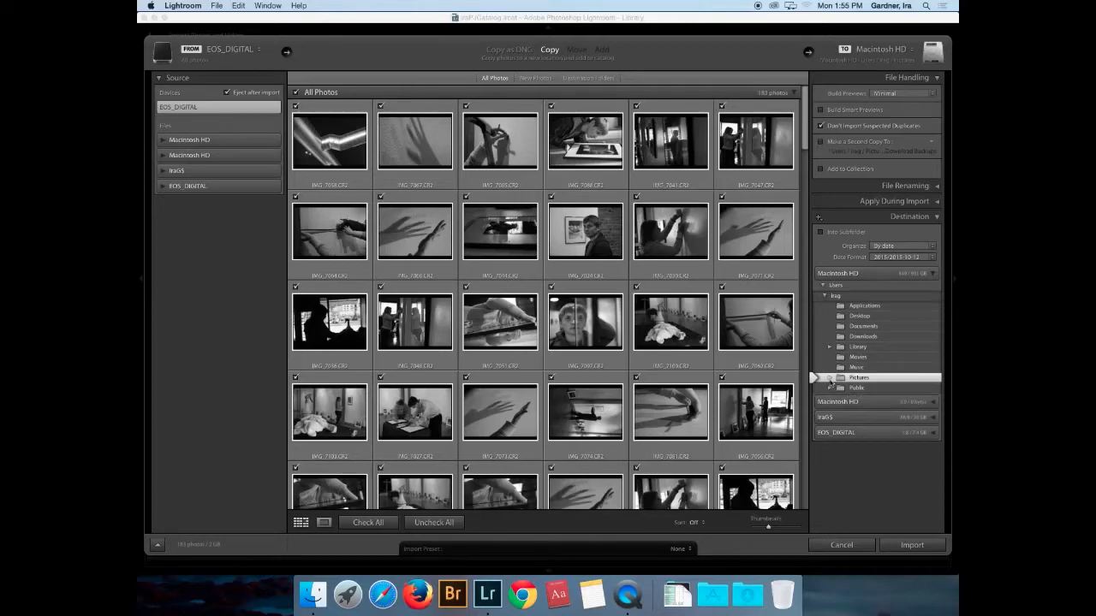
left_click(830, 379)
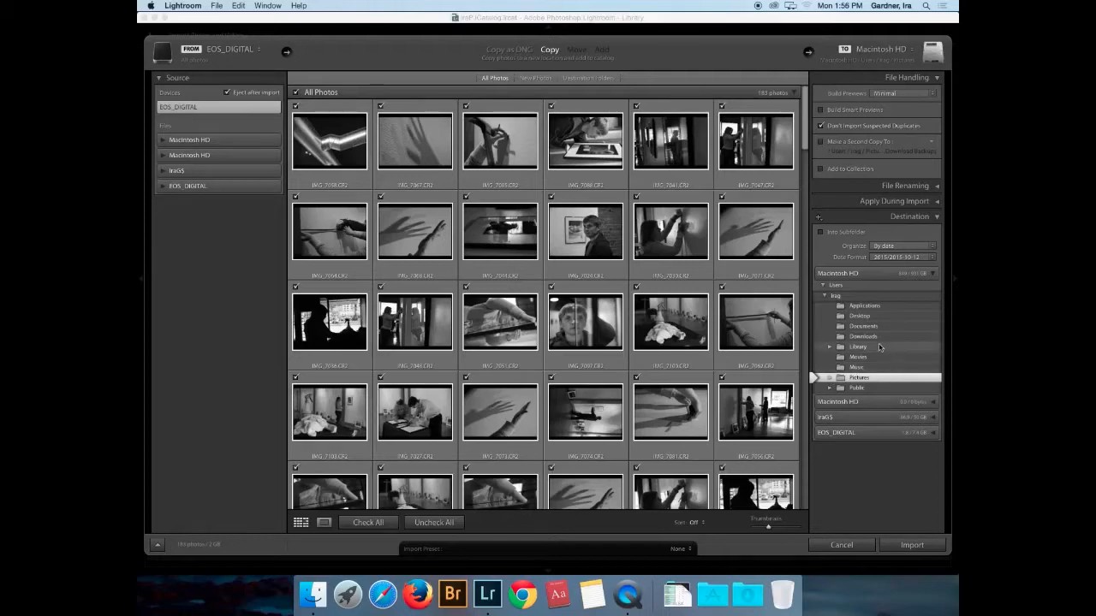
- Set the personal folder under Users > Shared as destination, showing its 2012 and LrCatalog subfolders
left_click(824, 297)
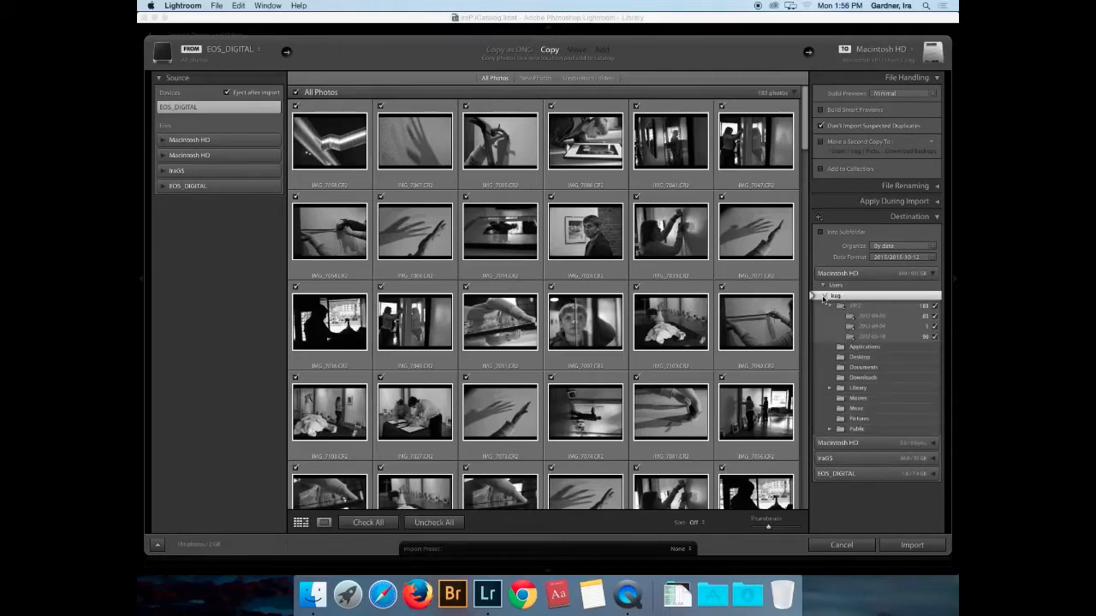
left_click(824, 297)
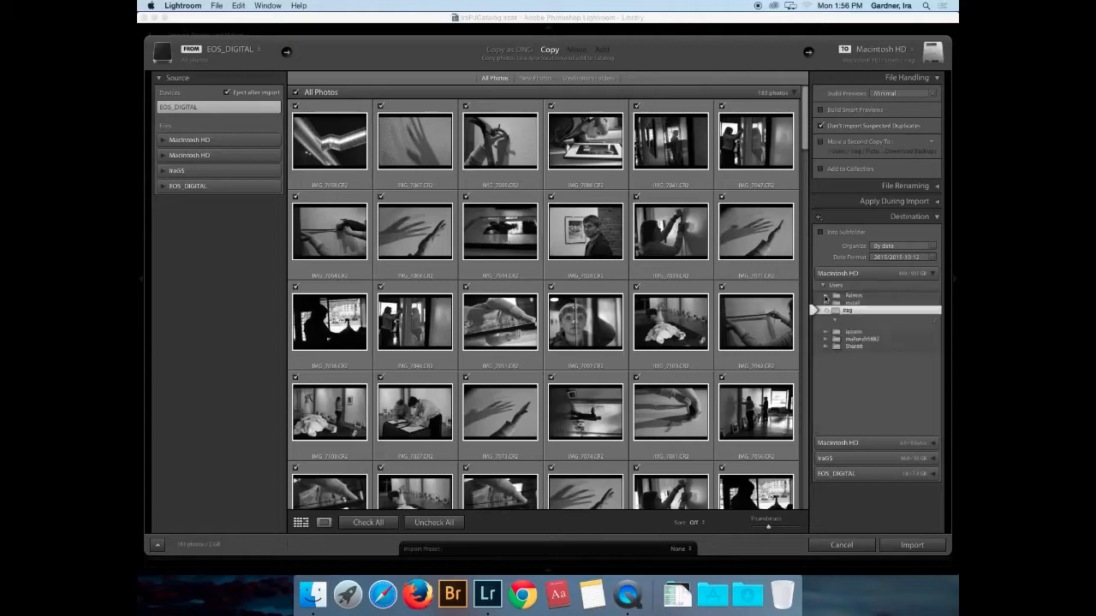
left_click(829, 347)
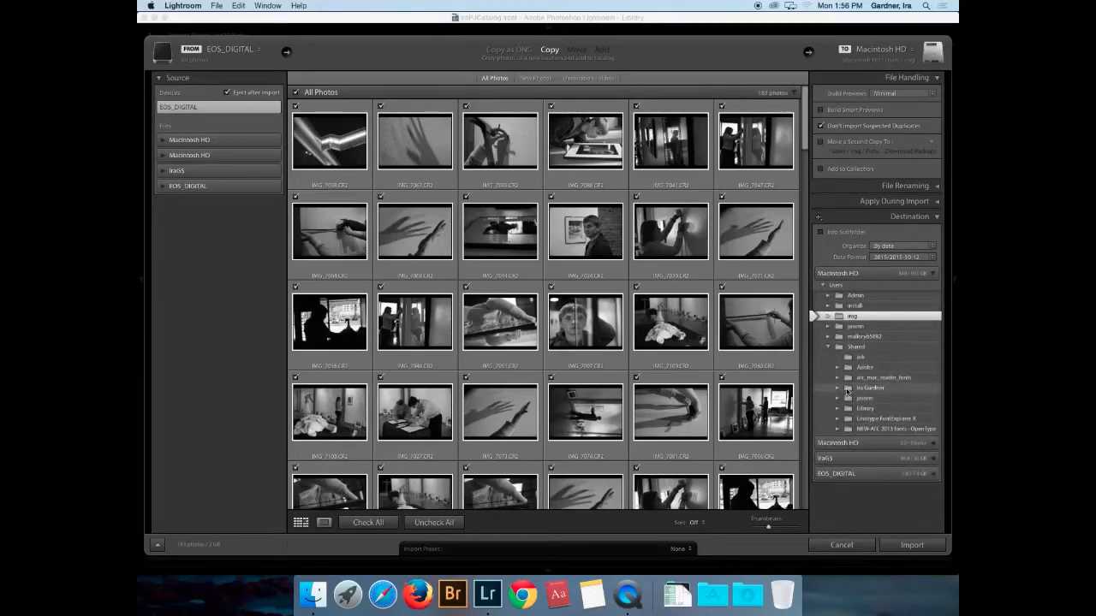
left_click(847, 391)
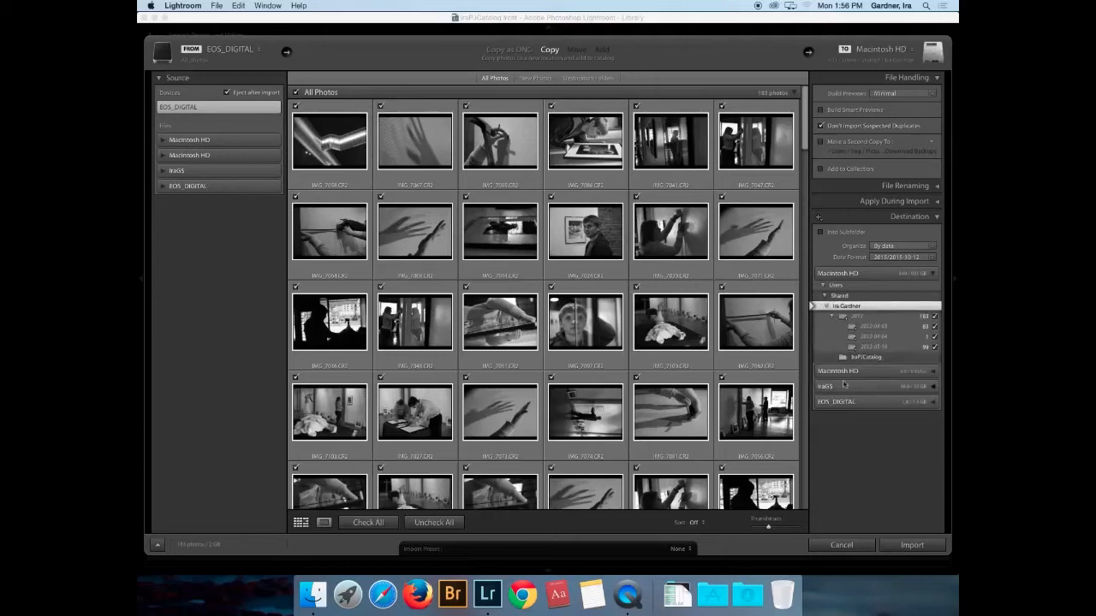
left_click(825, 306)
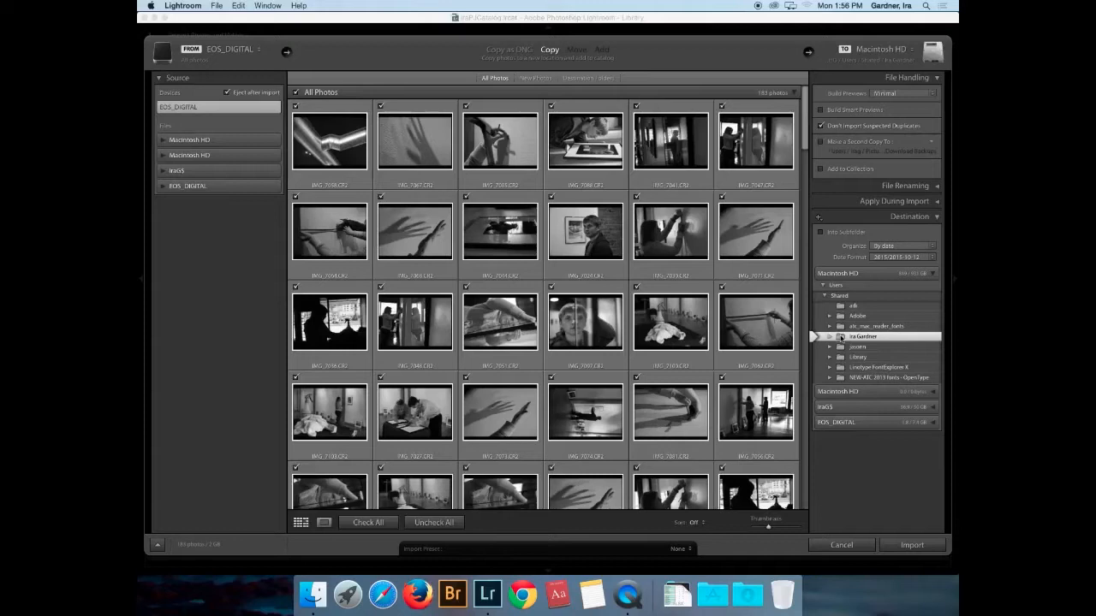
left_click(841, 336)
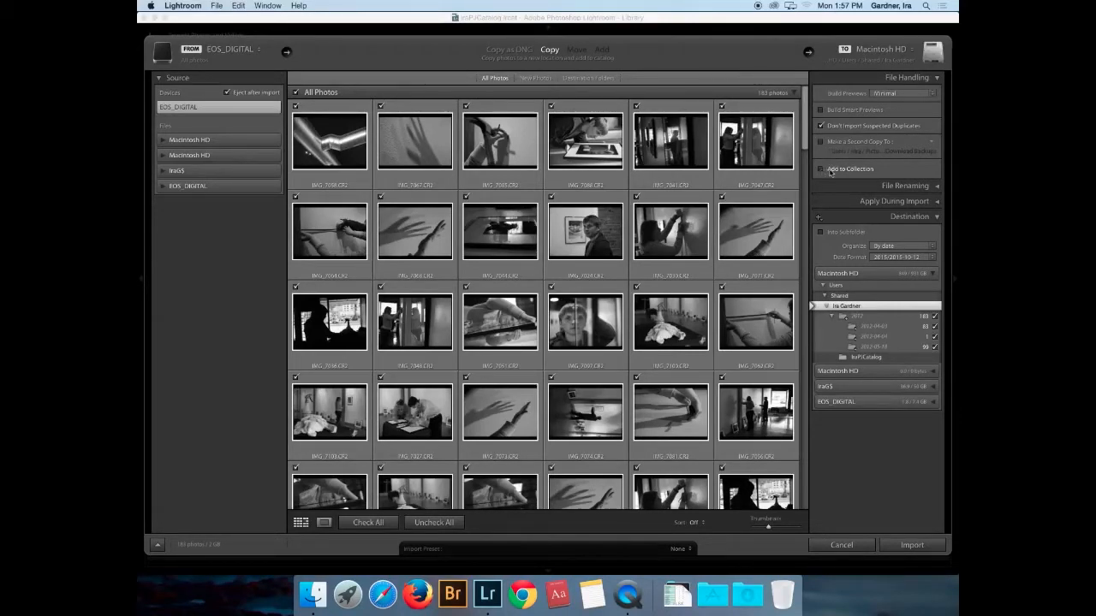
scroll(639, 214, "down", 10)
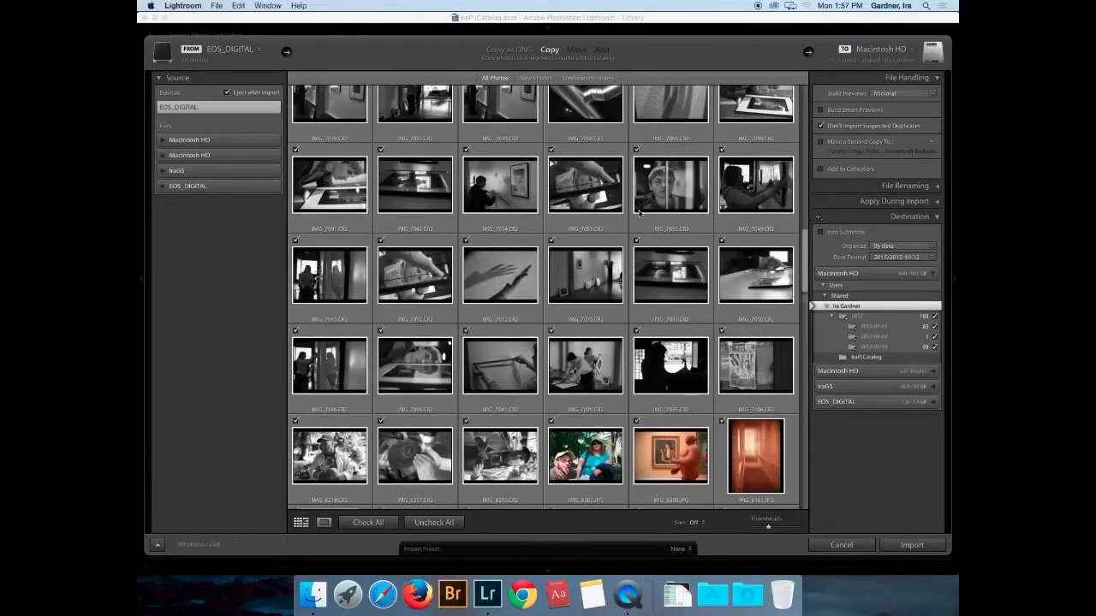
scroll(639, 214, "down", 10)
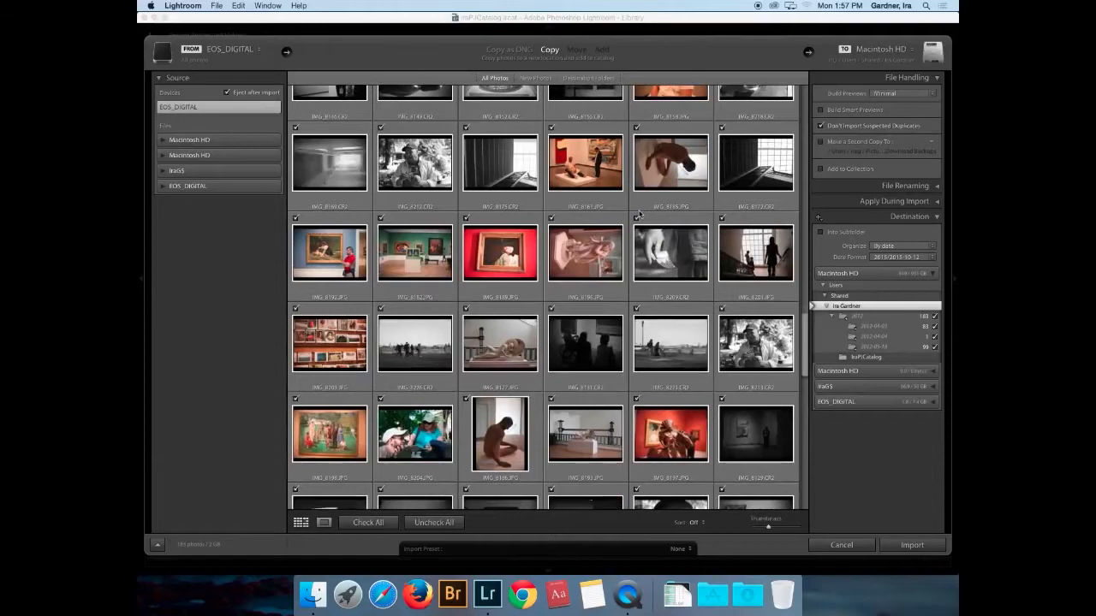
scroll(639, 214, "down", 10)
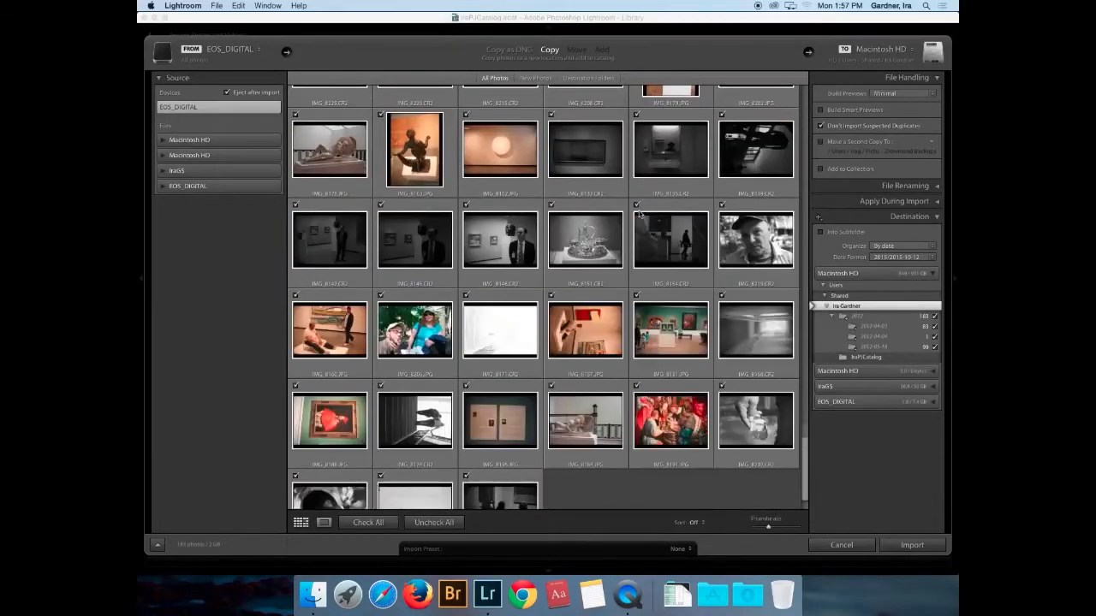
scroll(639, 214, "down", 2)
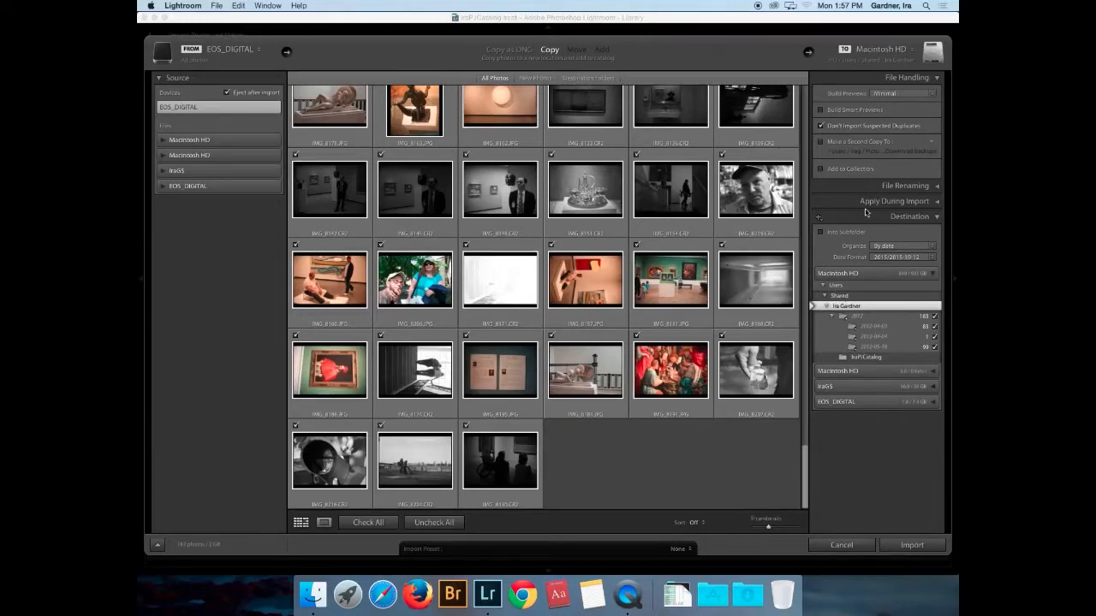
- Enable Rename Files with the Date - Filename template and turn on Build Smart Previews
left_click(937, 188)
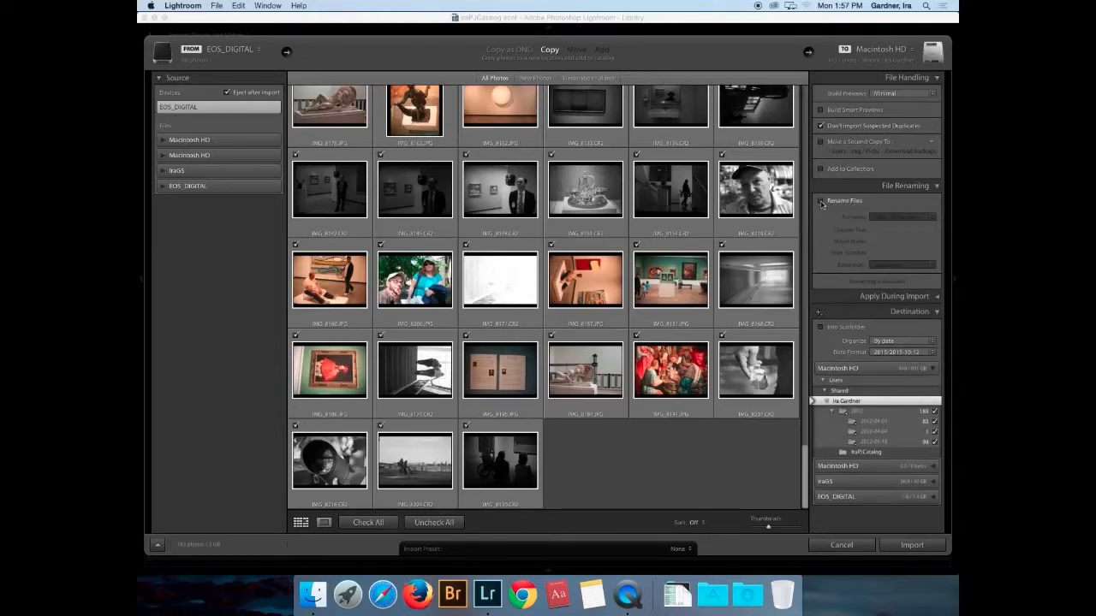
left_click(821, 201)
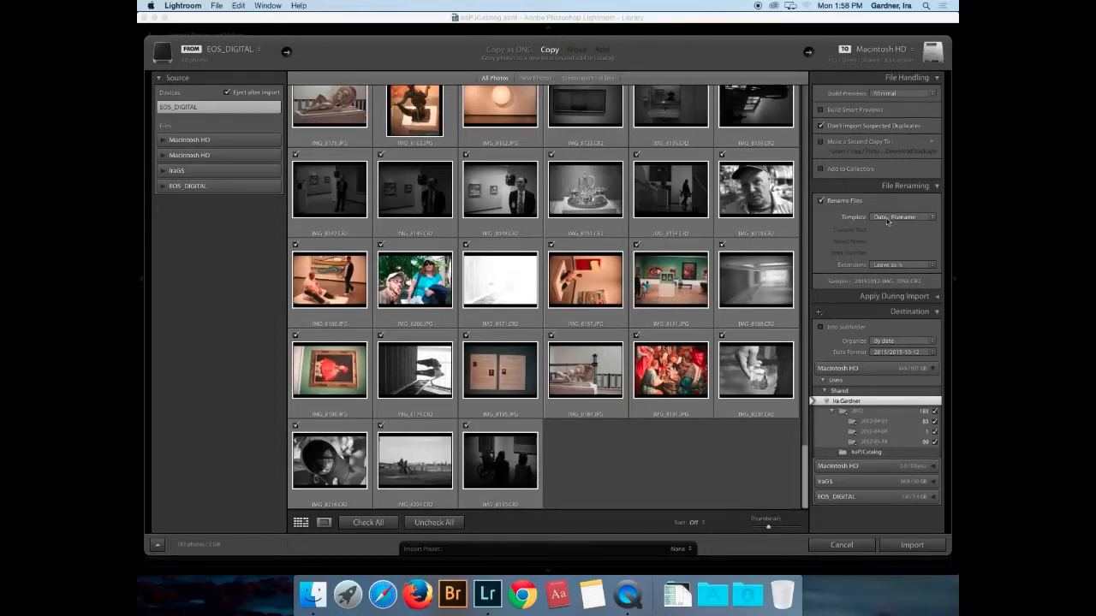
left_click(931, 220)
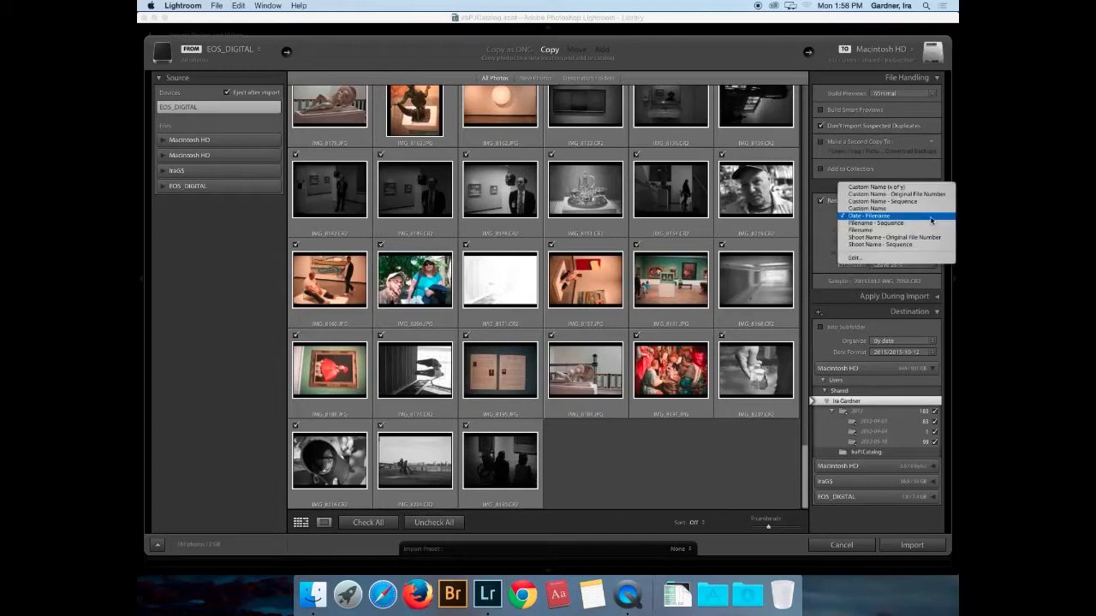
left_click(916, 188)
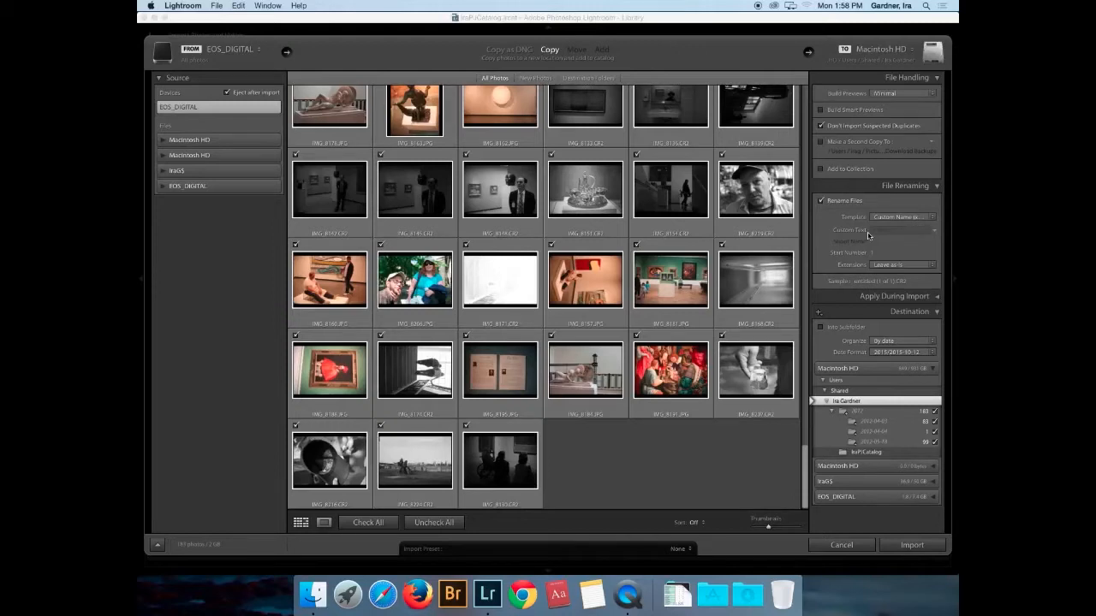
left_click(881, 218)
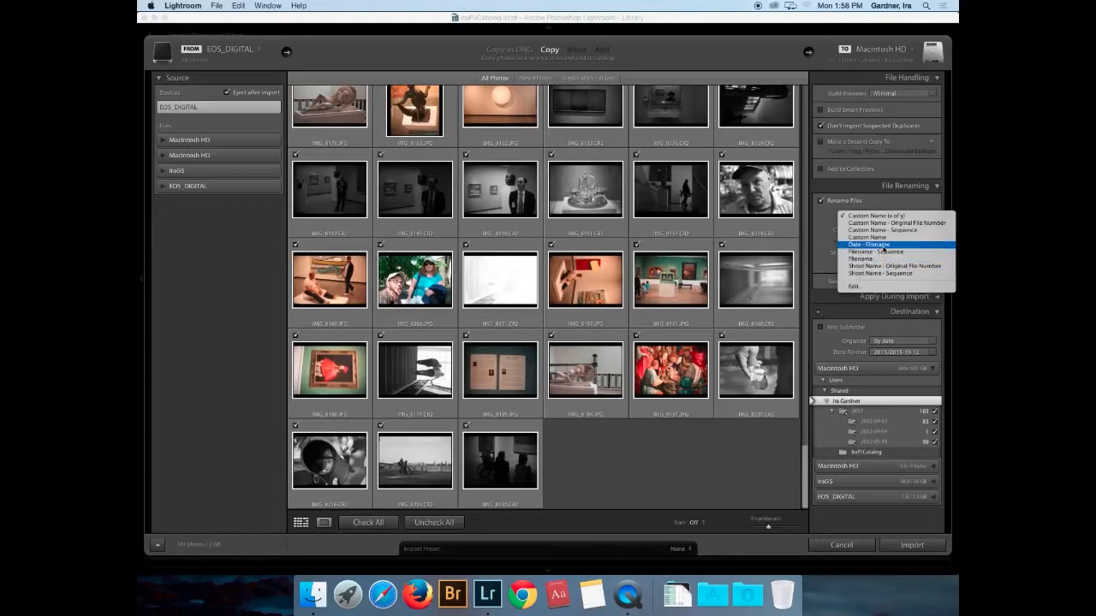
left_click(880, 245)
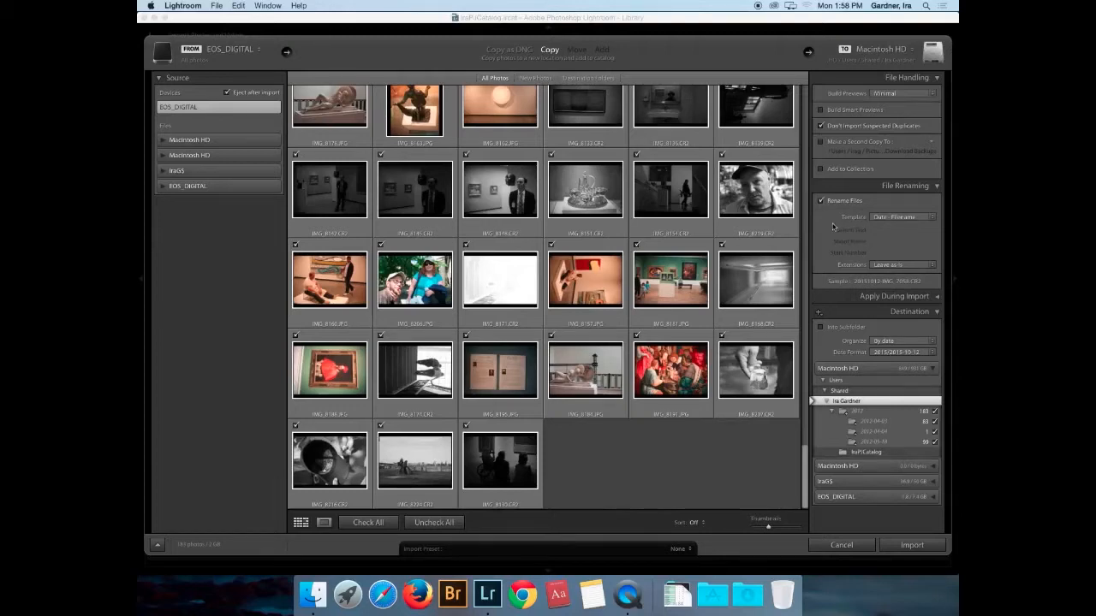
left_click(821, 111)
- Import the checked EOS_DIGITAL card photos into the new catalog
left_click(912, 546)
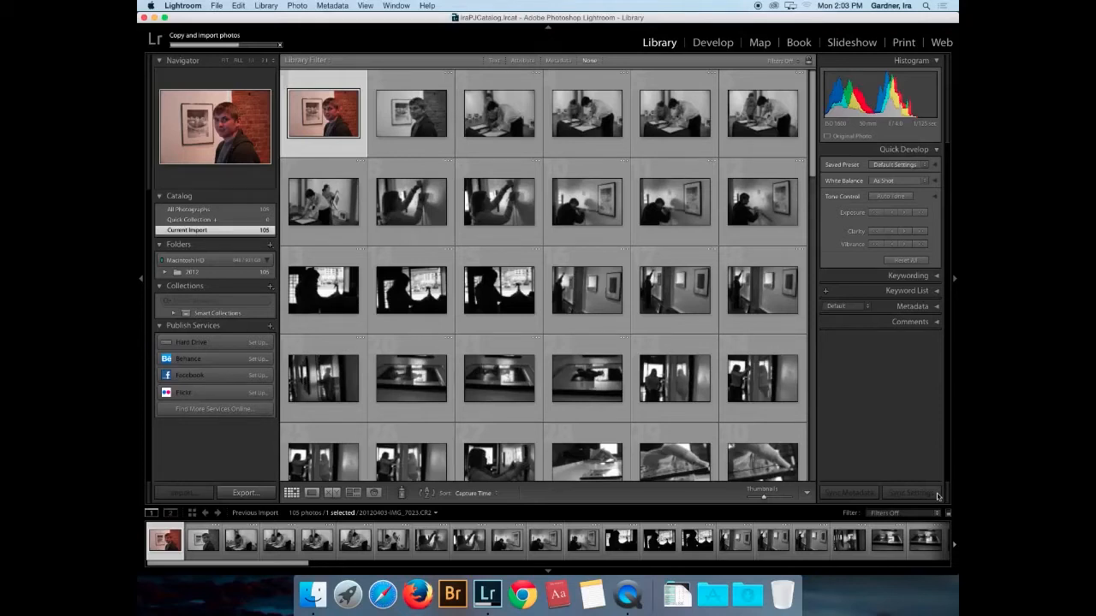
- Open Macintosh HD in Finder and add the Shared folder to the Favorites sidebar
left_click(312, 596)
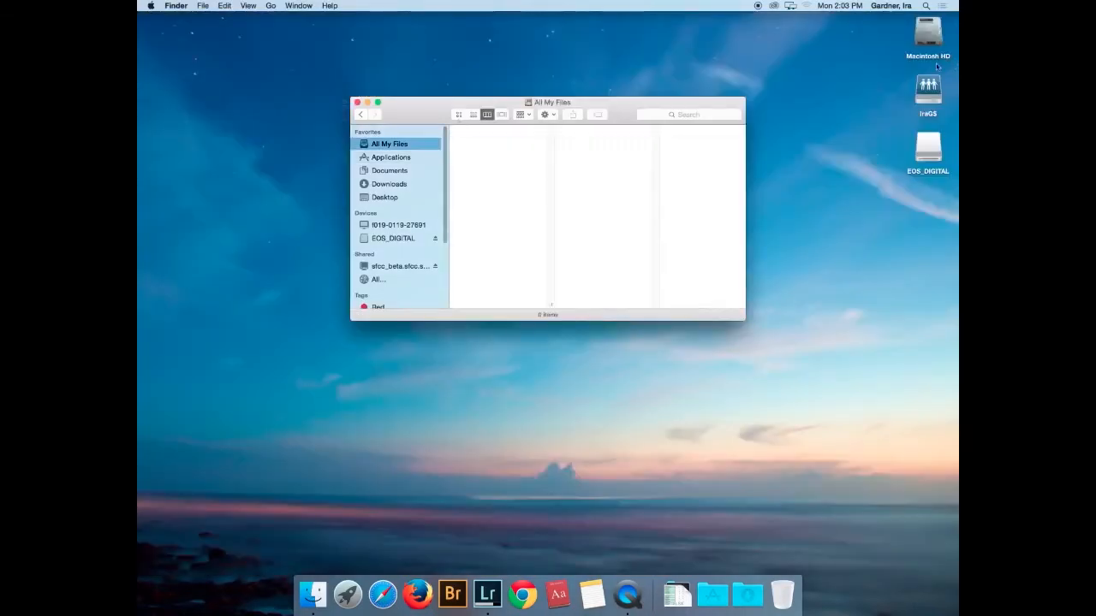
double_click(935, 59)
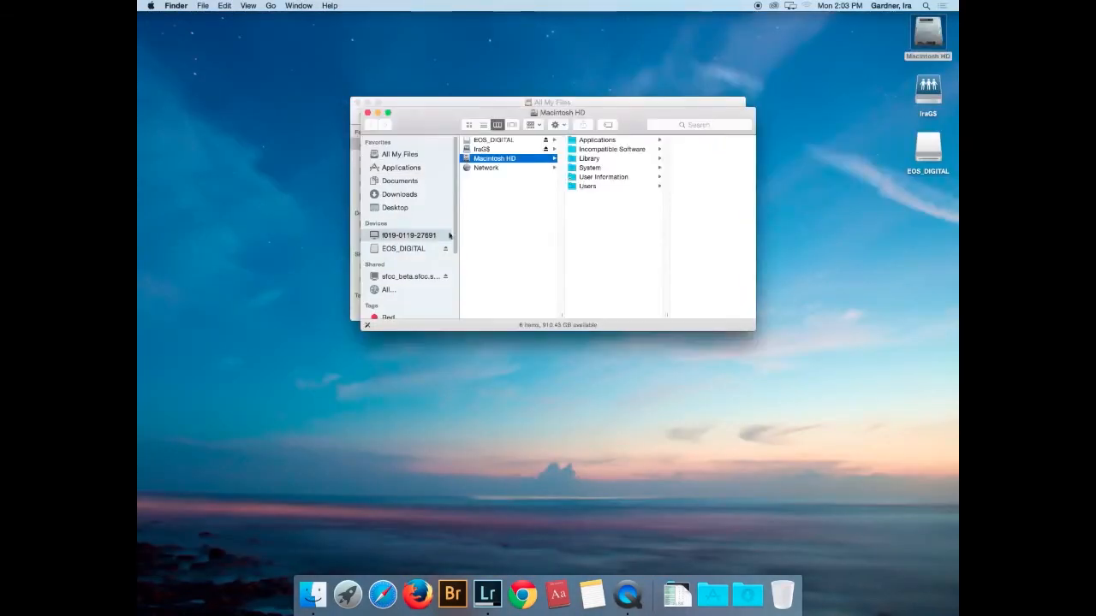
left_click(579, 187)
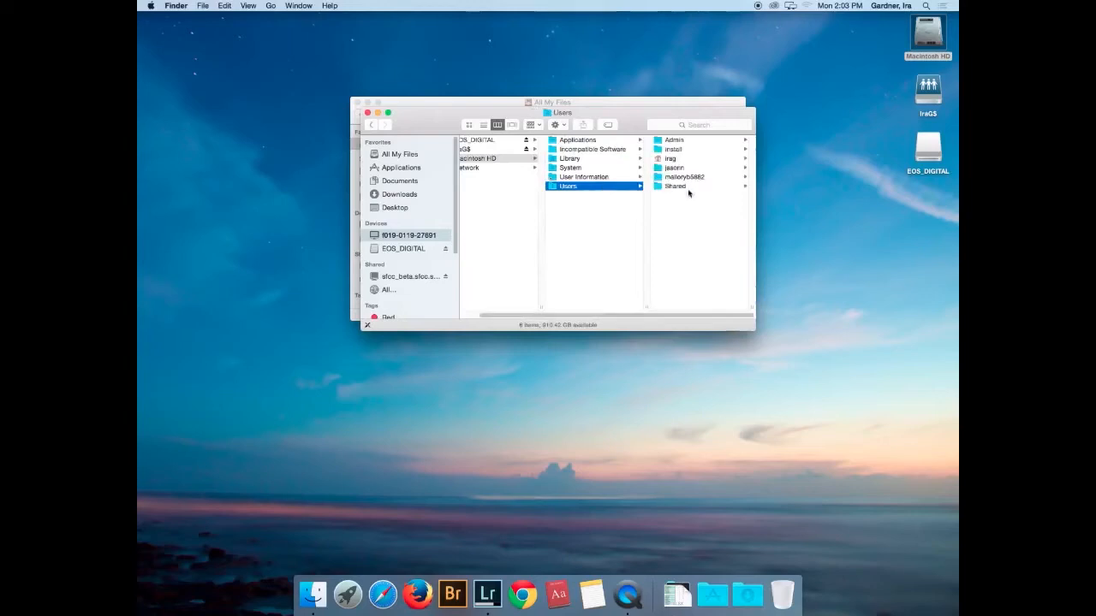
left_click_drag(569, 186, 377, 219)
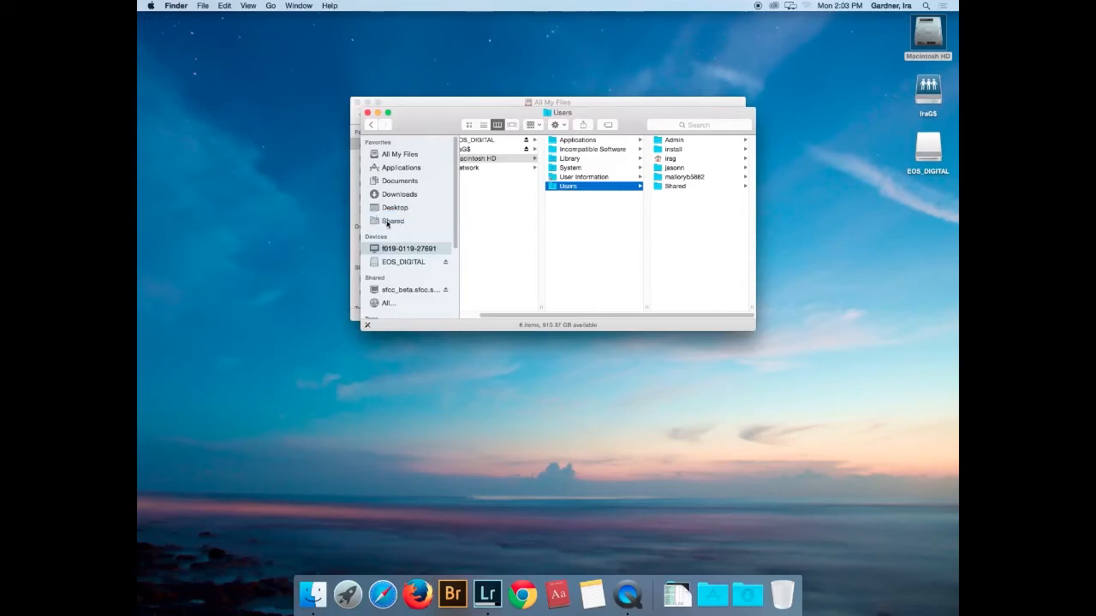
- Browse Shared > user folder > 2012 > 2012-04-03 to check the imported CR2 and XMP files
left_click(387, 224)
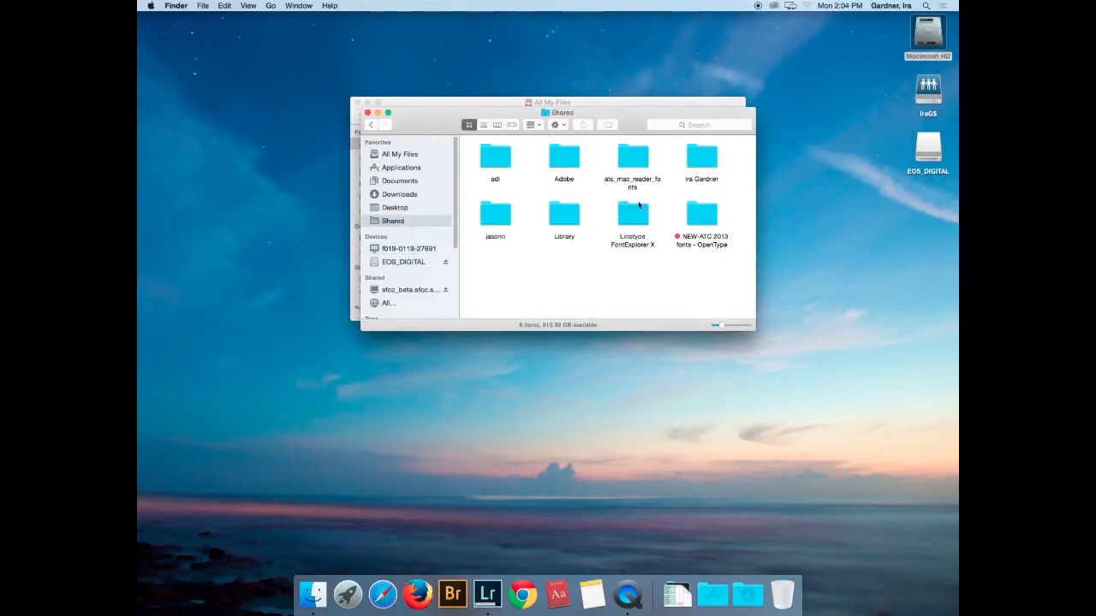
double_click(702, 160)
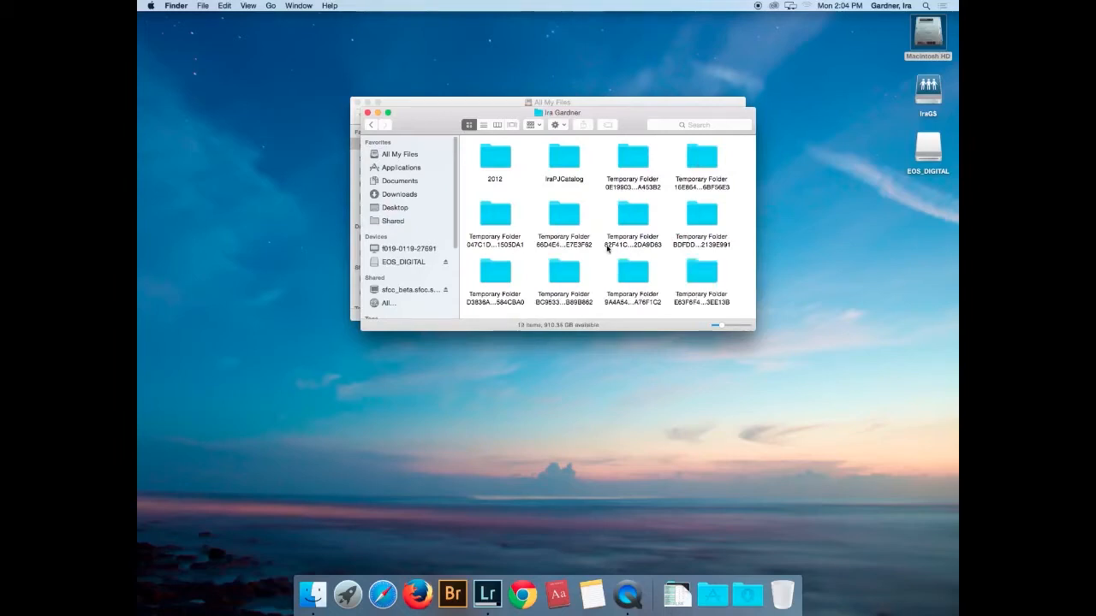
double_click(494, 160)
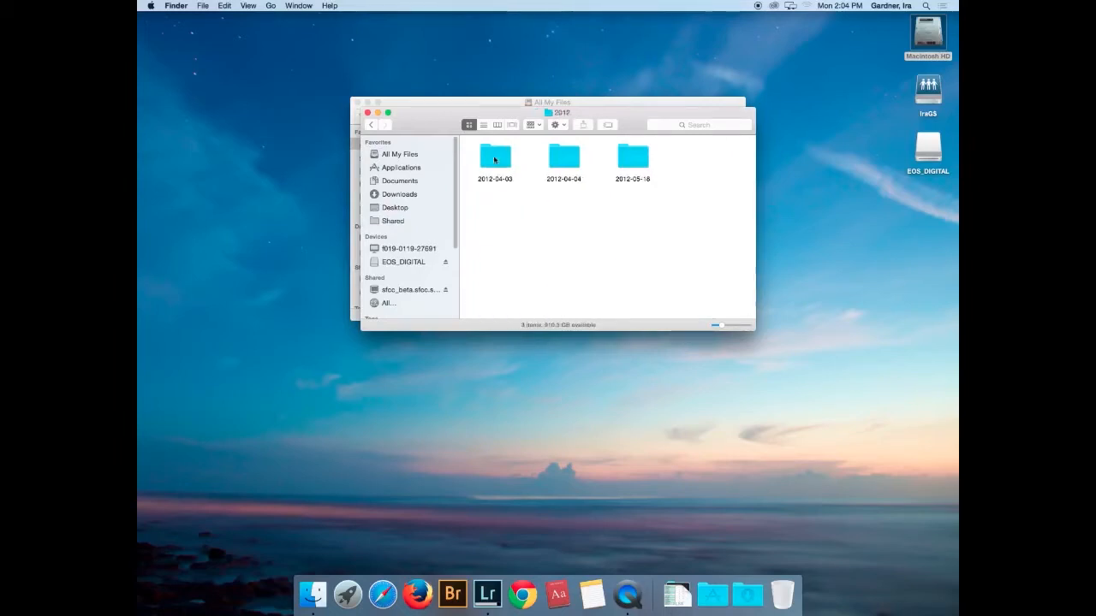
left_click(494, 159)
double_click(494, 160)
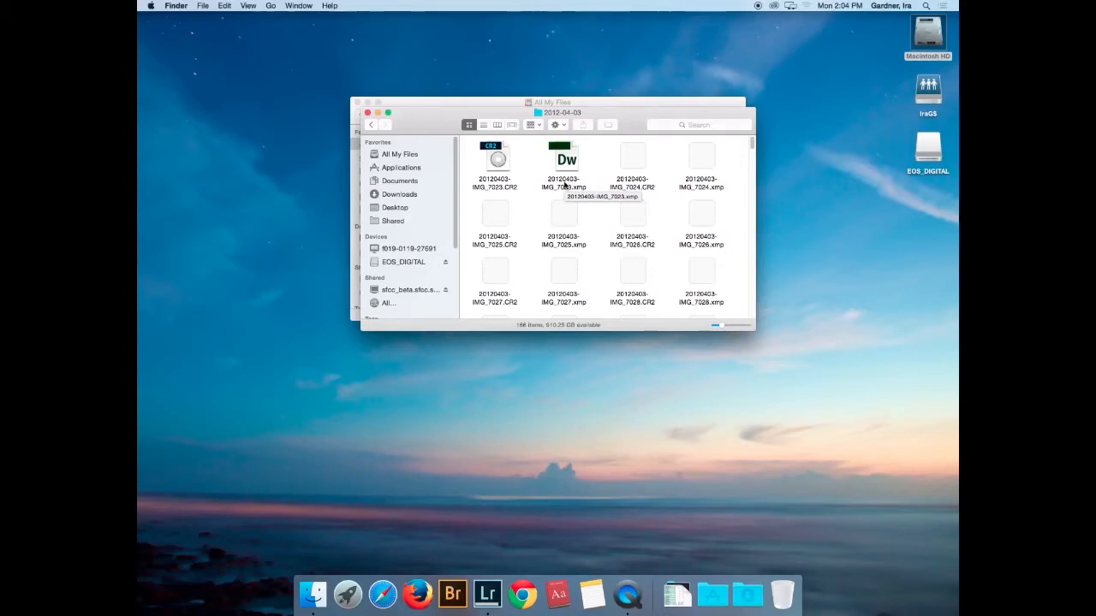
left_click(488, 594)
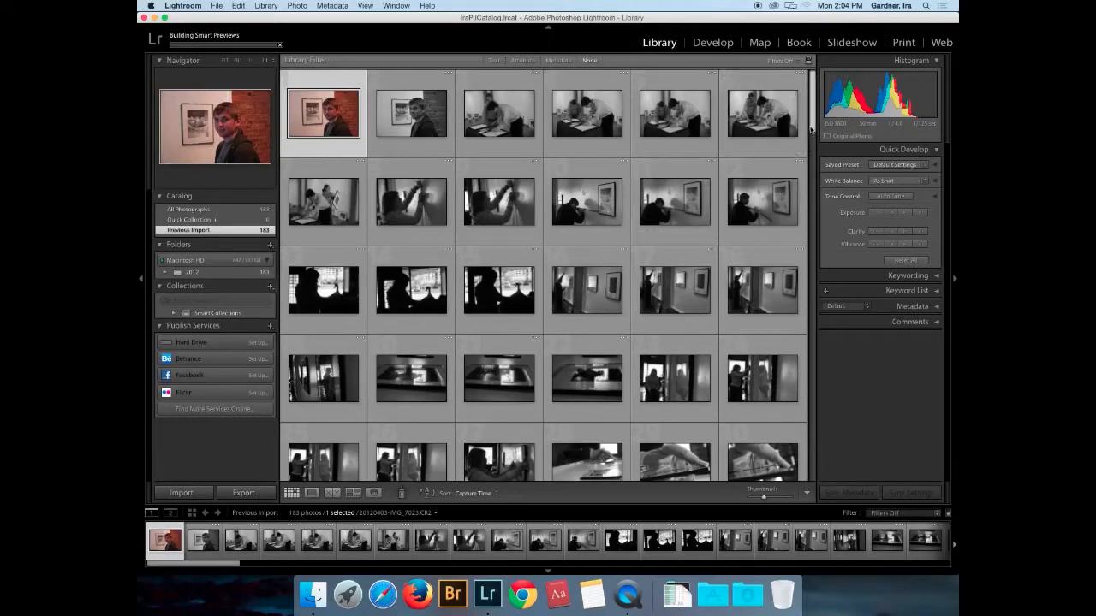
- Shift-select photos 1–84 and enter 'PAC Exhibition' as the new collection's name
left_click_drag(811, 130, 814, 281)
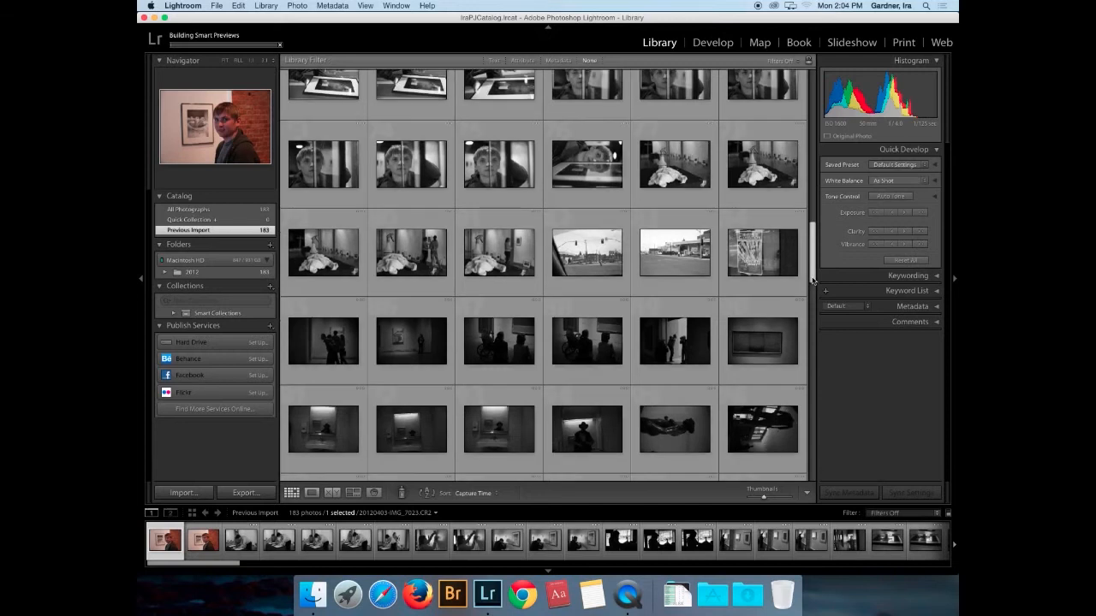
left_click(753, 253, "shift")
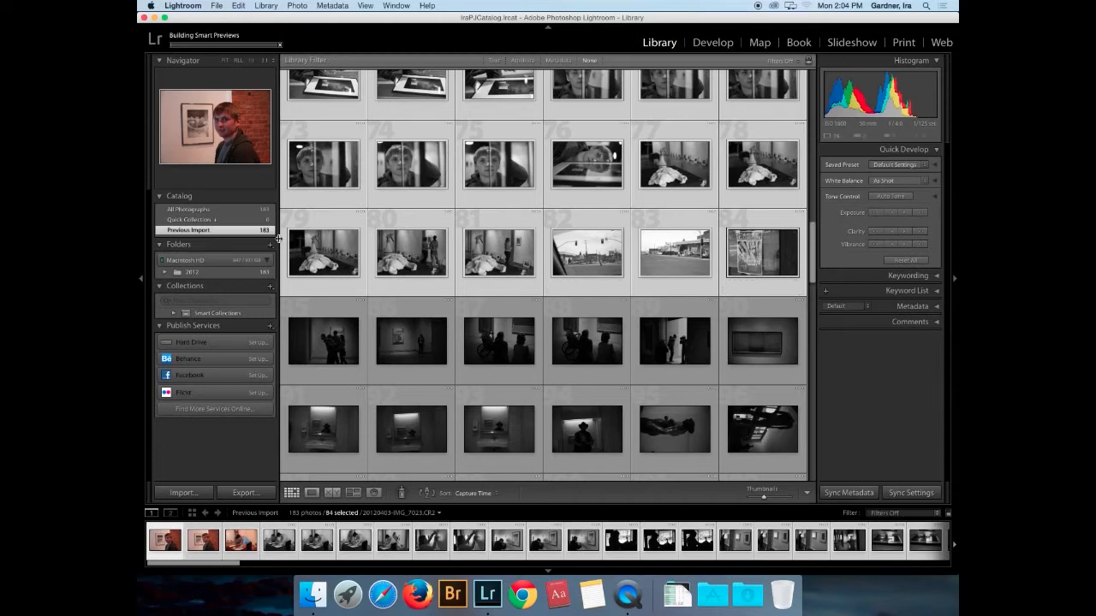
left_click(270, 288)
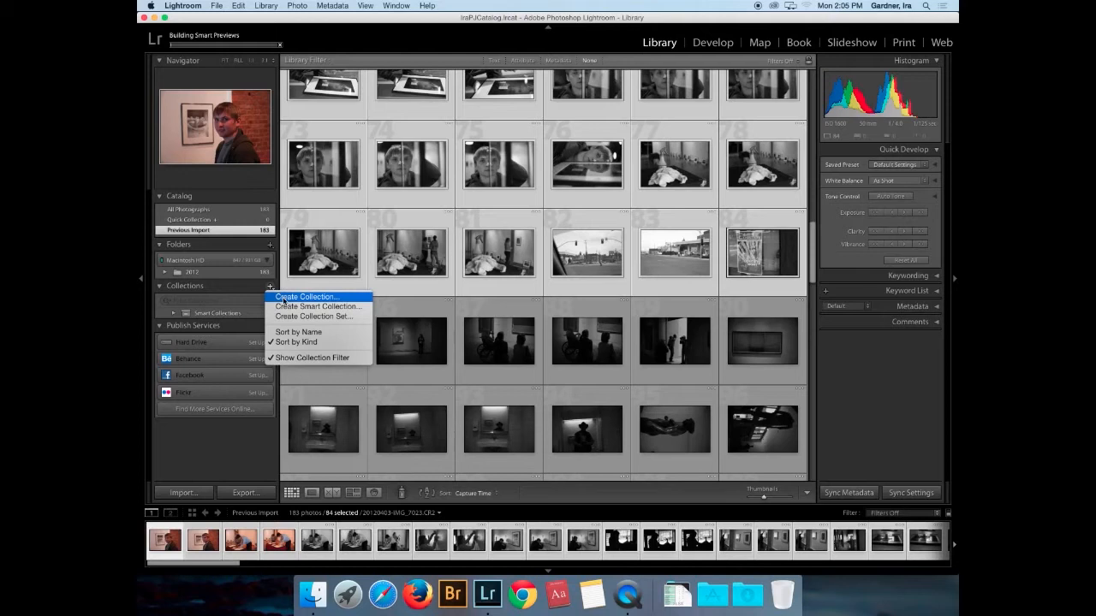
left_click(283, 298)
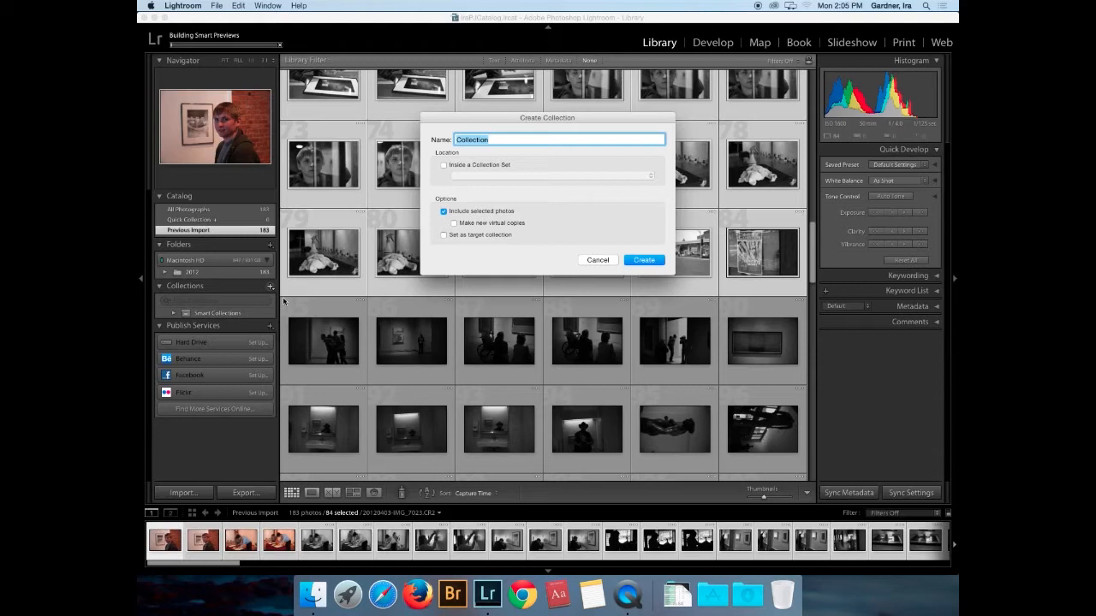
type("PAC Exhibition")
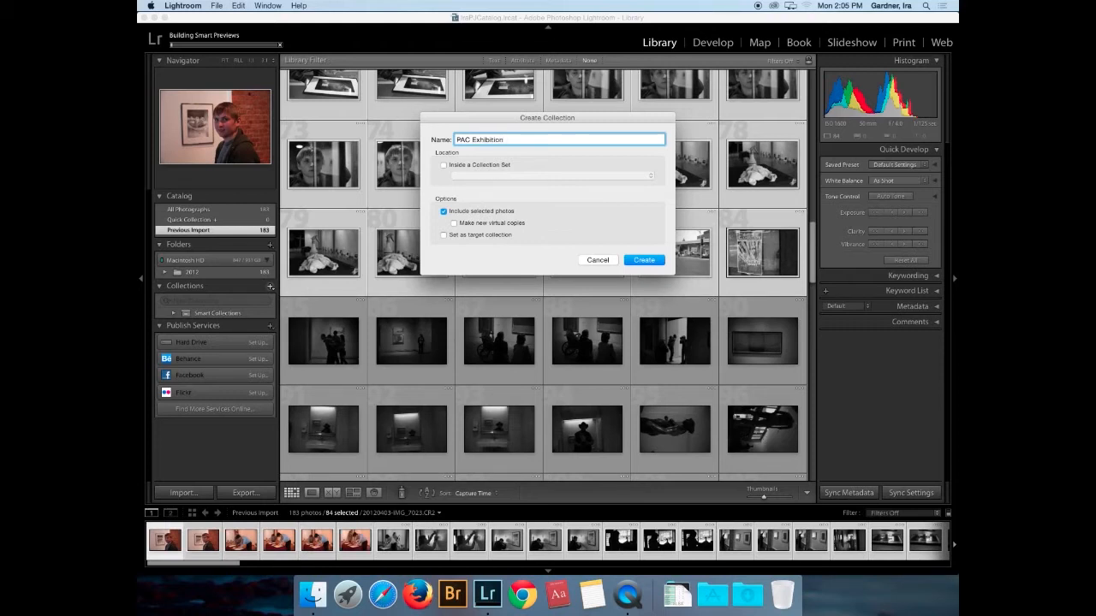
- Create the PAC Exhibition collection, expand Keywording, and select all 84 photos for keyword entry
left_click(659, 264)
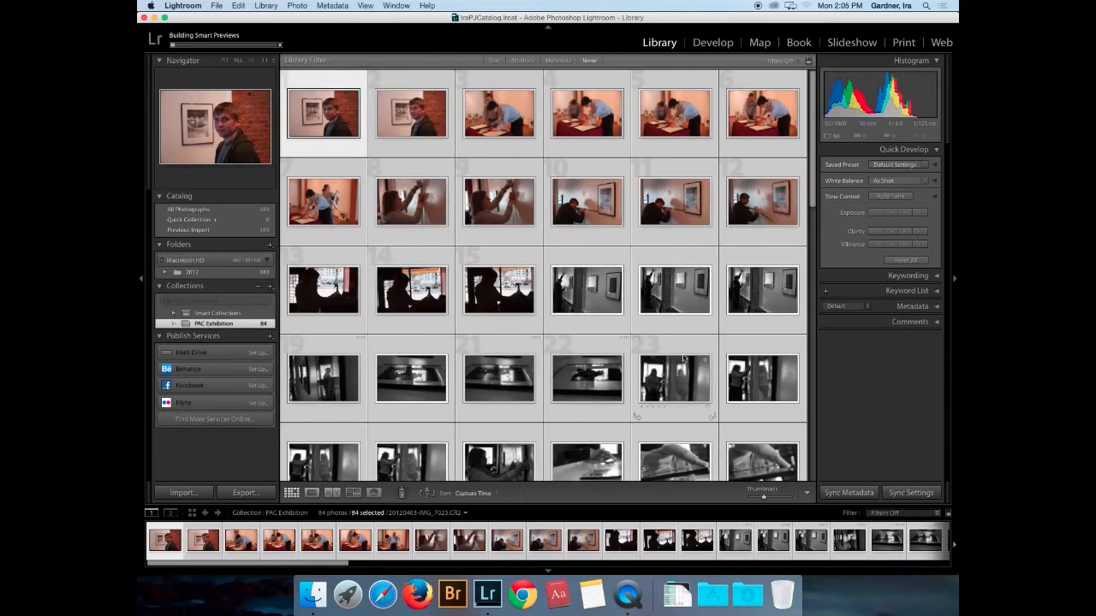
left_click(936, 276)
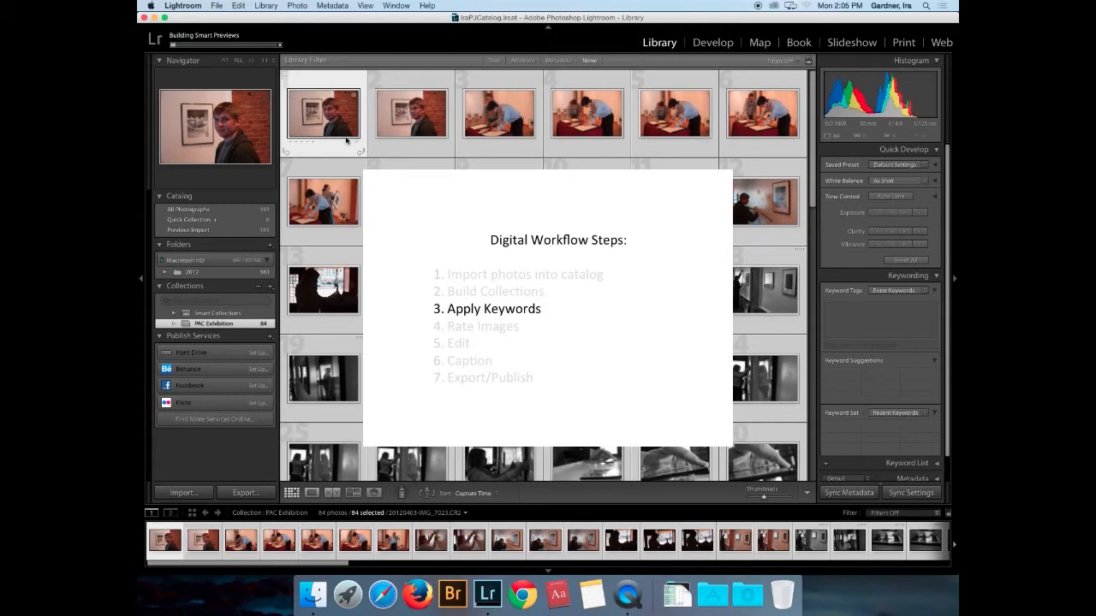
left_click(351, 144)
key("super+a")
left_click(888, 311)
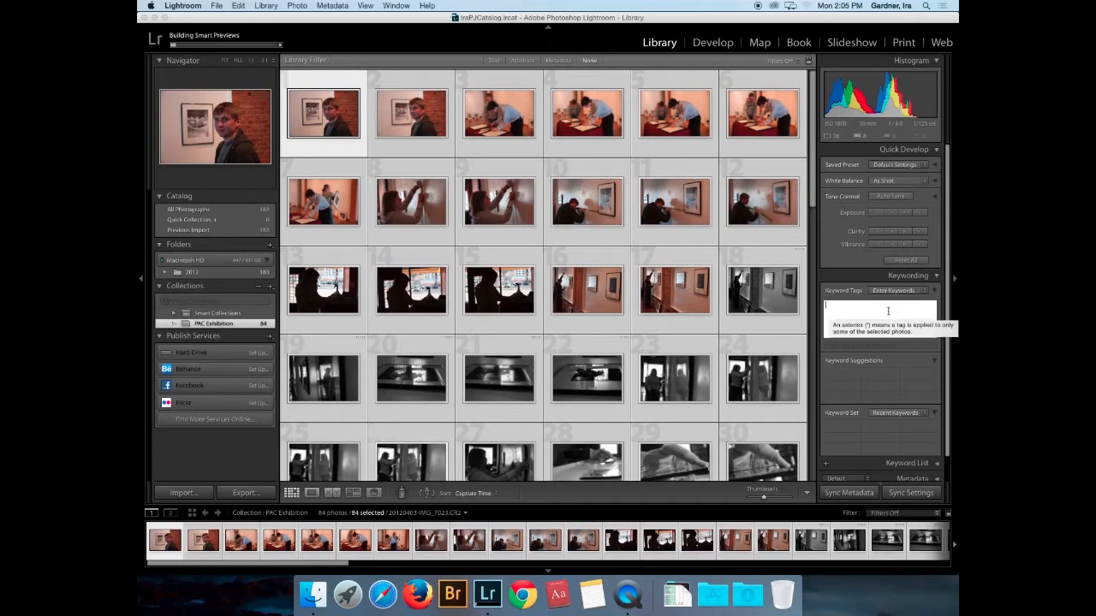
- Apply the keywords 'PAC club exhibition, Gallery Exhibition' to all 84 selected photos
type("PAC CL")
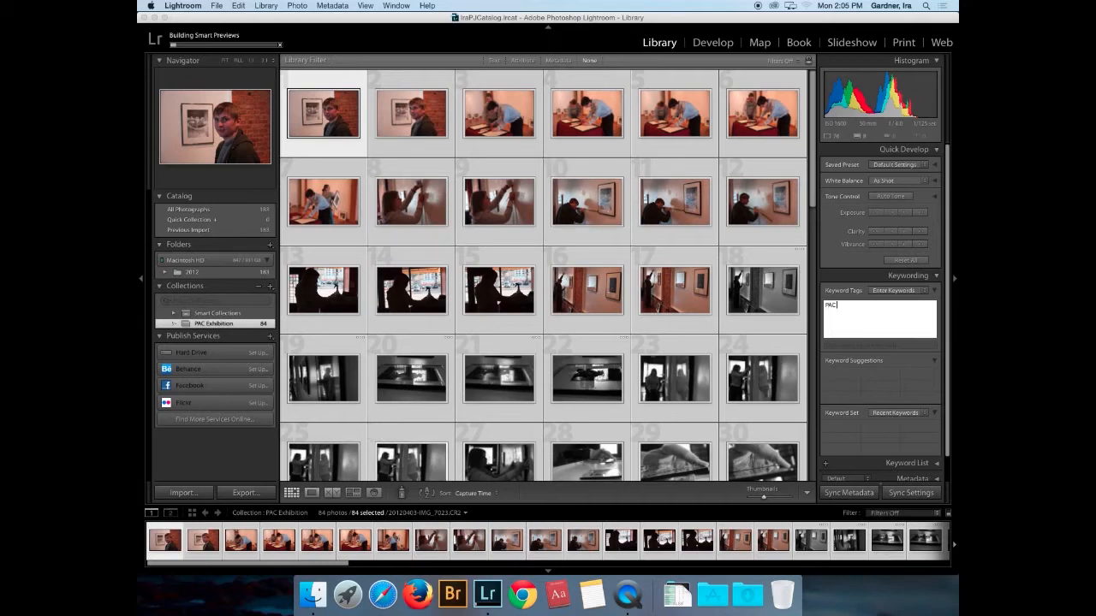
key("BackSpace")
key("BackSpace")
type("club exhib")
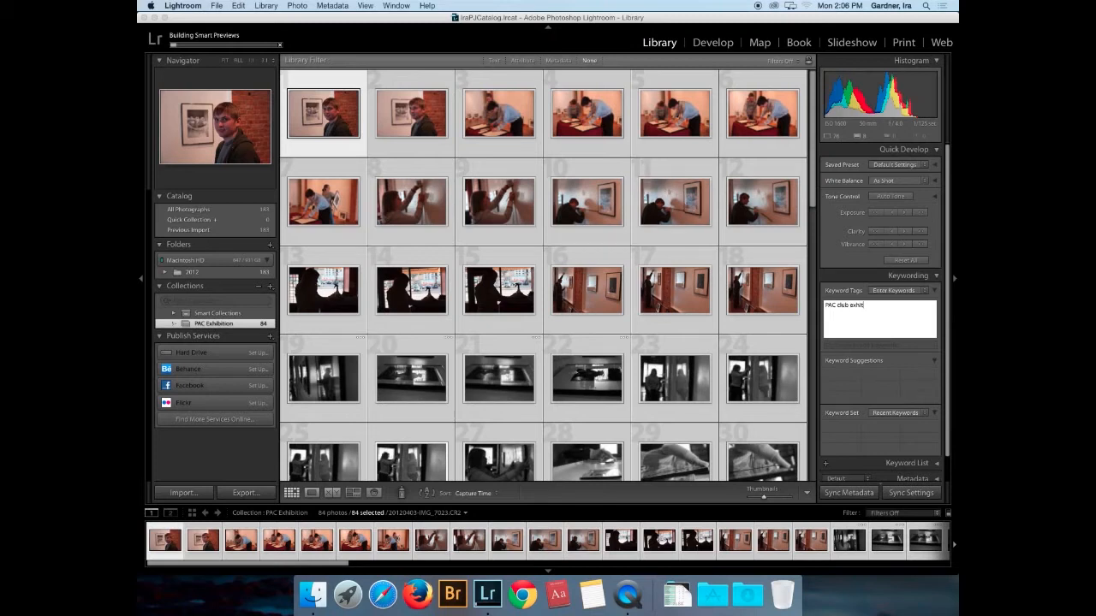
type("ition, Gall")
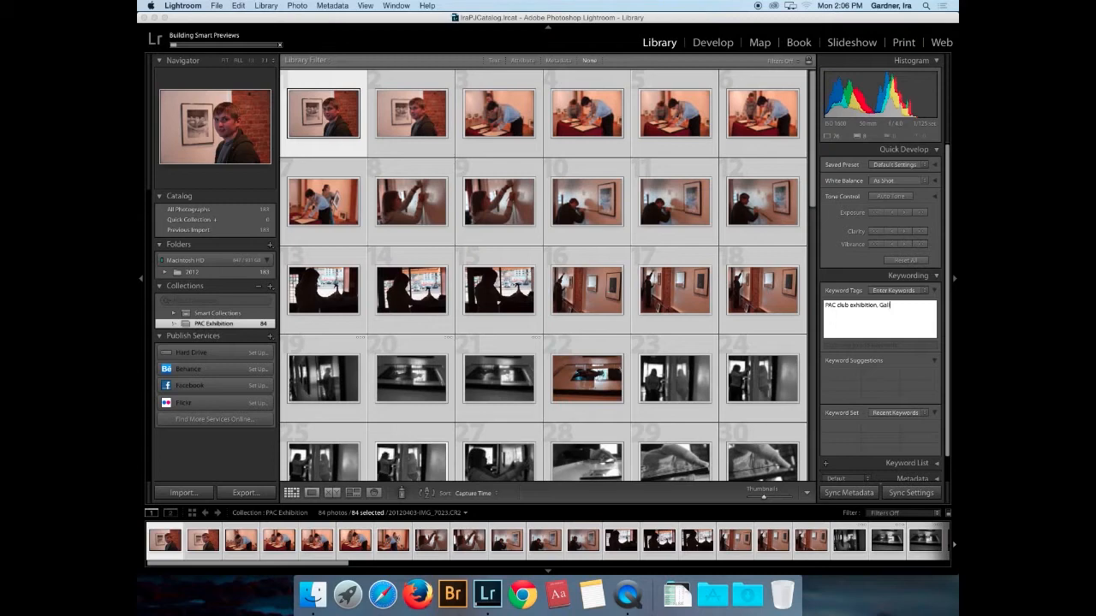
type("ery Exhibition")
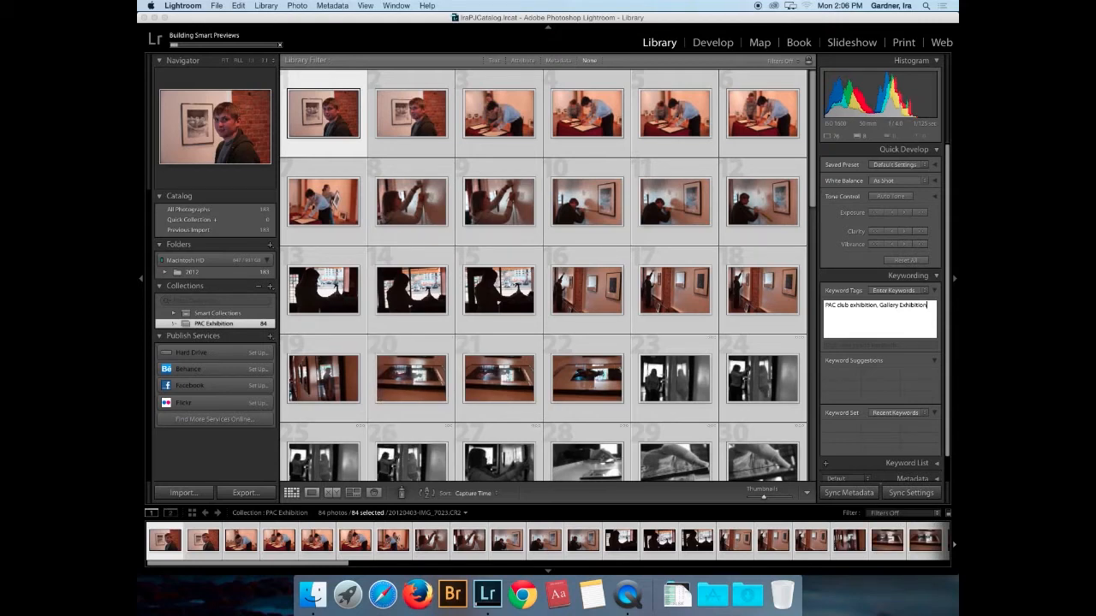
key("Return")
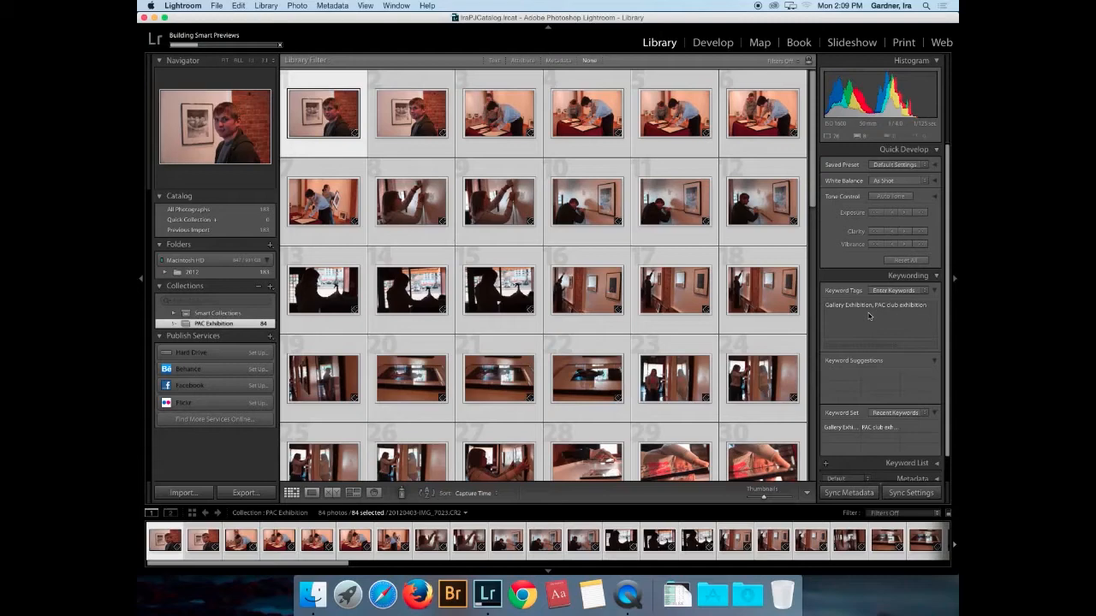
- Select the first PAC Exhibition photo and show it large in Loupe view
left_click(320, 152)
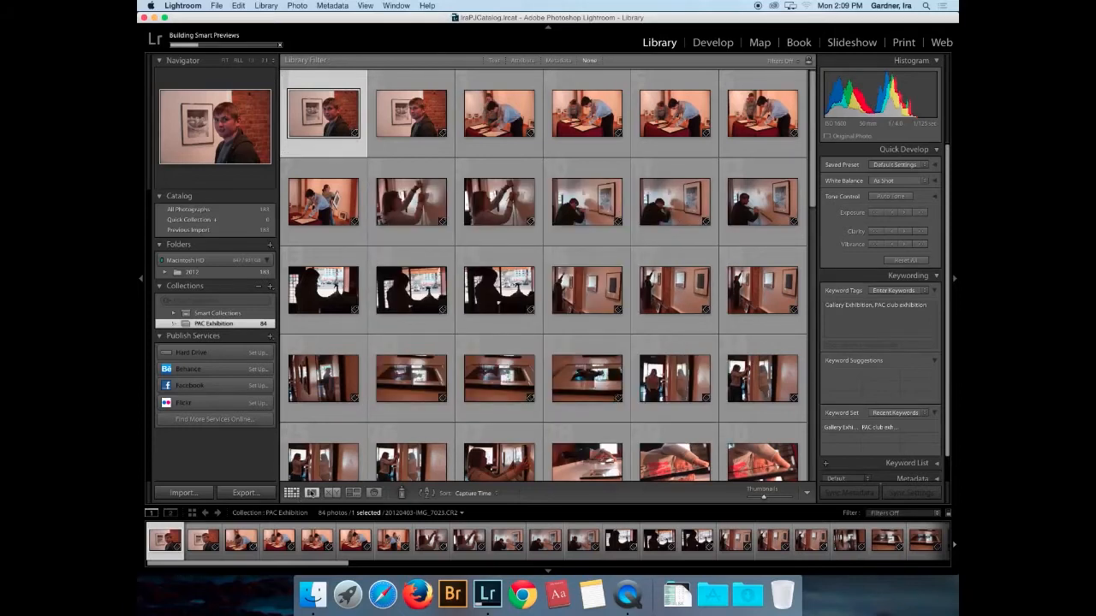
left_click(312, 493)
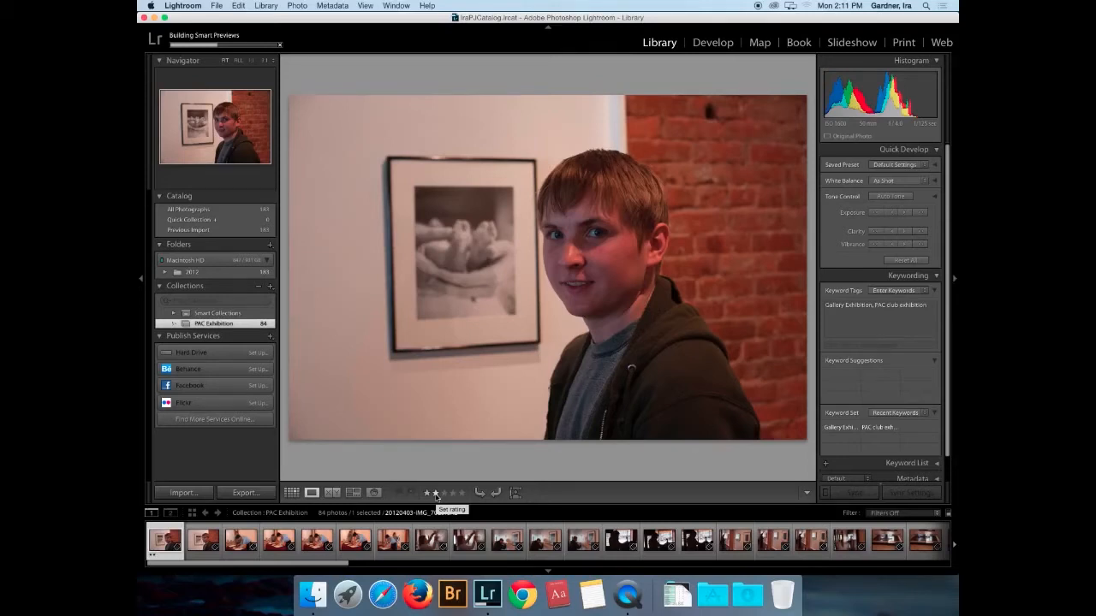
- Rate the second photo two stars and the third and fourth photos three stars
key("Right")
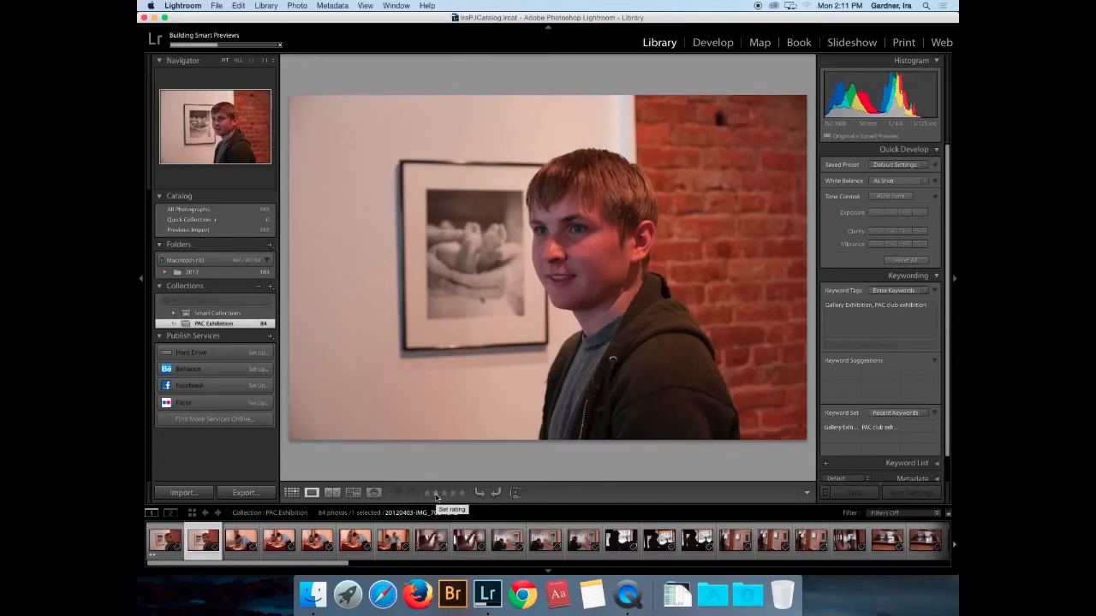
left_click(435, 494)
key("Right")
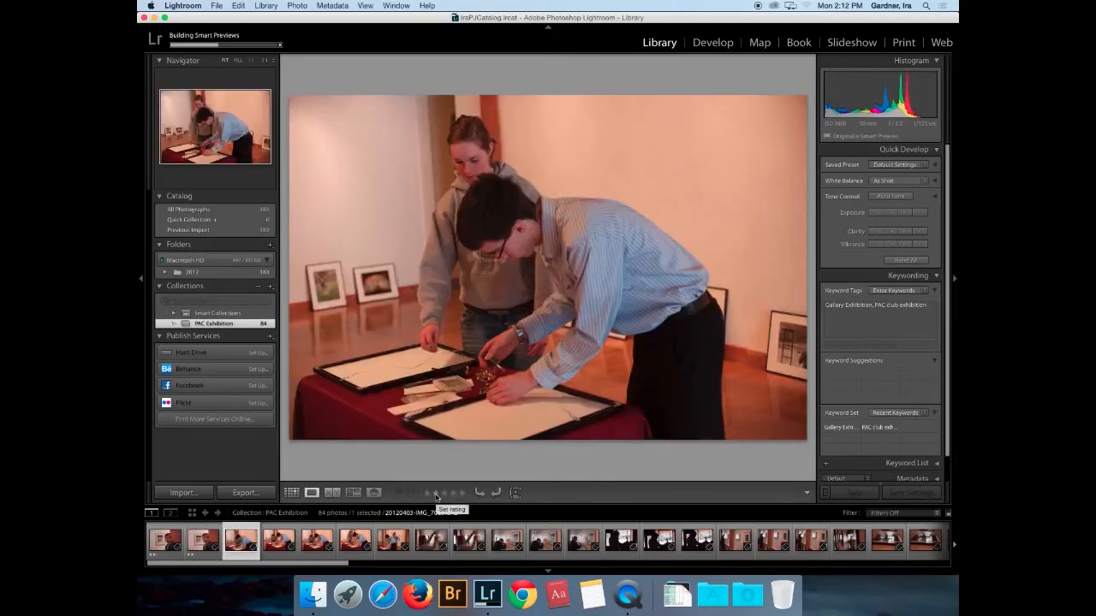
key("3")
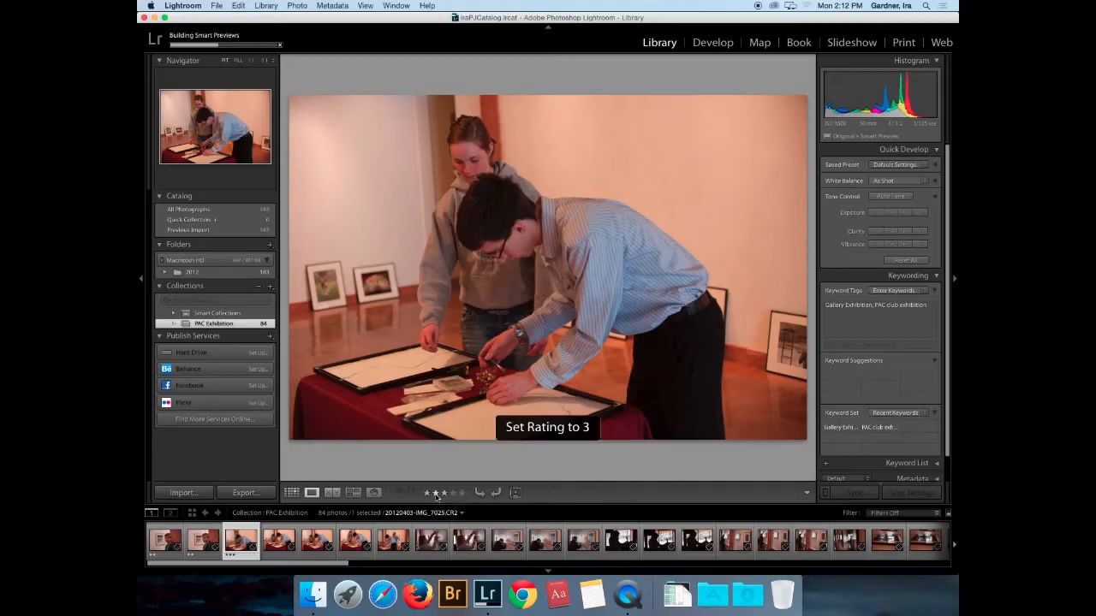
key("3")
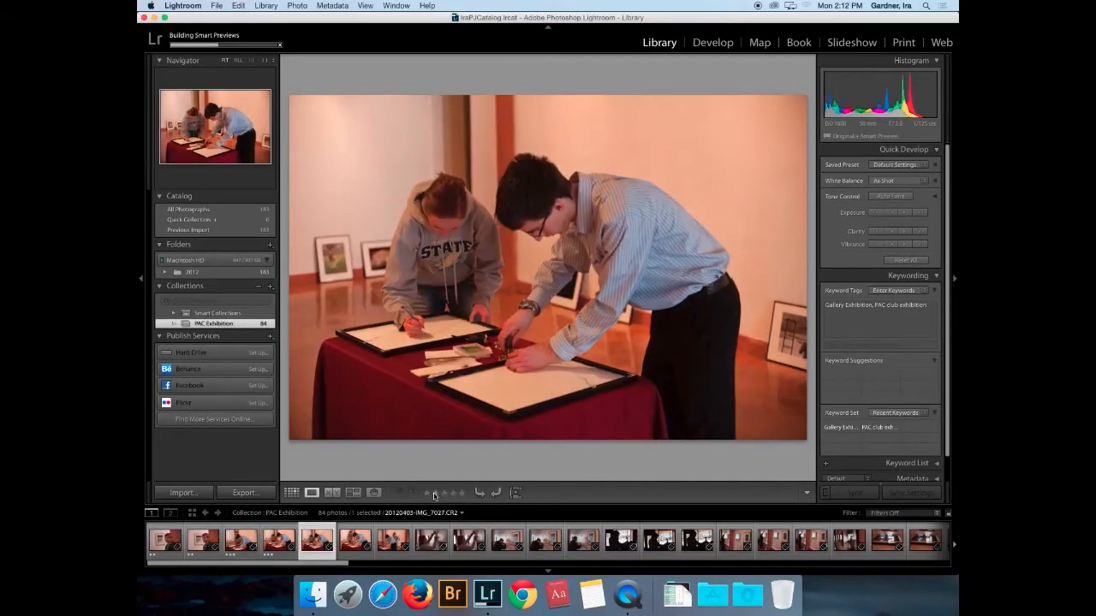
- Rate the photos through IMG_7029, IMG_7034 and IMG_7040 three stars in extended selections
key("shift+Right")
key("shift+Right")
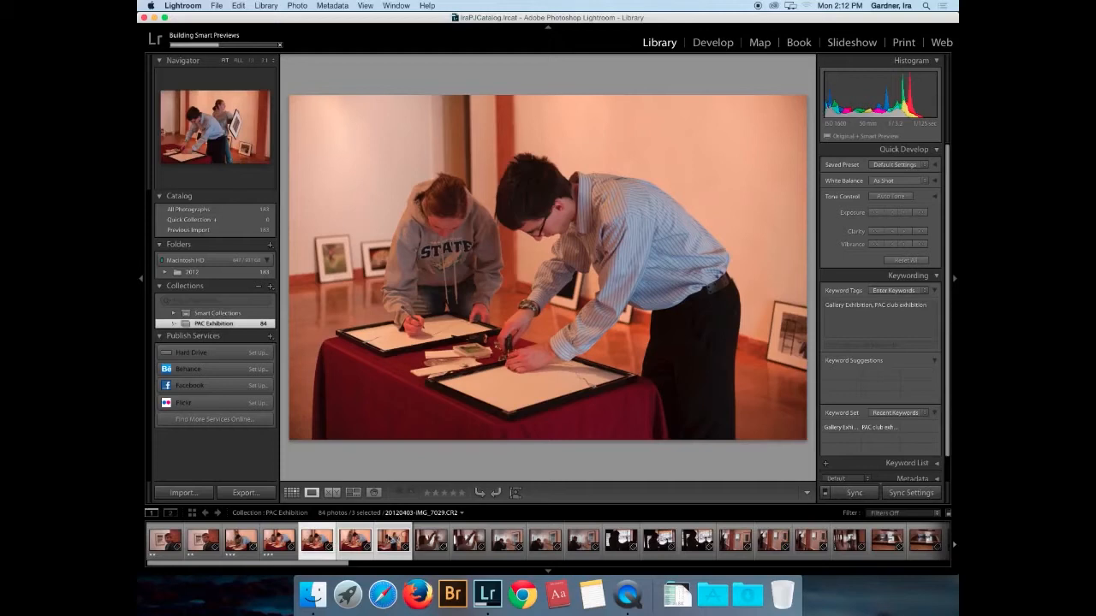
key("3")
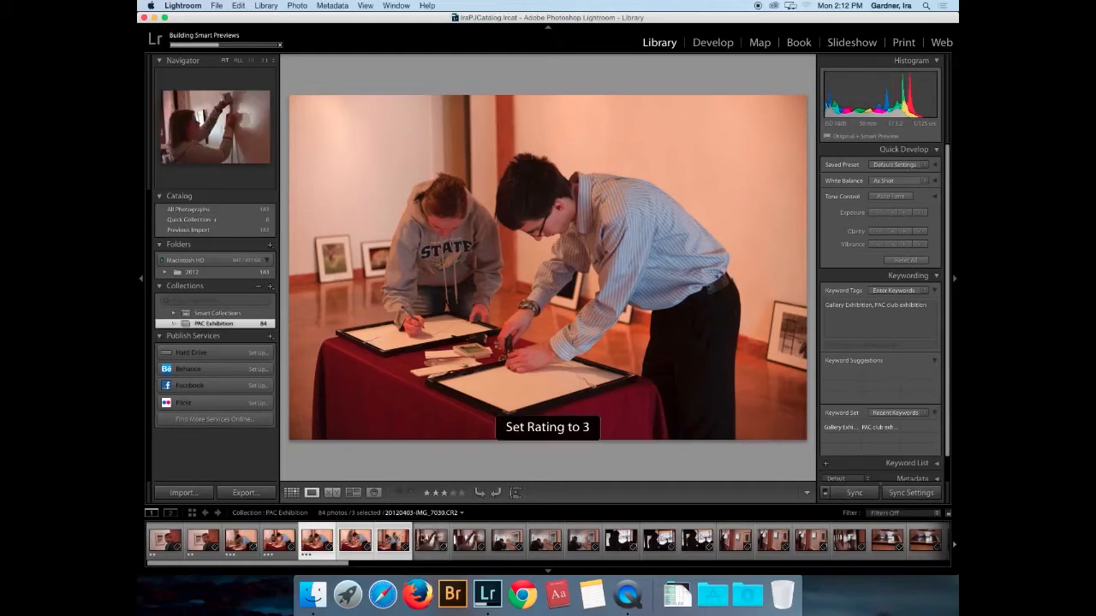
key("shift+Right")
key("shift+Right")
key("shift+Right")
key("shift+Right")
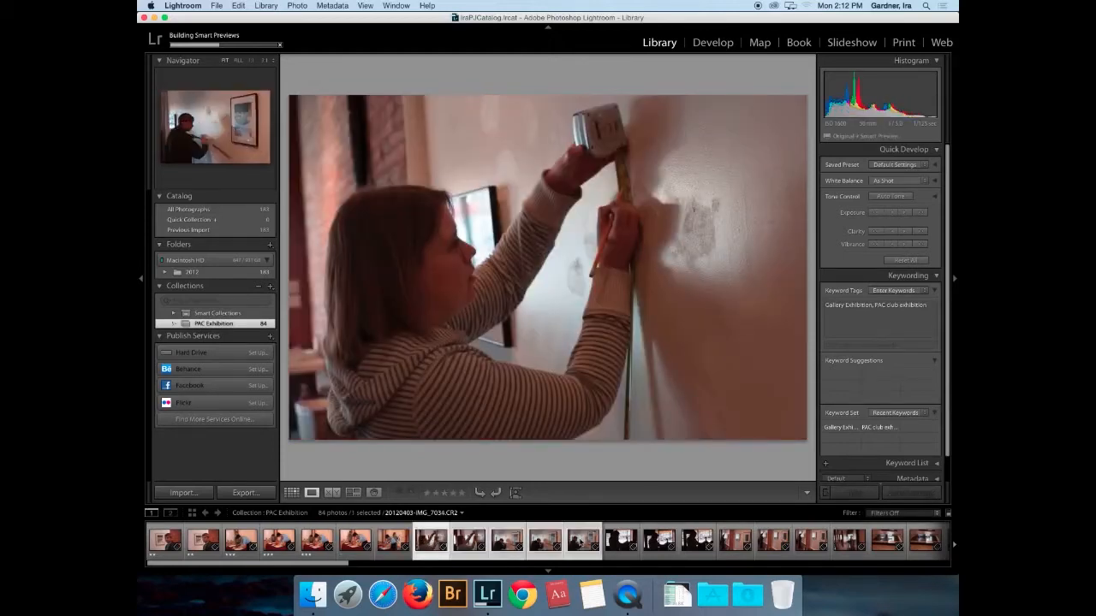
key("3")
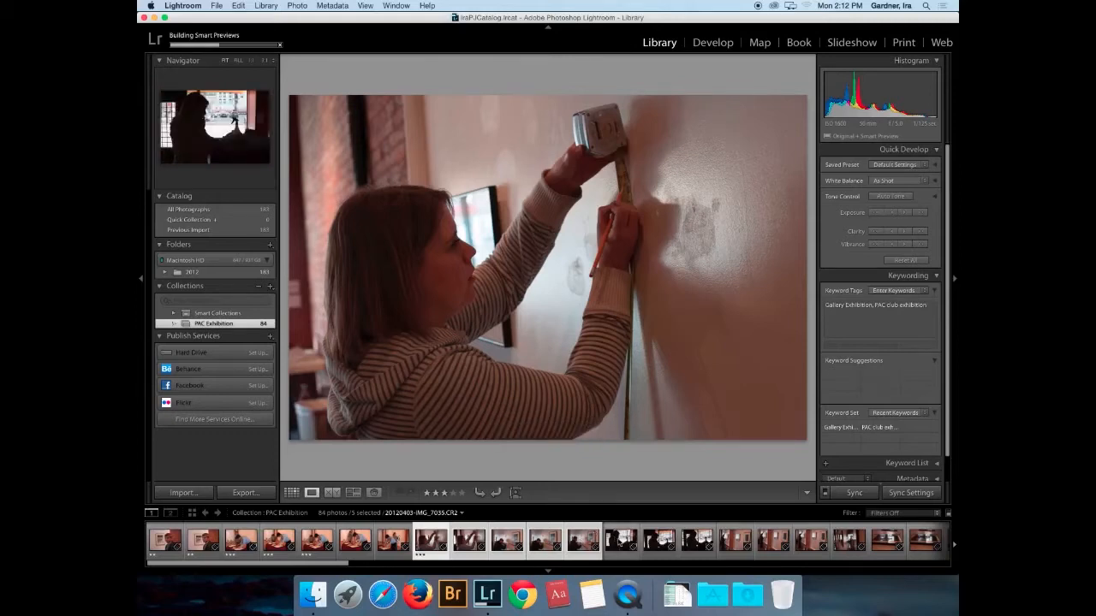
key("Right")
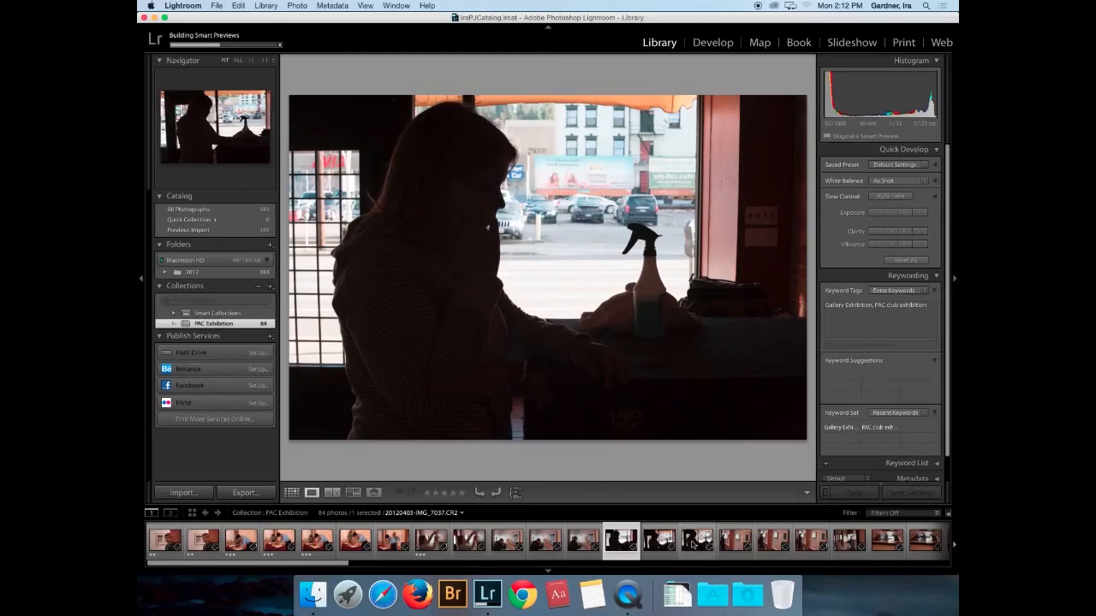
left_click(727, 547)
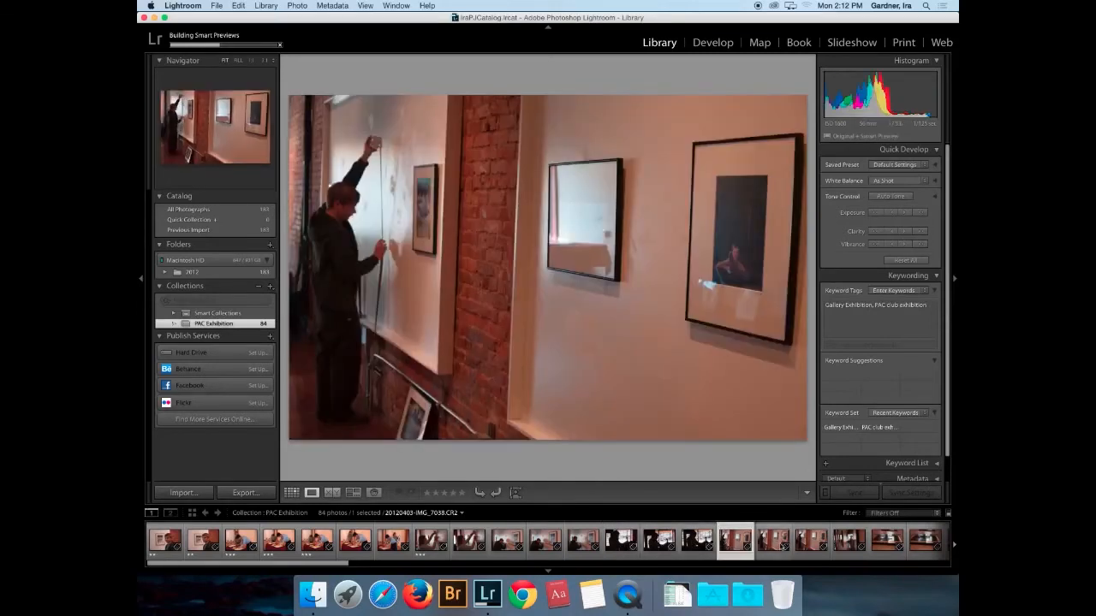
left_click(811, 541, "shift")
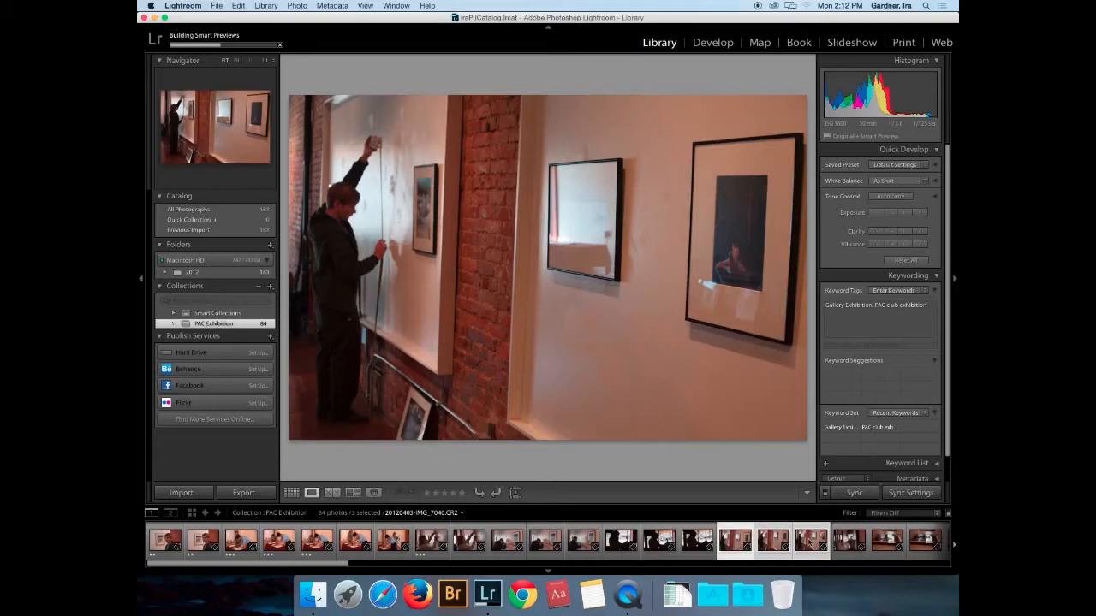
key("3")
left_click(809, 543)
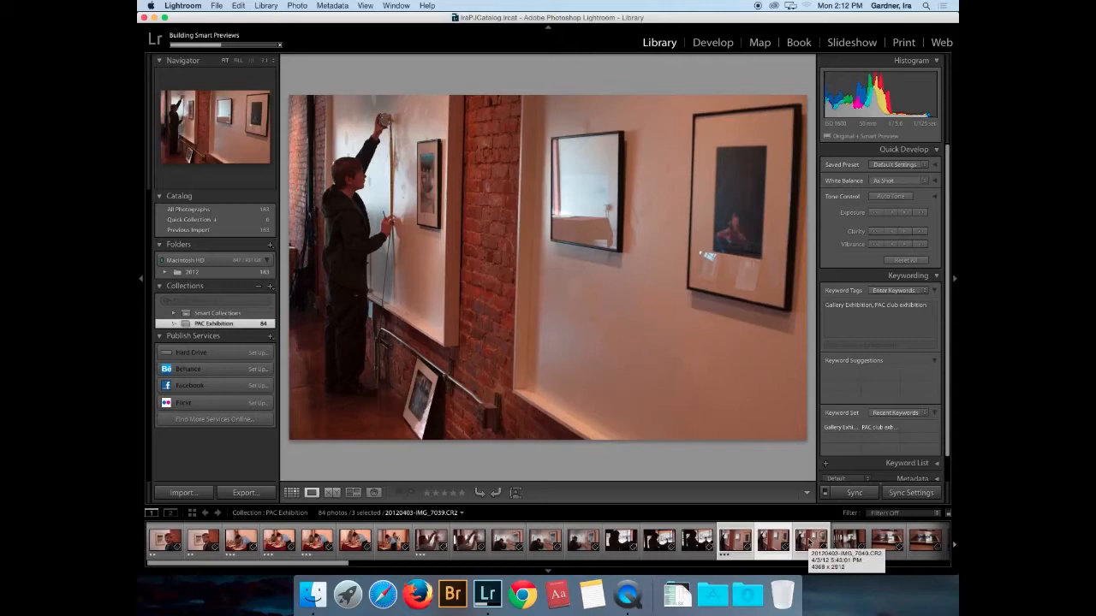
- Give the next two photos three stars, then select IMG_7042 in the filmstrip
key("3")
key("Right")
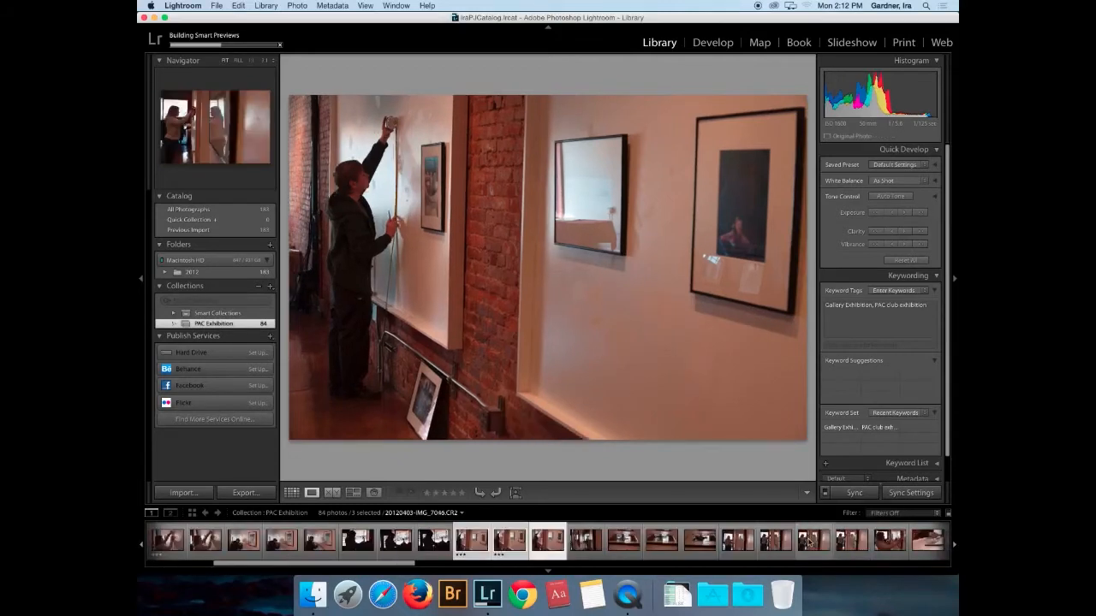
key("3")
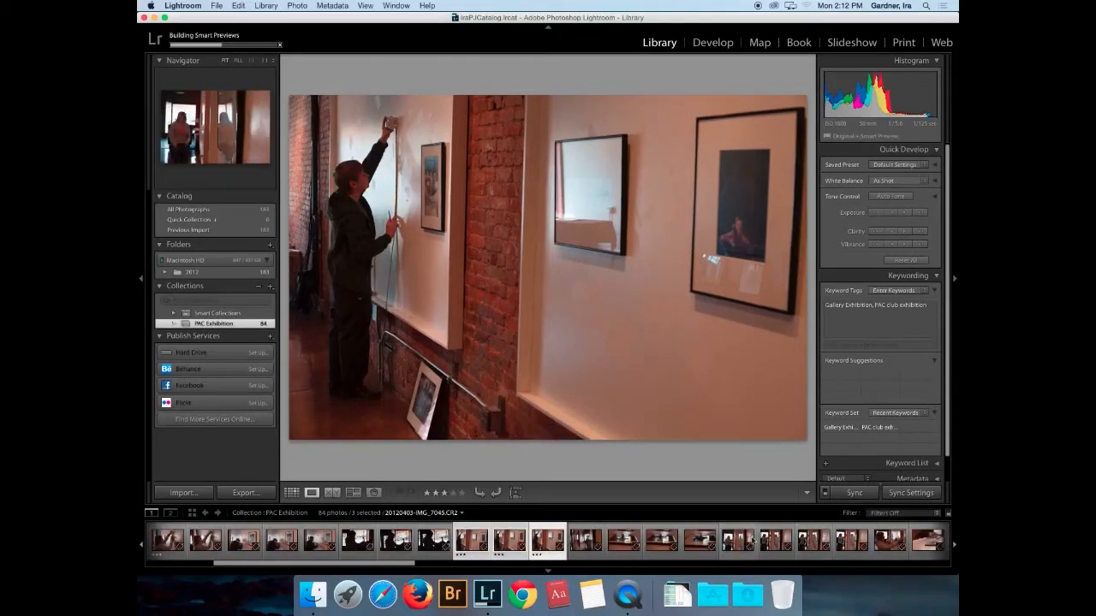
scroll(764, 543, "left", 1)
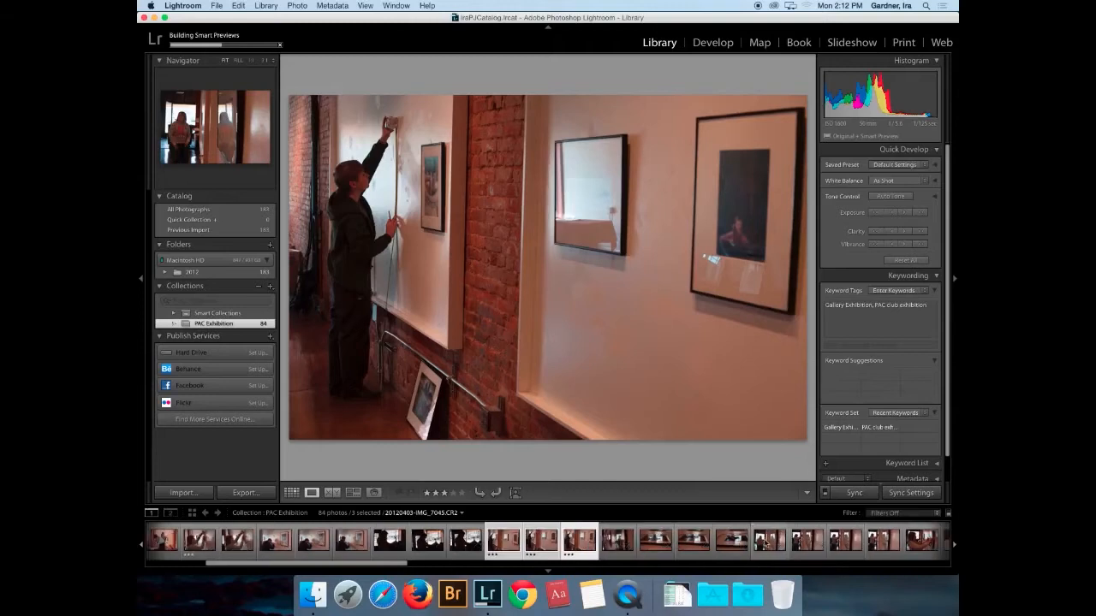
left_click(610, 551)
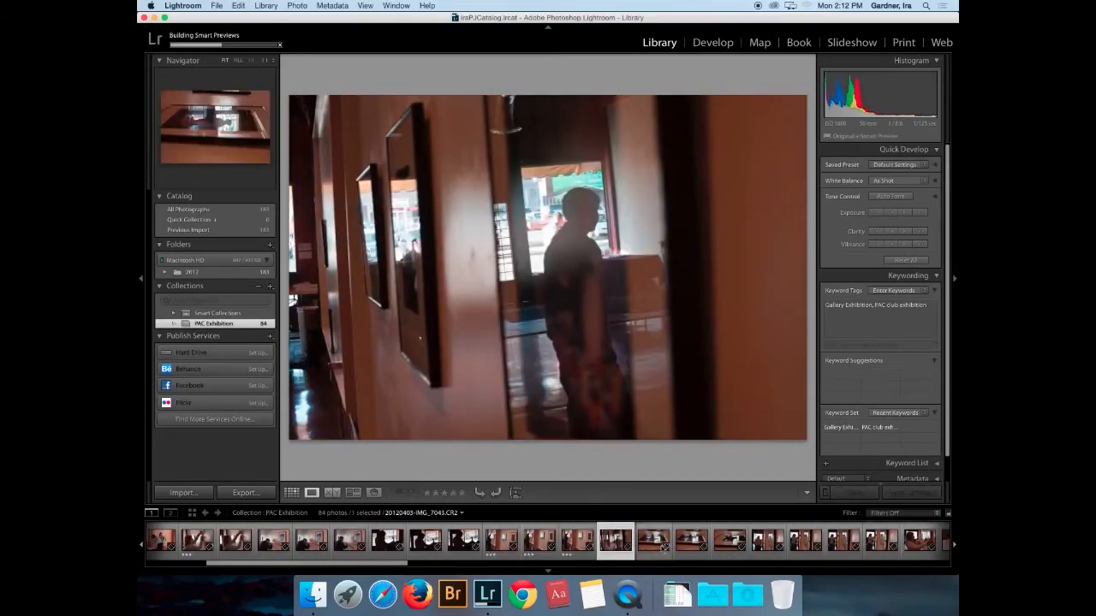
left_click(653, 546)
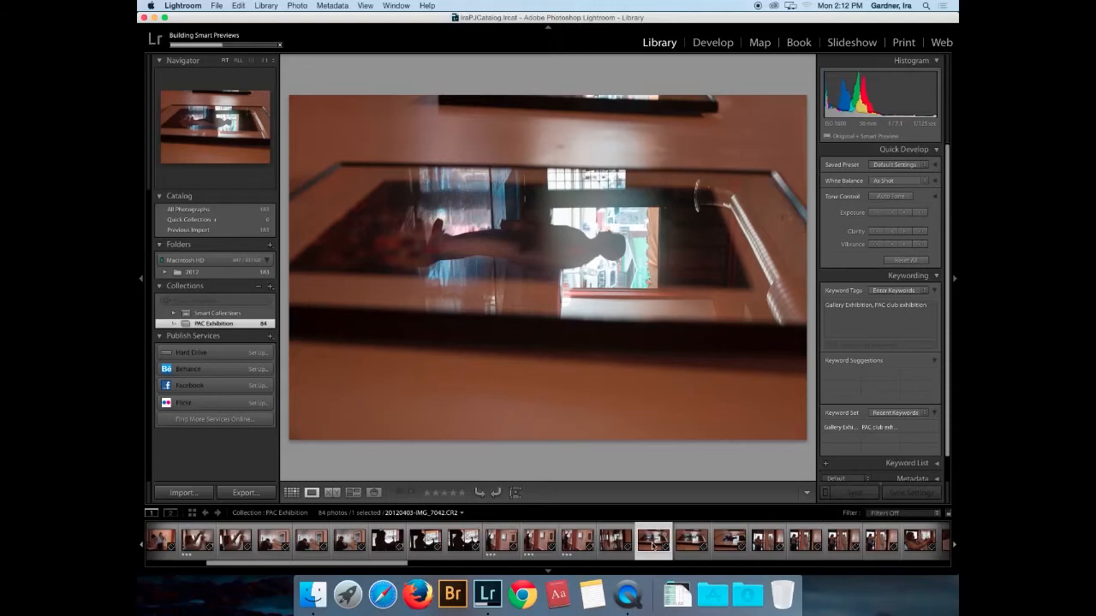
- Rate IMG_7042 through IMG_7044 two stars and rotate the sideways photo upright
key("2")
left_click(726, 537, "shift")
key("2")
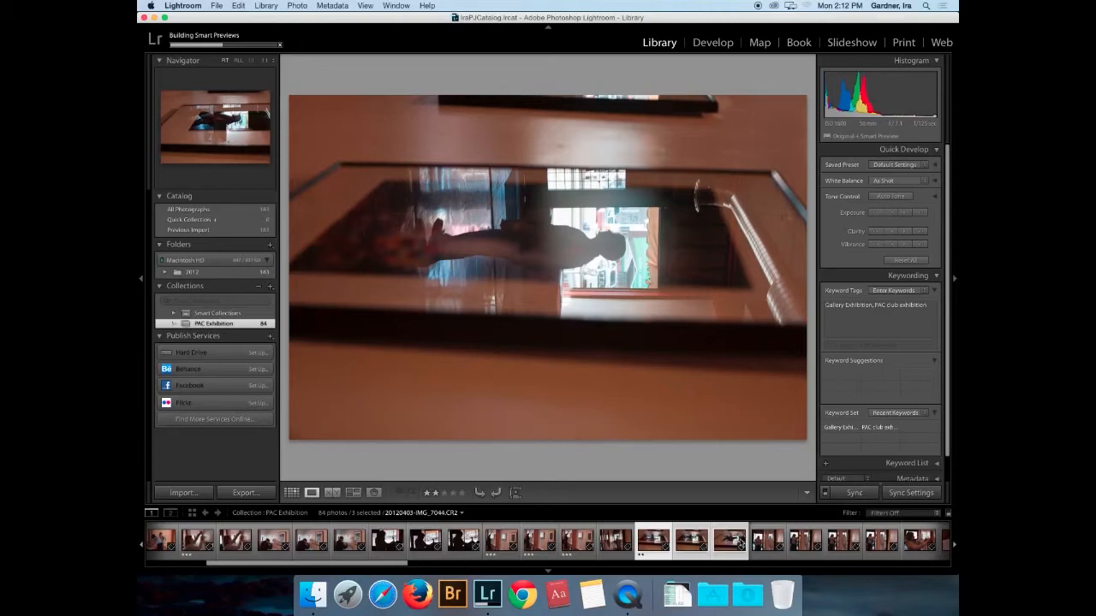
key("super+bracketleft")
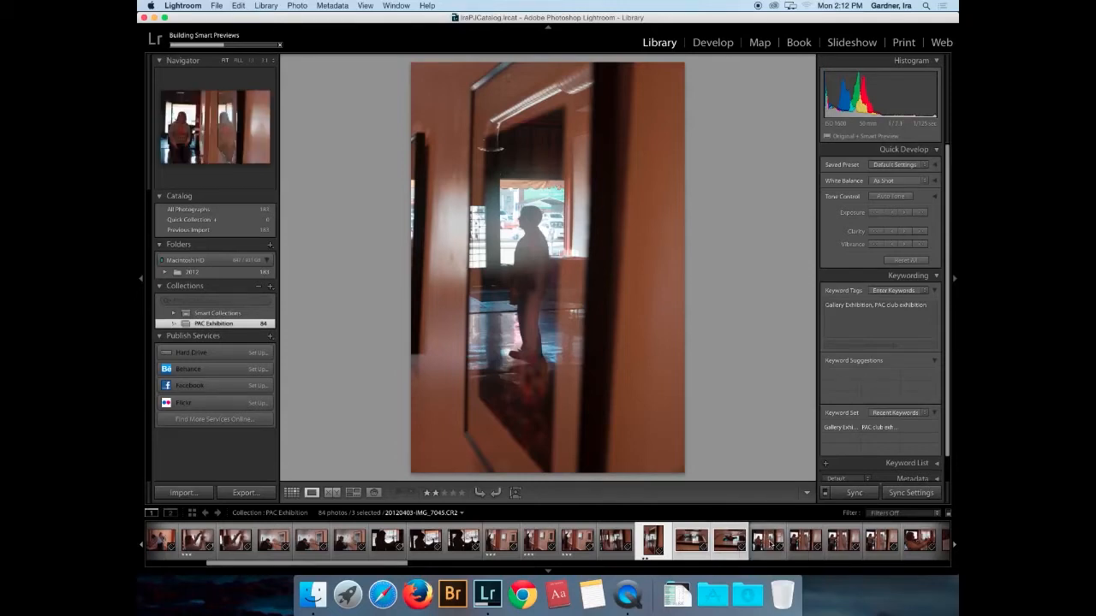
- Rate IMG_7045 three stars and IMG_7046 two stars
left_click(770, 544)
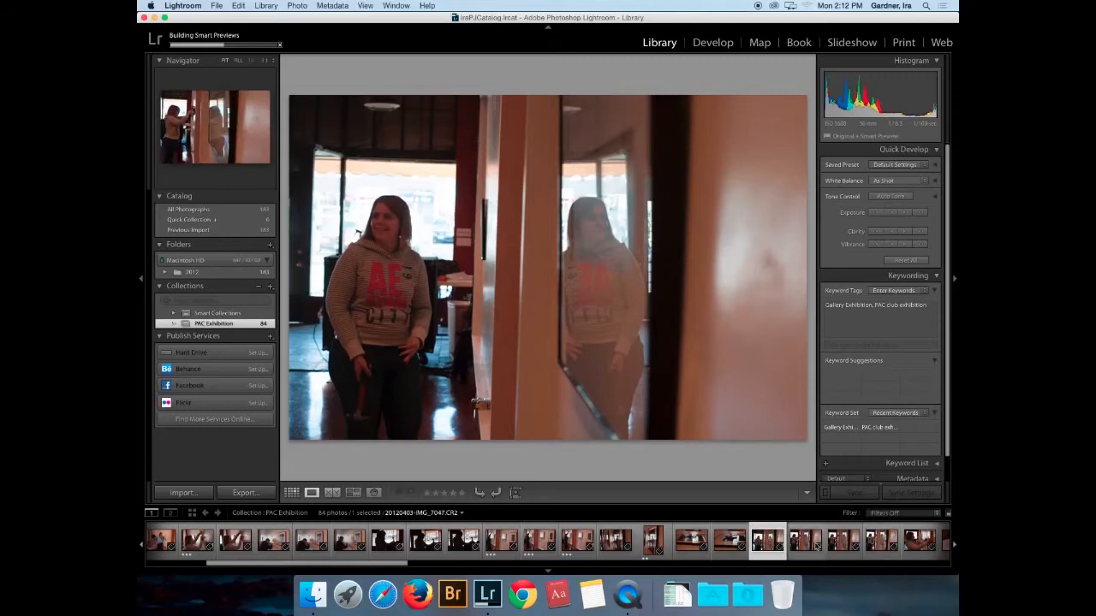
key("2")
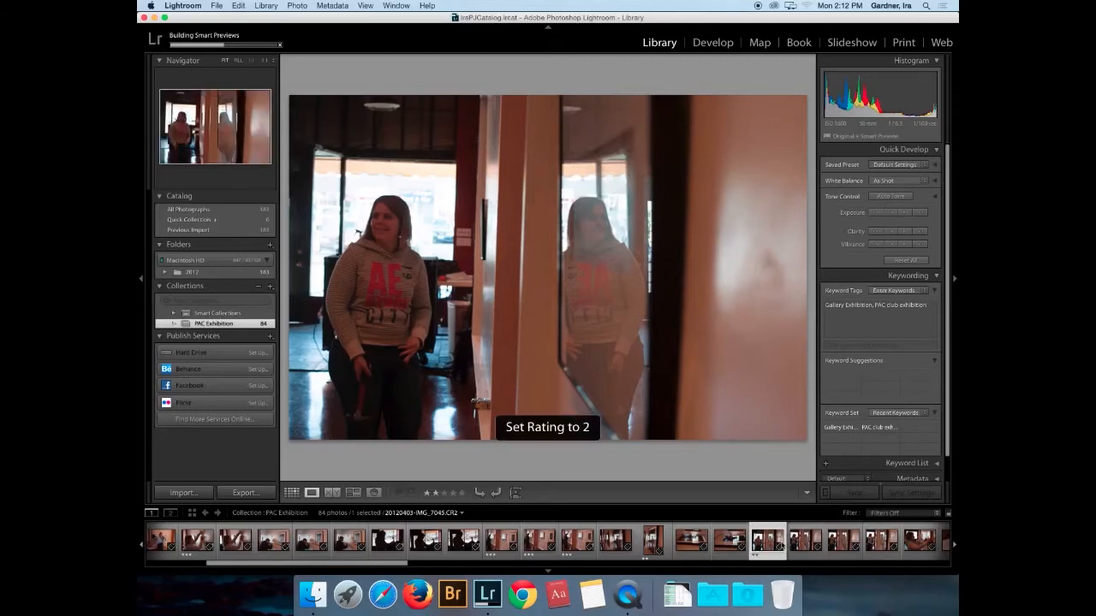
key("Right")
key("3")
key("Right")
key("3")
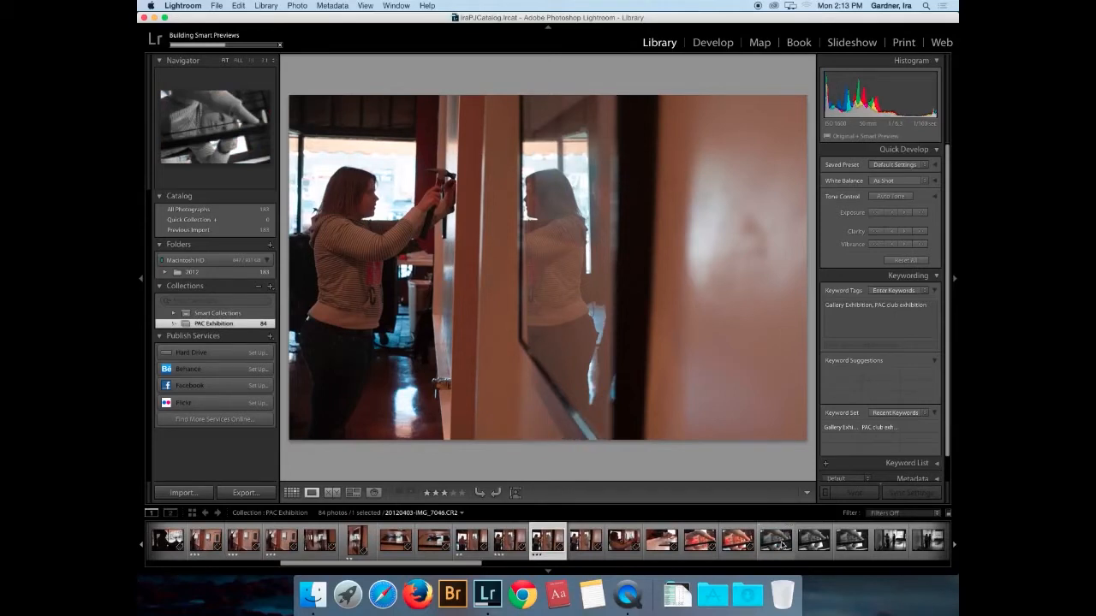
key("2")
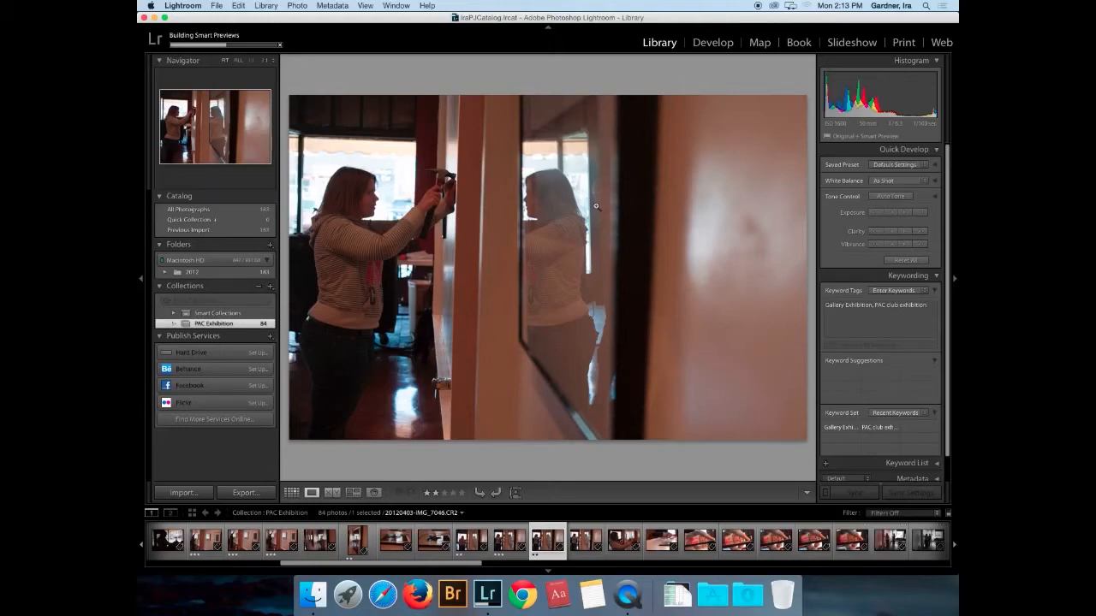
- Rate the frame-hanging photo and IMG_7051 three stars, rotating IMG_7050 upright to portrait
key("Right")
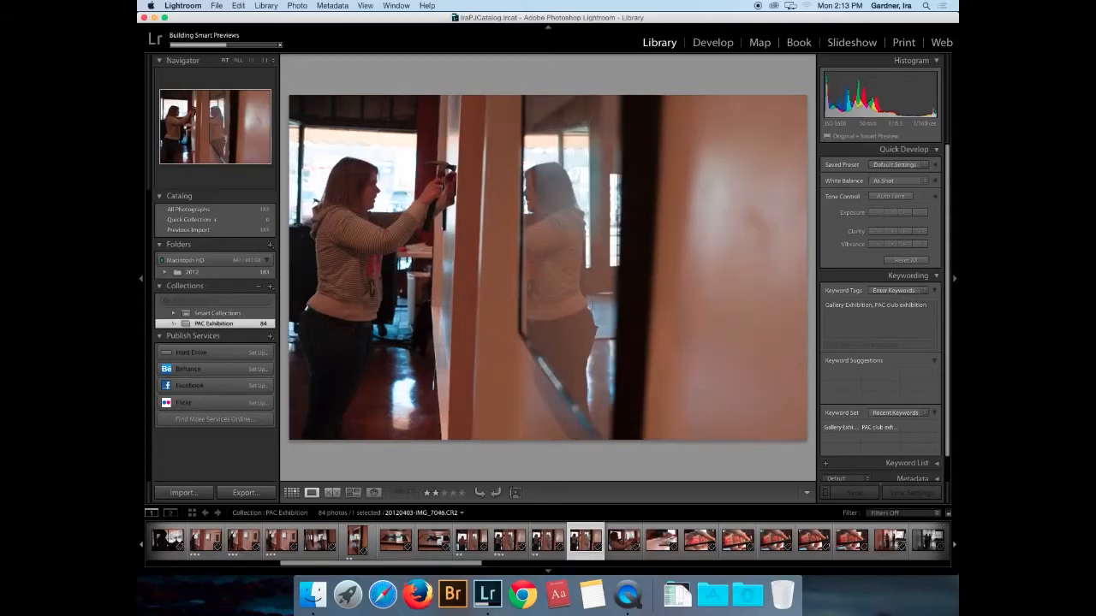
key("Right")
key("Right")
key("Right")
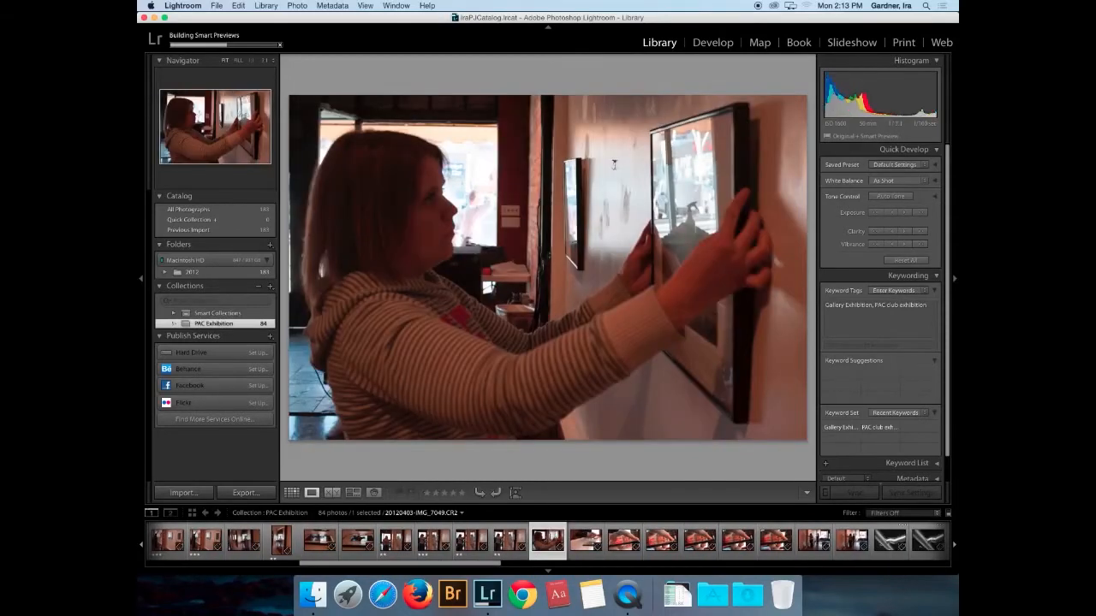
key("3")
key("Right")
key("3")
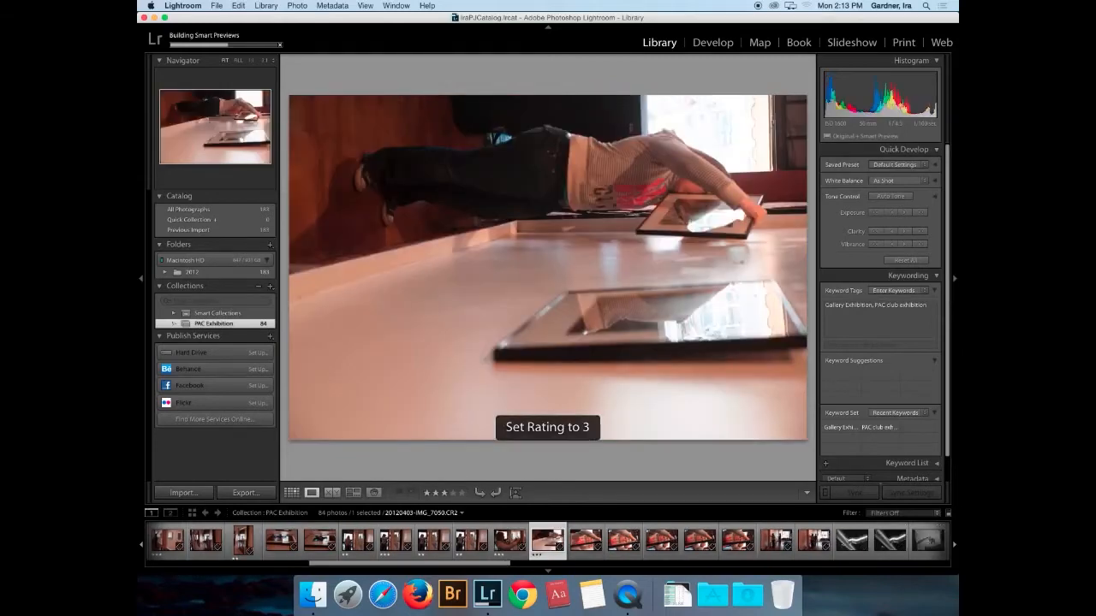
key("super+bracketleft")
key("Right")
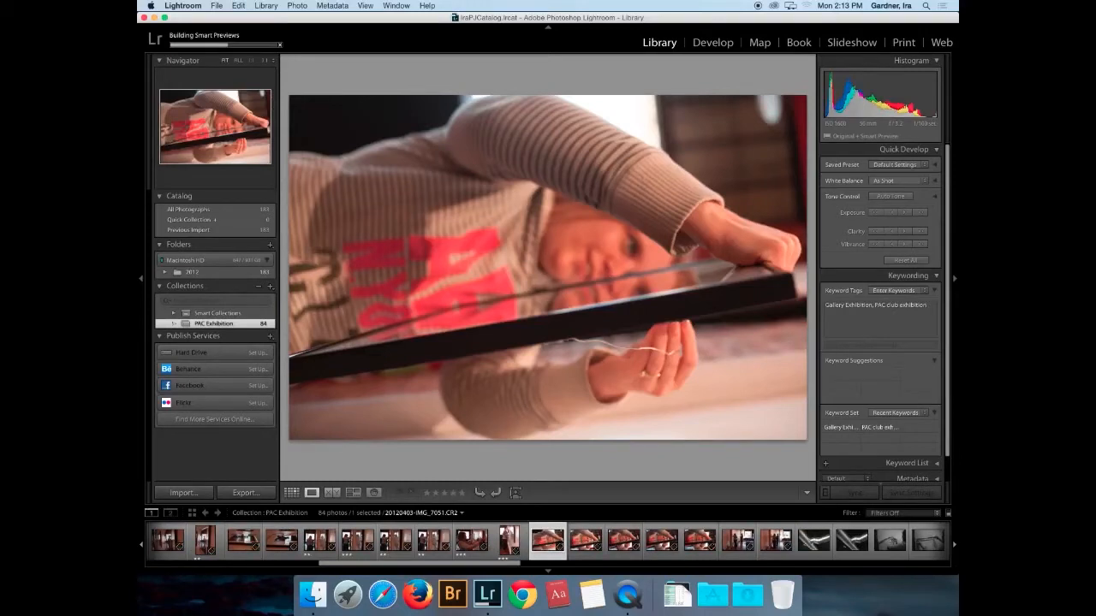
key("3")
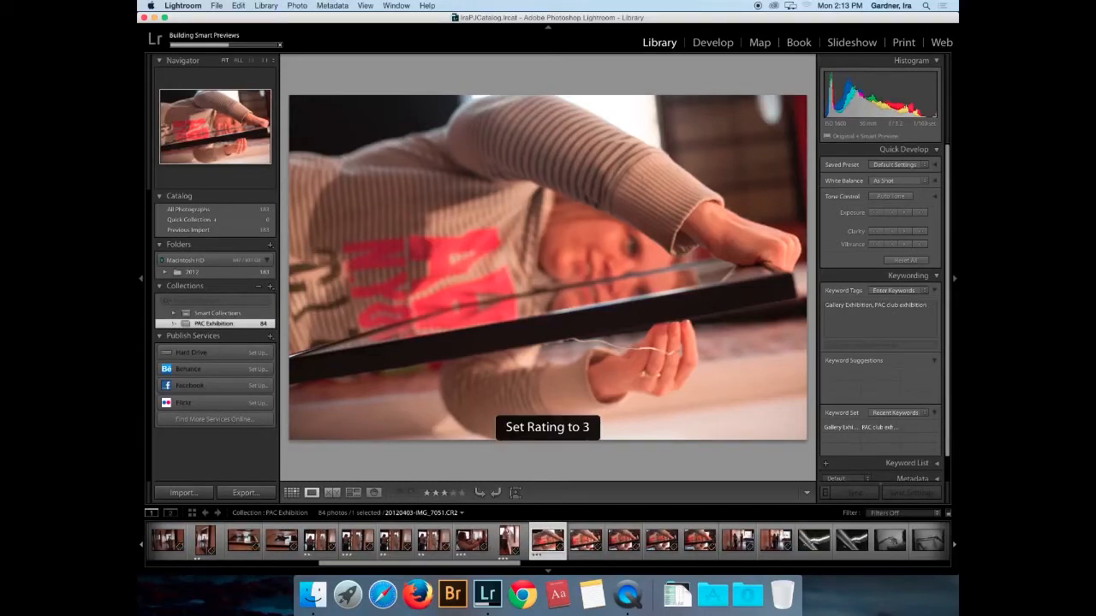
- Rate IMG_7052 through IMG_7054 and the next photo two stars, the following two three stars
key("Right")
key("2")
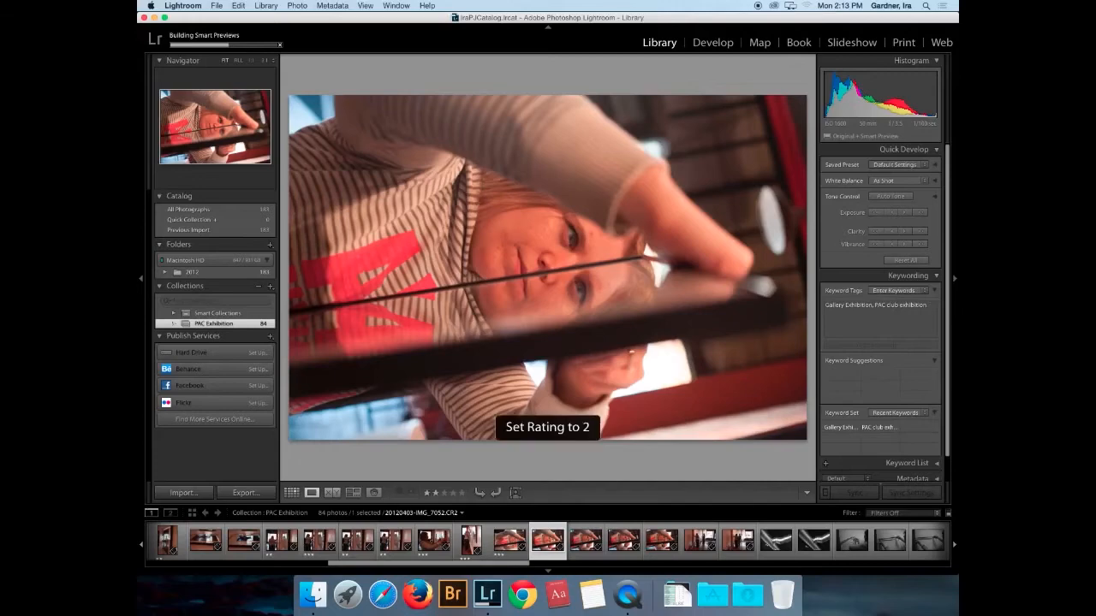
key("Right")
key("2")
key("Right")
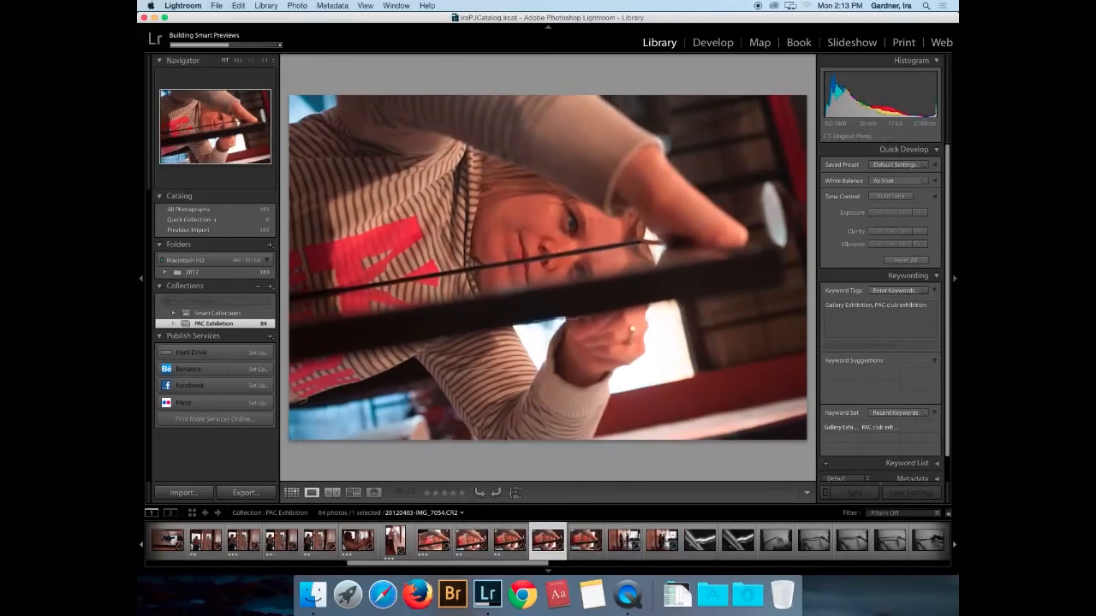
key("2")
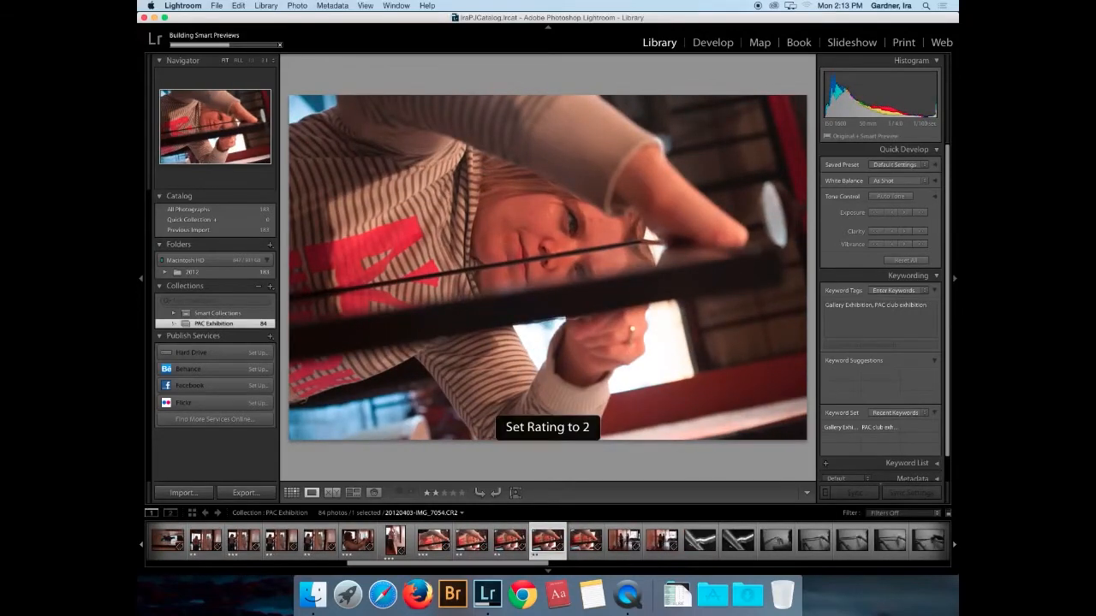
key("Right")
key("2")
key("Right")
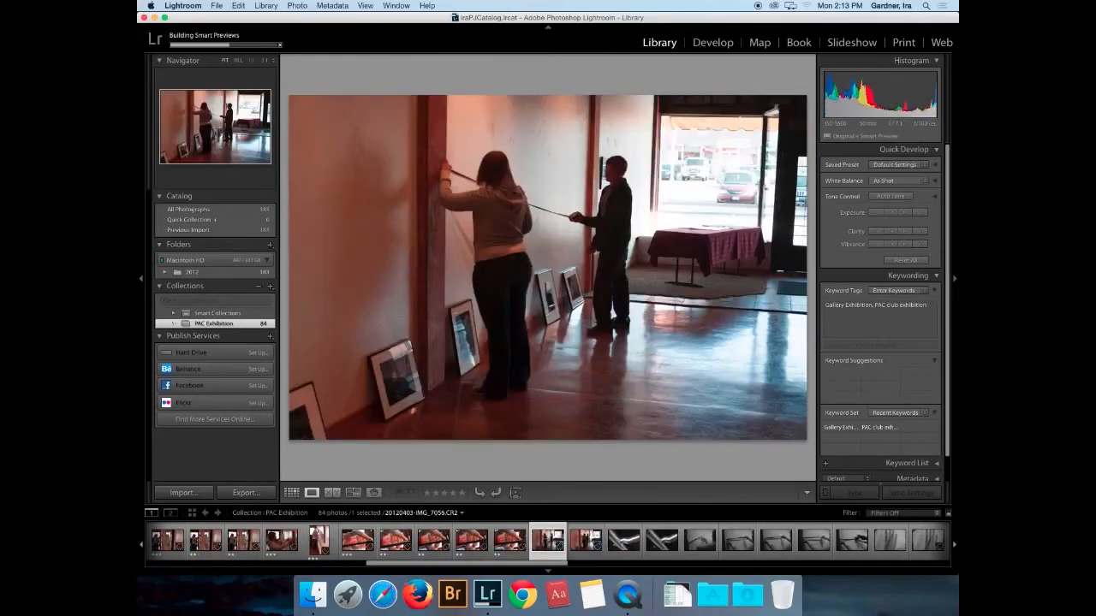
key("3")
key("Right")
key("3")
key("Right")
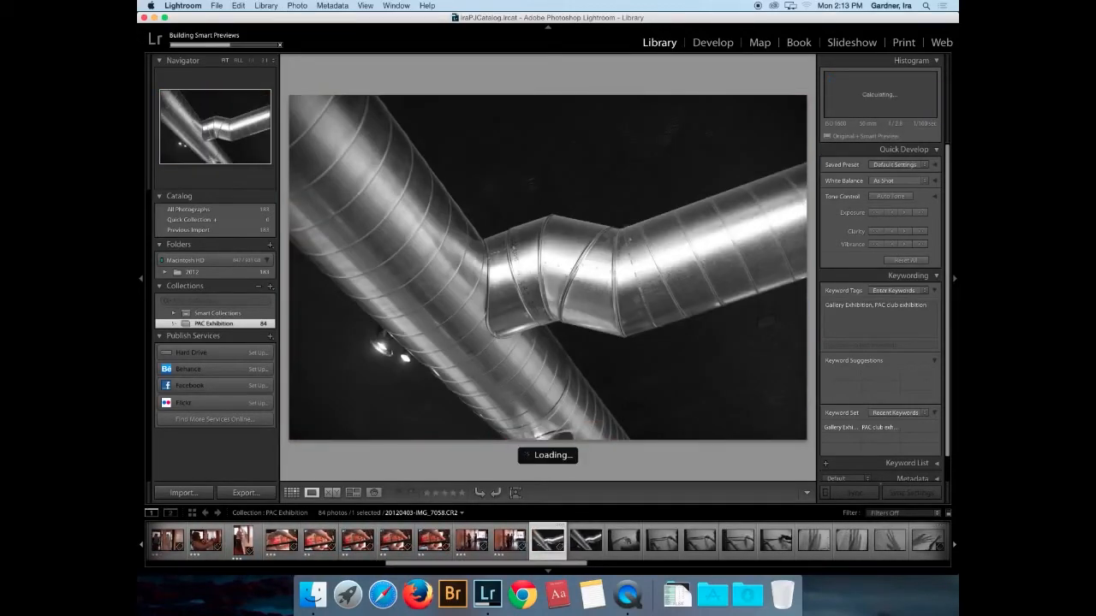
- Rate the pipe photo, IMG_7076, IMG_7077 and framed-print IMG_7080 four stars, advancing through the filmstrip
key("4")
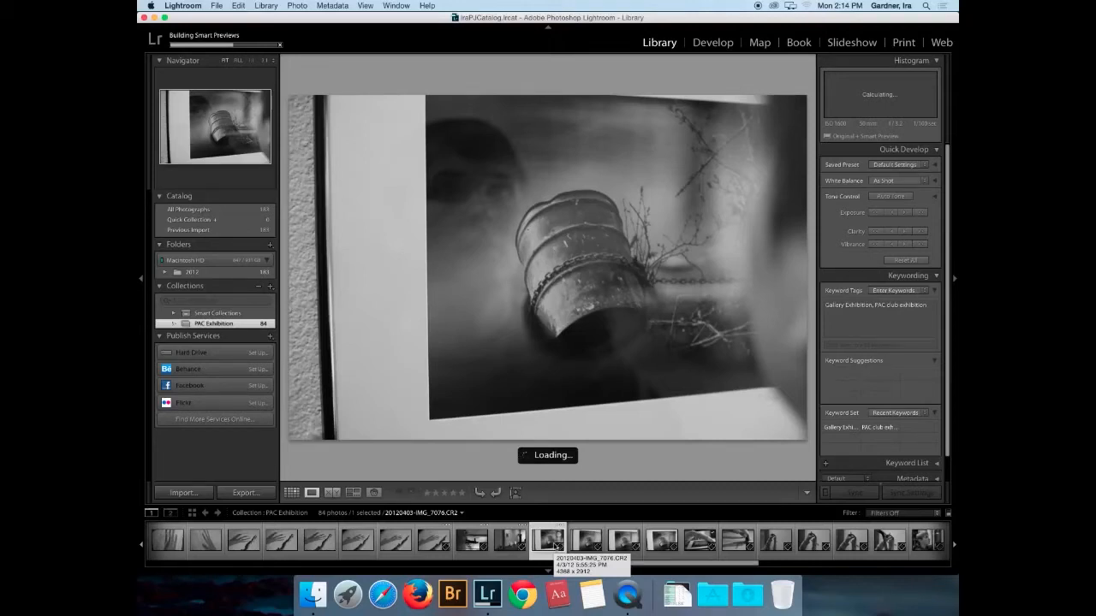
key("4")
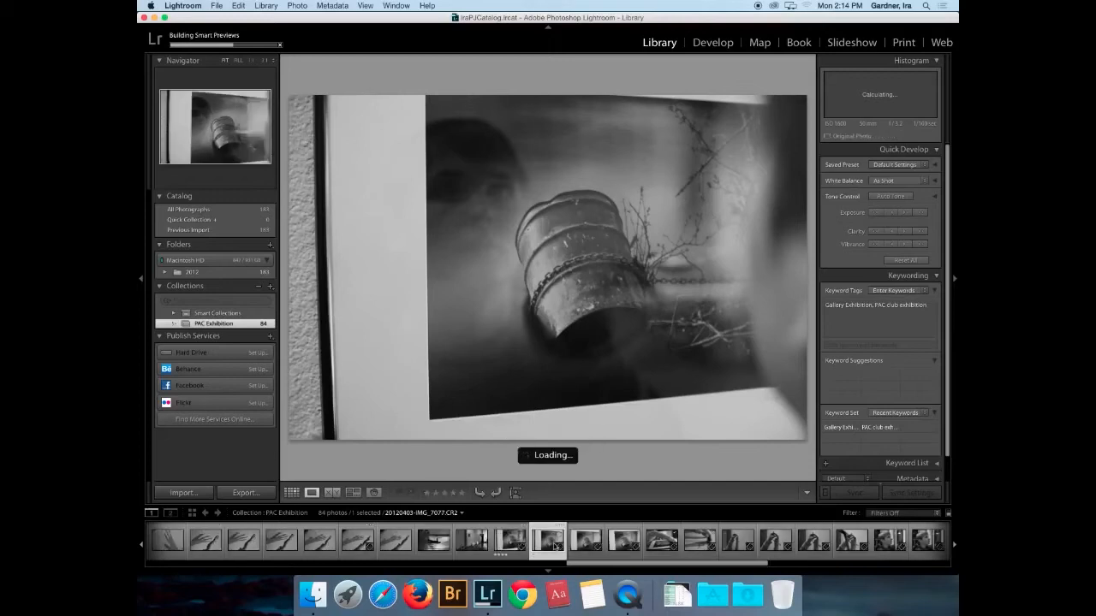
key("4")
key("4")
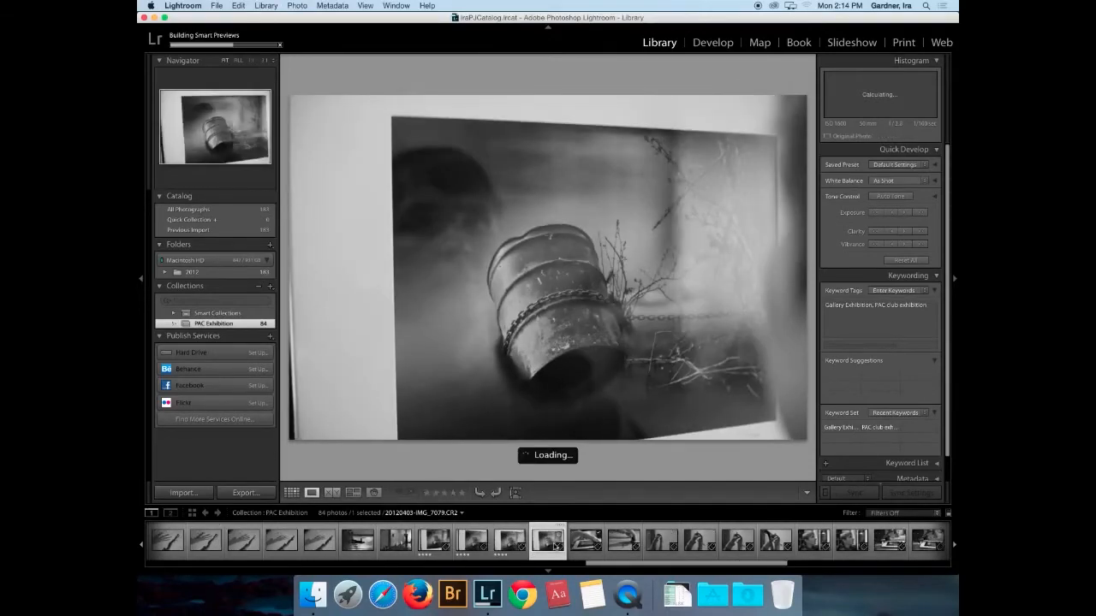
key("Right")
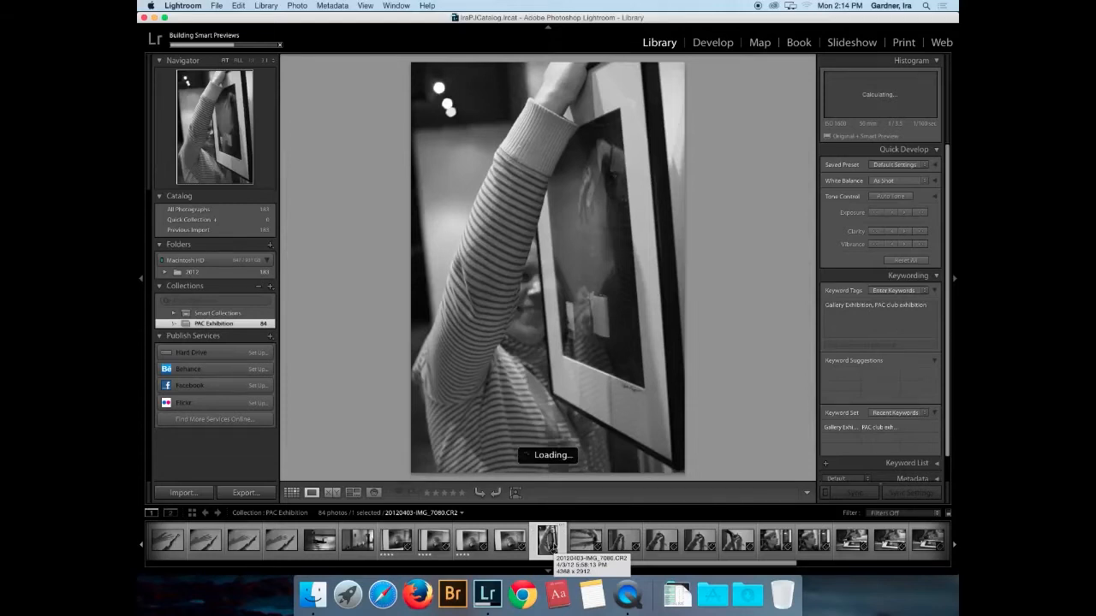
key("4")
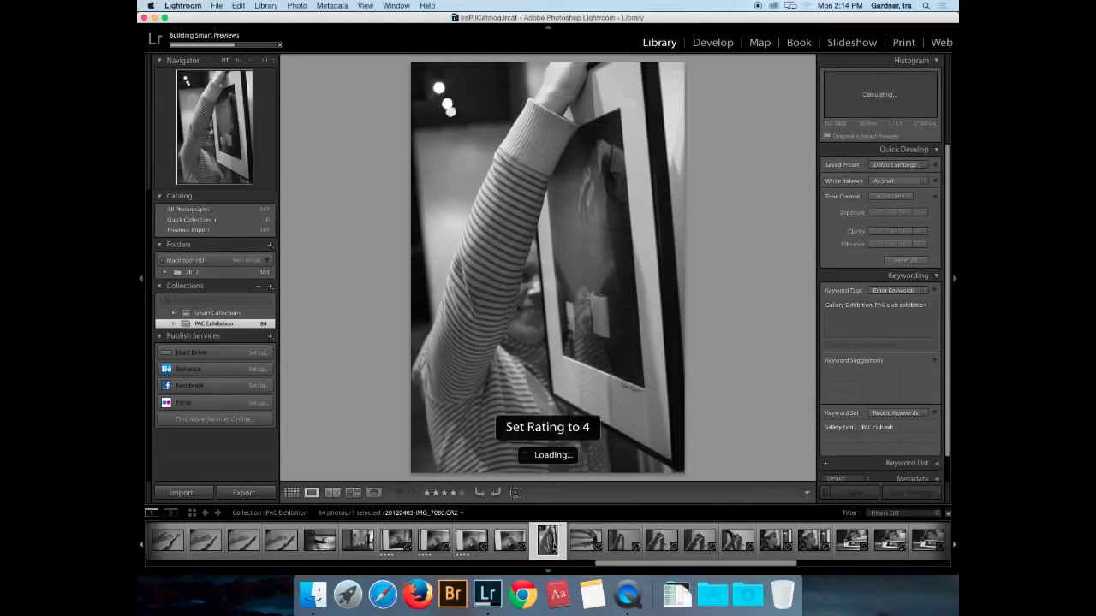
key("Right")
key("Right")
key("Right")
key("Right")
key("Right")
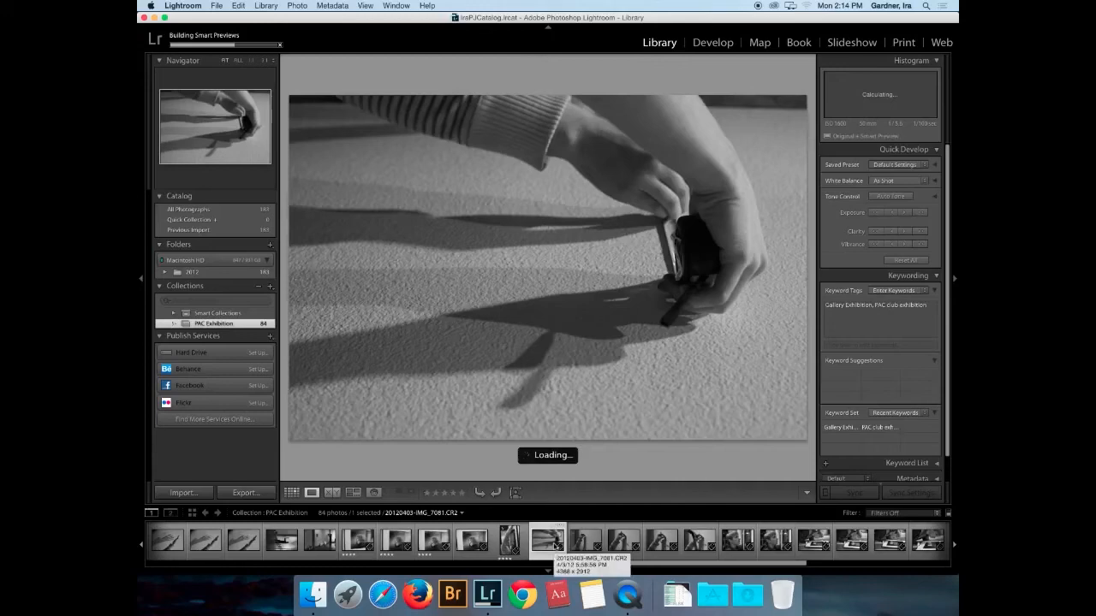
key("Right")
key("Right")
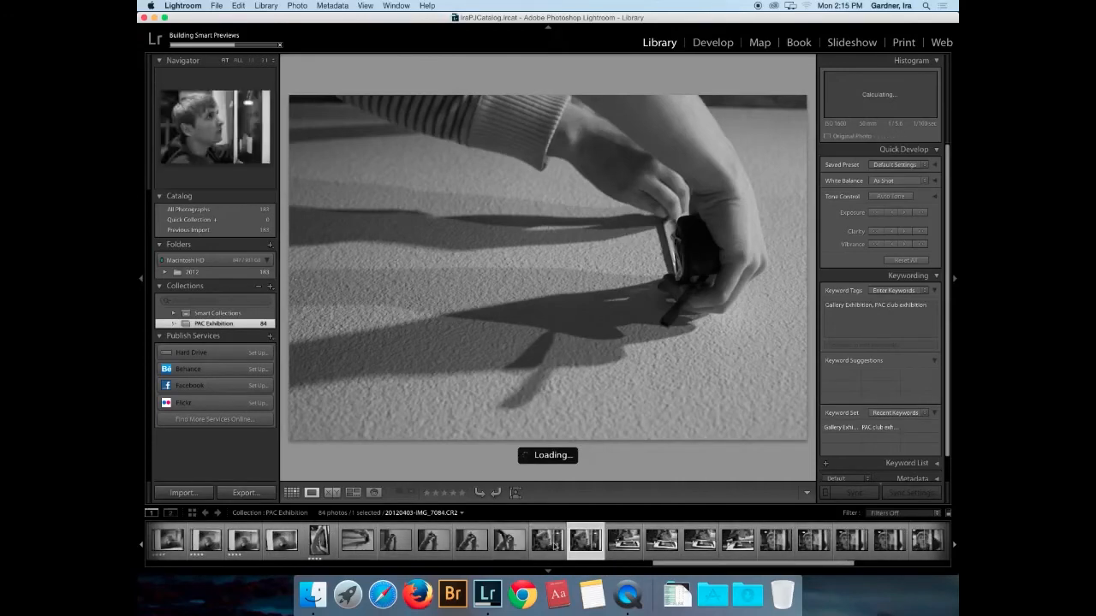
key("Right")
key("Right")
key("Right")
key("Right")
key("Right")
key("Right")
key("Right")
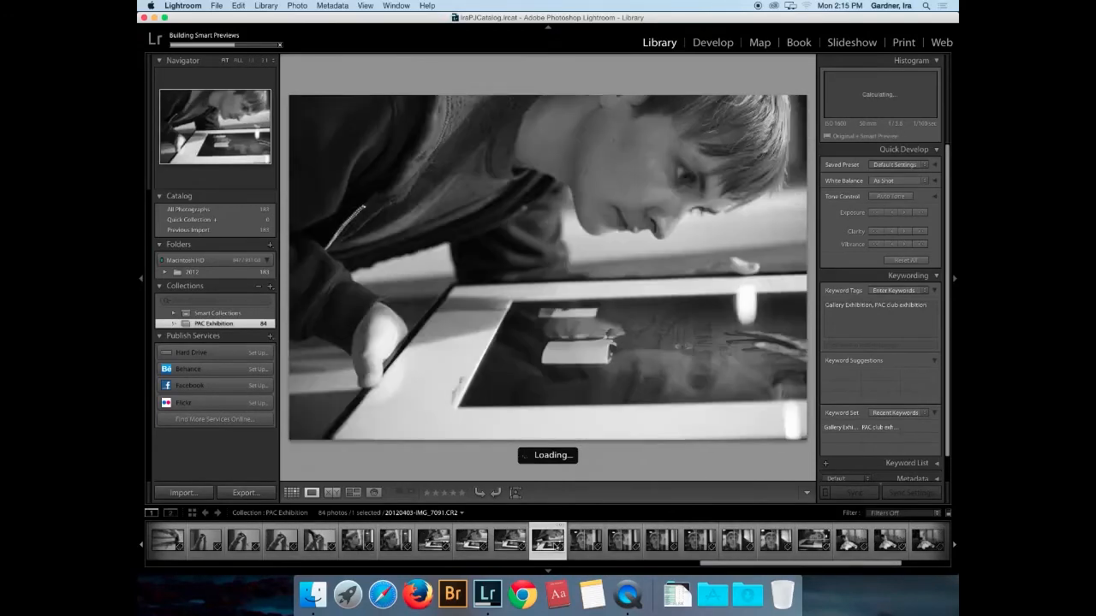
key("Right")
key("Right")
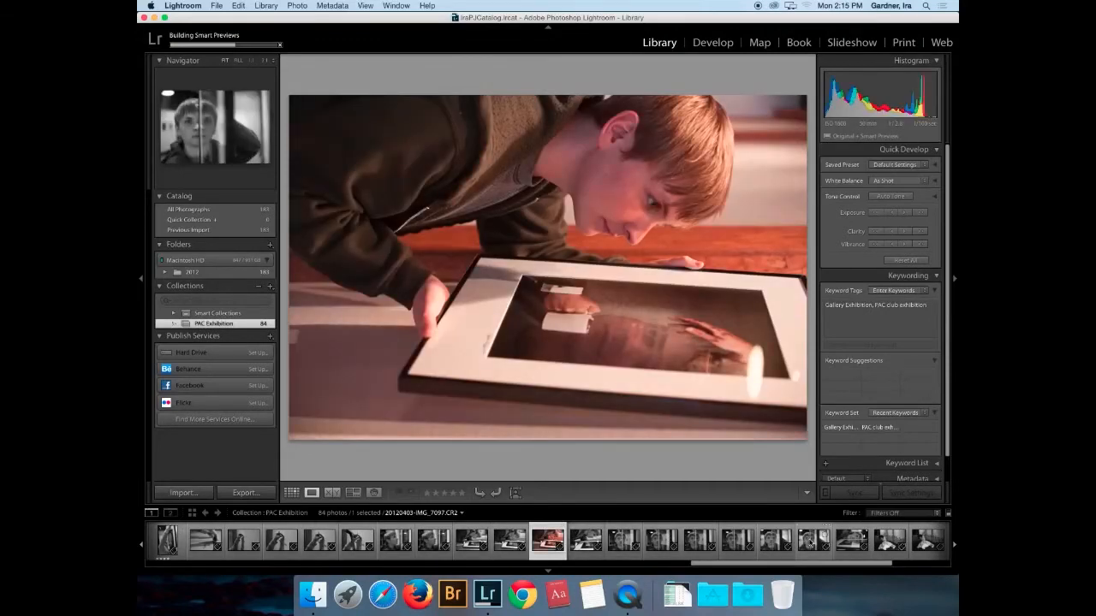
- Rate eight selected photos and the sideways portrait IMG_7098 two stars, rotating IMG_7098 upright
left_click(813, 542, "shift")
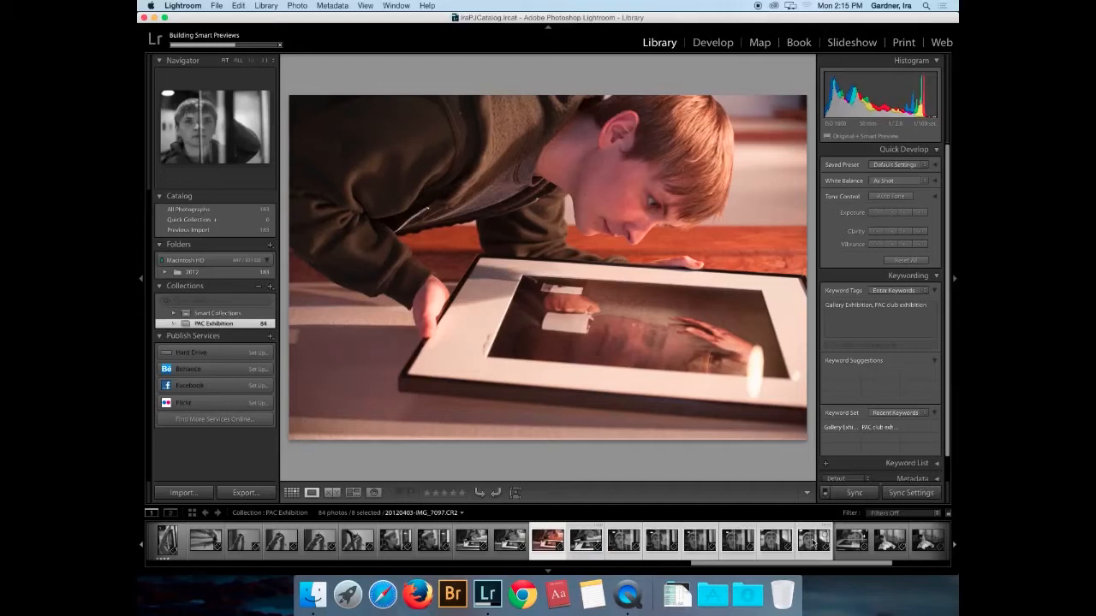
key("2")
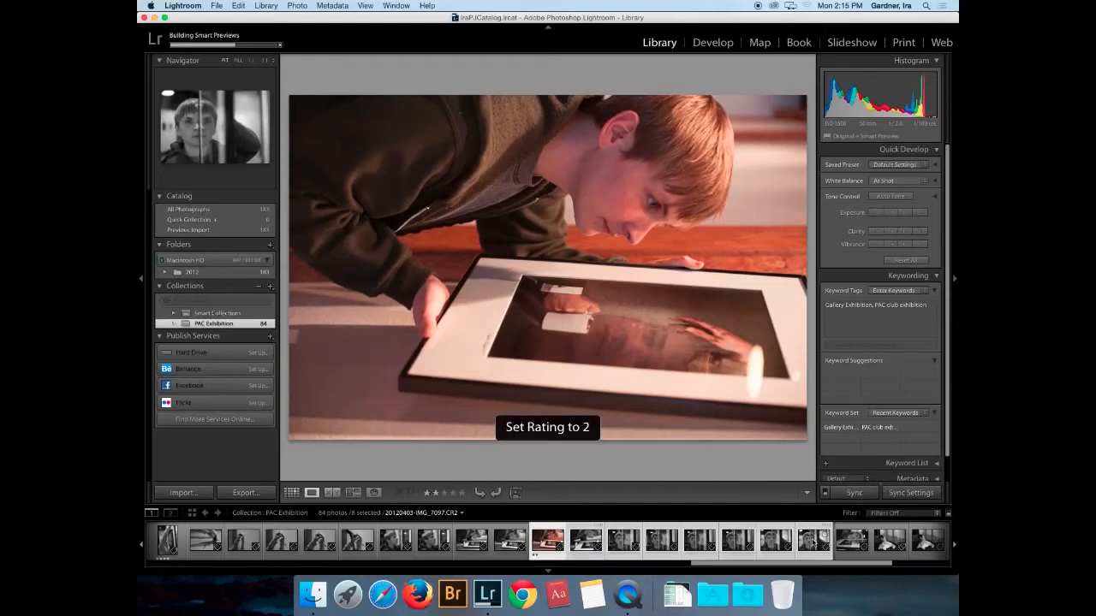
left_click(850, 540)
key("2")
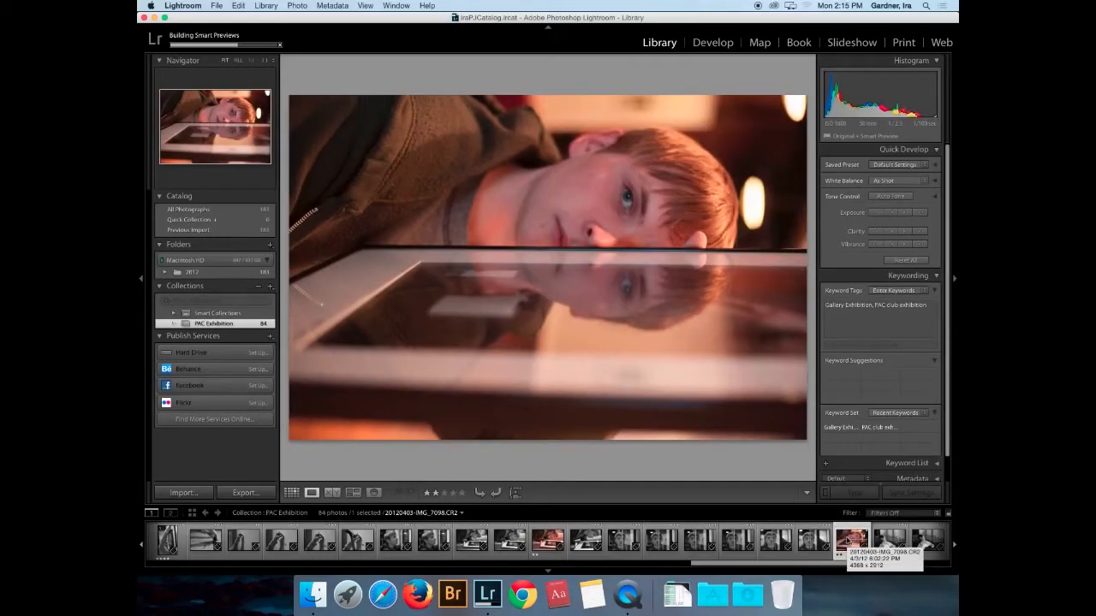
key("super+bracketright")
key("super+bracketright")
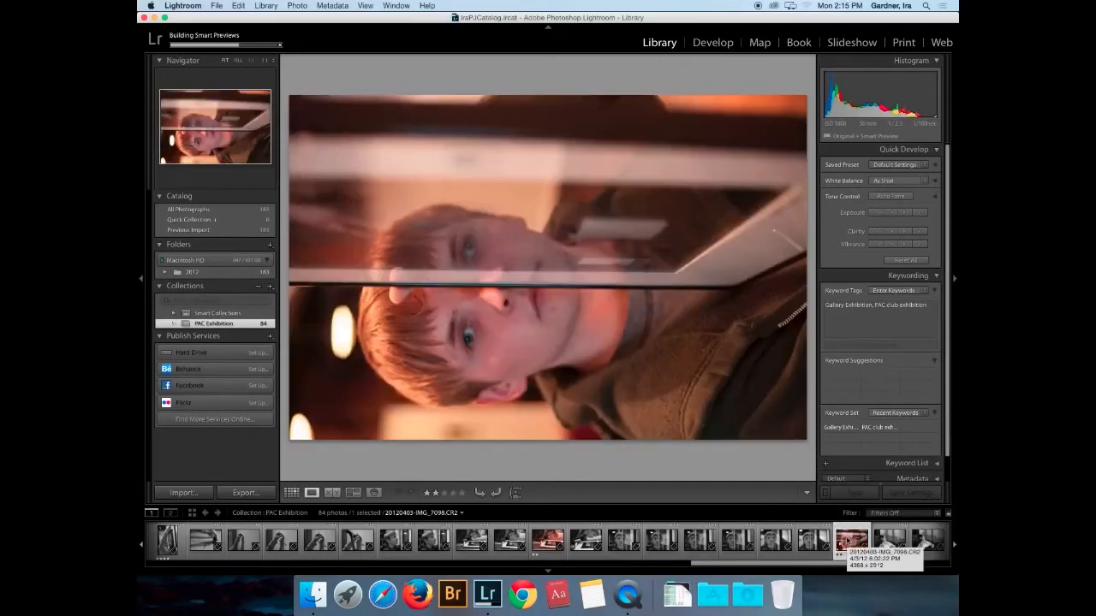
key("super+bracketright")
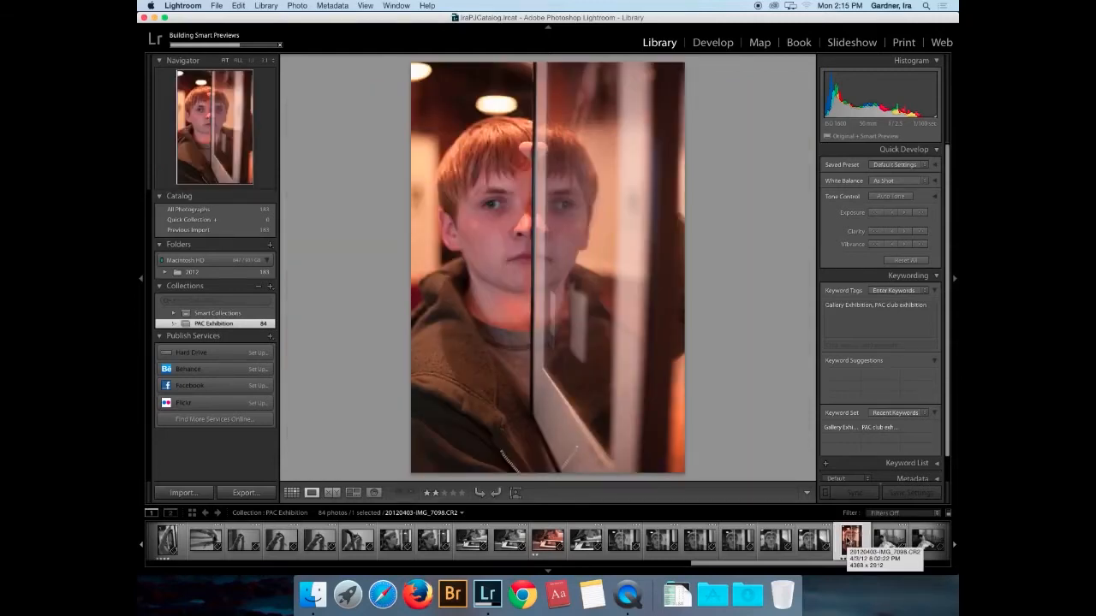
- Give the spray-bottle photos and the opening-night poster photo IMG_7106 four stars
key("Right")
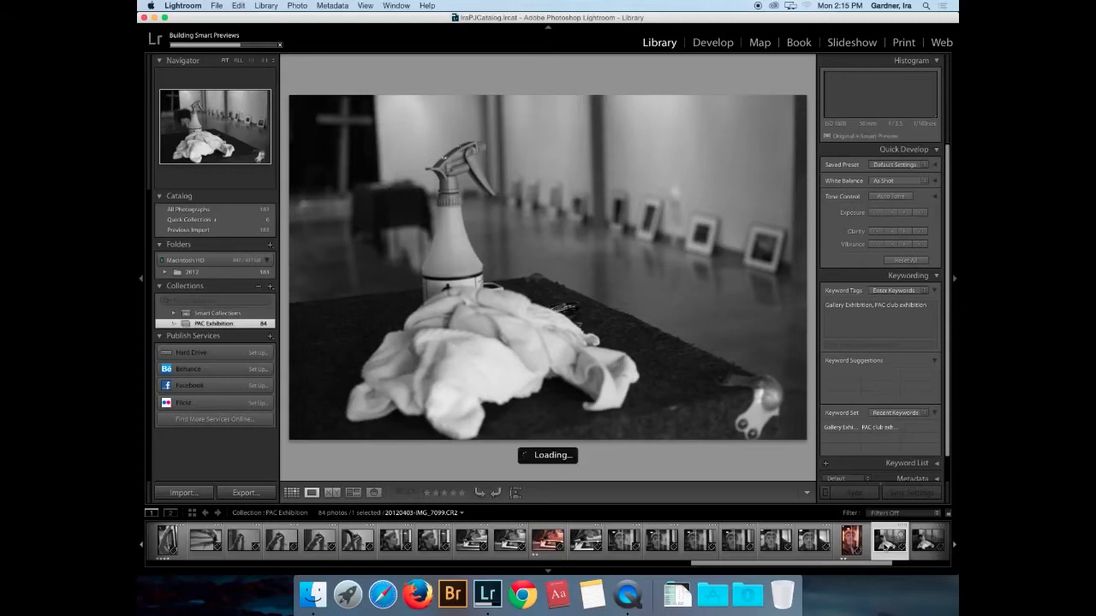
key("2")
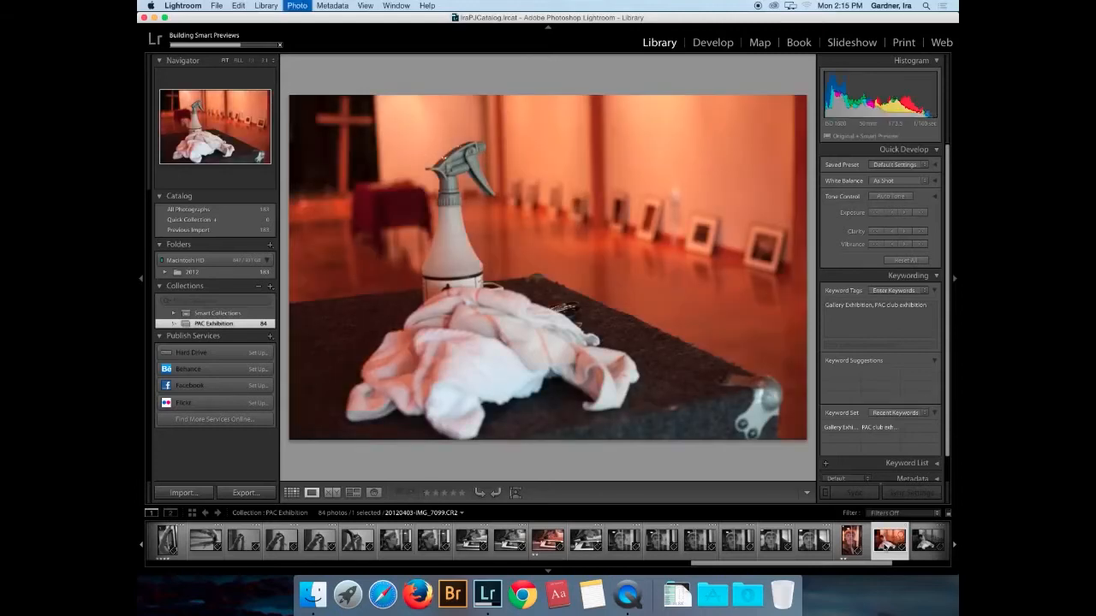
key("4")
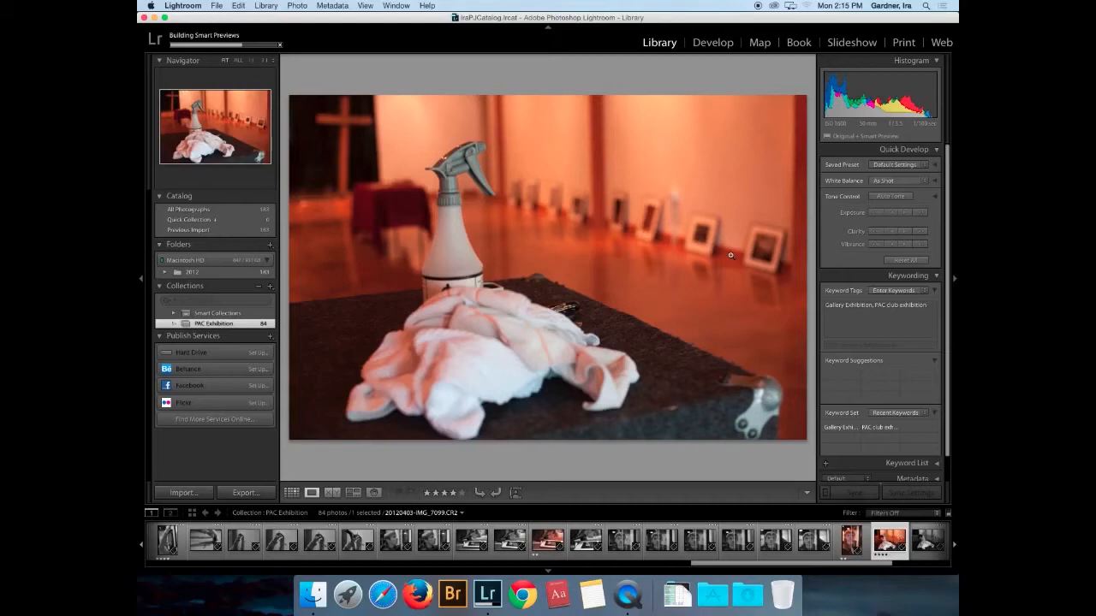
key("Right")
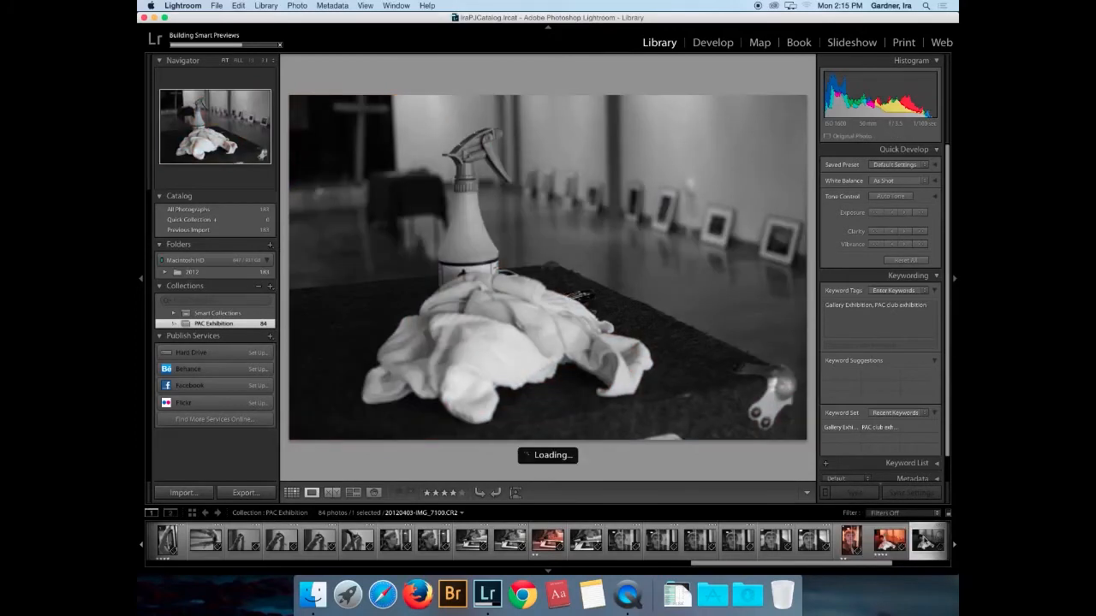
key("4")
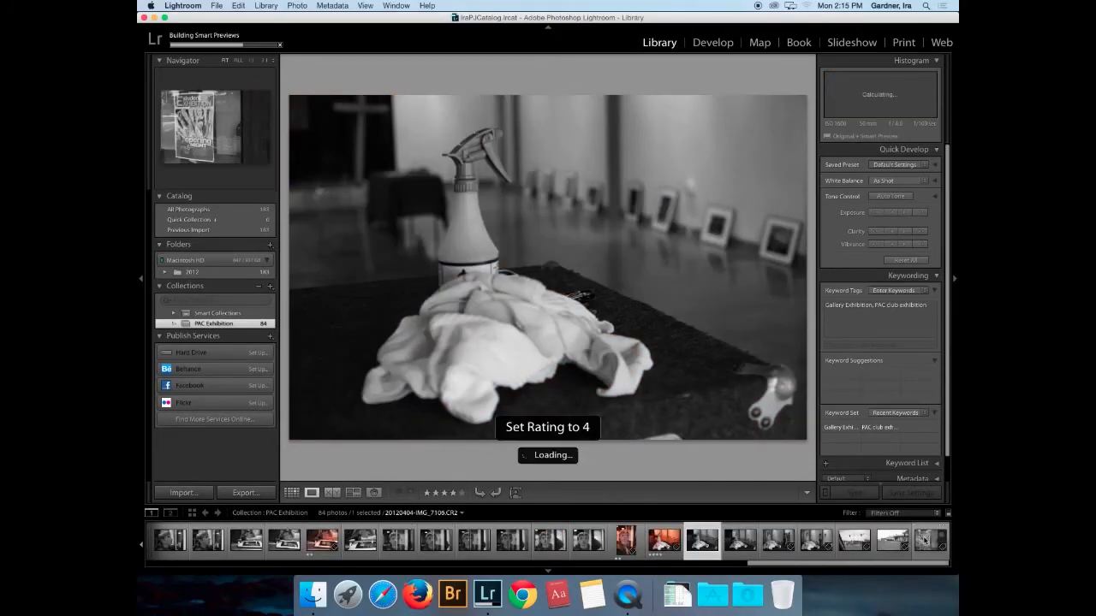
key("Right")
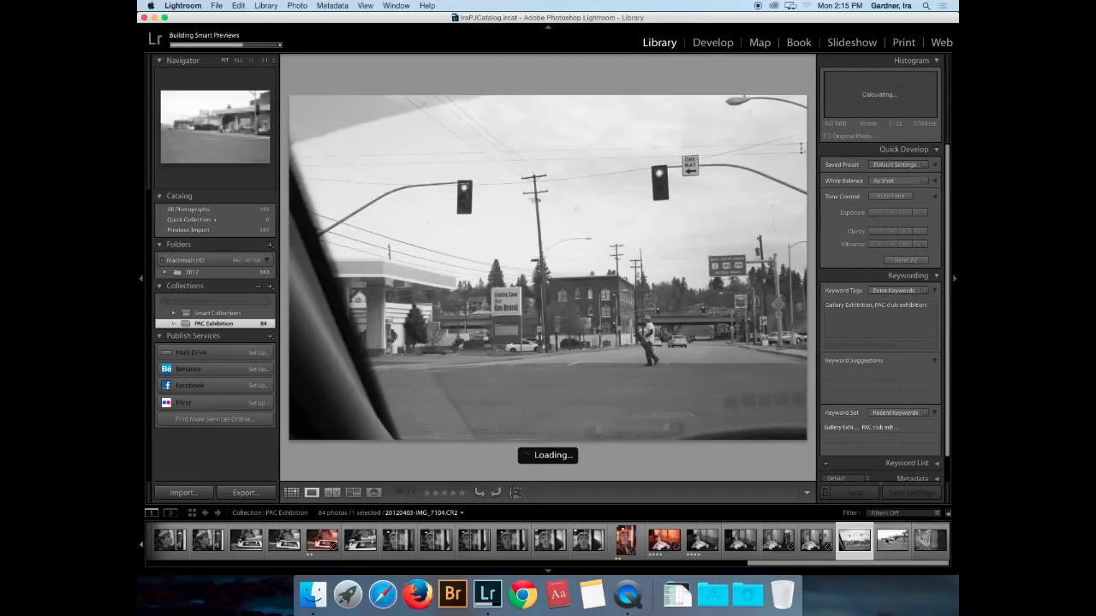
key("Left")
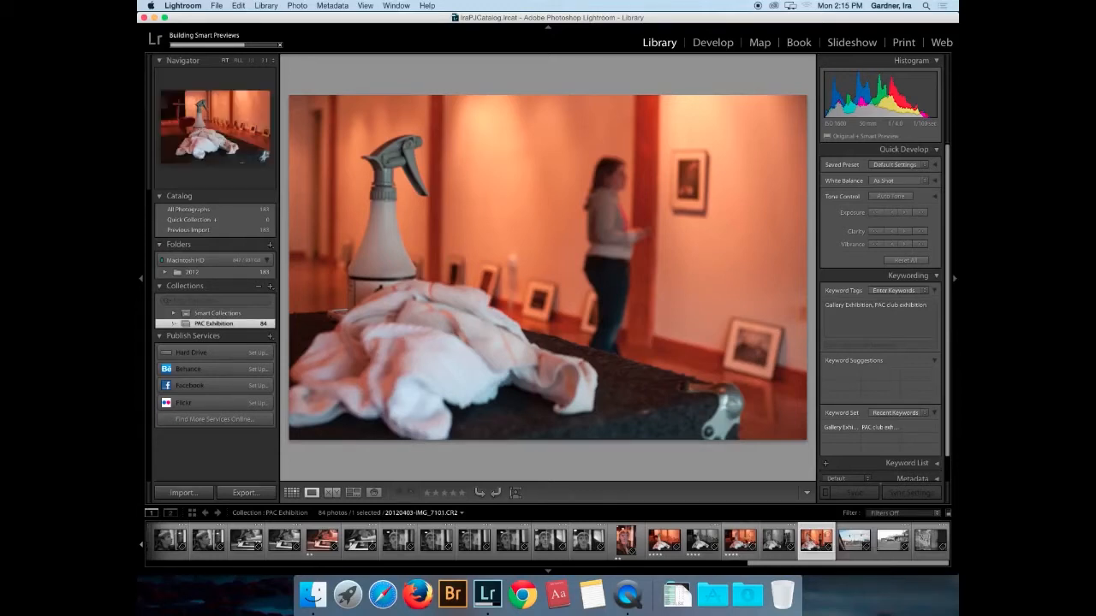
left_click(743, 542)
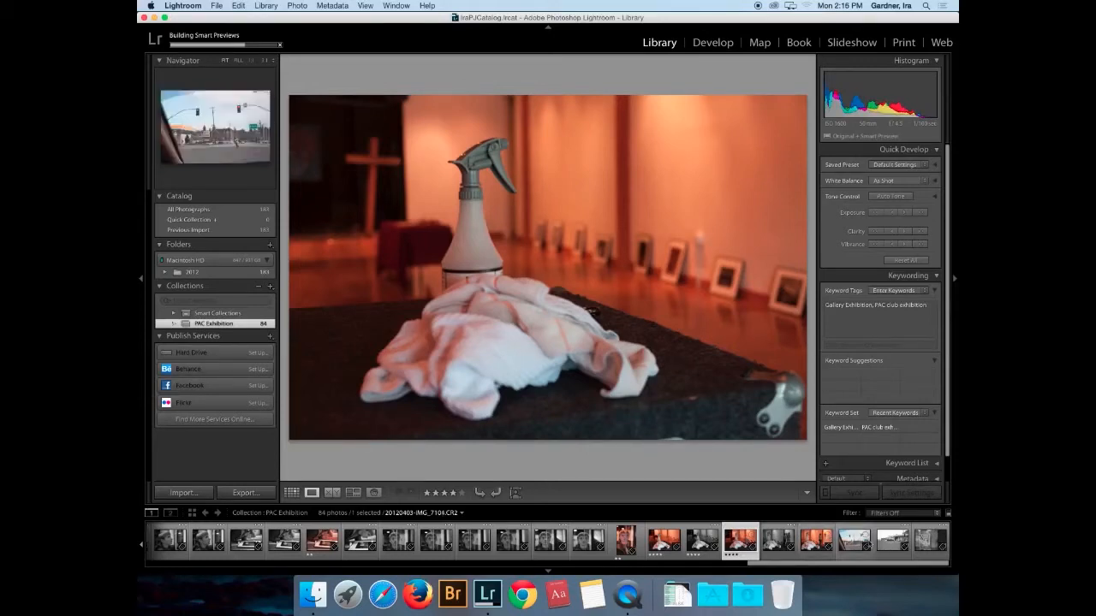
left_click(924, 539)
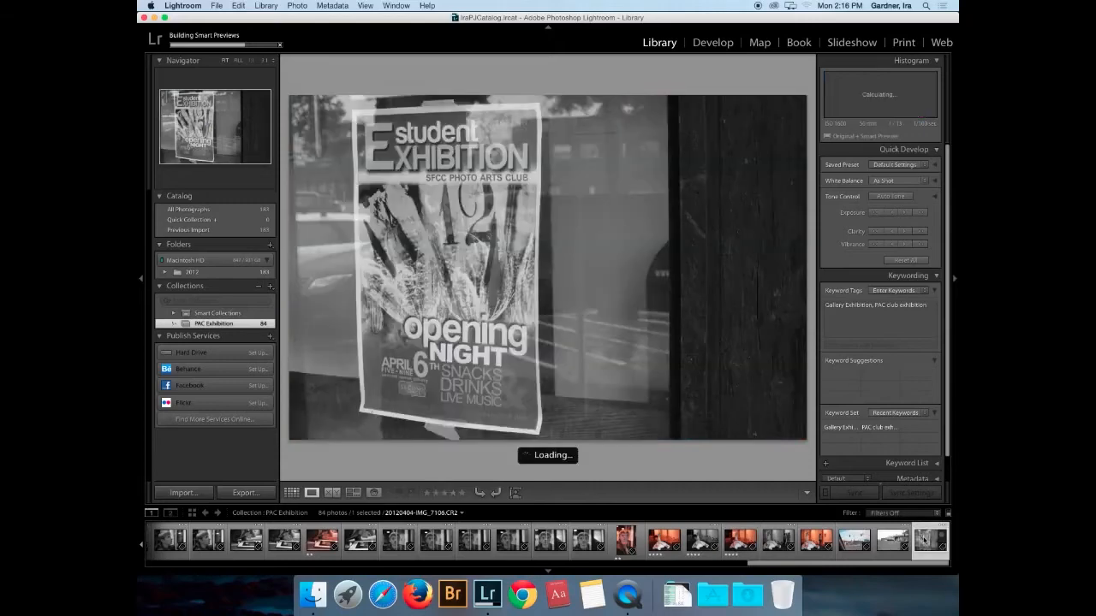
key("4")
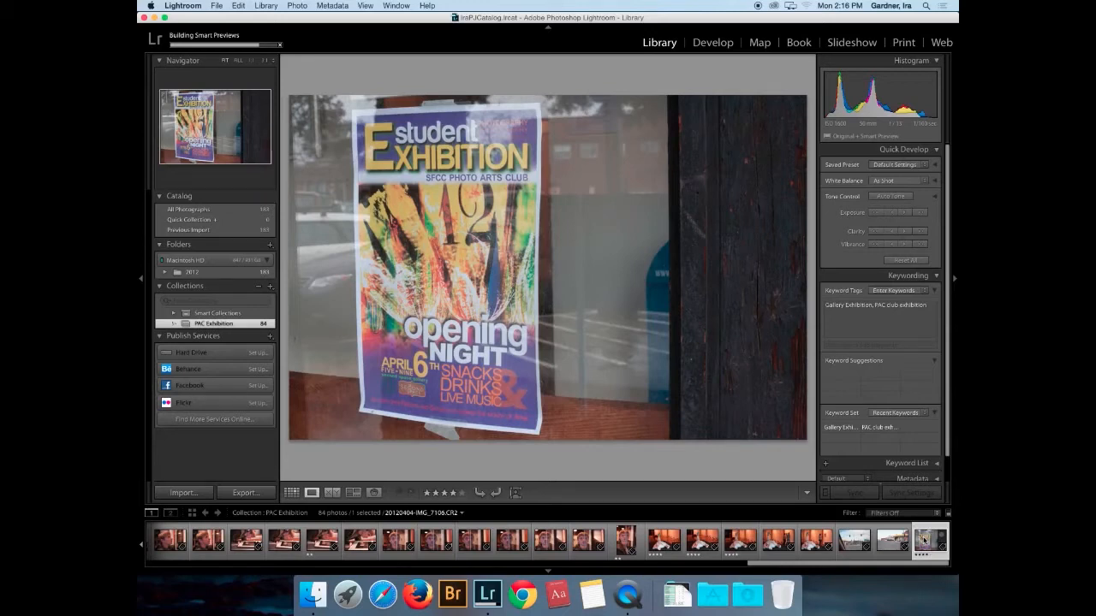
- Set the filmstrip filter to Rated, equal to two stars, showing 12 of 84 photos
left_click(915, 514)
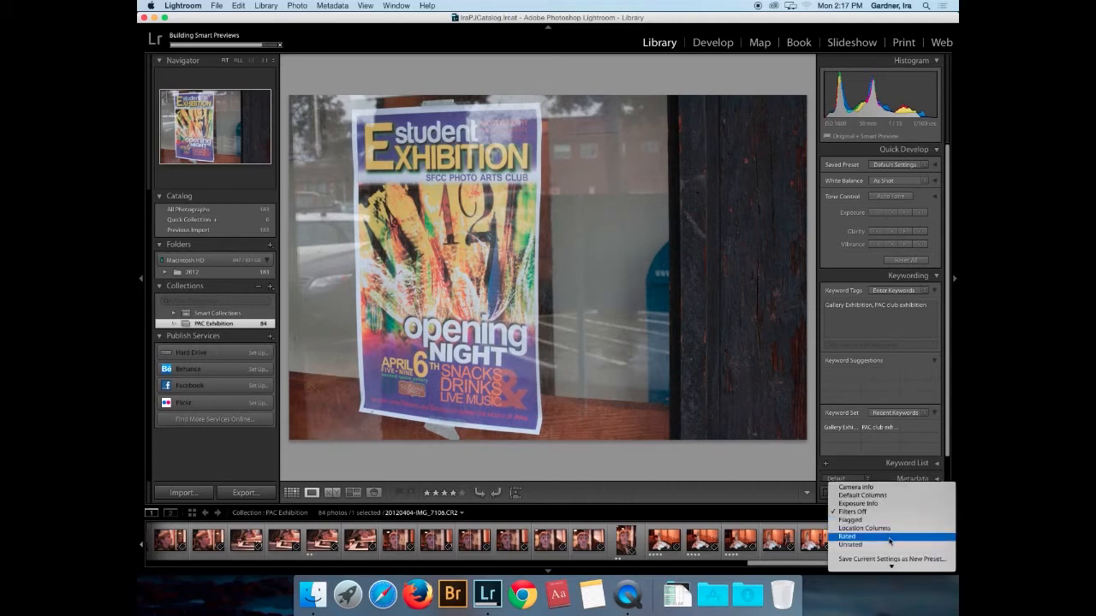
left_click(889, 537)
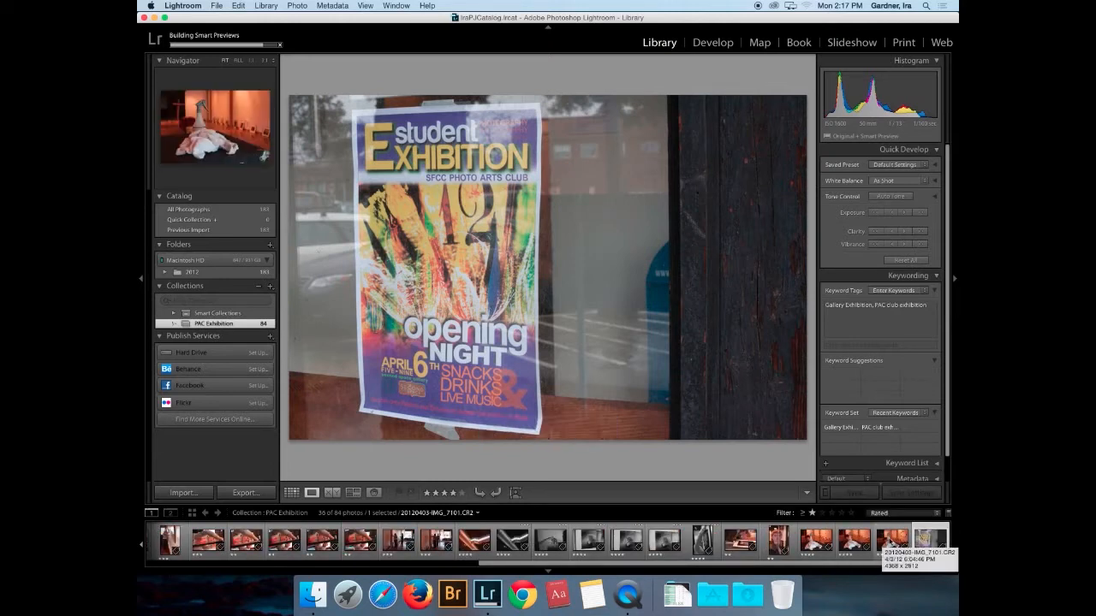
left_click(925, 538)
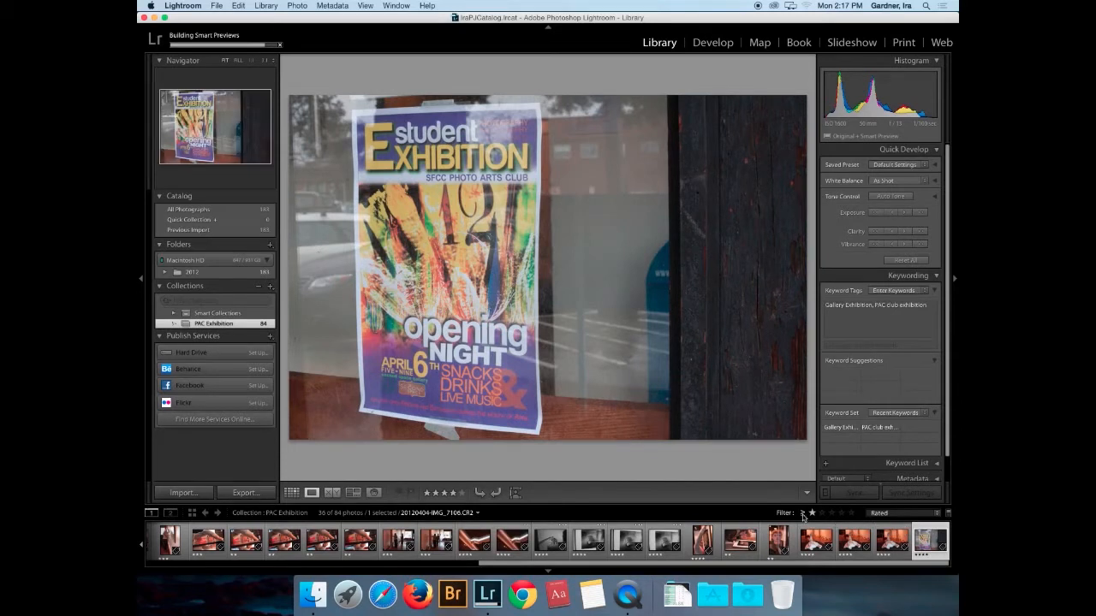
left_click(803, 517)
left_click(818, 541)
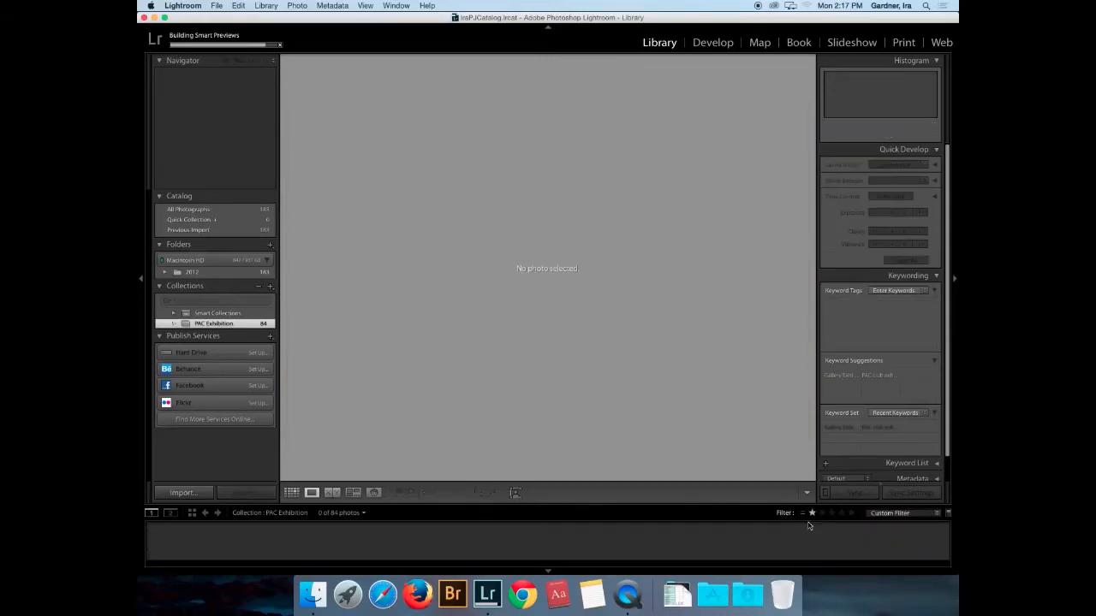
left_click(820, 513)
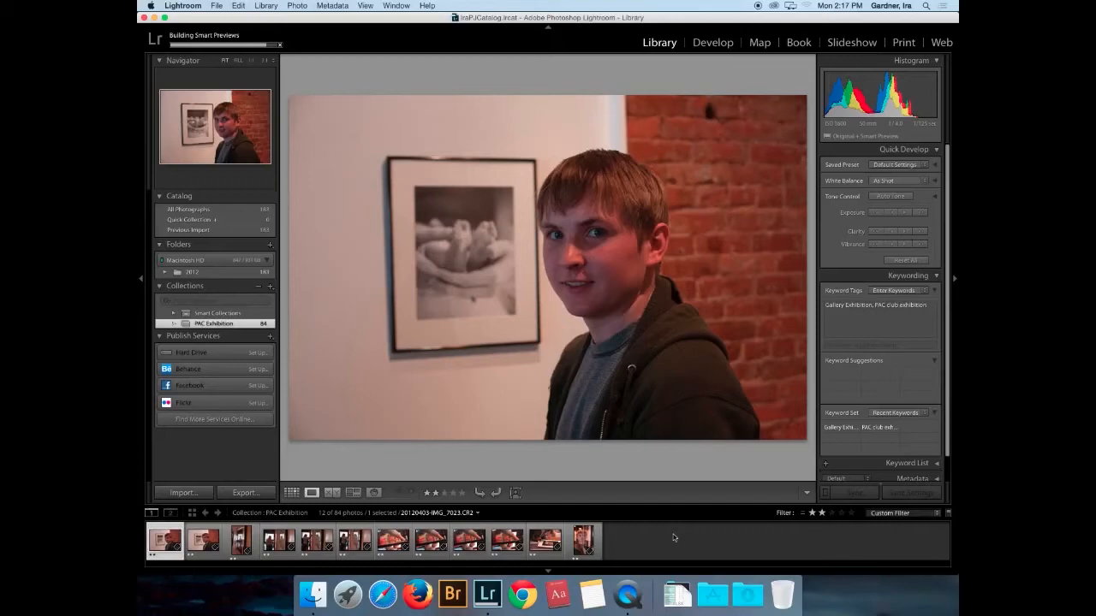
- Select photos seven through ten in the Filmstrip and rotate the sideways shot left to portrait
key("Right")
key("Right")
key("Right")
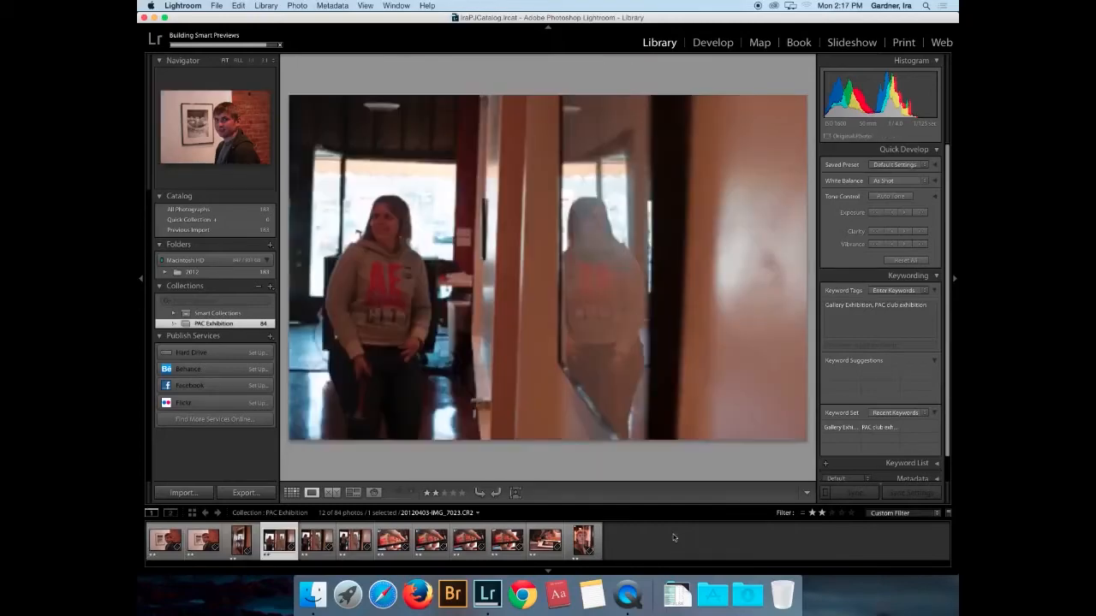
key("Right")
key("Right")
key("Right")
key("Right")
key("Right")
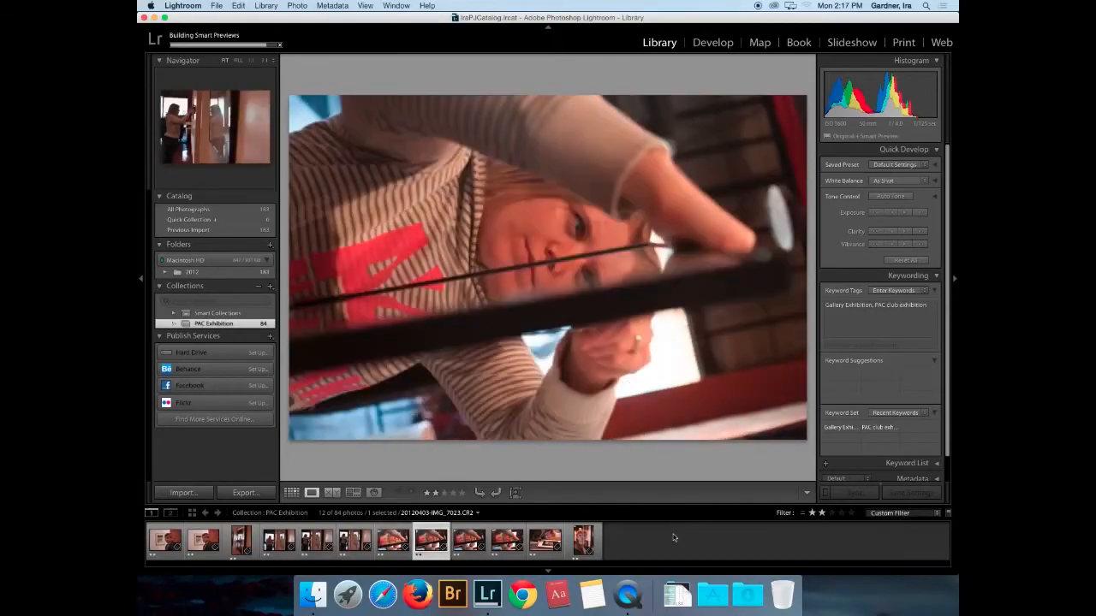
key("Right")
key("Right")
key("Right")
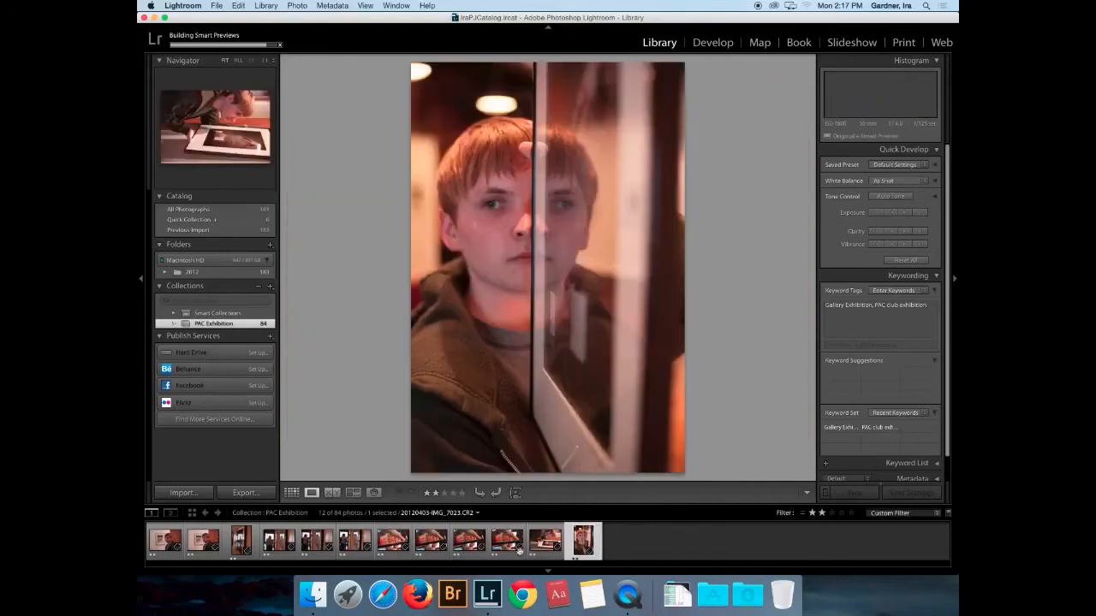
left_click(404, 547)
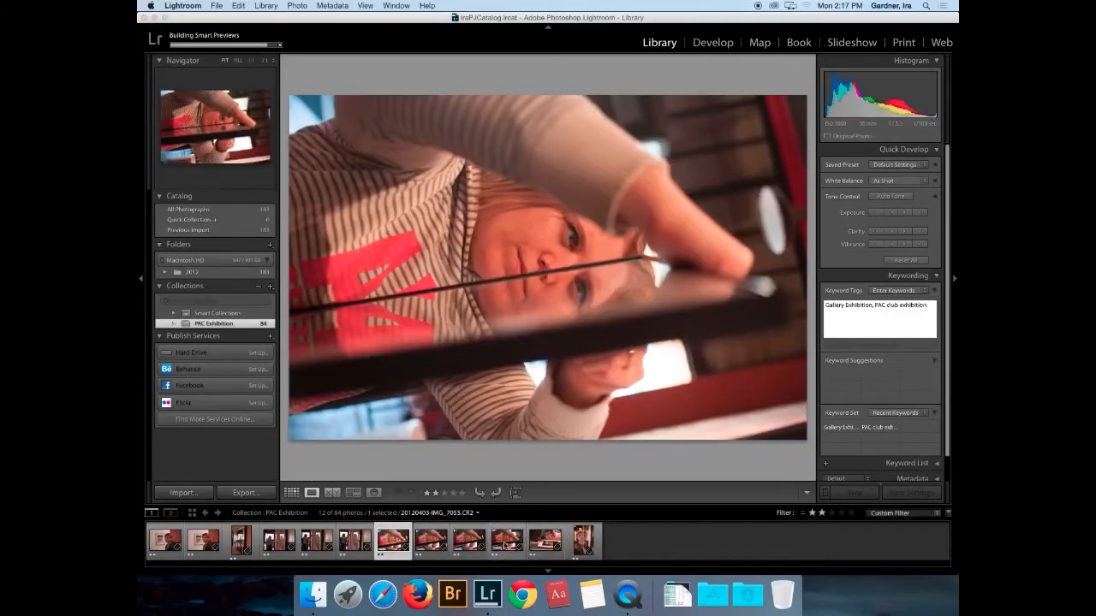
left_click(506, 545, "shift")
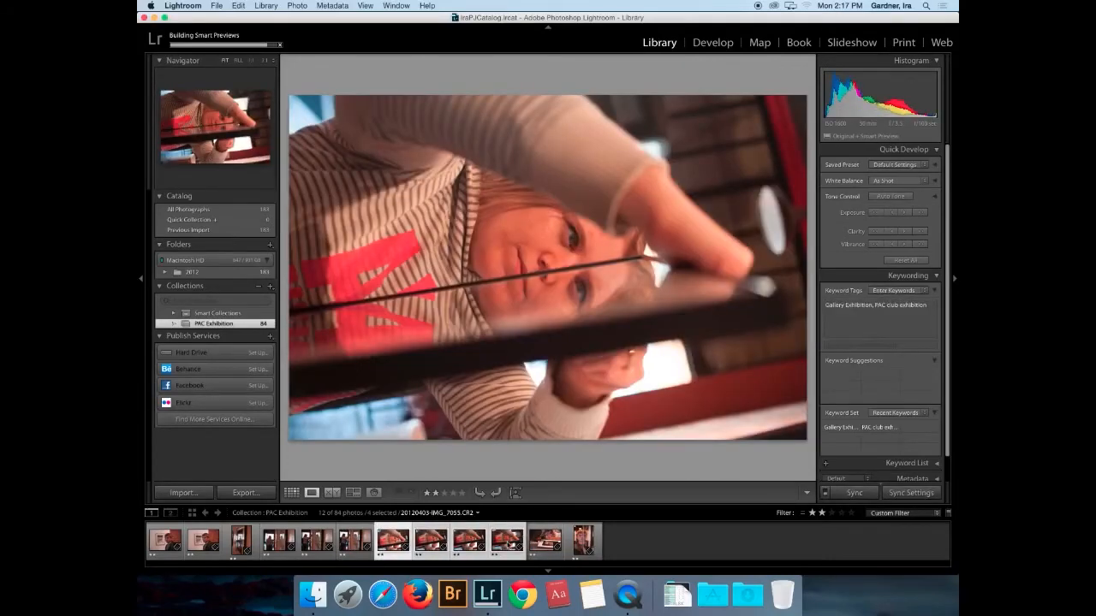
key("super+bracketleft")
- Rotate the photo before the last one and IMG_7055 left to portrait orientation
left_click(580, 544)
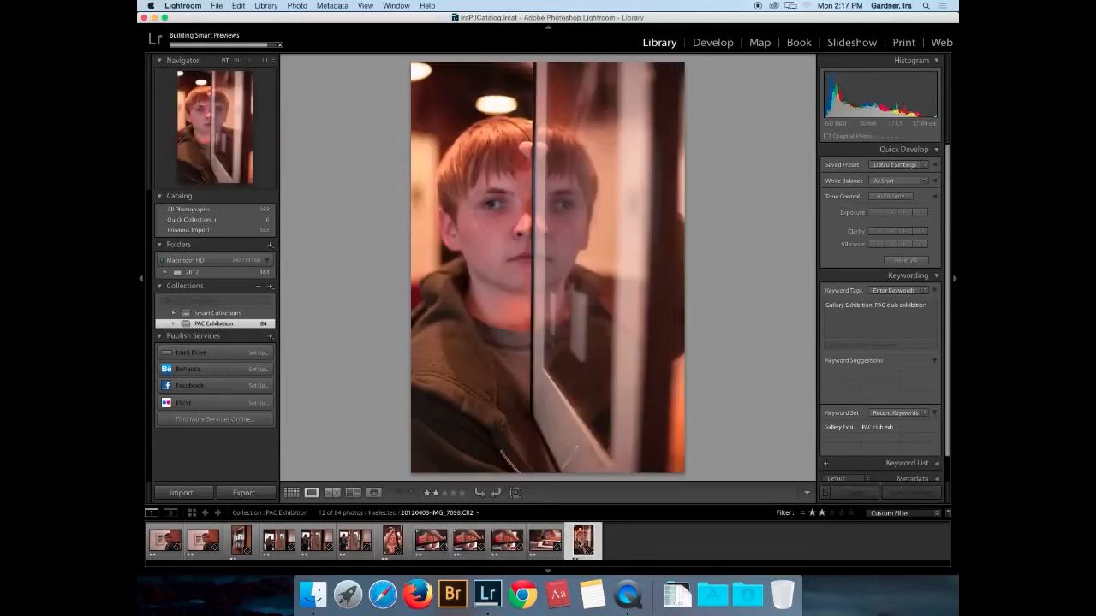
key("Left")
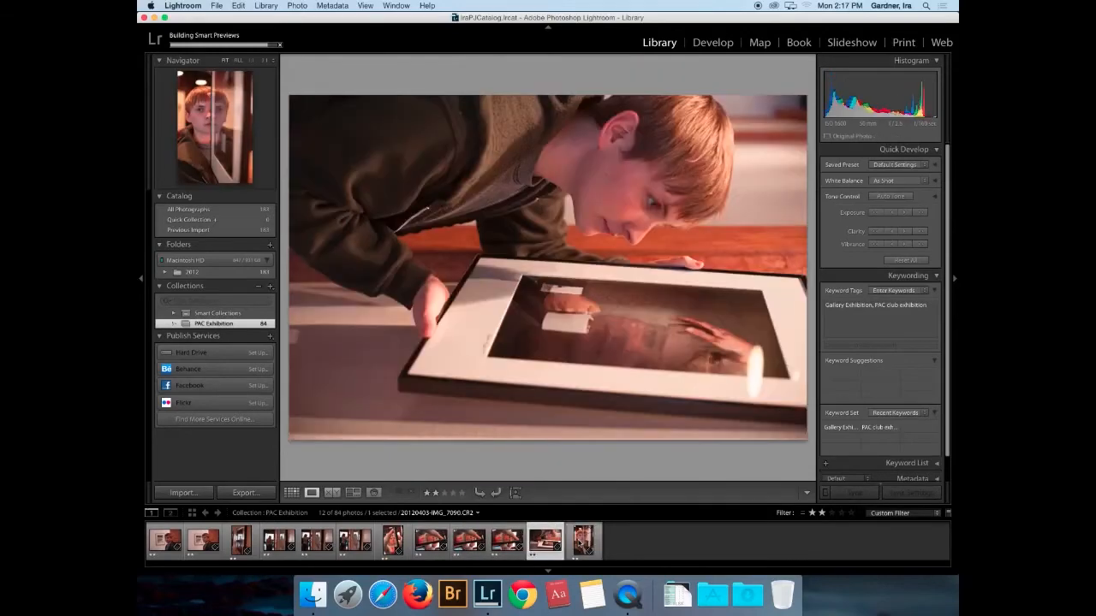
key("super+bracketleft")
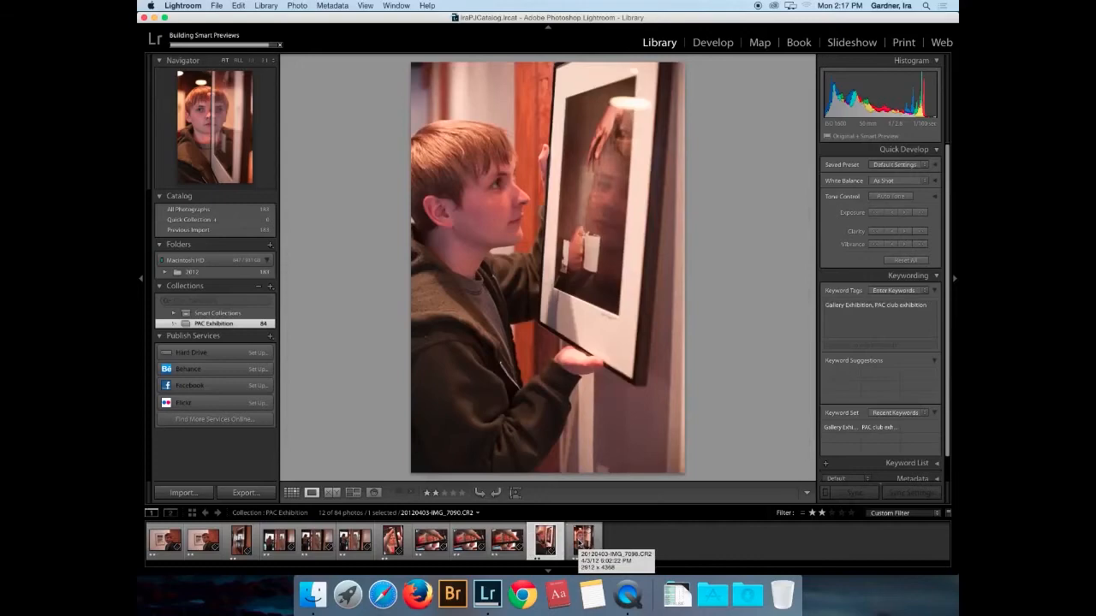
key("Left")
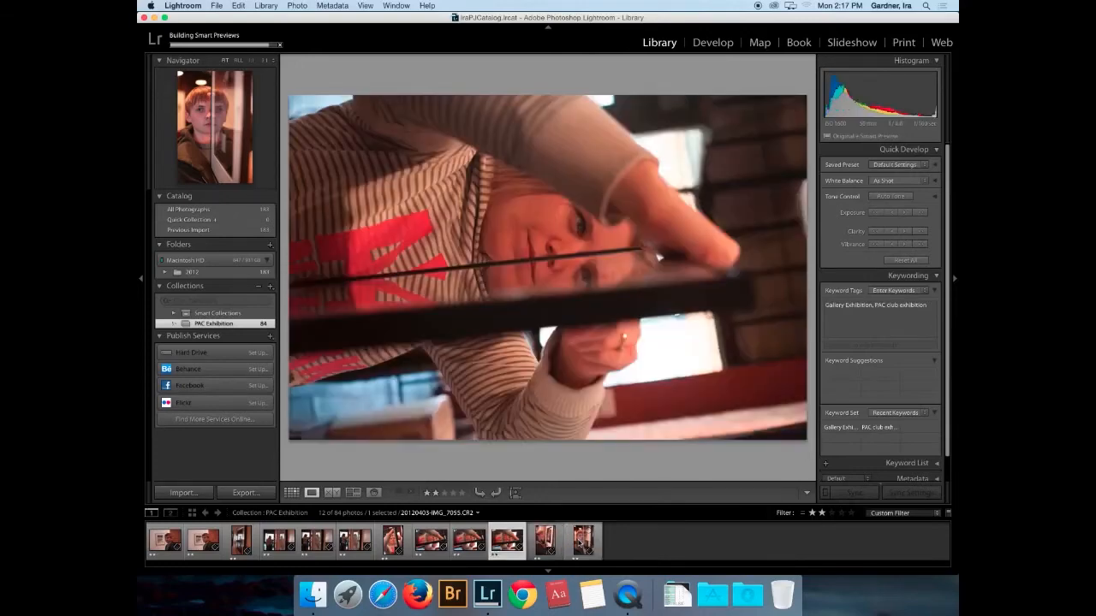
key("Left")
key("Left")
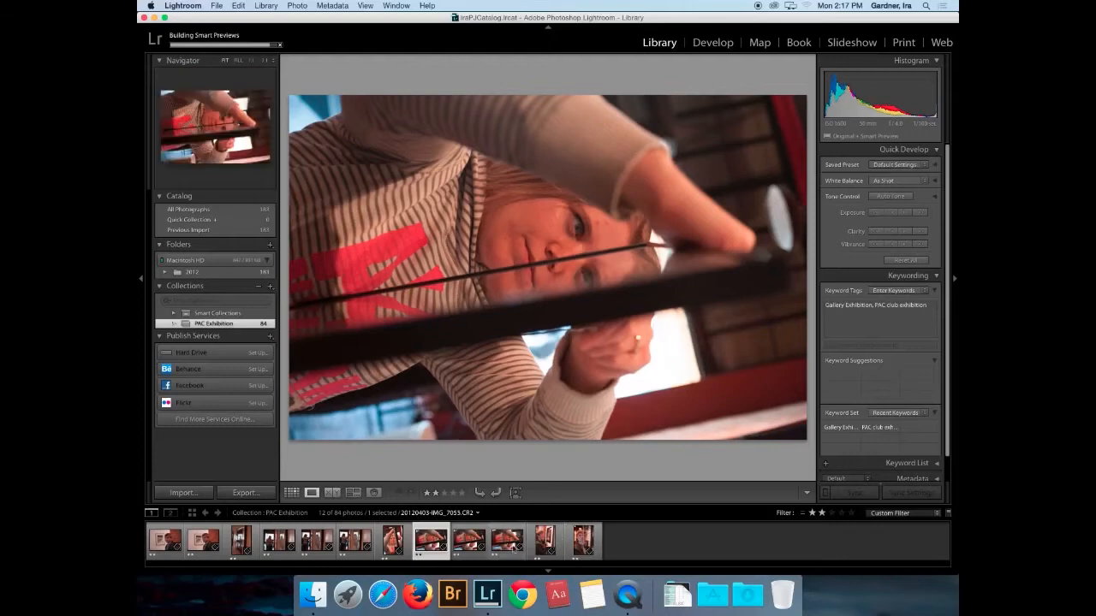
left_click(512, 548, "shift")
key("super+bracketleft")
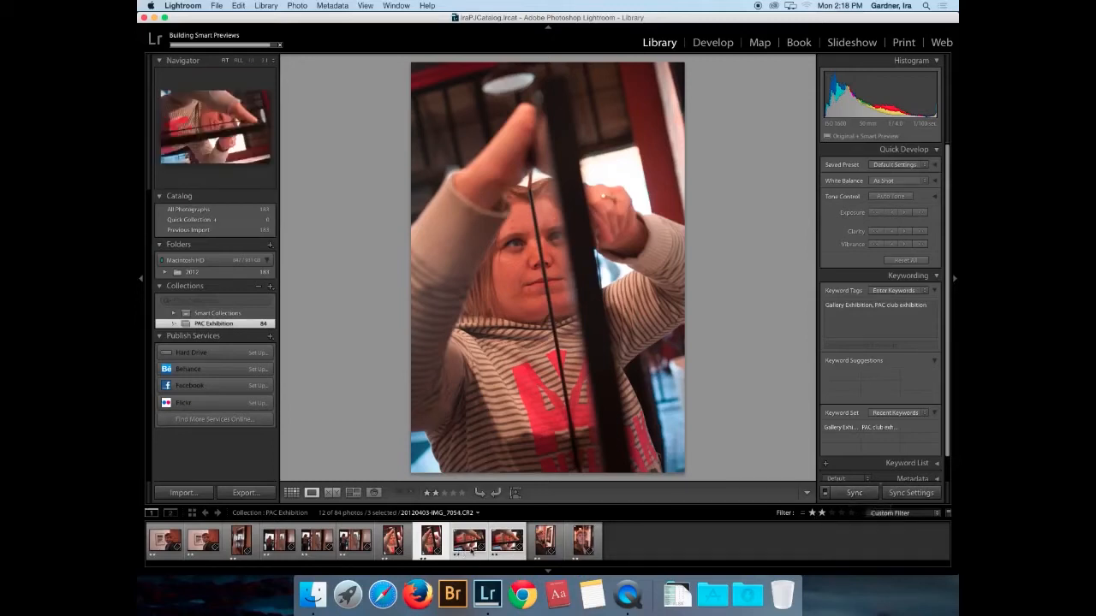
- Select IMG_7054 in the Filmstrip, enable Auto Sync, and rotate IMG_7054 left to portrait
left_click(469, 548)
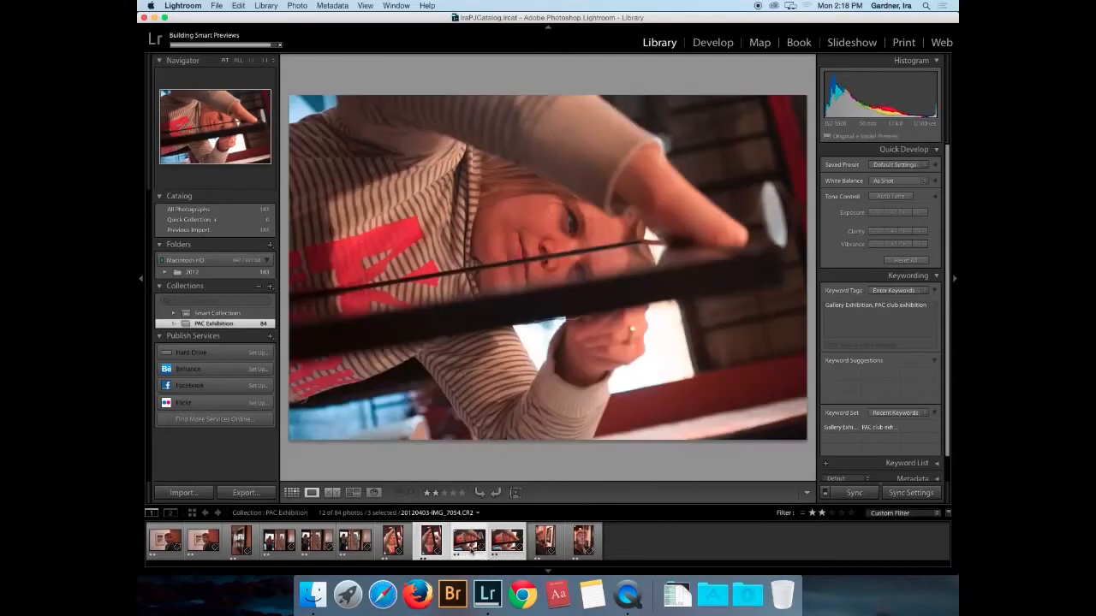
left_click(431, 541, "super")
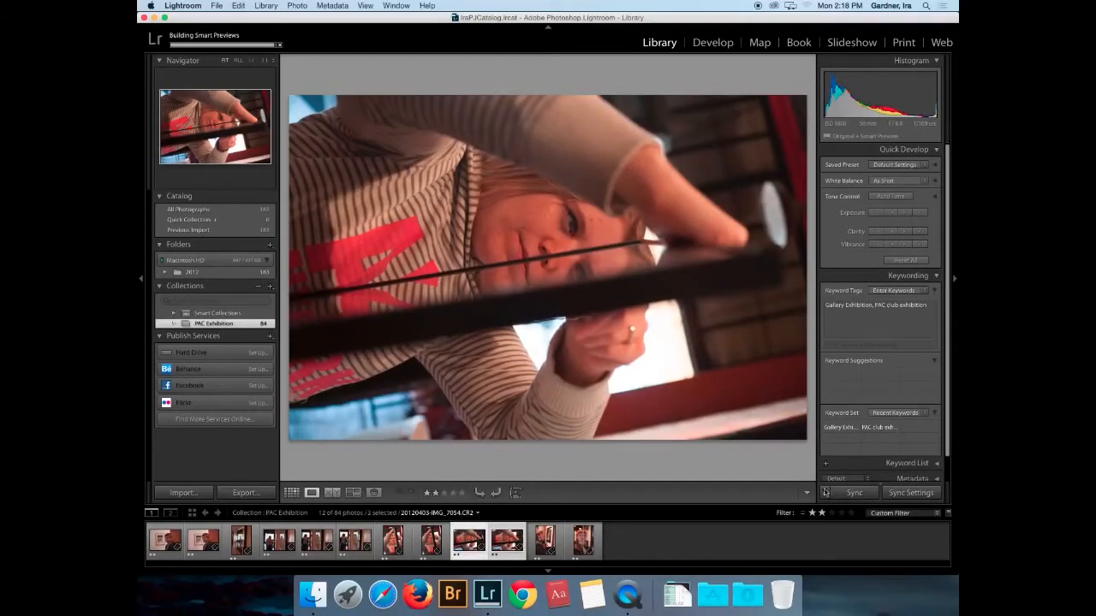
left_click(825, 496)
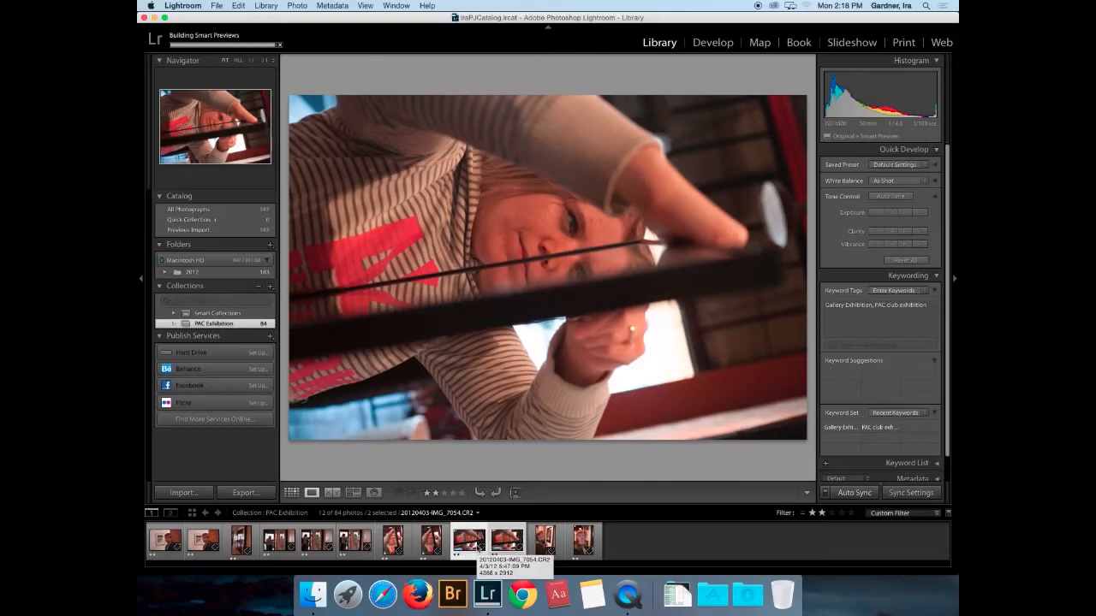
key("super+bracketleft")
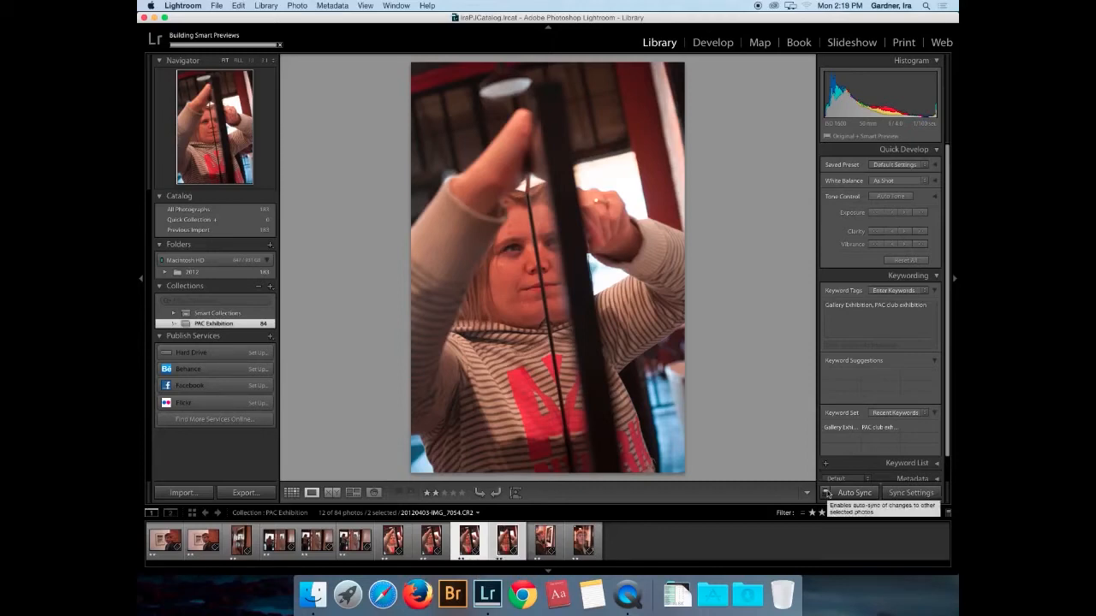
- Dismiss the Smart Previews notice and re-rate photo 7090 to 4 stars
left_click(286, 552)
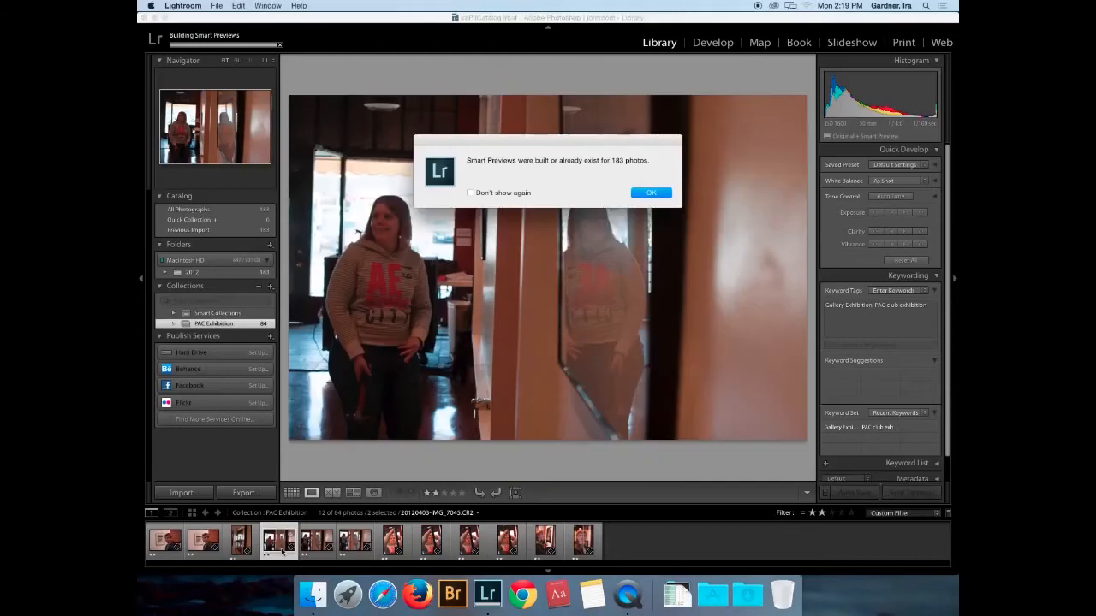
left_click(651, 193)
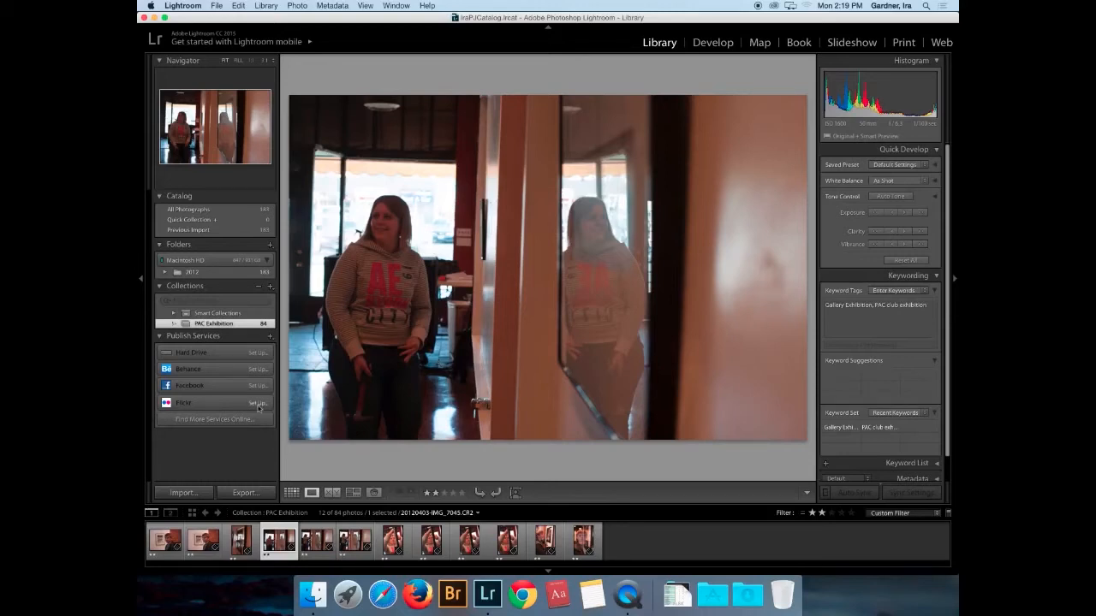
left_click(171, 541)
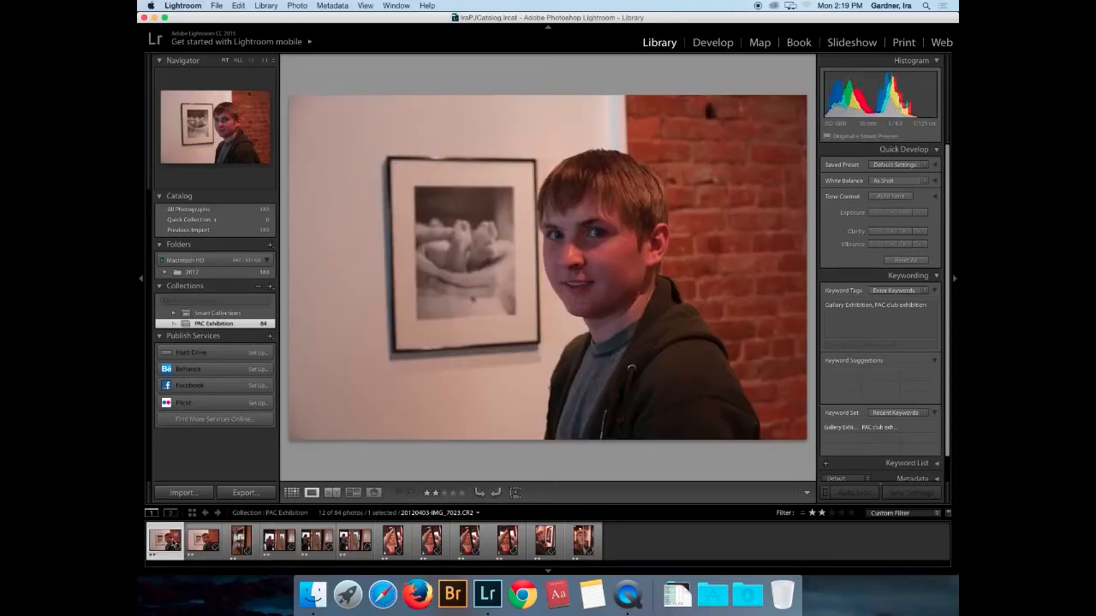
key("Right")
key("Right")
key("Right")
key("Right")
key("Right")
key("Right")
key("Right")
key("Right")
key("Right")
key("Right")
key("Right")
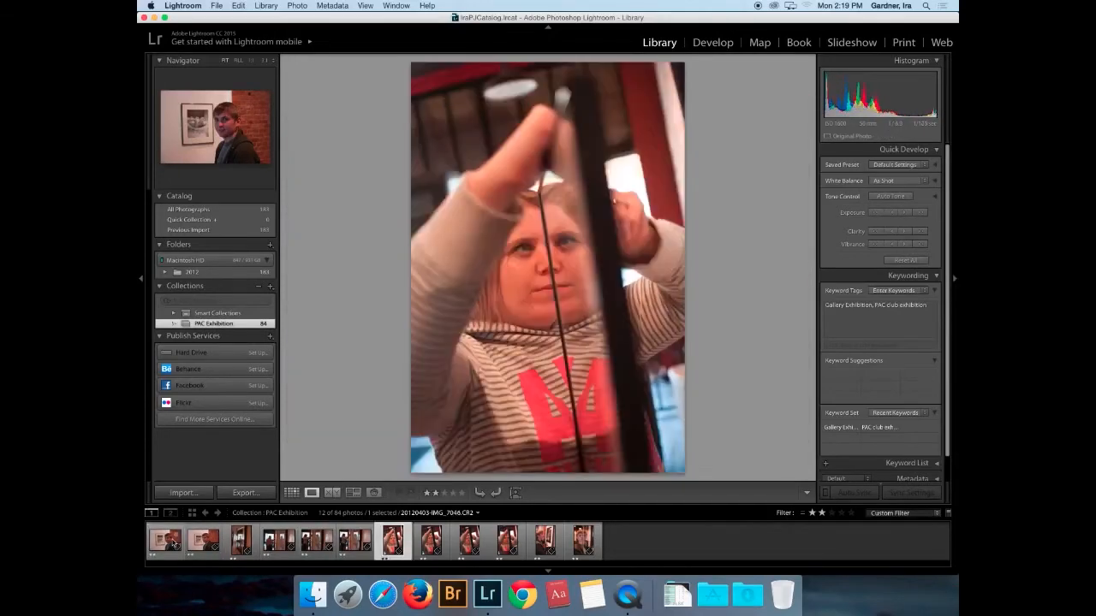
key("Left")
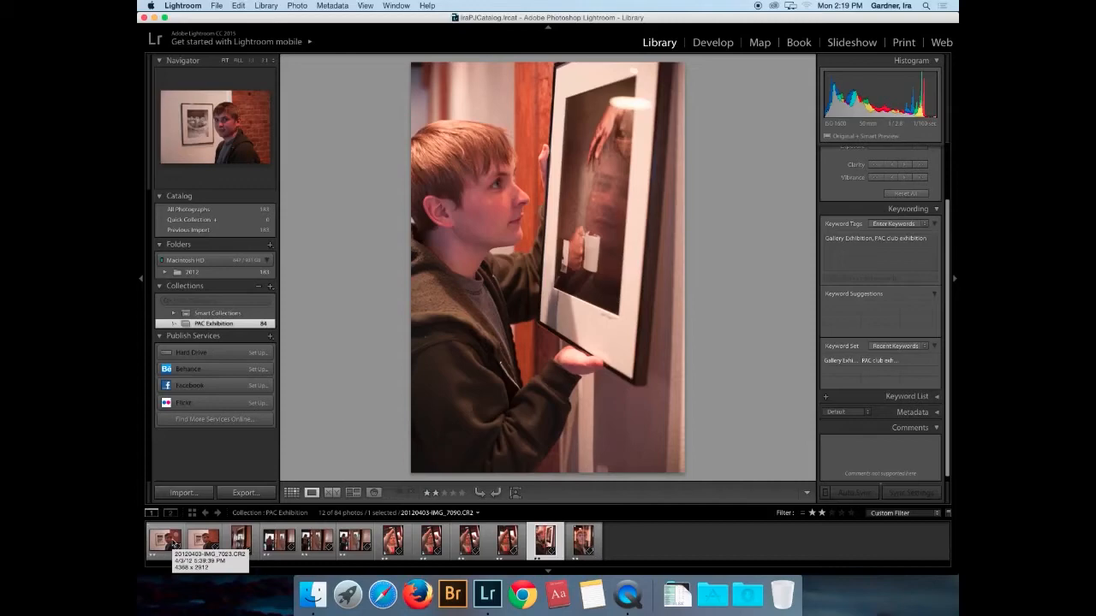
key("Left")
key("Right")
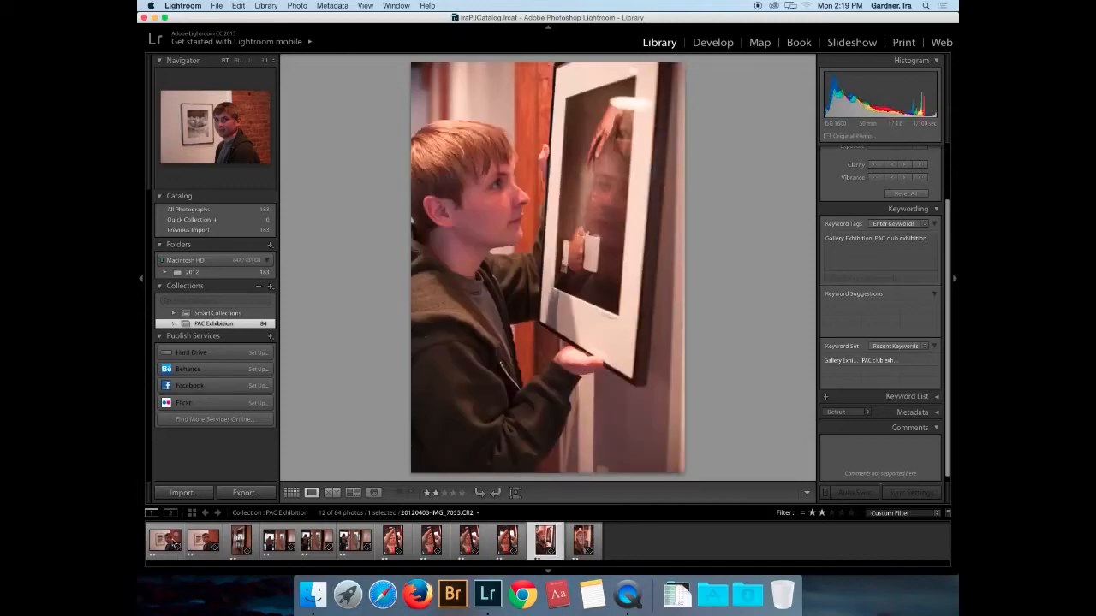
key("Right")
key("Left")
key("4")
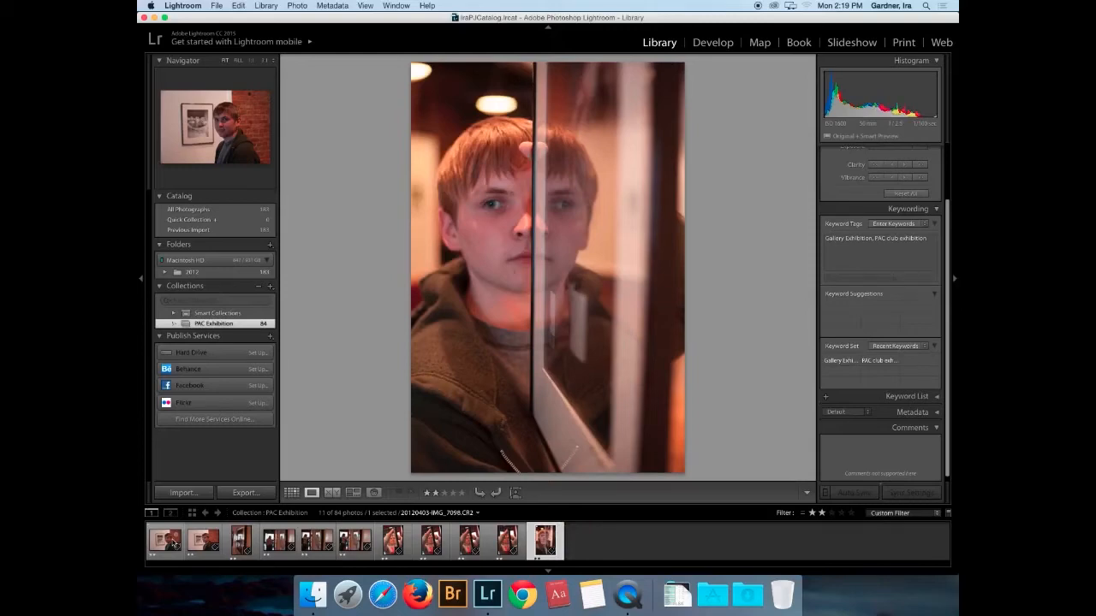
- Give the photo of the woman facing the camera a 5-star rating
key("Left")
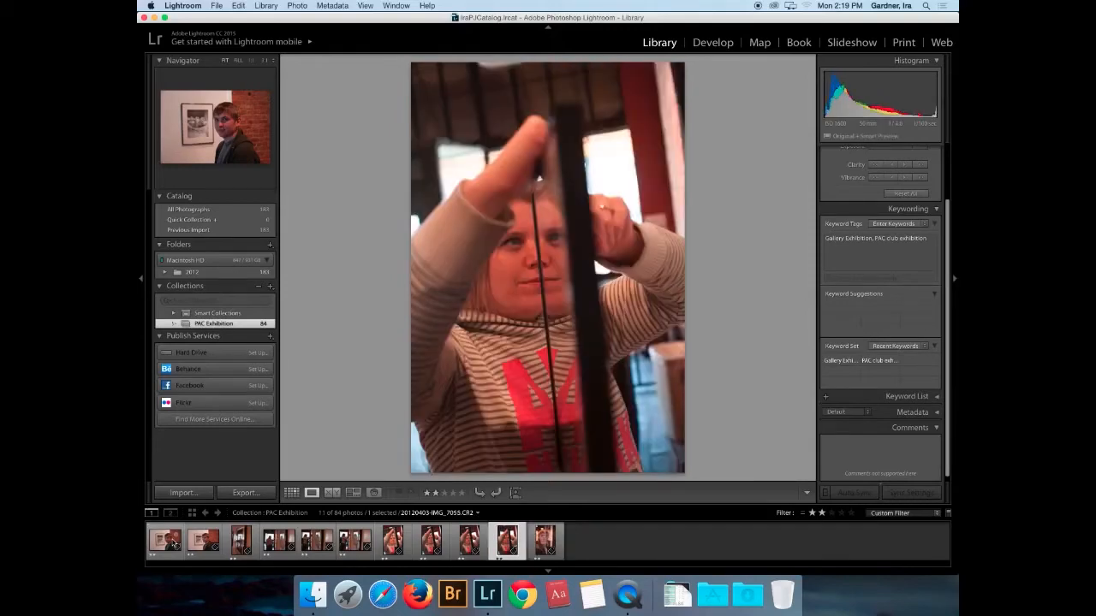
key("Left")
key("Left")
key("Left")
key("Left")
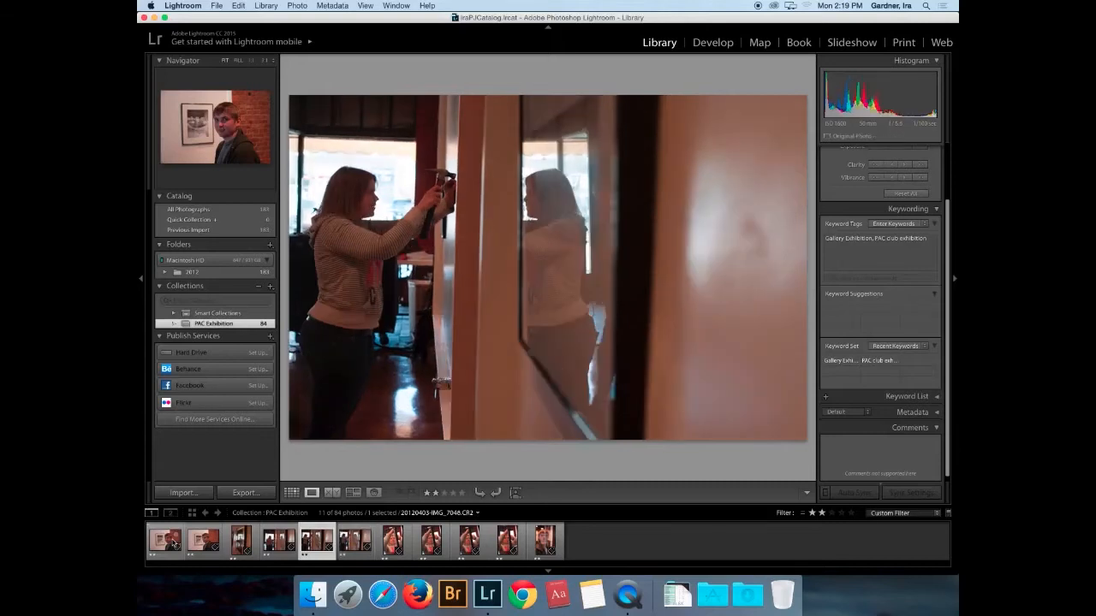
key("Left")
key("Left")
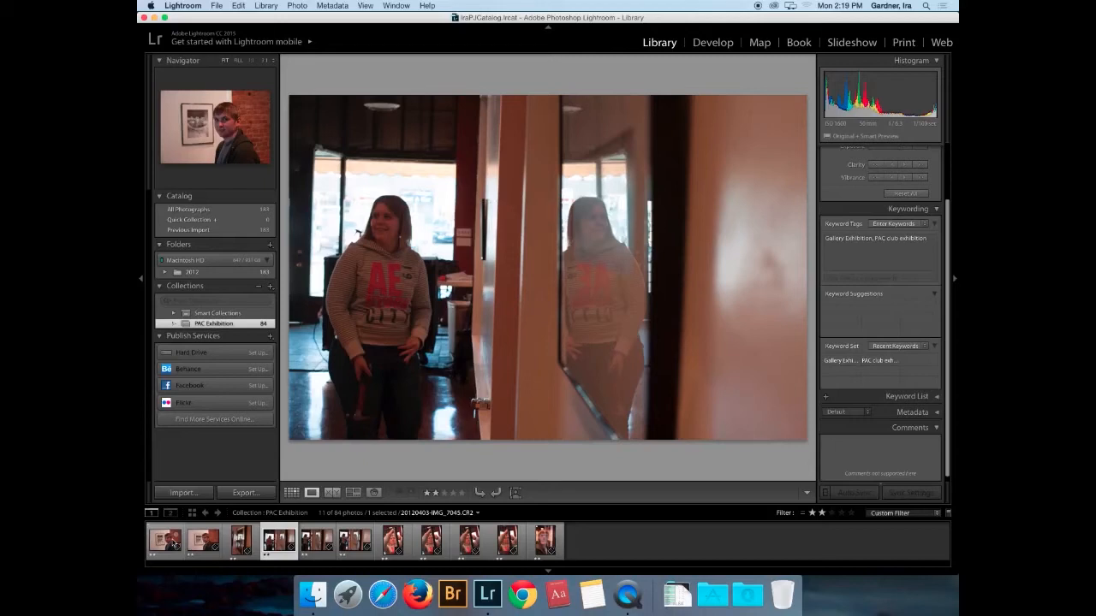
key("5")
key("Left")
key("Left")
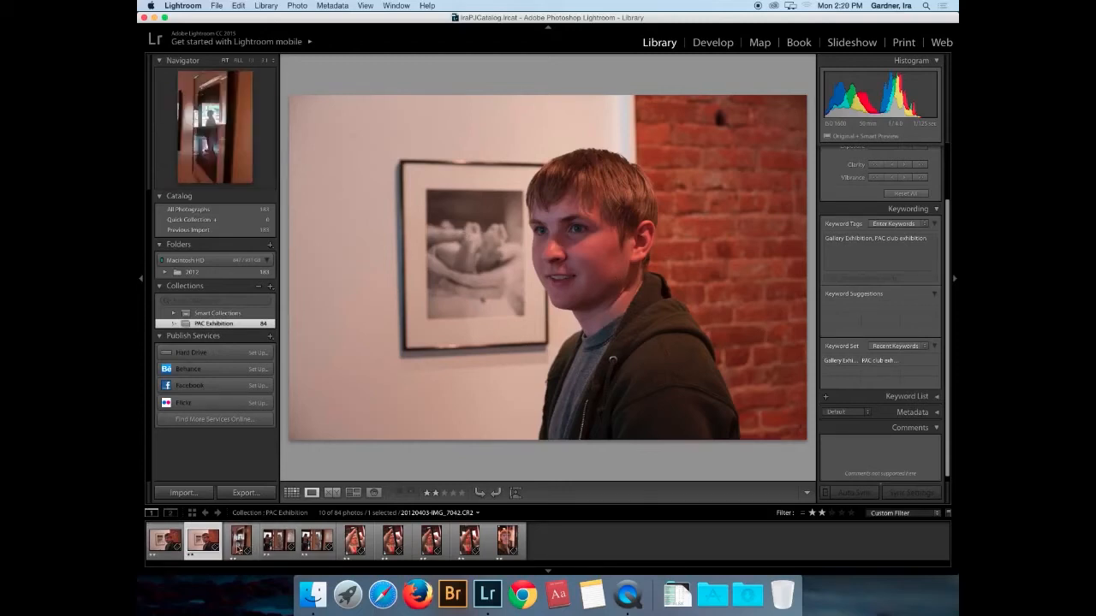
- Filter to three-star photos, add one to the Quick Collection, and rate the man hanging pictures 5 stars
left_click(832, 512)
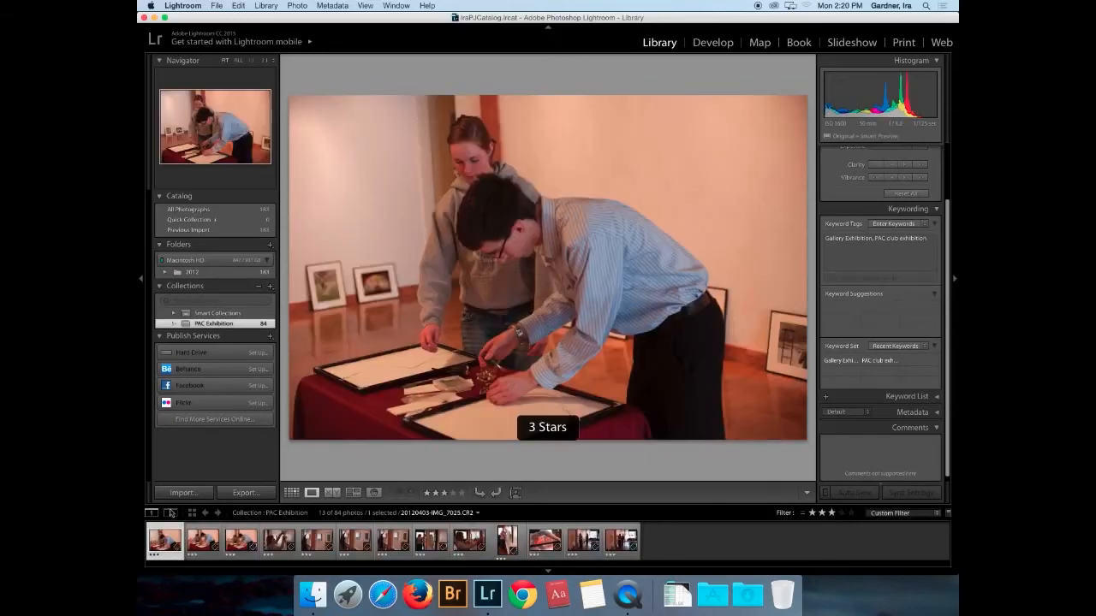
key("b")
key("Right")
key("Right")
key("Right")
key("Right")
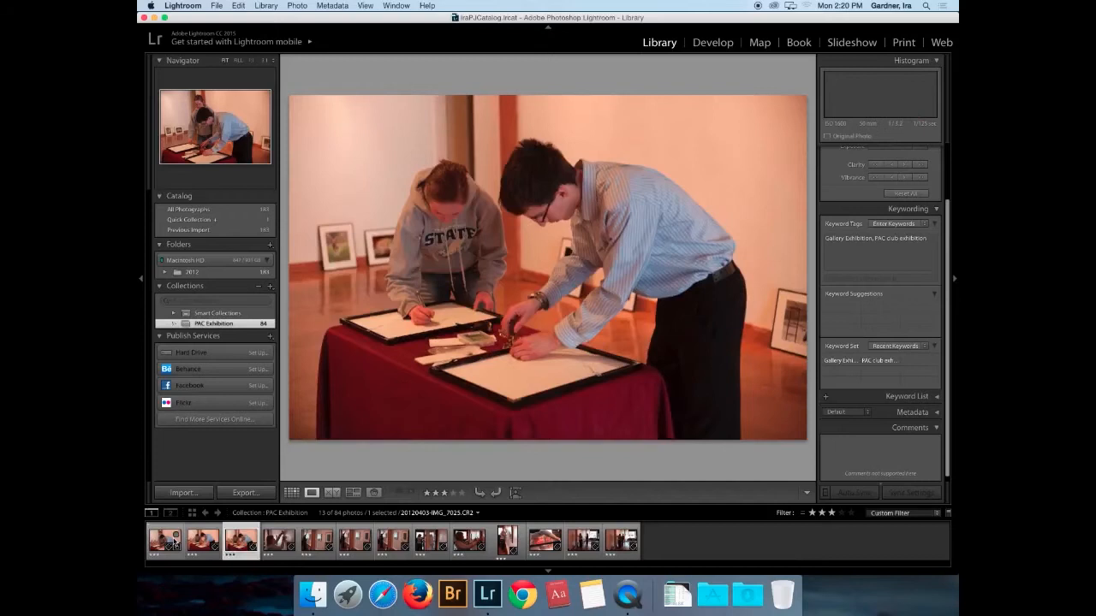
key("Right")
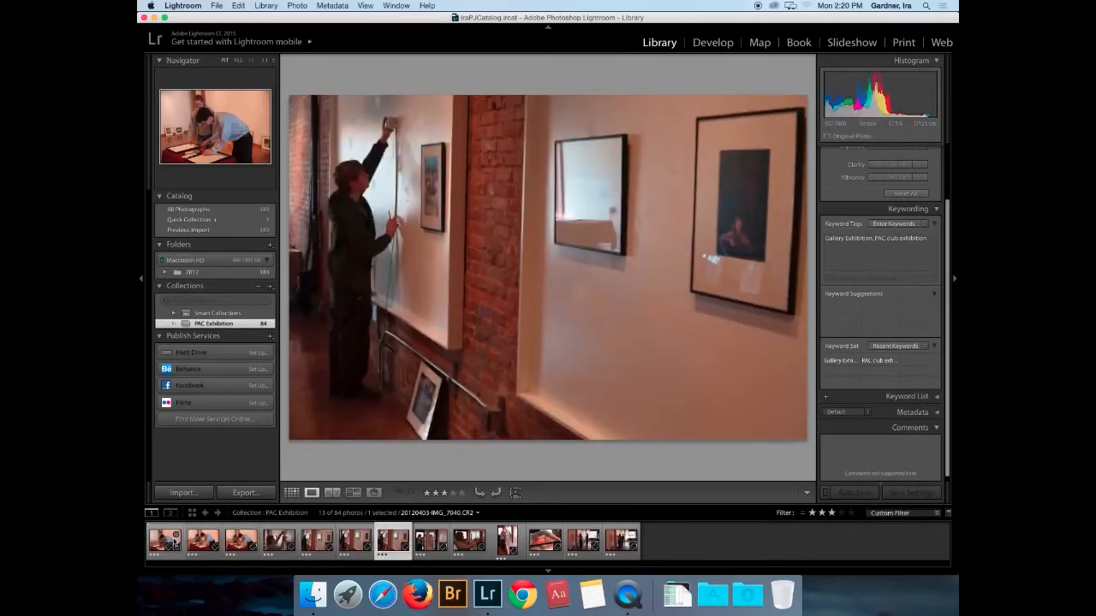
key("Right")
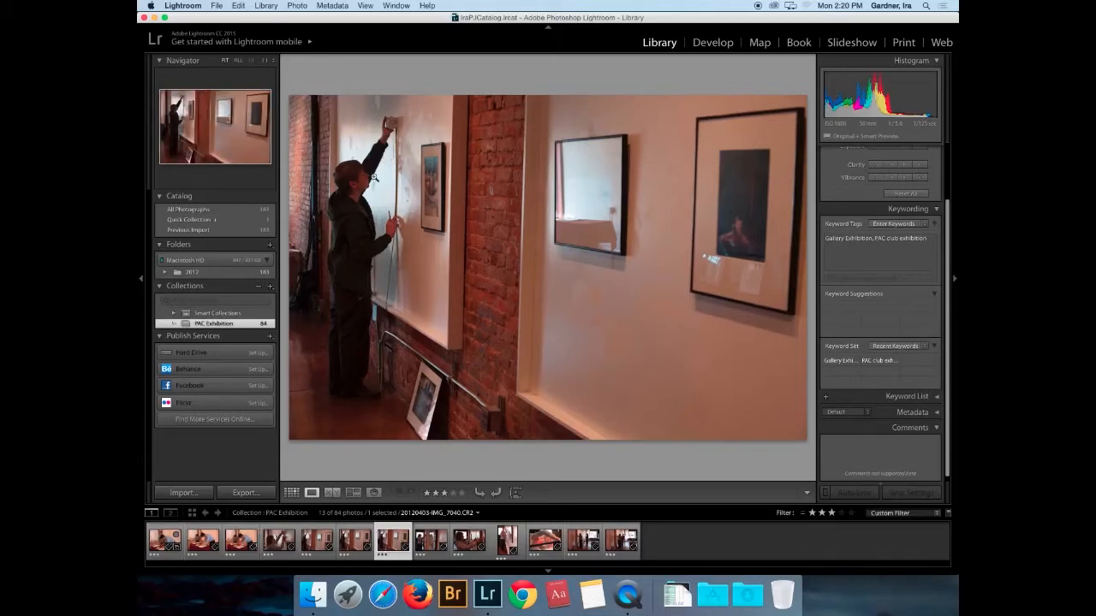
key("Left")
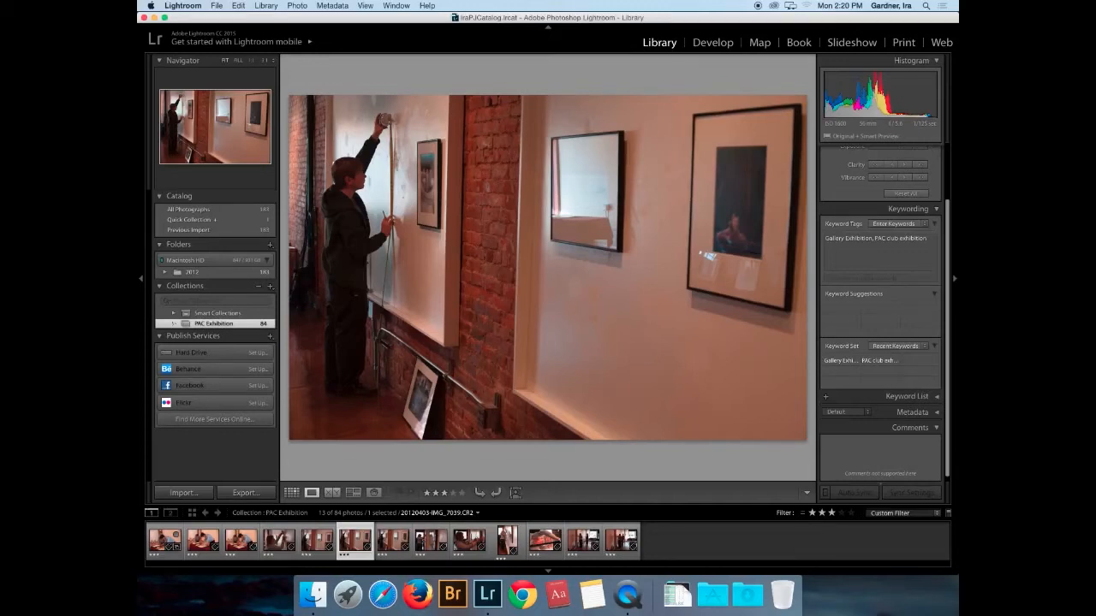
key("5")
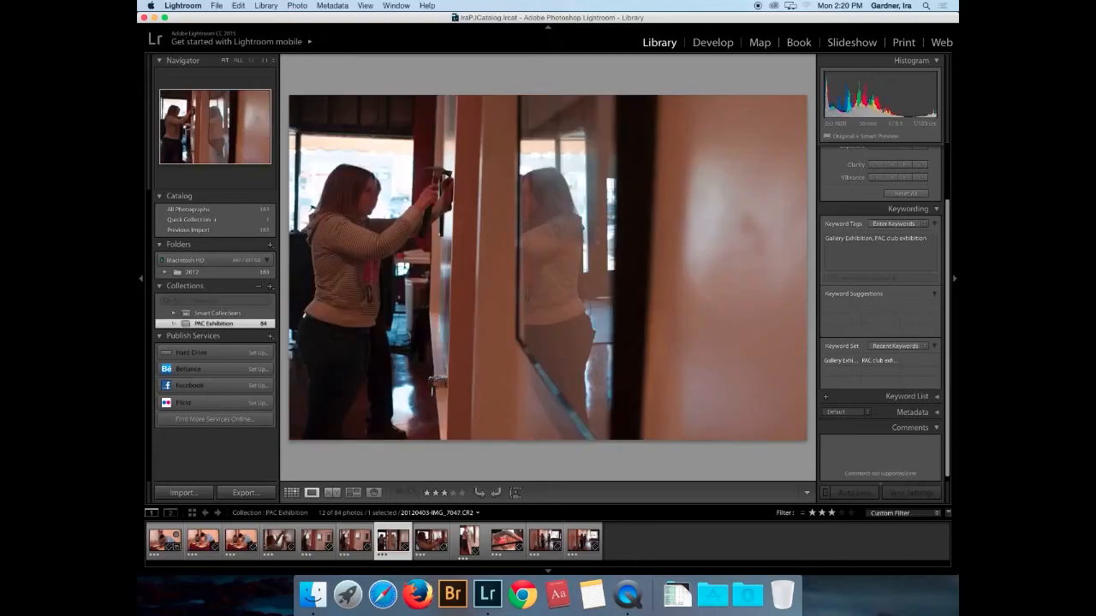
- Rate the woman hanging a frame 5 stars and rotate the next sideways photo upright
key("Right")
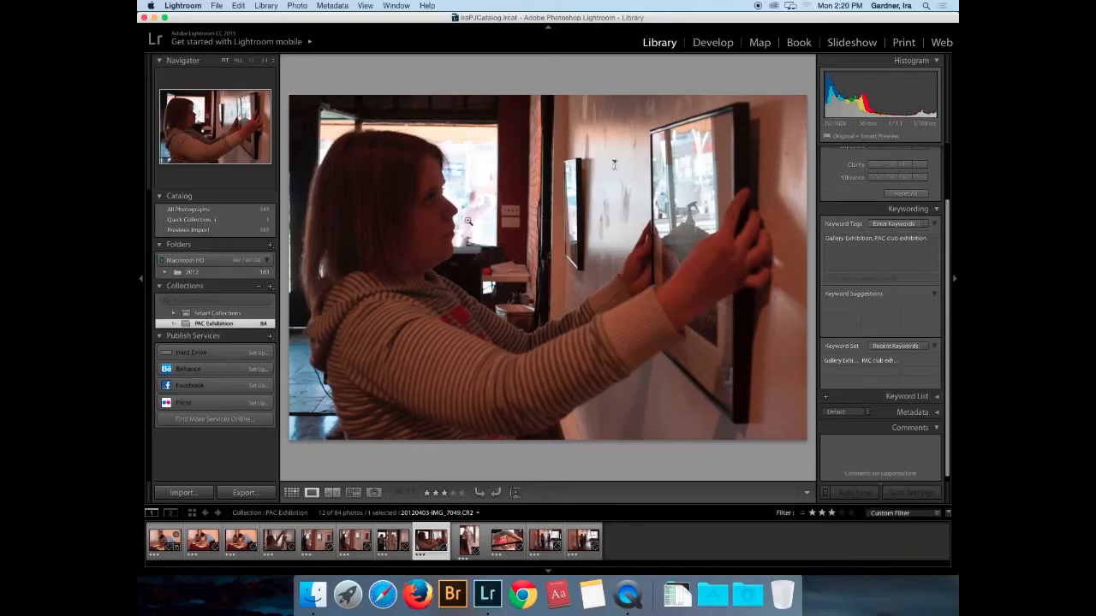
key("5")
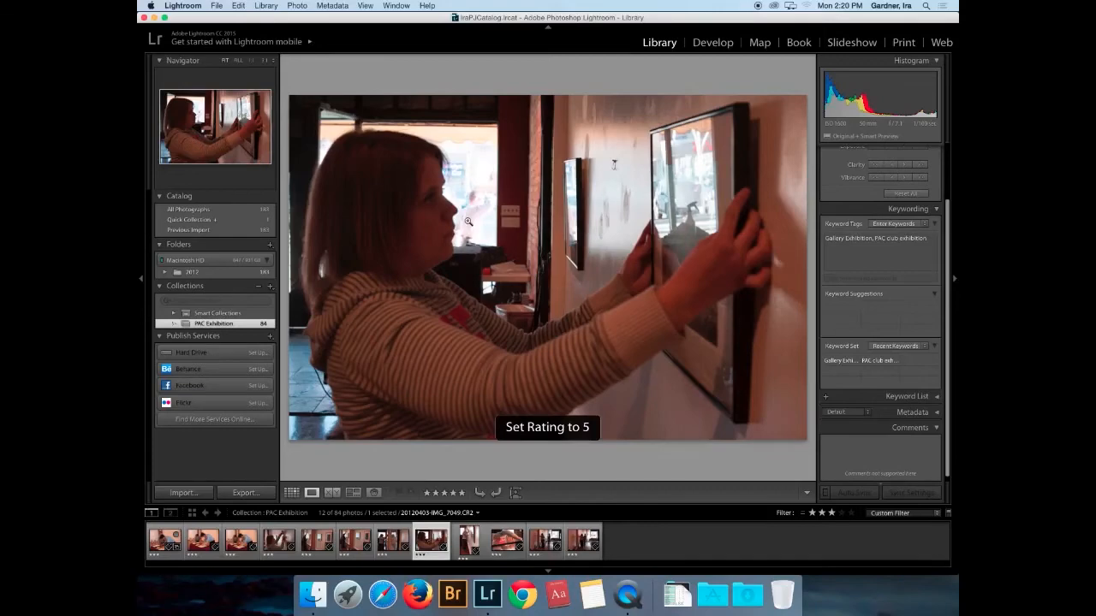
key("Right")
key("Right")
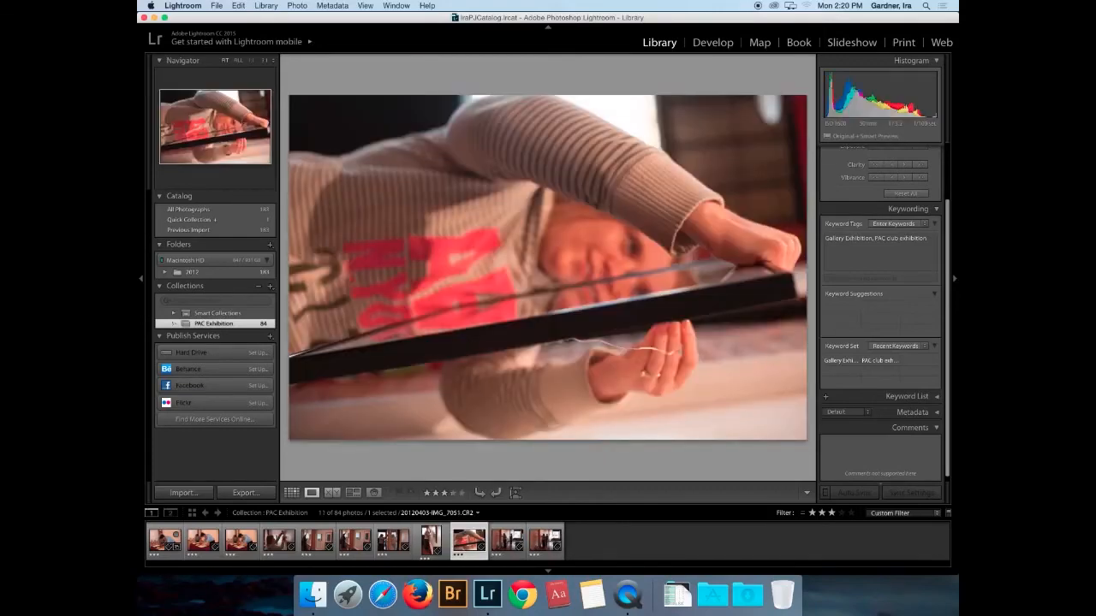
key("ctrl+bracketleft")
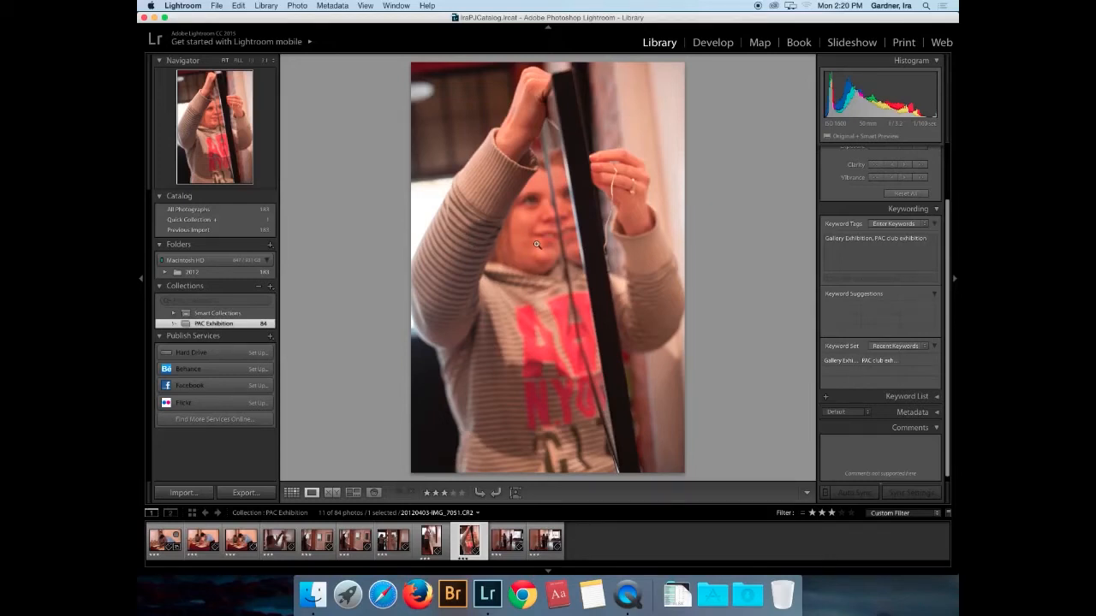
- Rate the measuring-the-wall photo 5 stars
key("Right")
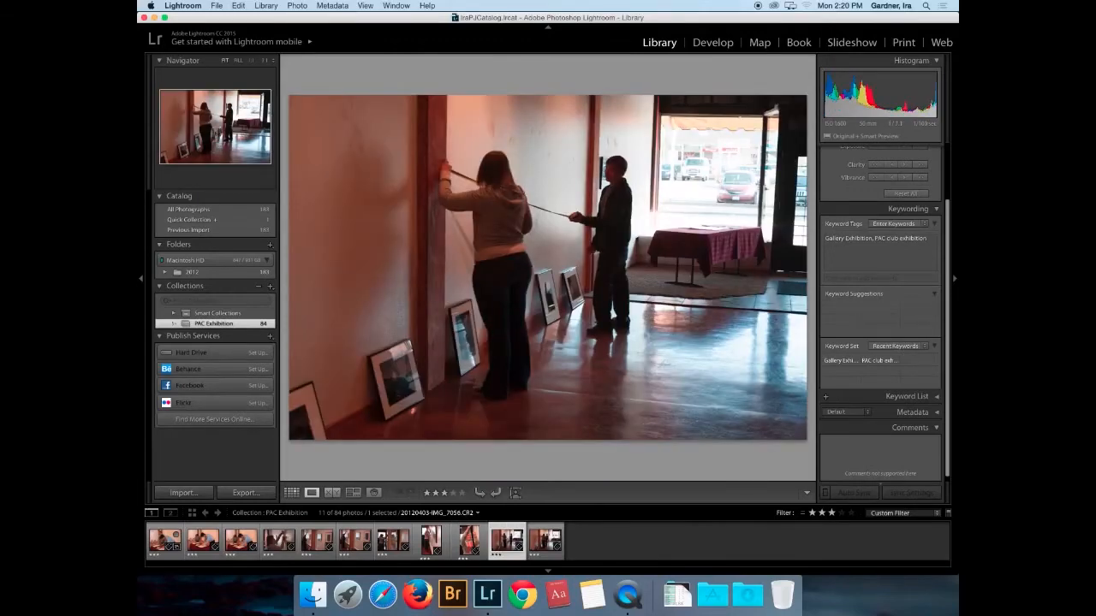
key("Right")
key("Left")
key("5")
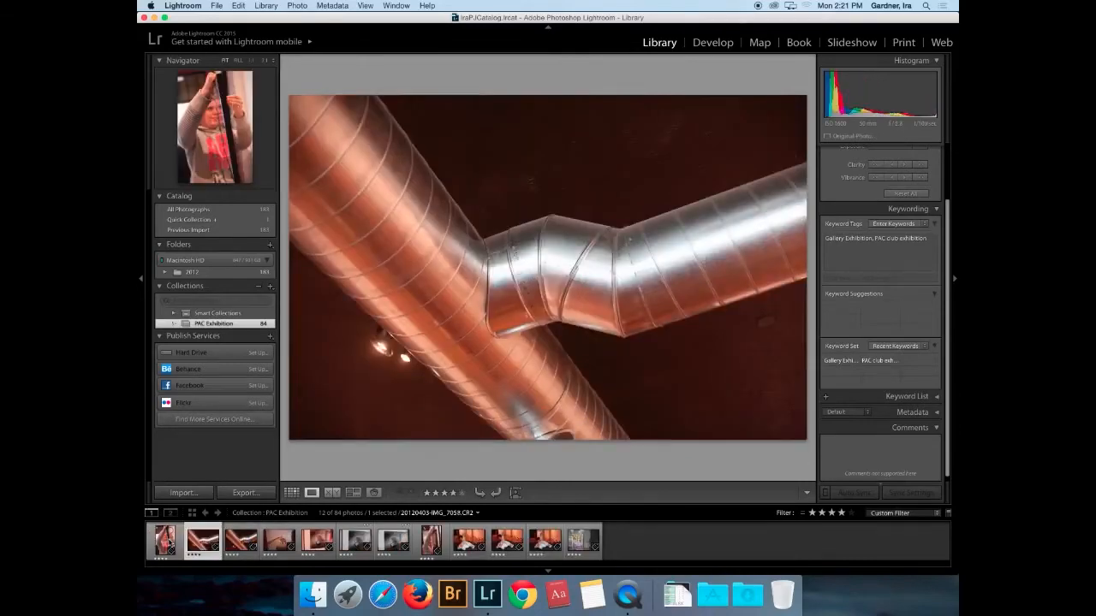
- Promote the tape-measure and grayscale duct photos to 5 stars
key("Right")
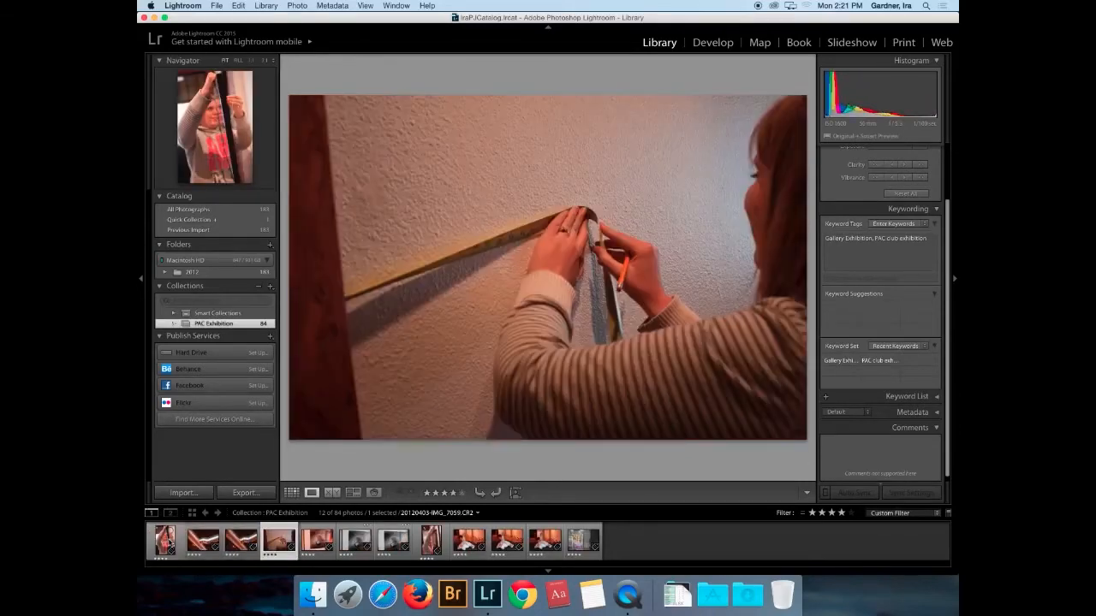
key("Right")
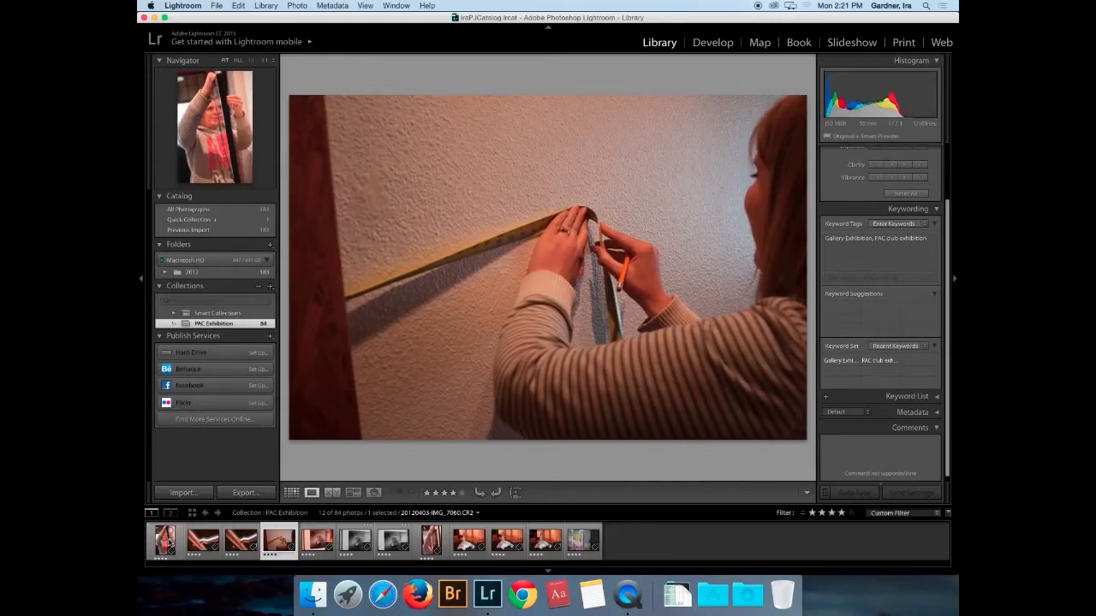
key("5")
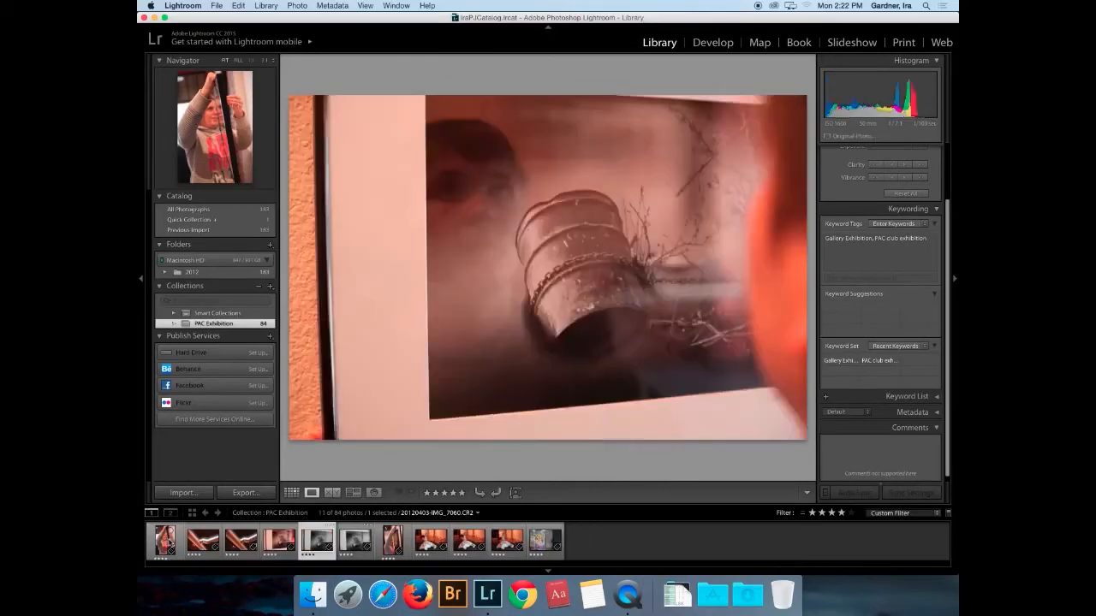
key("Right")
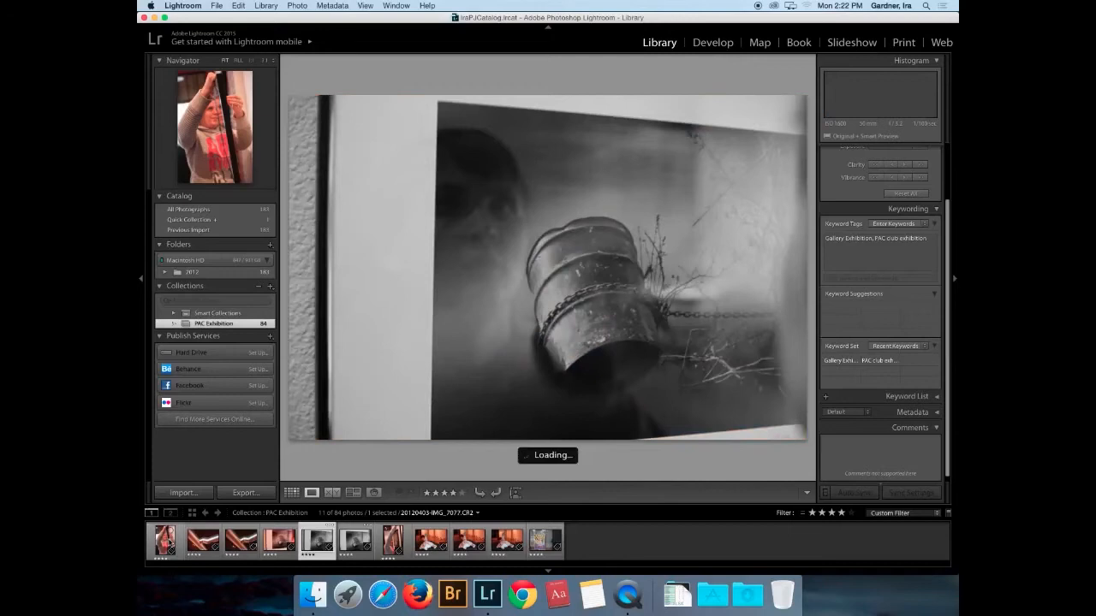
key("5")
- Rate both spray bottle photos and the exhibition poster 5 stars, then filter to five-star photos
key("Right")
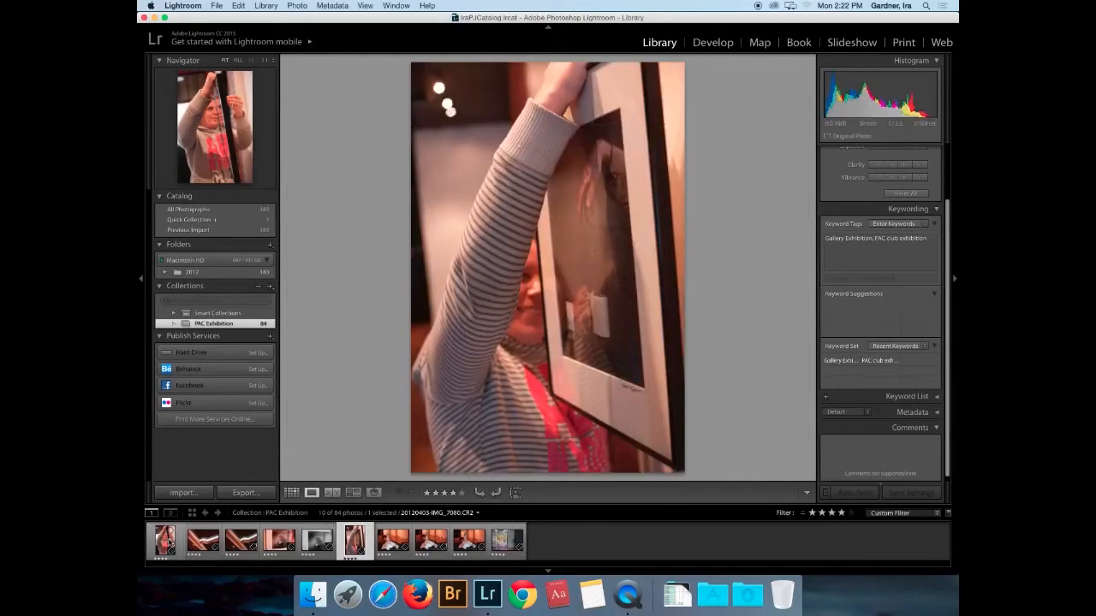
key("Right")
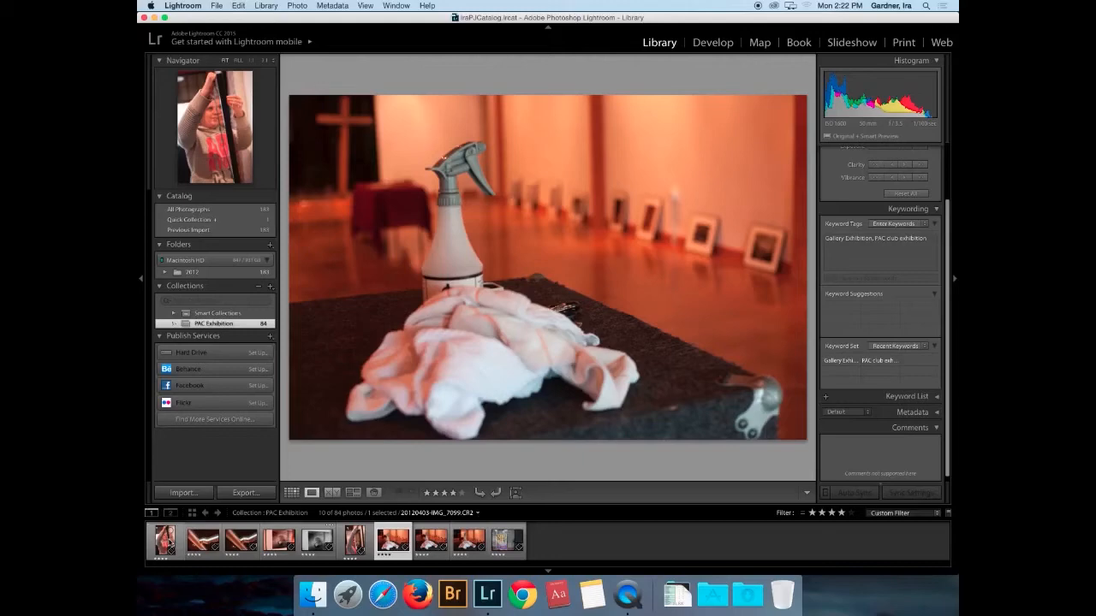
key("5")
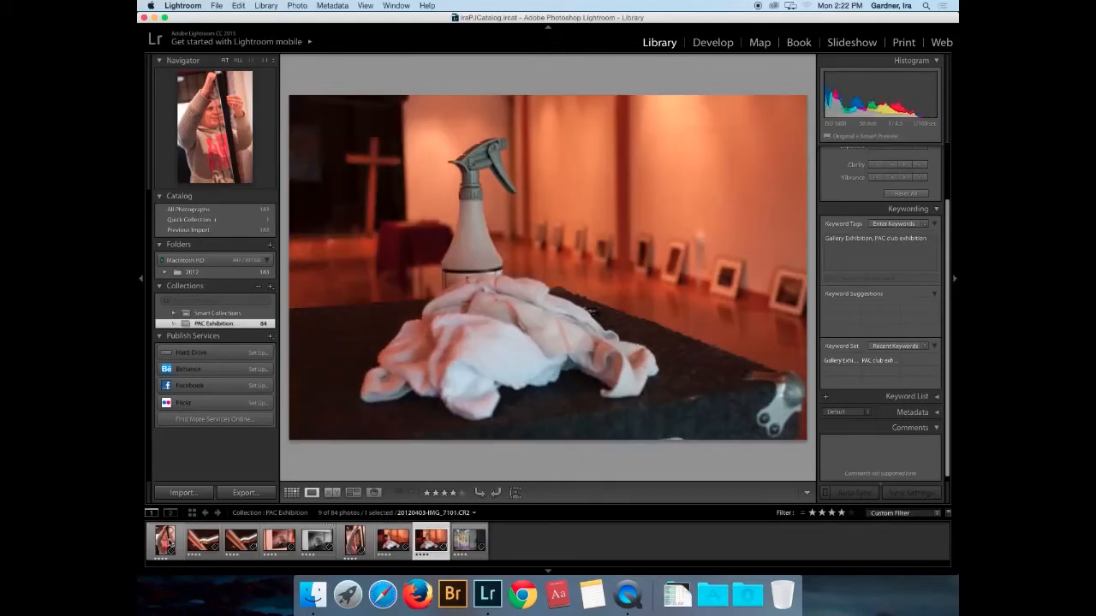
key("5")
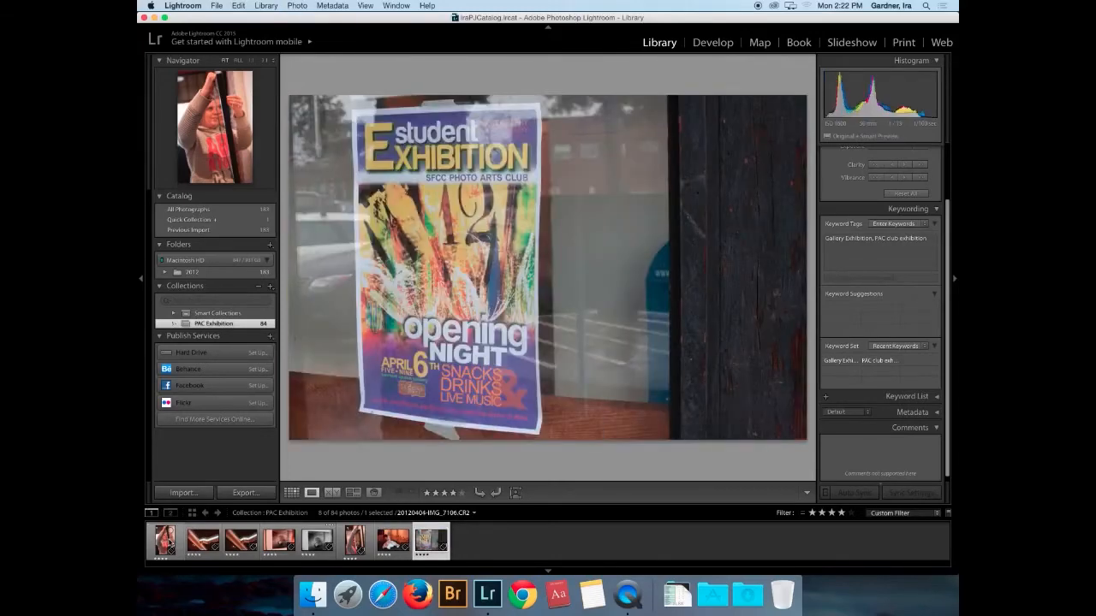
key("5")
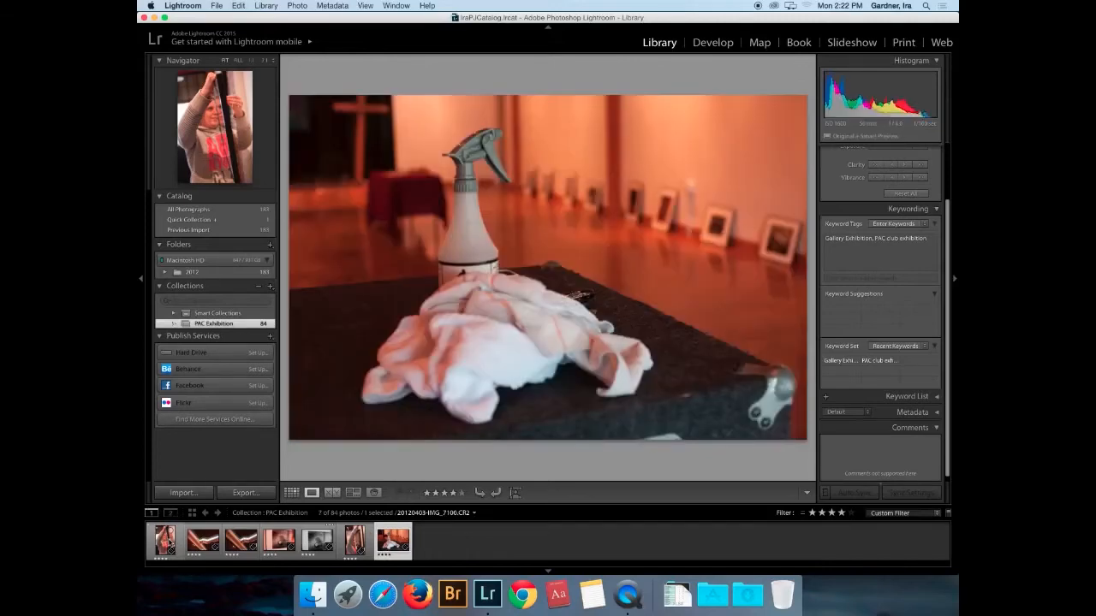
left_click(851, 514)
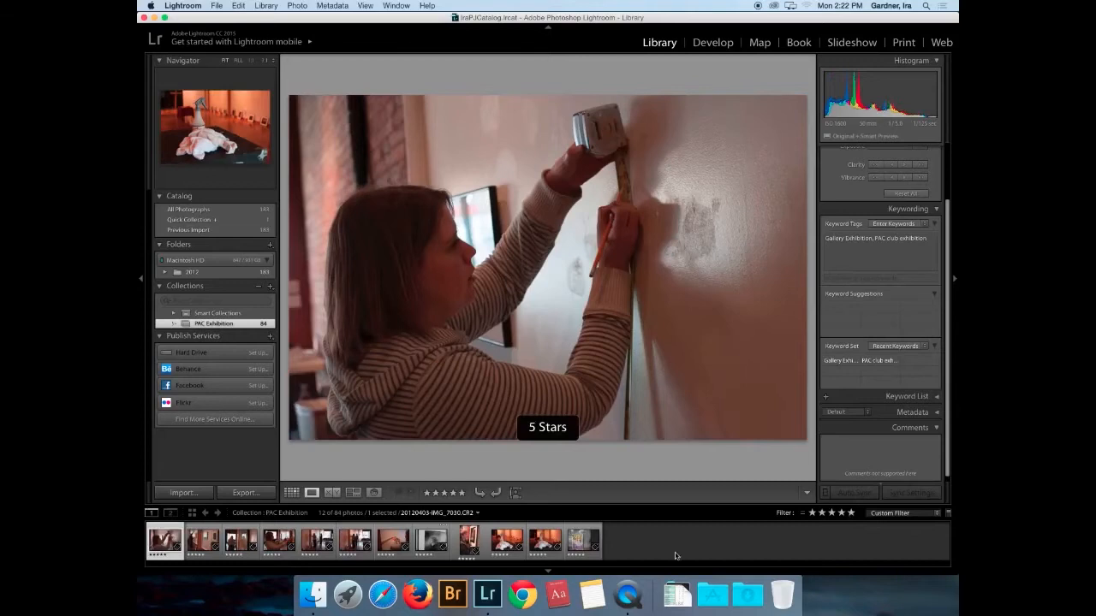
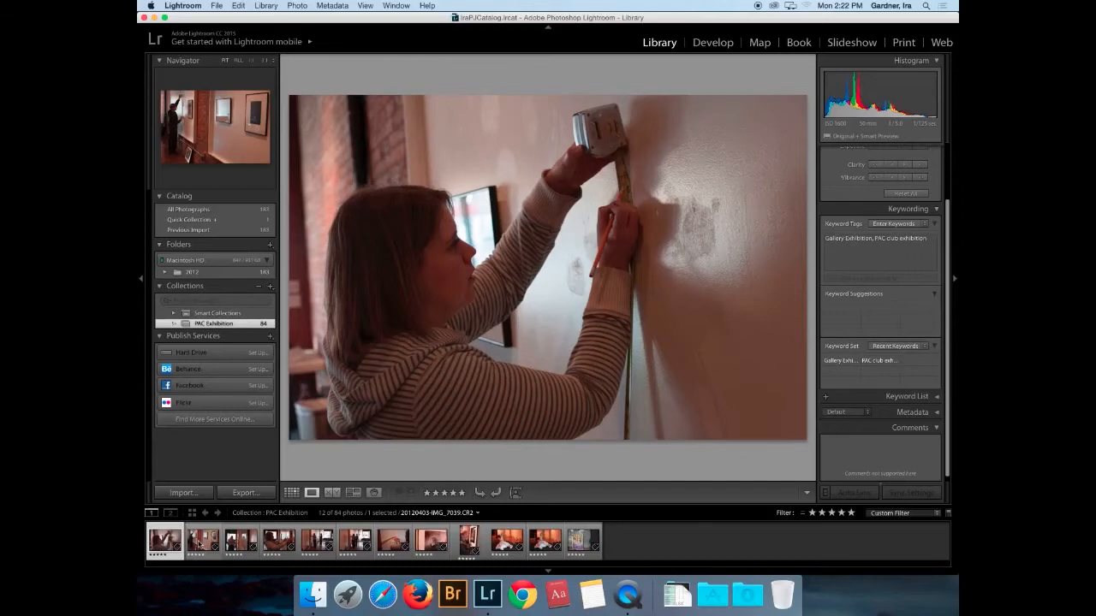
- Step through the filmstrip, rating one weaker photo 2 stars and another 3 stars
key("Right")
key("Right")
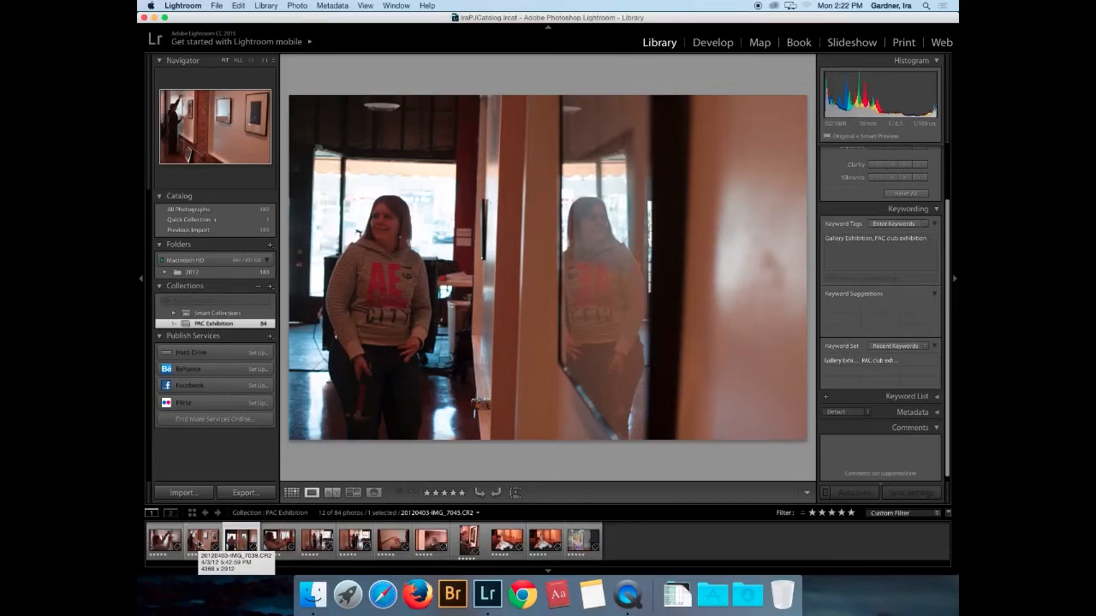
key("2")
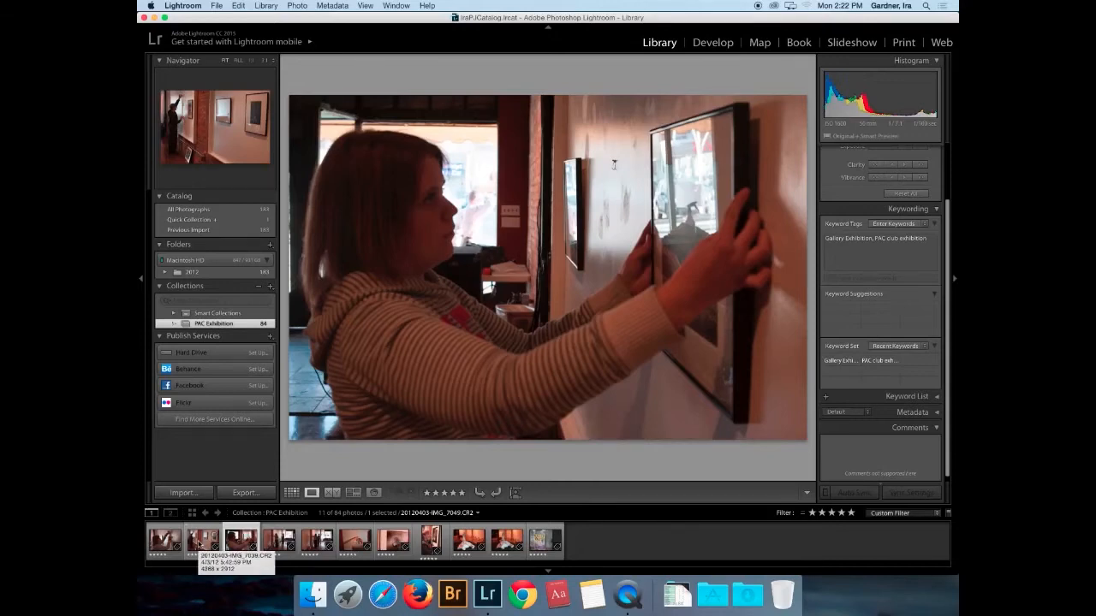
key("Right")
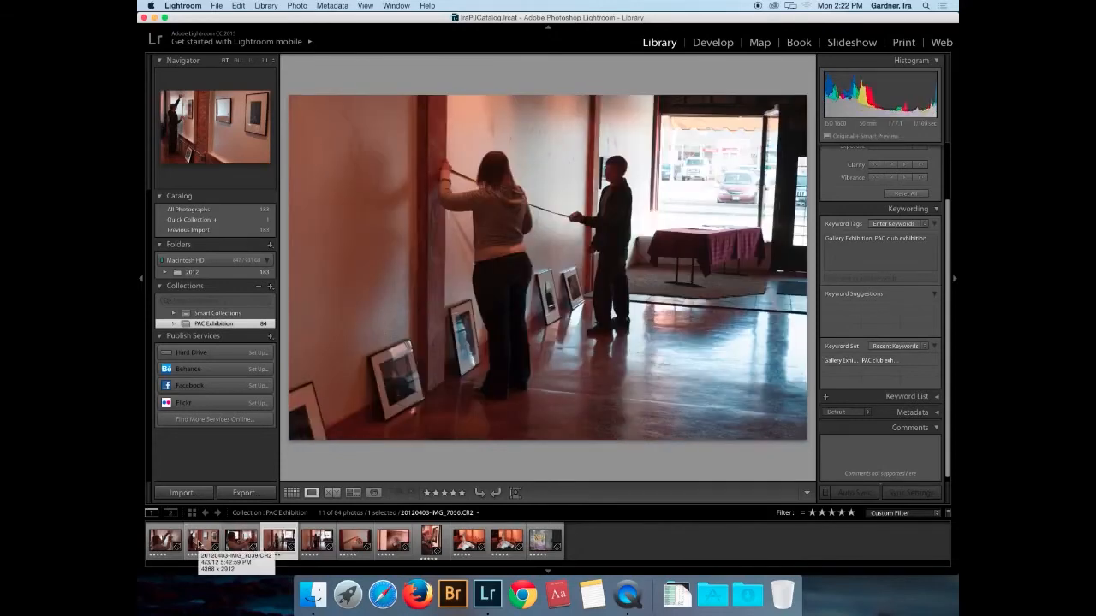
key("Right")
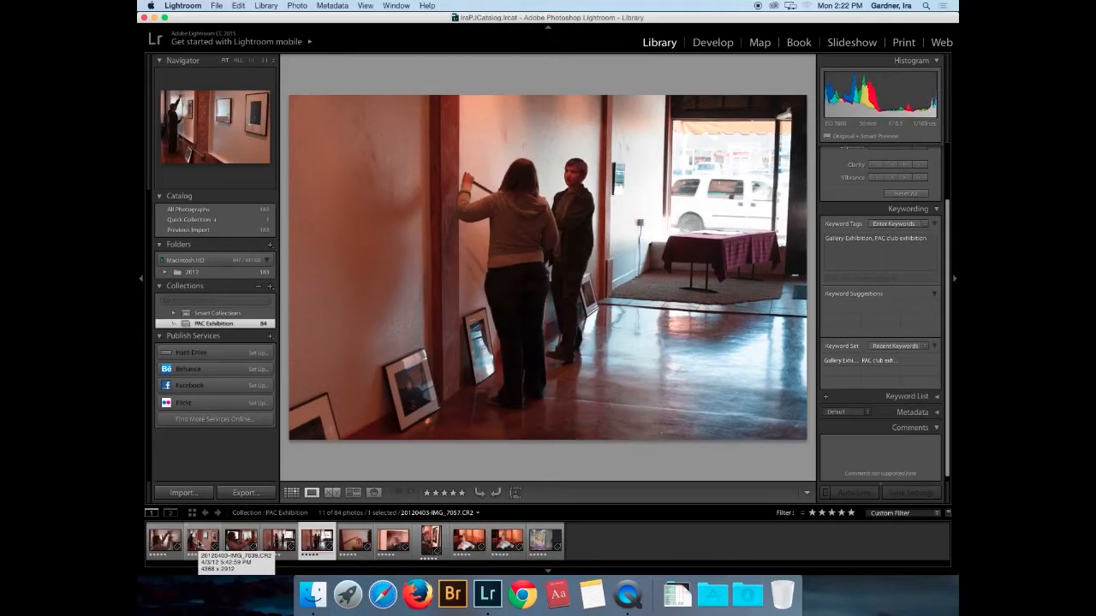
key("3")
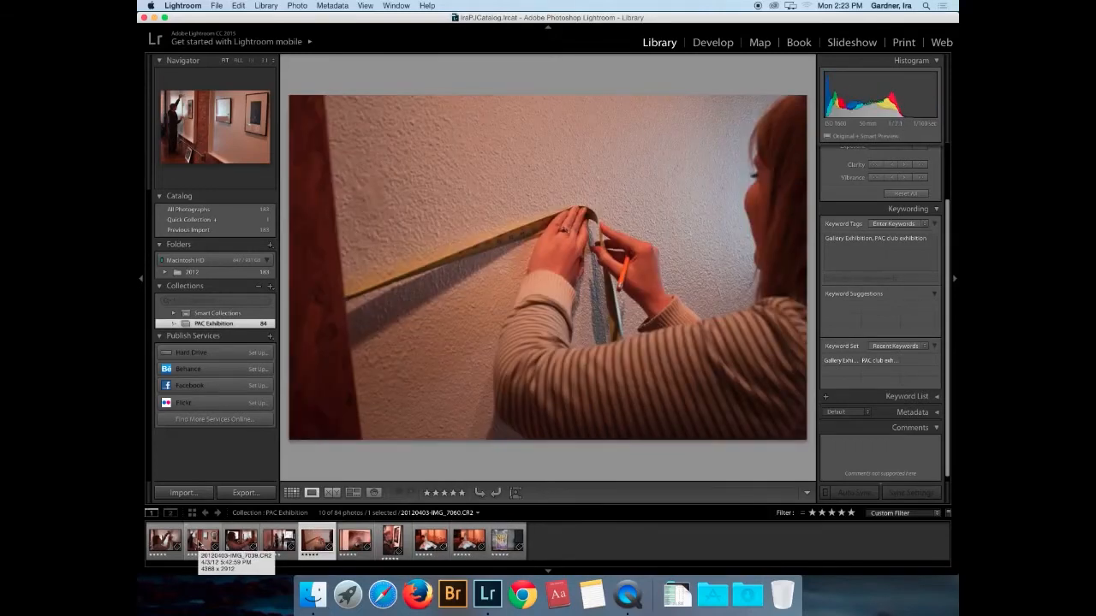
- Move past the boy-with-frame photo and rate a spray-bottle photo 3 stars
key("Right")
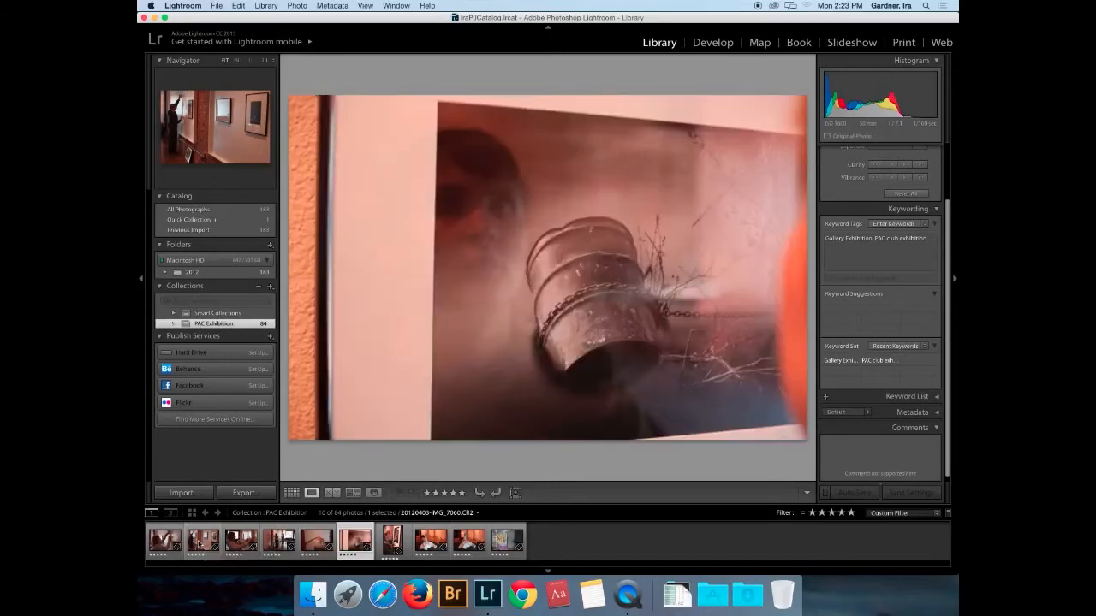
key("Right")
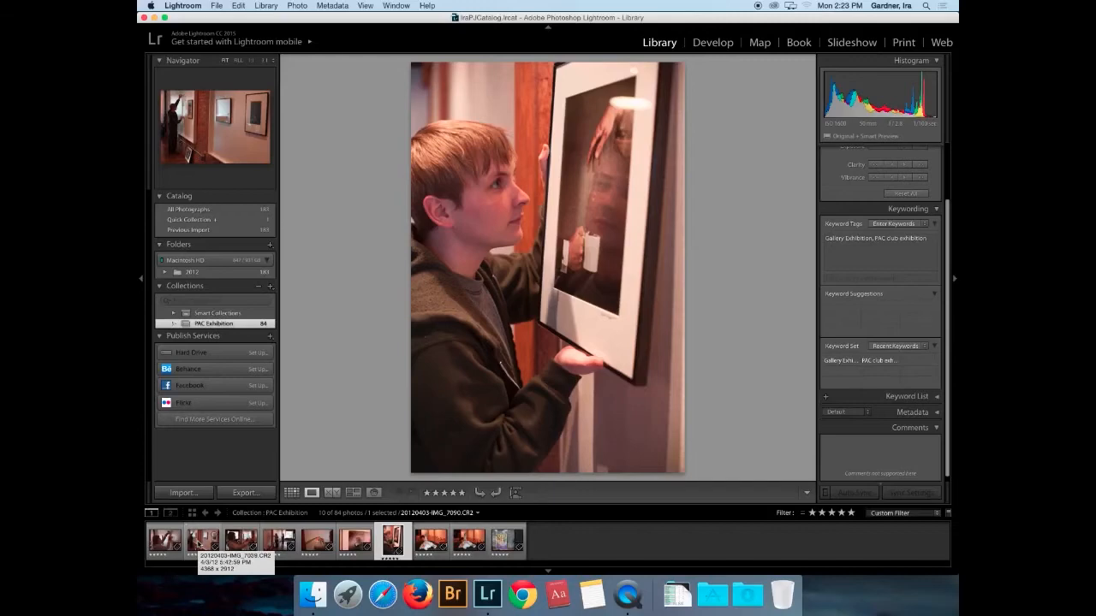
key("Right")
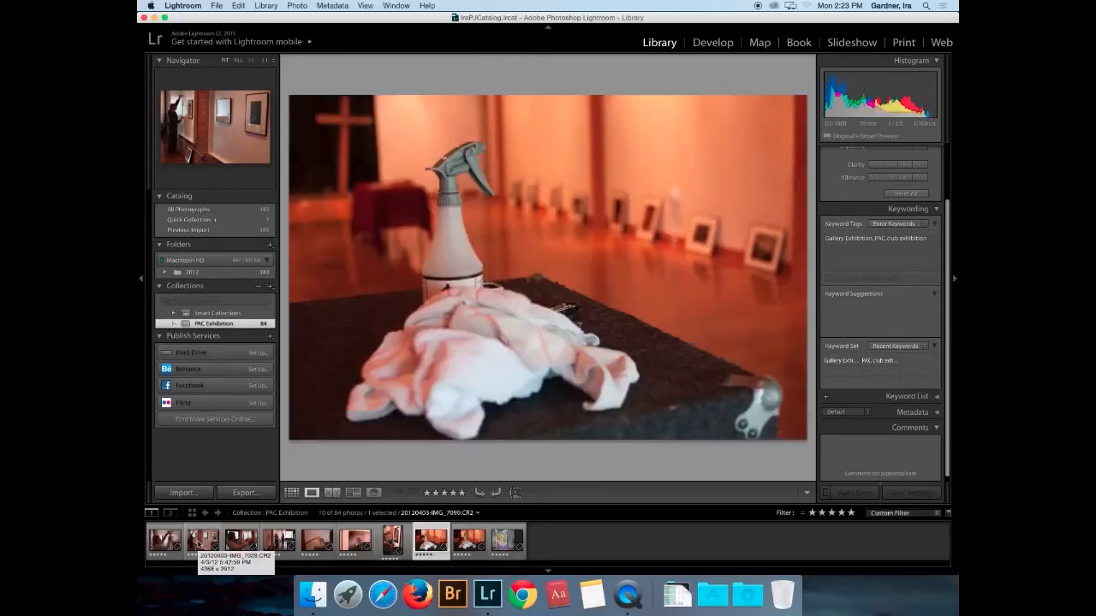
key("Right")
key("Left")
key("3")
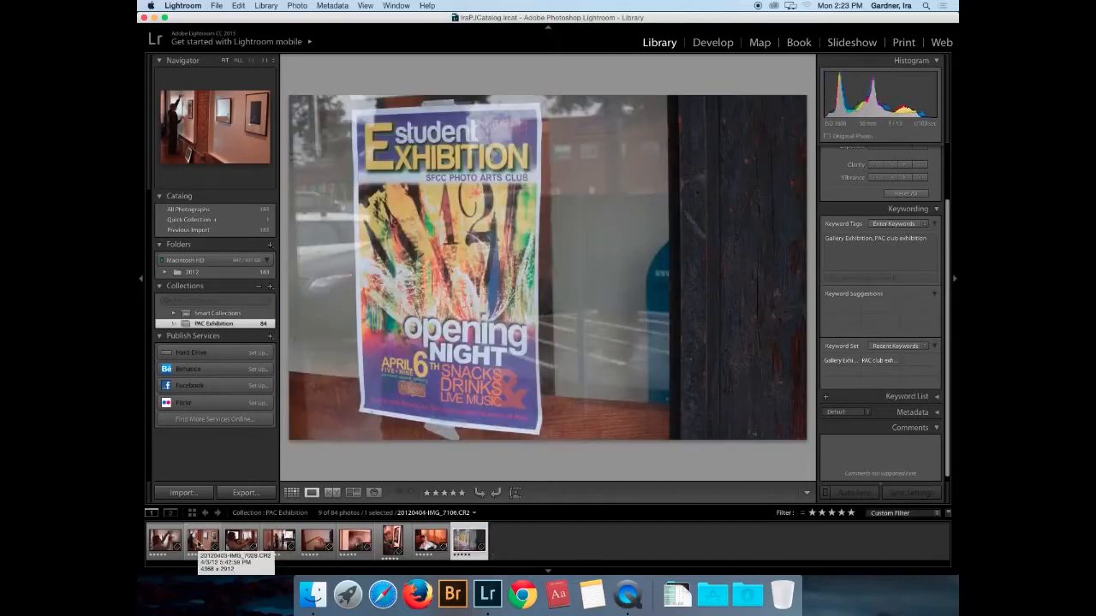
key("Left")
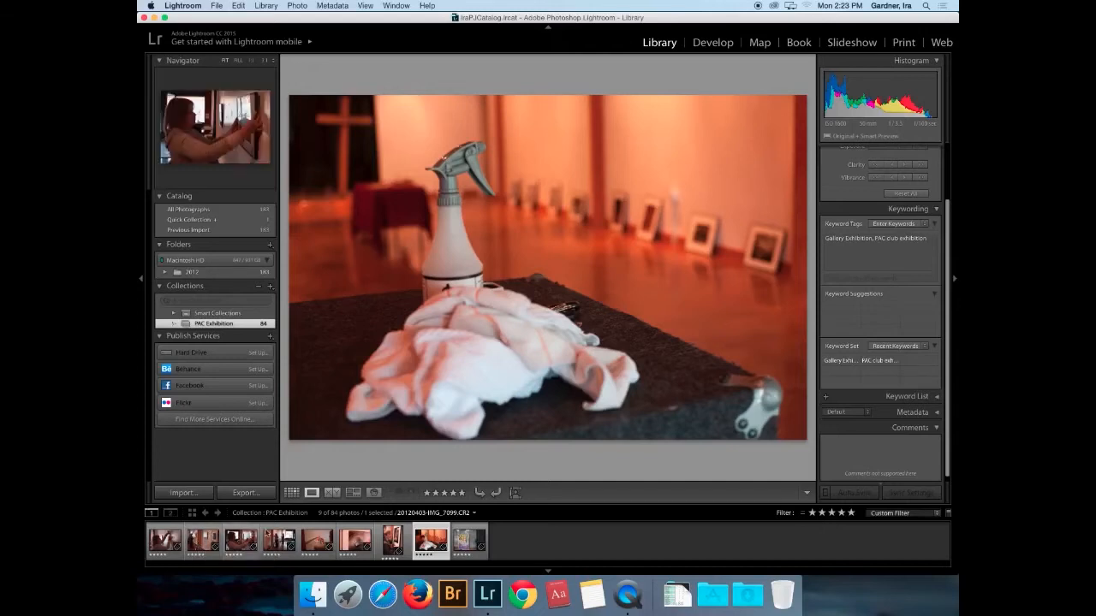
- Lower the rating filter to 3 stars and give the last spray-bottle photo a red label
left_click(841, 513)
left_click(832, 513)
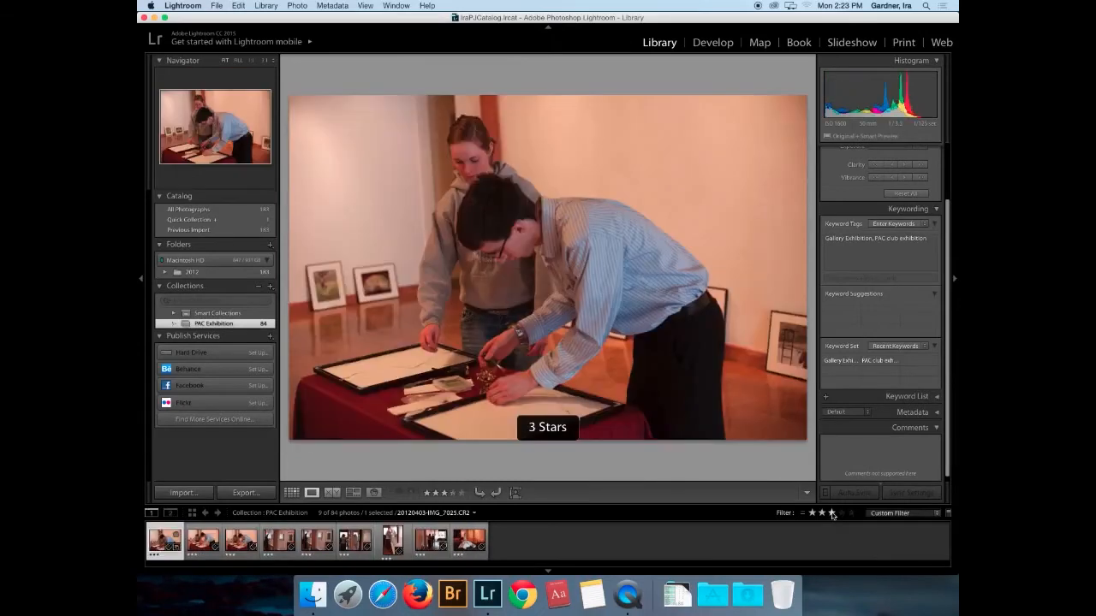
left_click(472, 545)
key("6")
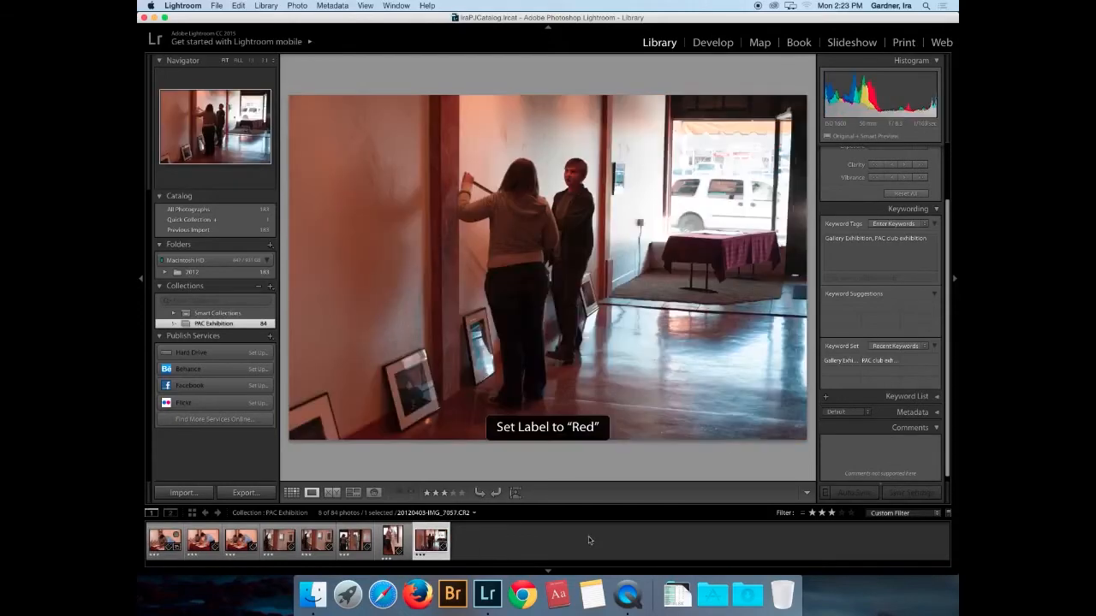
- Restore the 5-star filter, rate the closer spray-bottle shot 4 stars, and show the Grid view
left_click(842, 513)
left_click(851, 513)
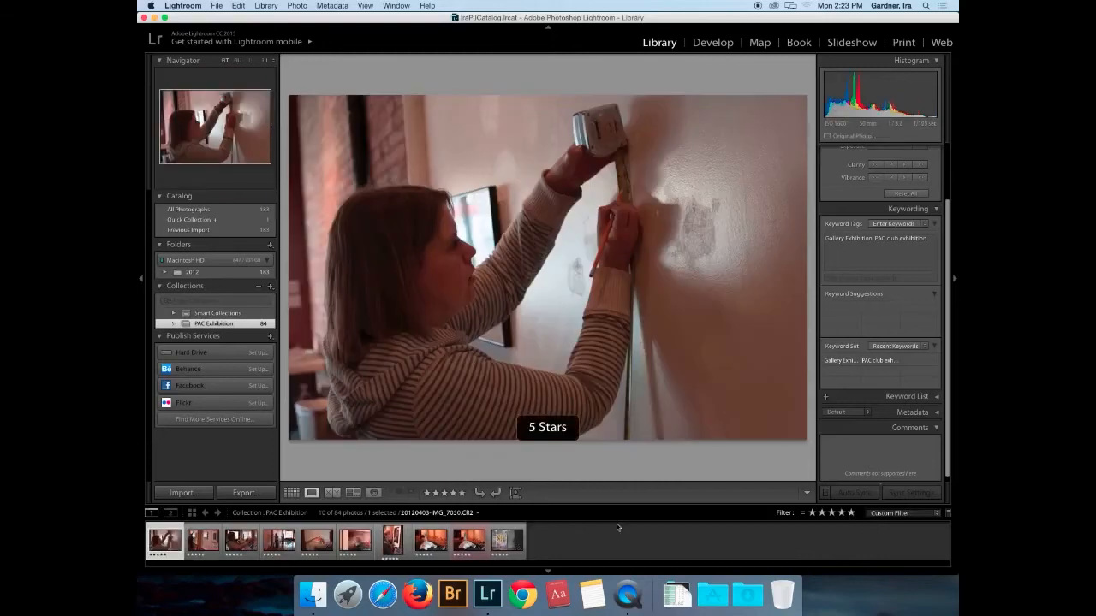
left_click(476, 546)
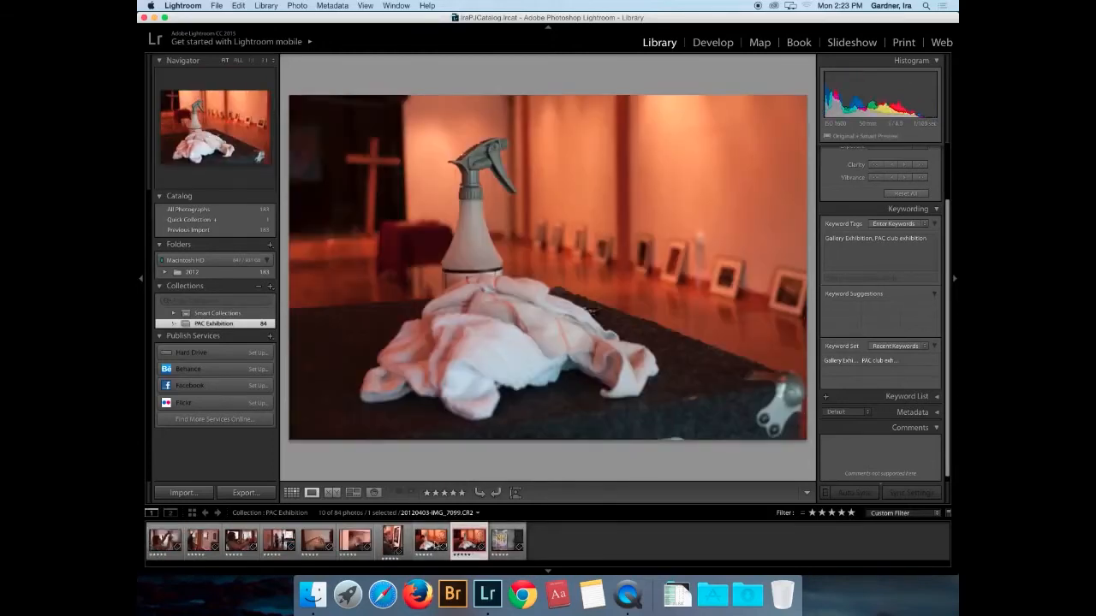
left_click(437, 546)
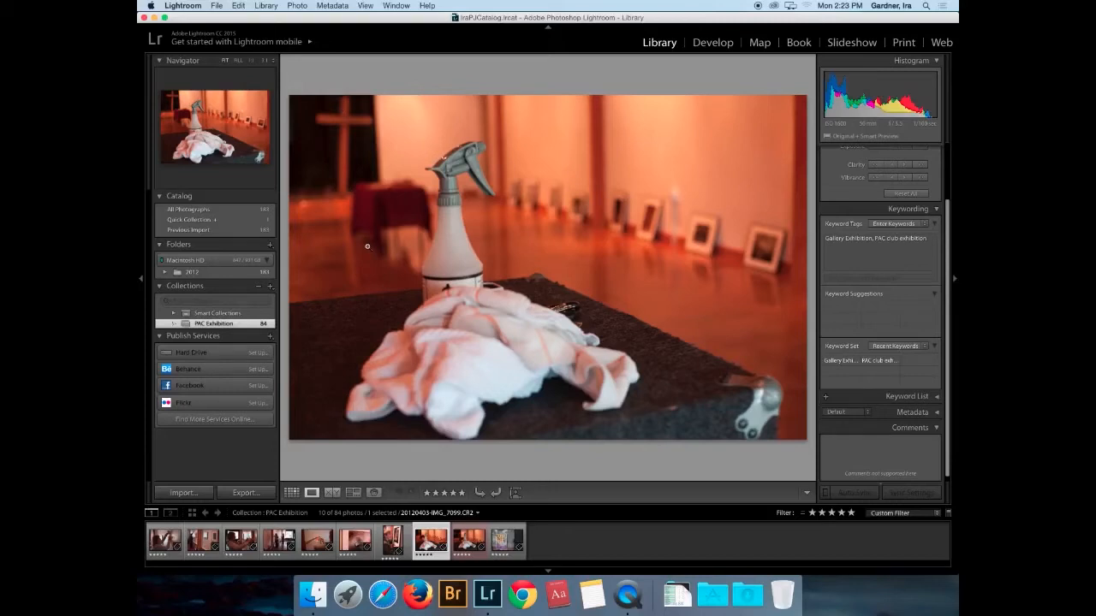
key("4")
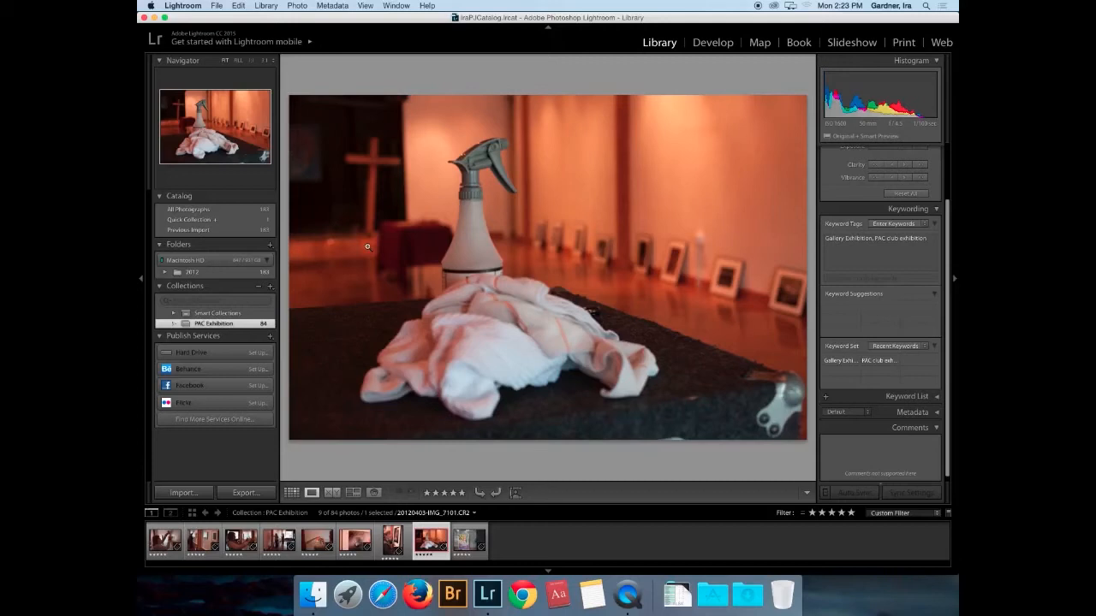
left_click(470, 548, "super")
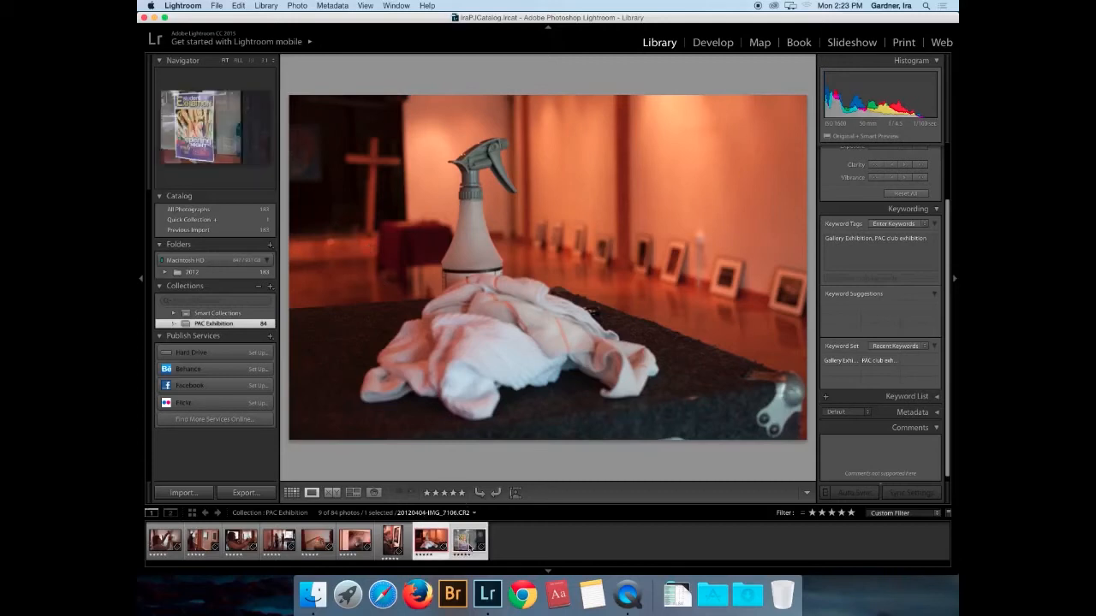
left_click(291, 493)
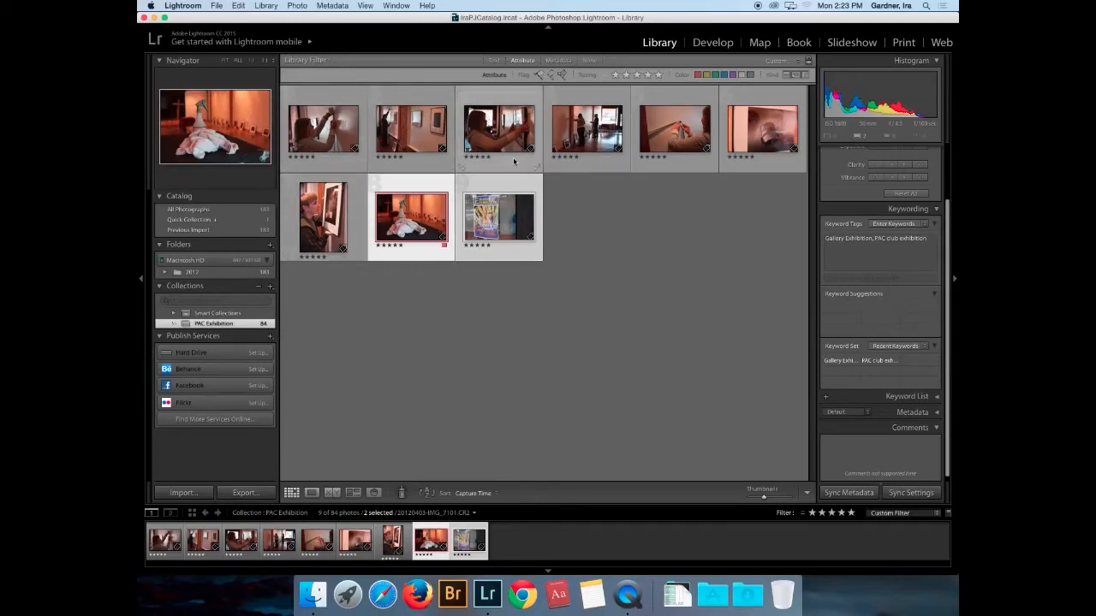
- Re-rate the woman-hanging-a-frame photo, then jump back to the first photo in the grid
left_click(485, 166)
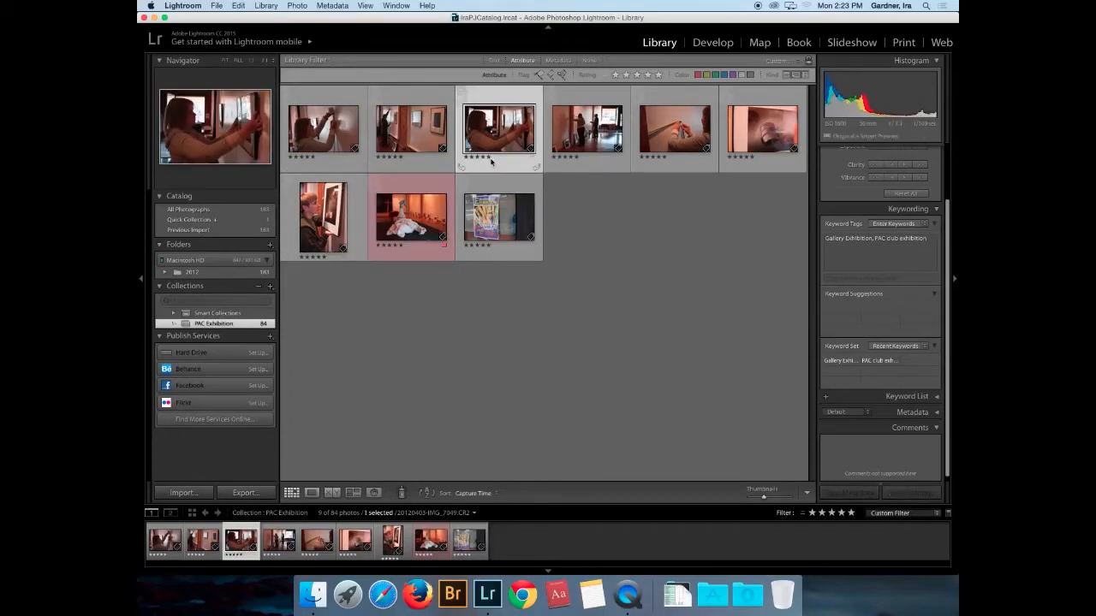
key("5")
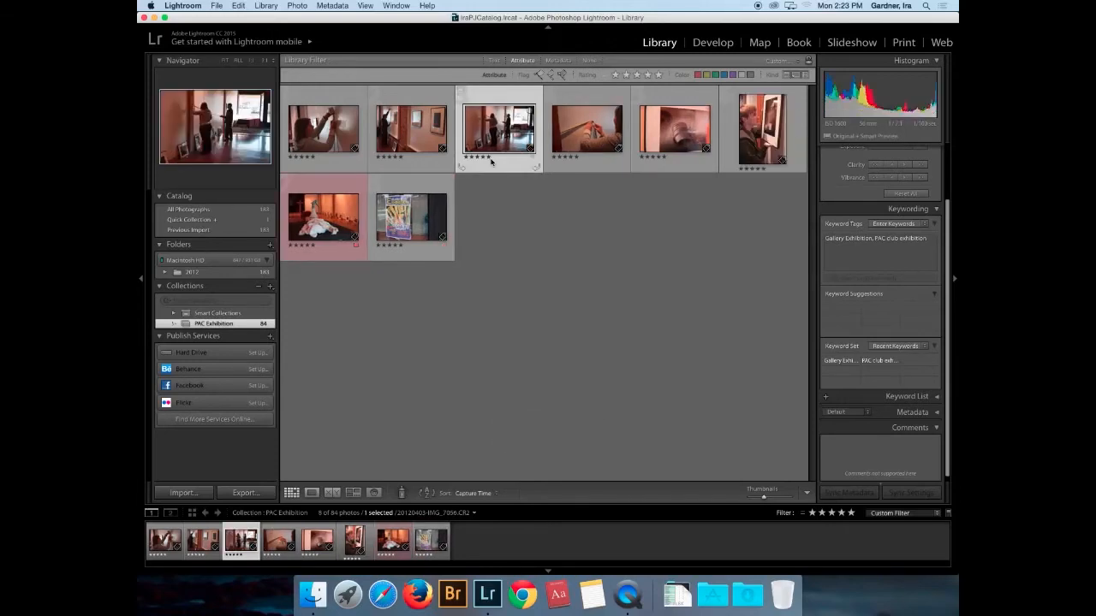
left_click(590, 155)
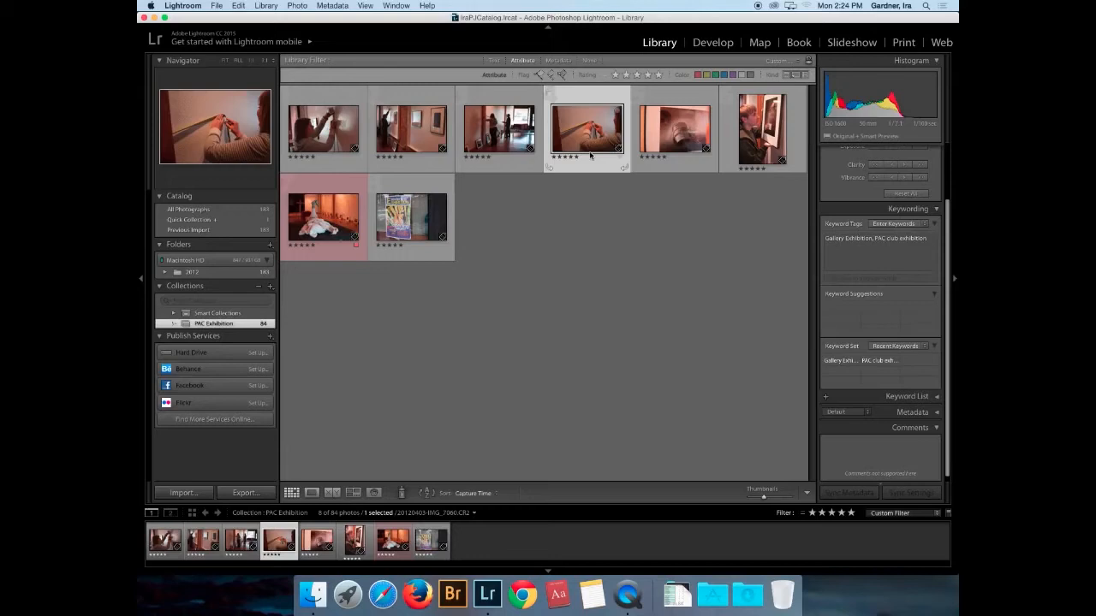
key("Home")
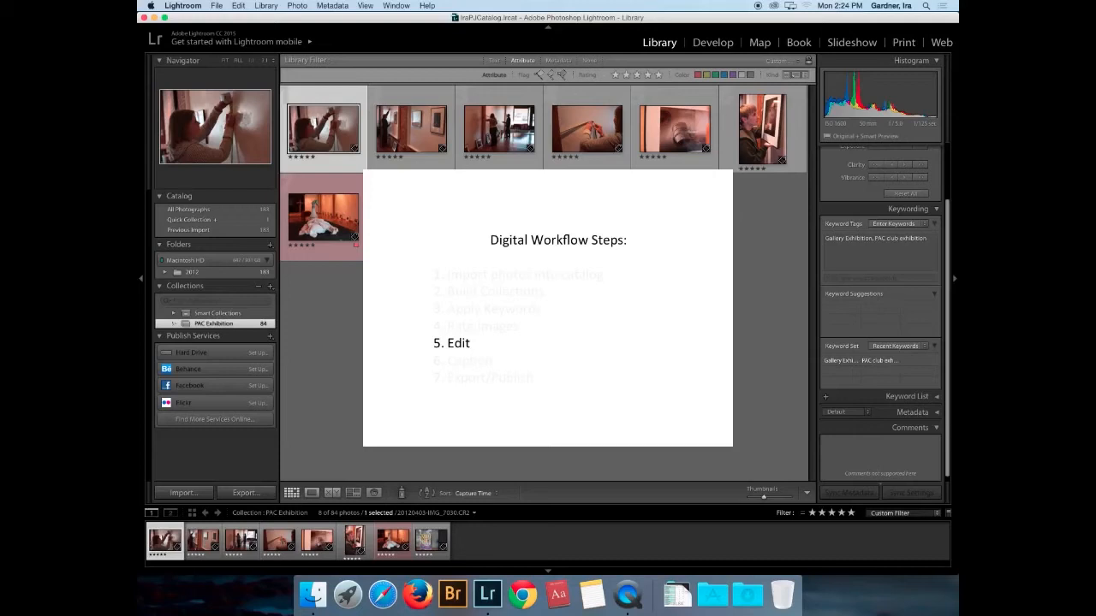
- Open the wall-measuring photo IMG_7030 in Develop with the introductory tips turned off and closed
key("d")
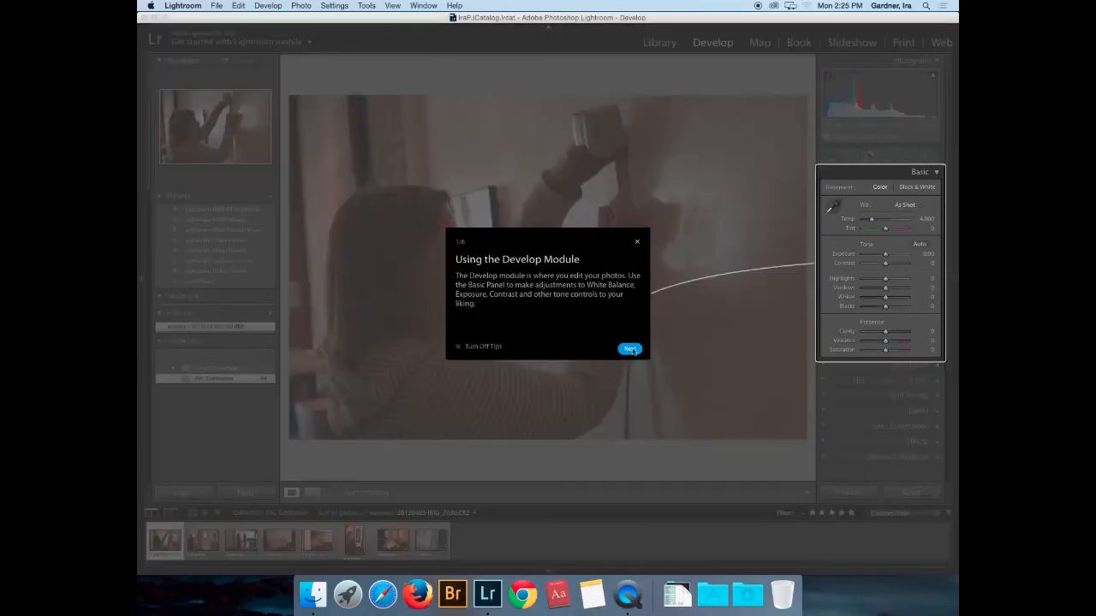
left_click(458, 346)
left_click(630, 349)
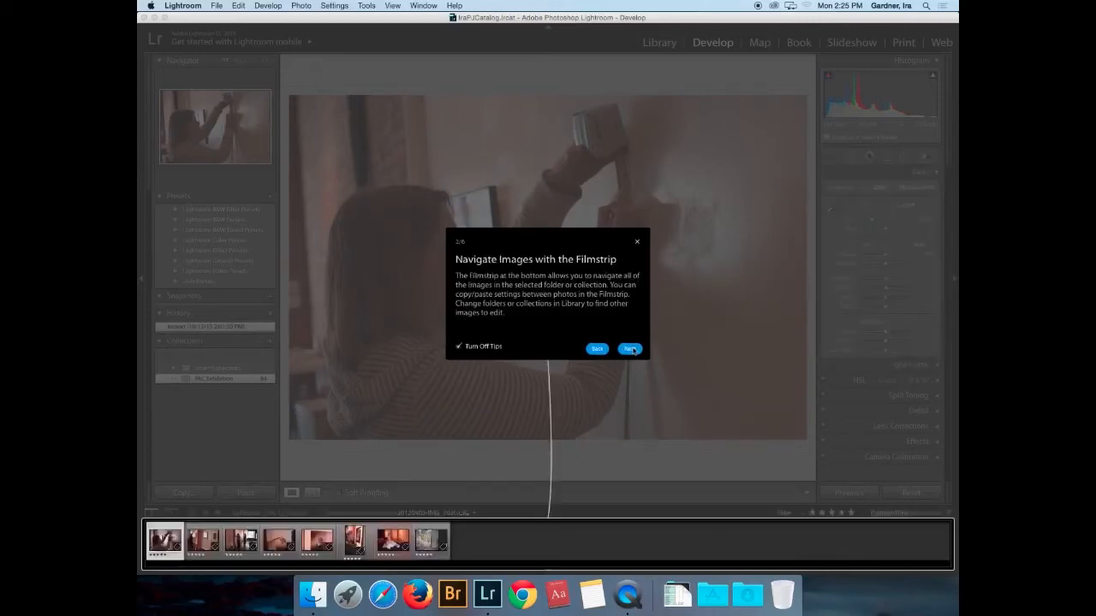
left_click(638, 243)
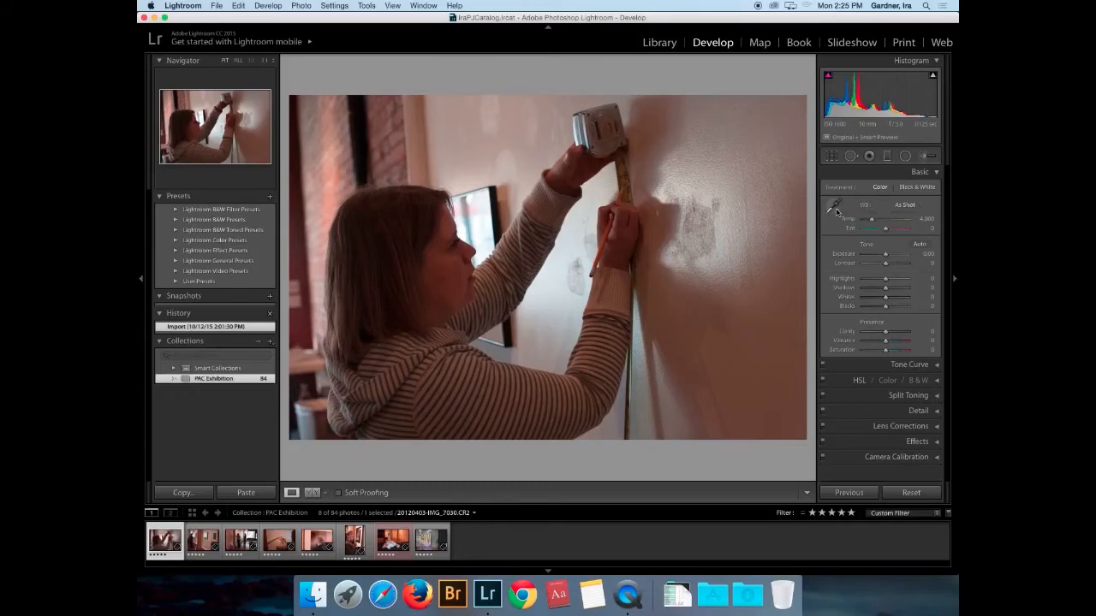
- Sample a neutral wall spot for a 3,200 custom white balance and raise Shadows to +100
left_click(830, 210)
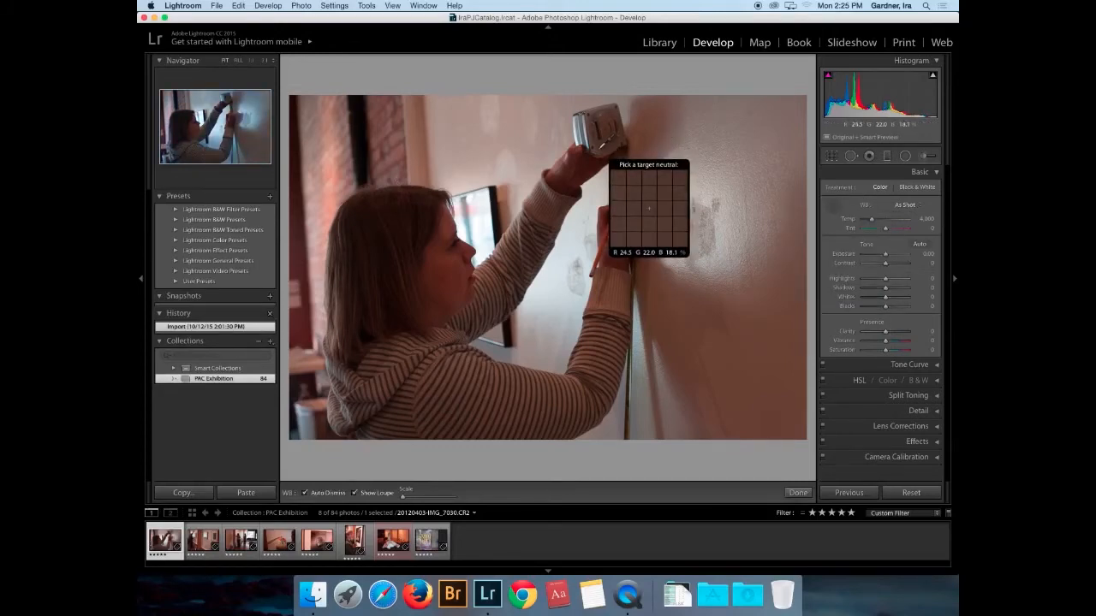
left_click(649, 208)
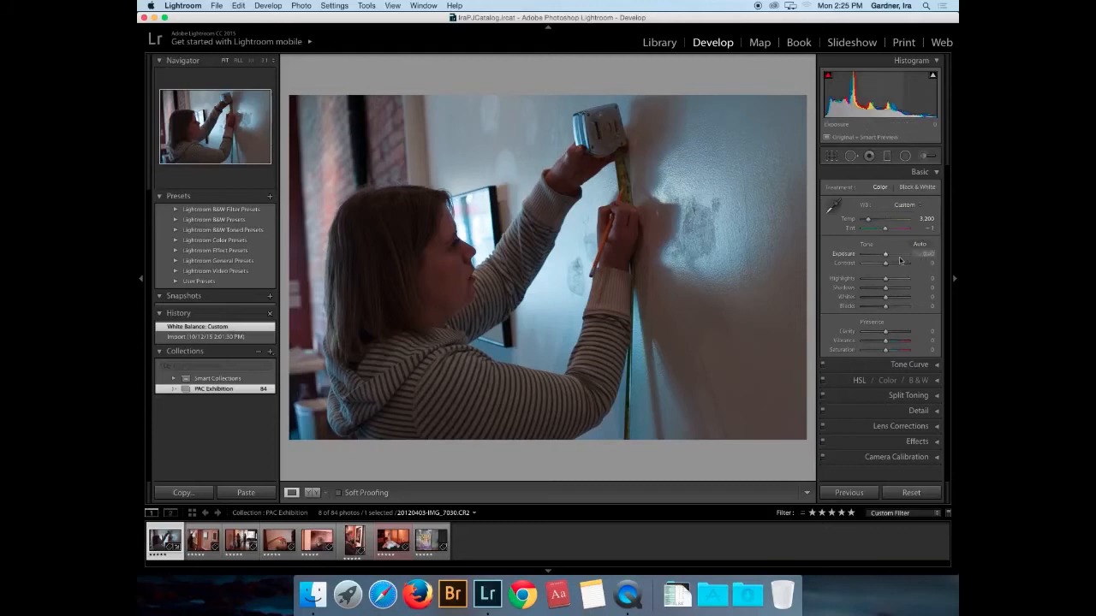
left_click_drag(886, 292, 911, 292)
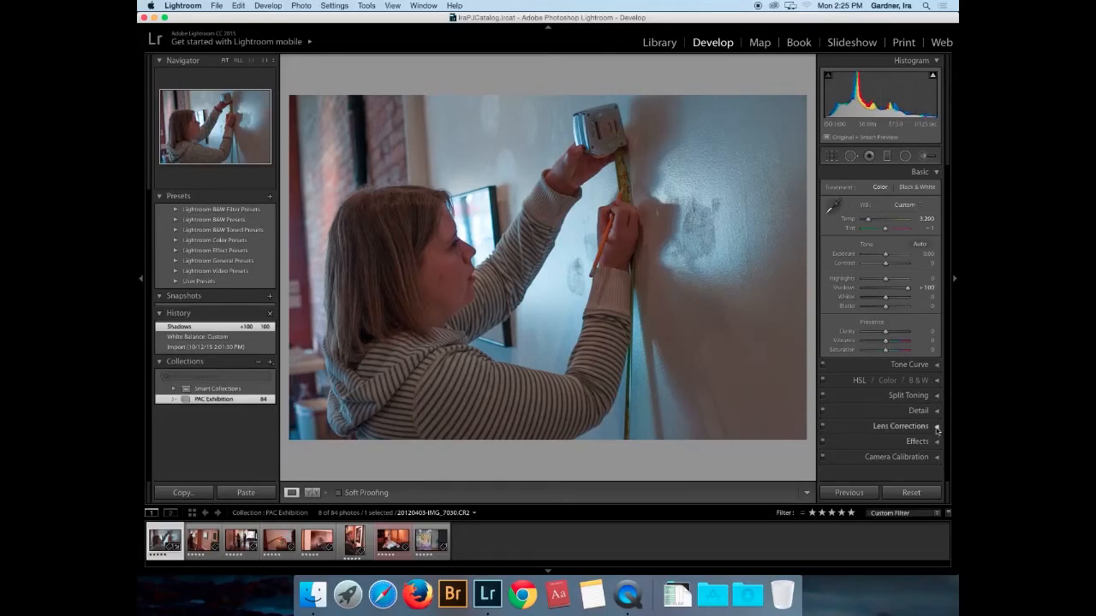
- Add a Highlight Priority post-crop vignette with Amount -14 in the Effects panel
left_click(937, 427)
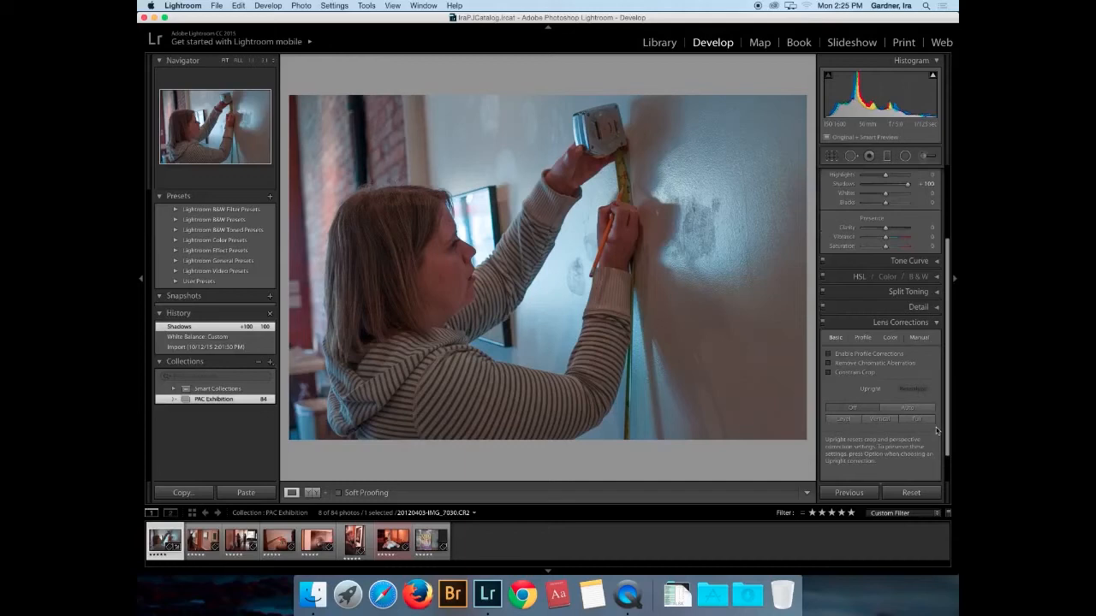
left_click(936, 323)
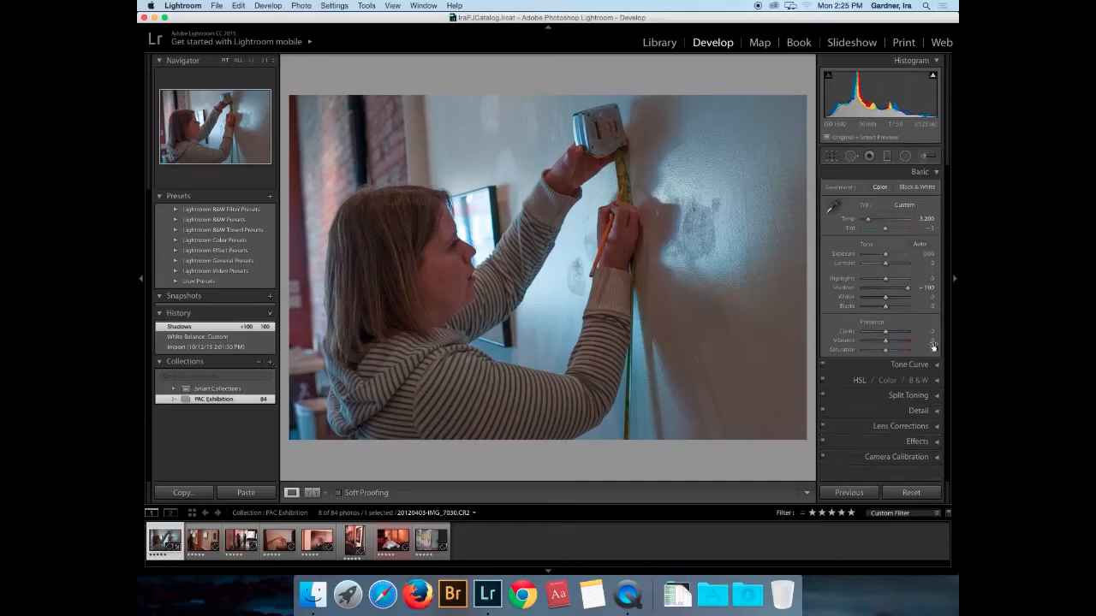
left_click(937, 411)
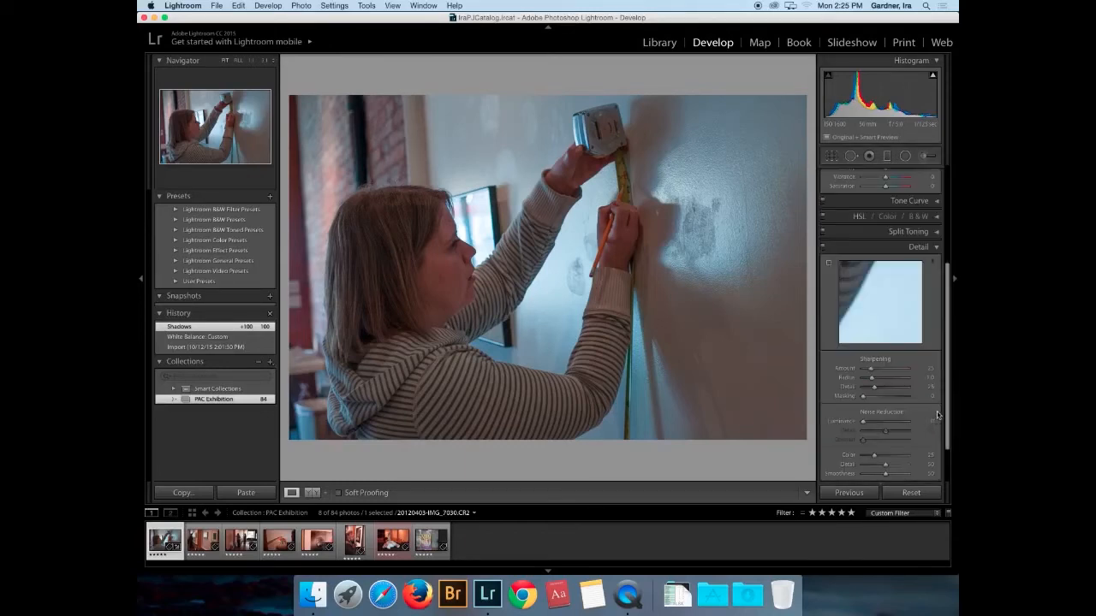
scroll(918, 403, "down", 2)
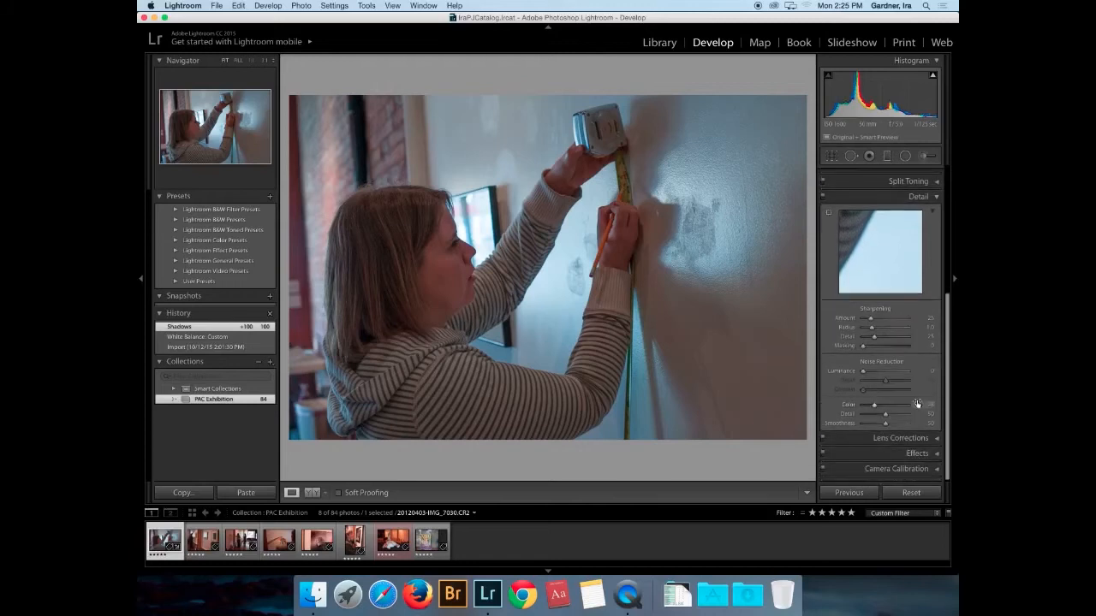
left_click(929, 452)
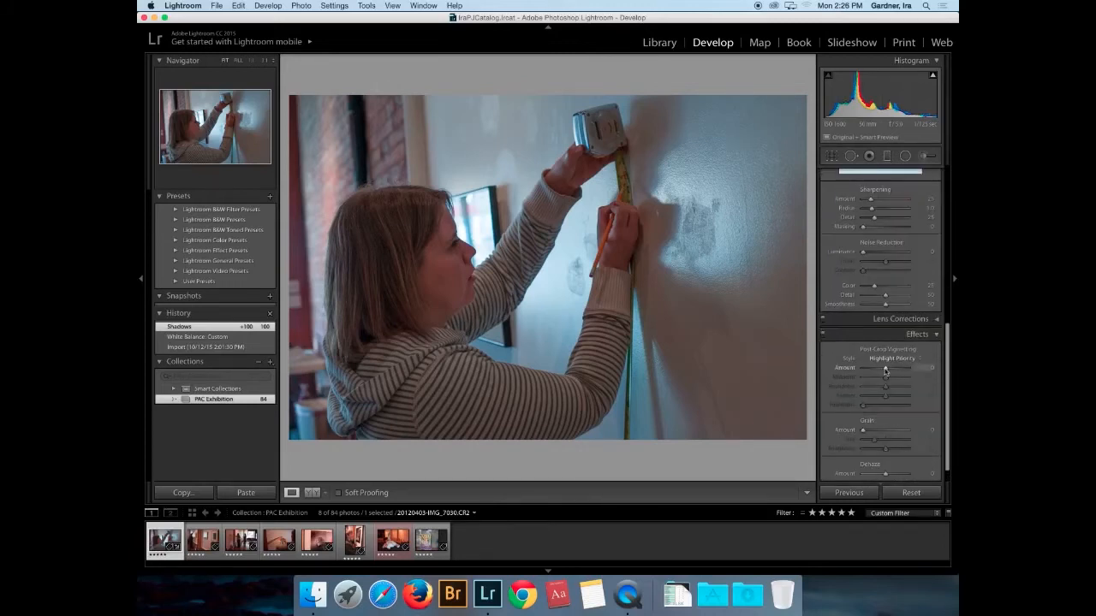
left_click_drag(885, 370, 883, 370)
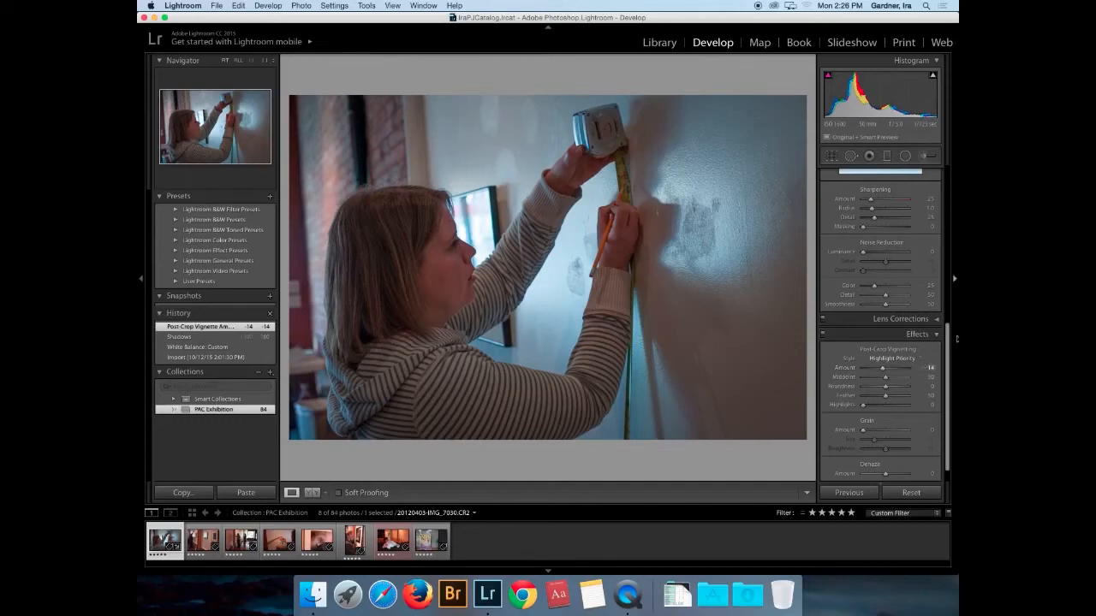
left_click_drag(946, 338, 922, 162)
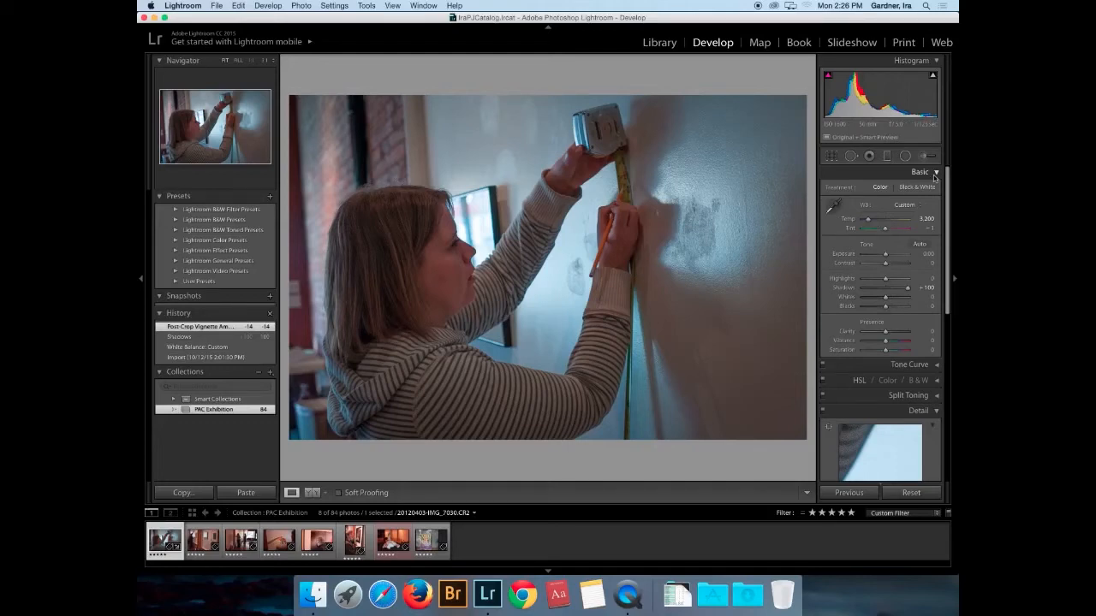
left_click(833, 207)
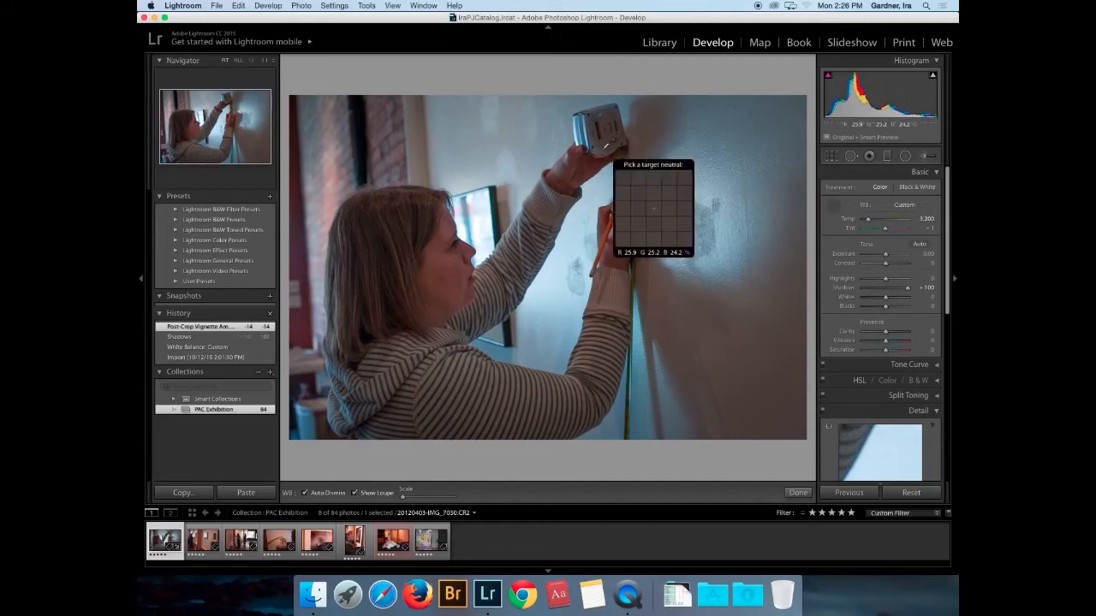
- Resample a neutral wall spot, giving white balance temperature 2,950 and tint -2
left_click(605, 150)
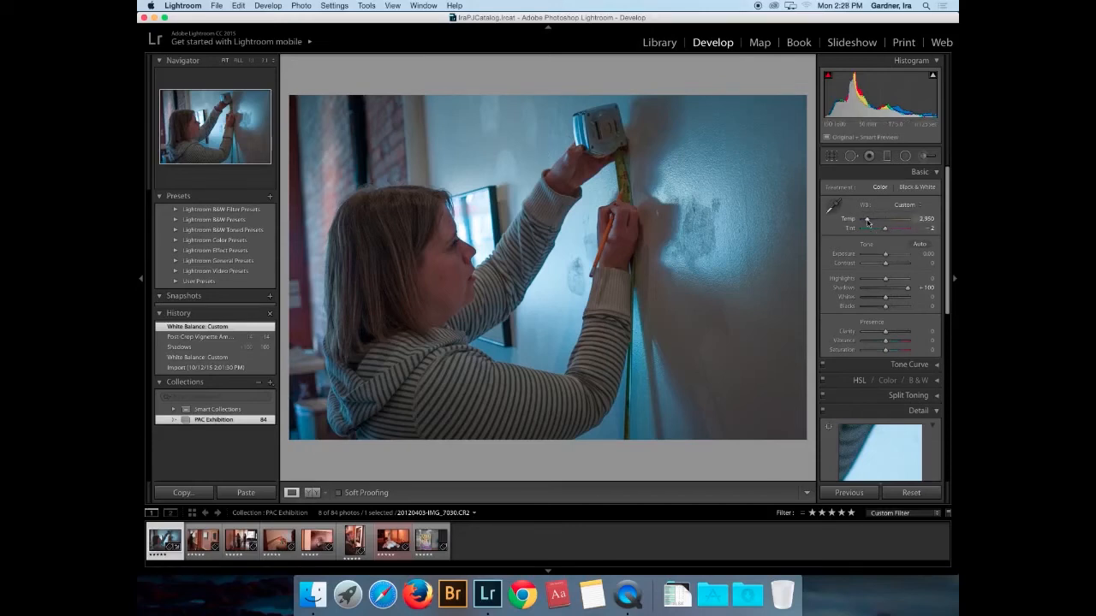
- Enter an exact Temp value of 3,000 for the wall photo
left_click_drag(867, 222, 869, 222)
left_click_drag(869, 221, 867, 221)
left_click(925, 219)
type("3000")
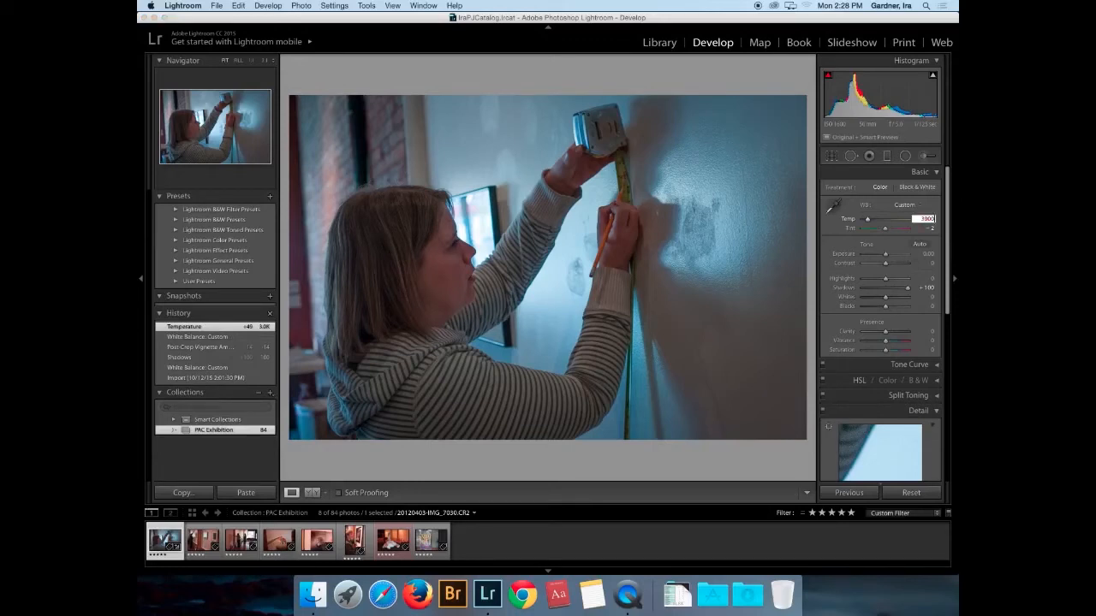
key("Return")
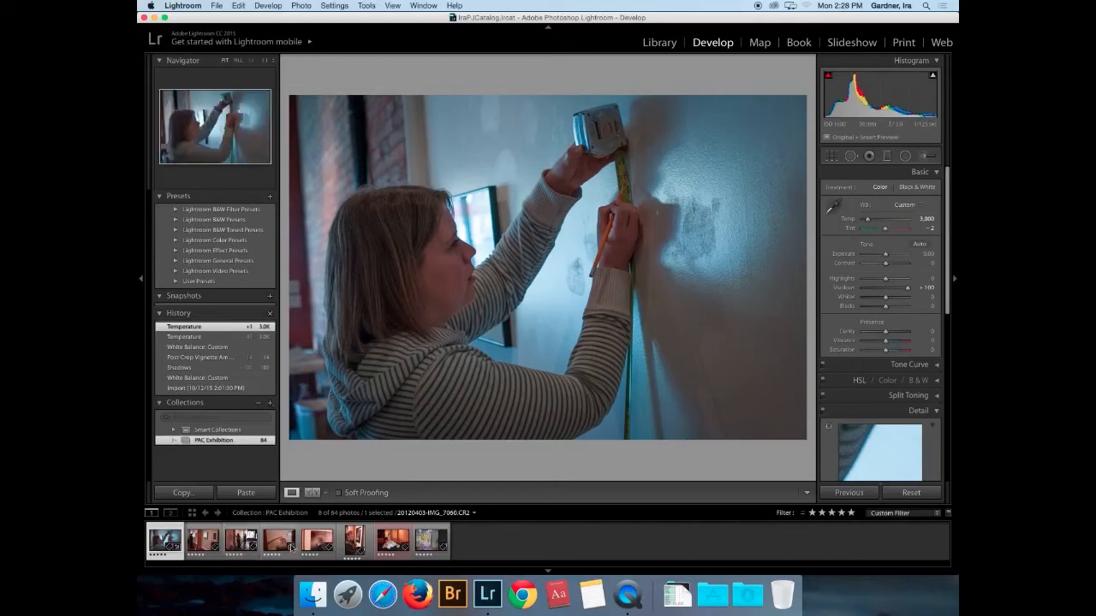
- Sync only White Balance from the wall photo to the first six filmstrip photos
left_click(351, 541, "shift")
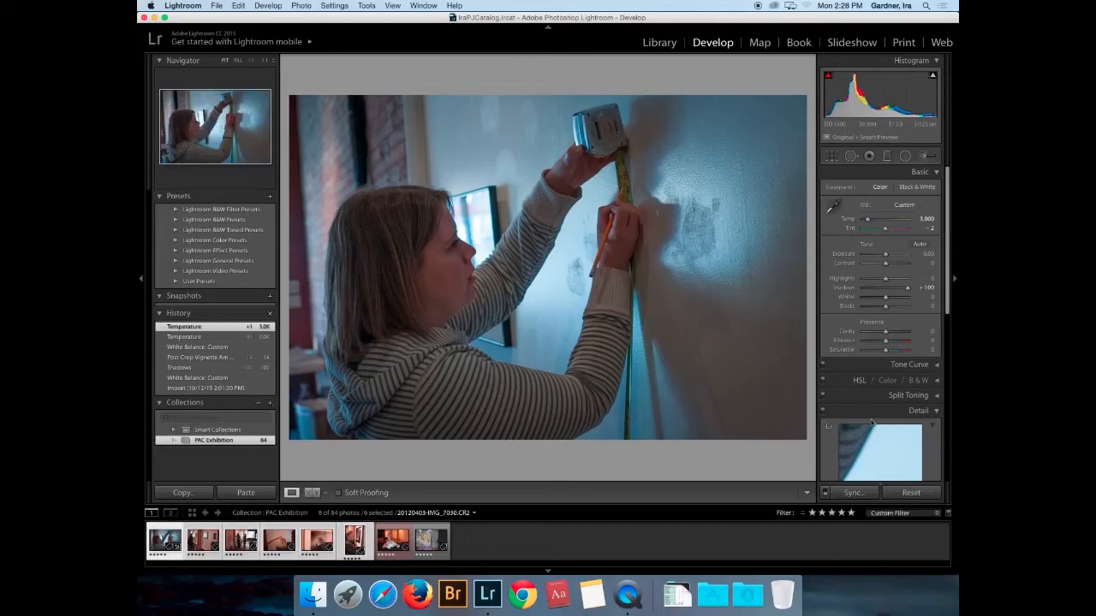
left_click(850, 493)
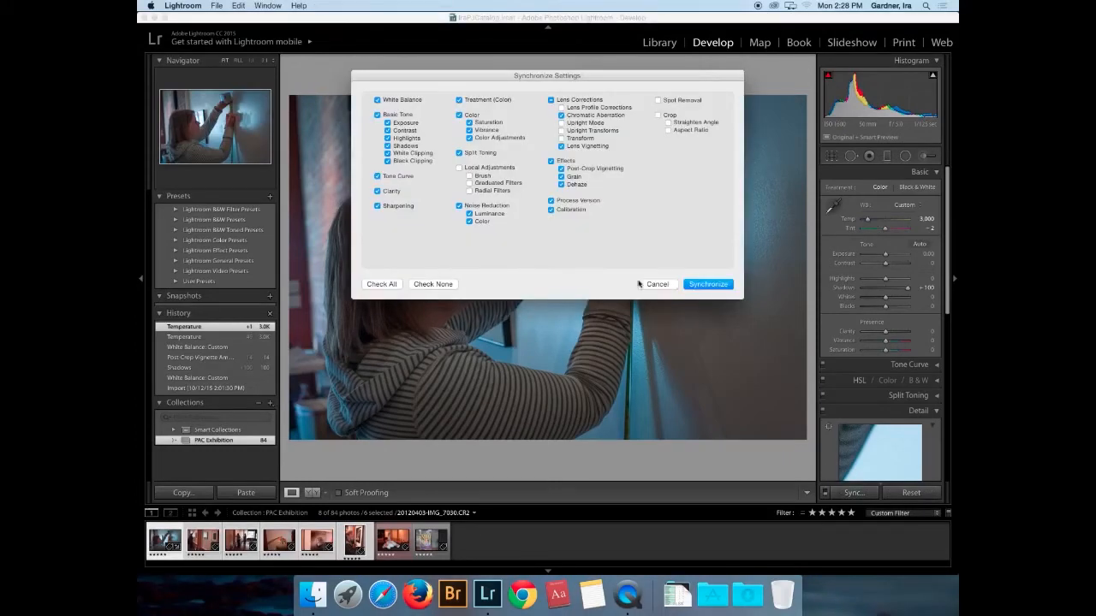
left_click(378, 114)
left_click(377, 114)
left_click(377, 115)
left_click(378, 176)
left_click(433, 284)
left_click(377, 100)
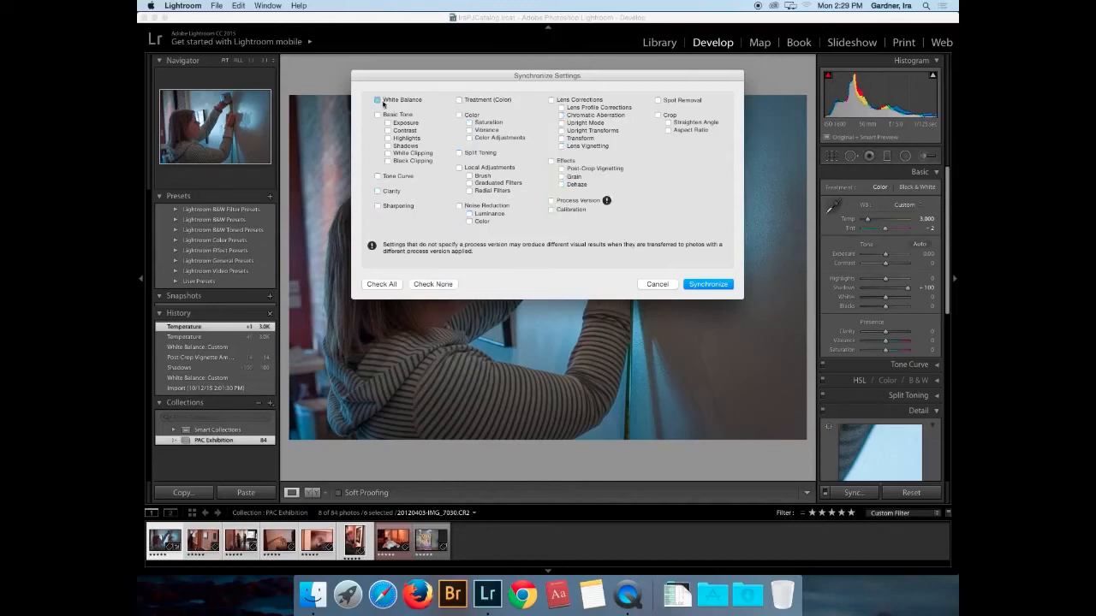
left_click(704, 285)
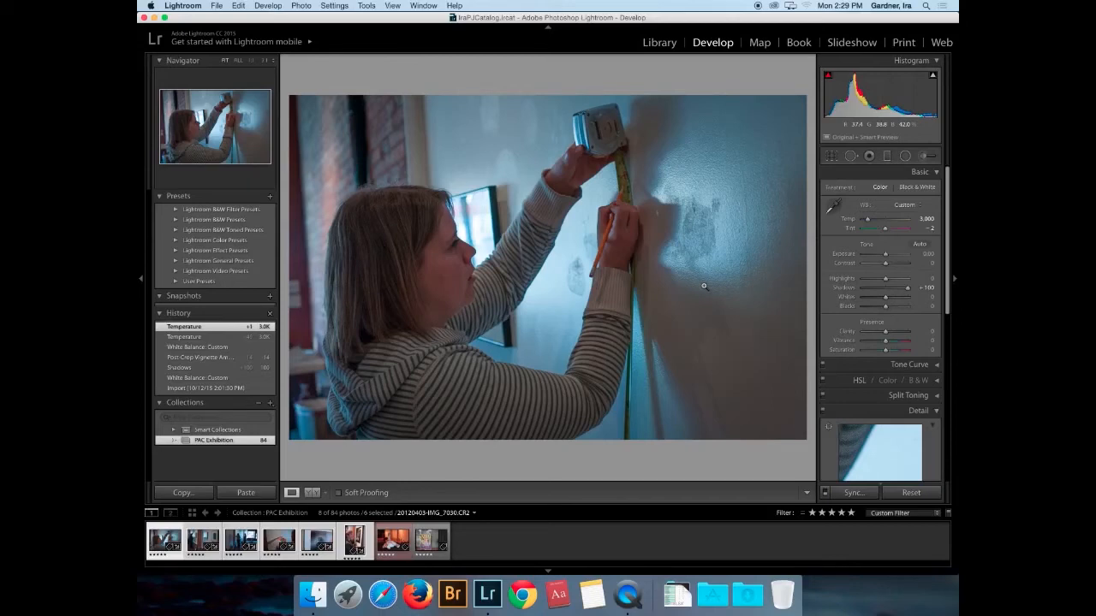
- Sync the same white balance to the spray-bottle photo, turning it cool blue
left_click(204, 546)
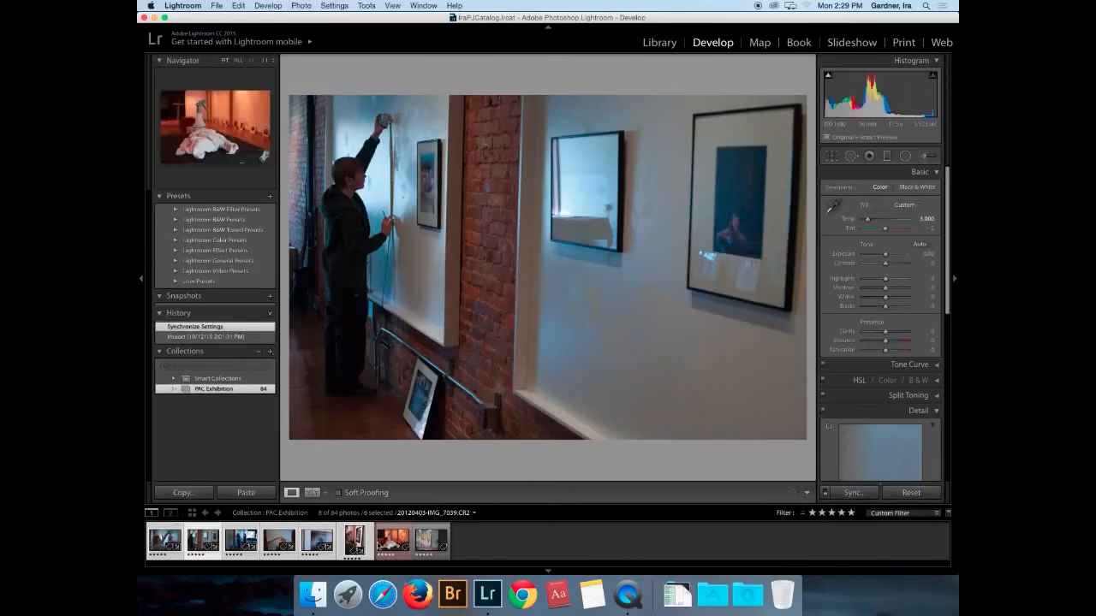
left_click(387, 547)
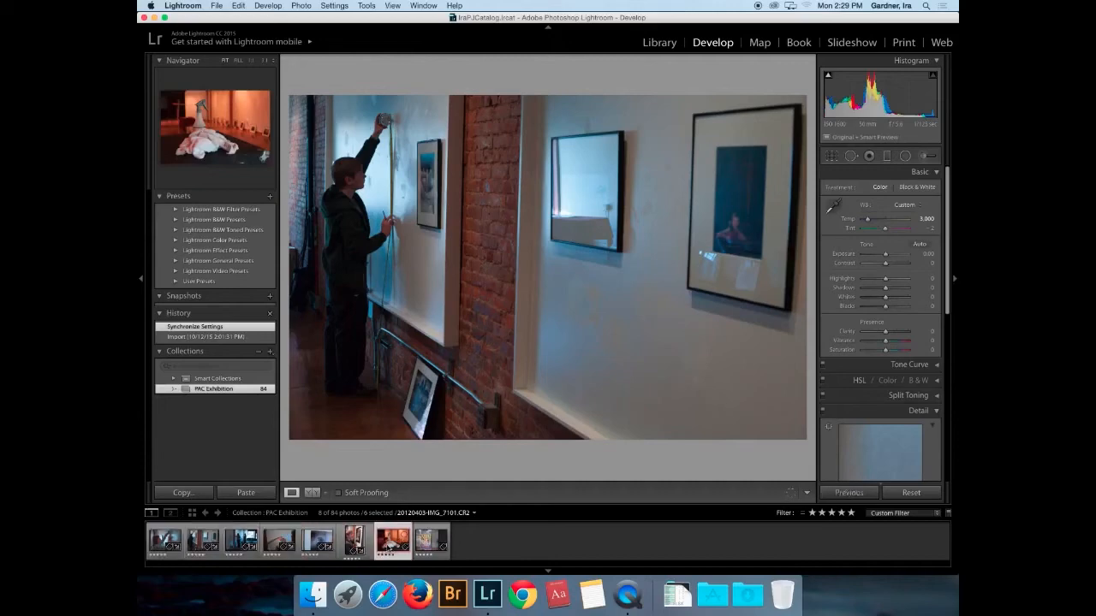
left_click(387, 546)
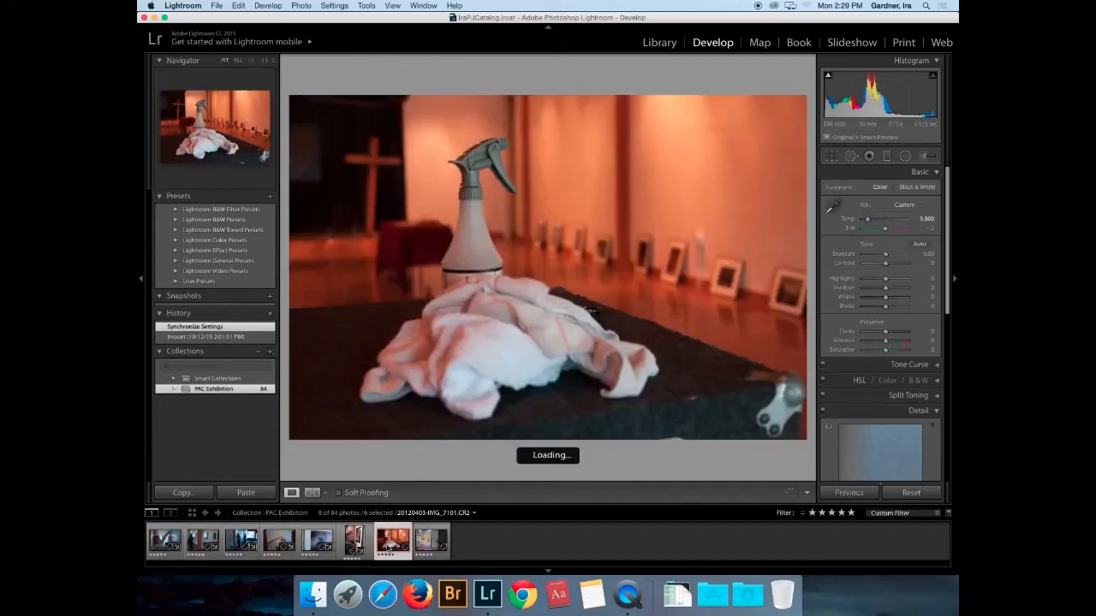
left_click(165, 540)
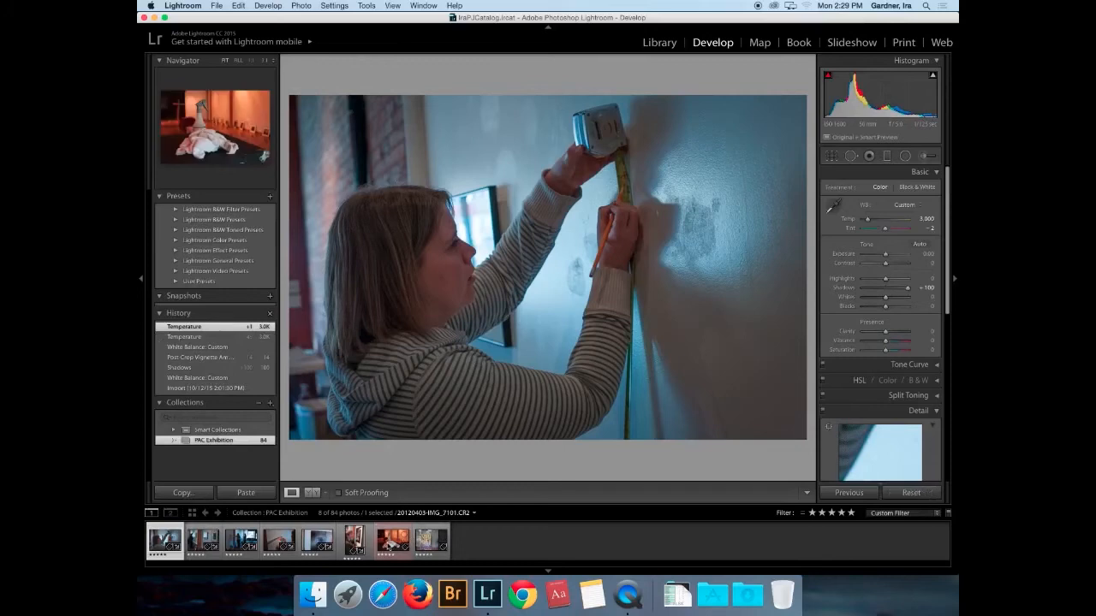
left_click(392, 540, "super")
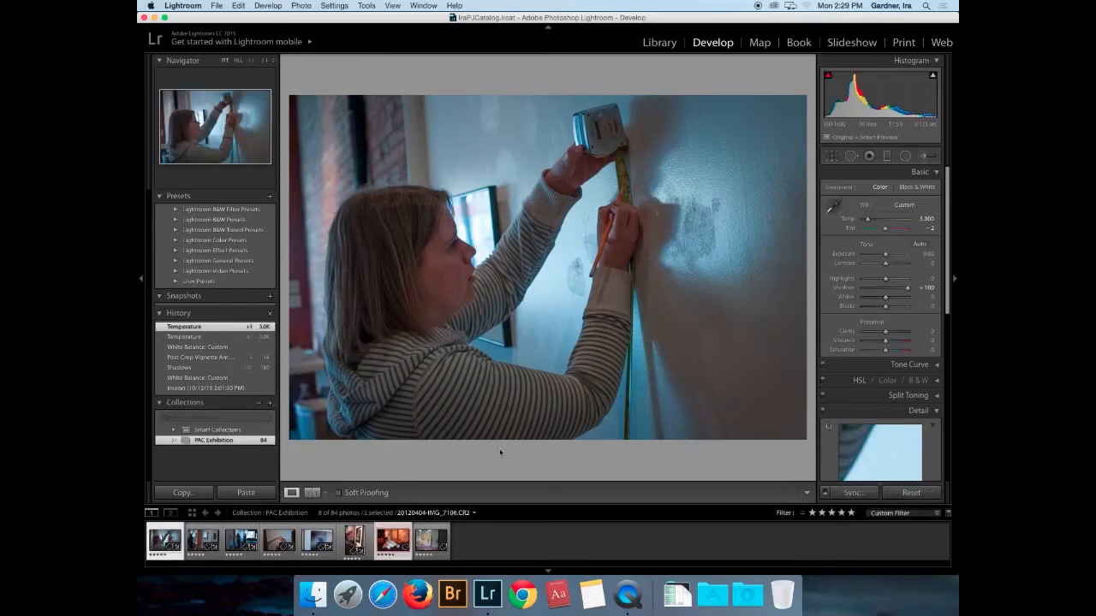
left_click(853, 493)
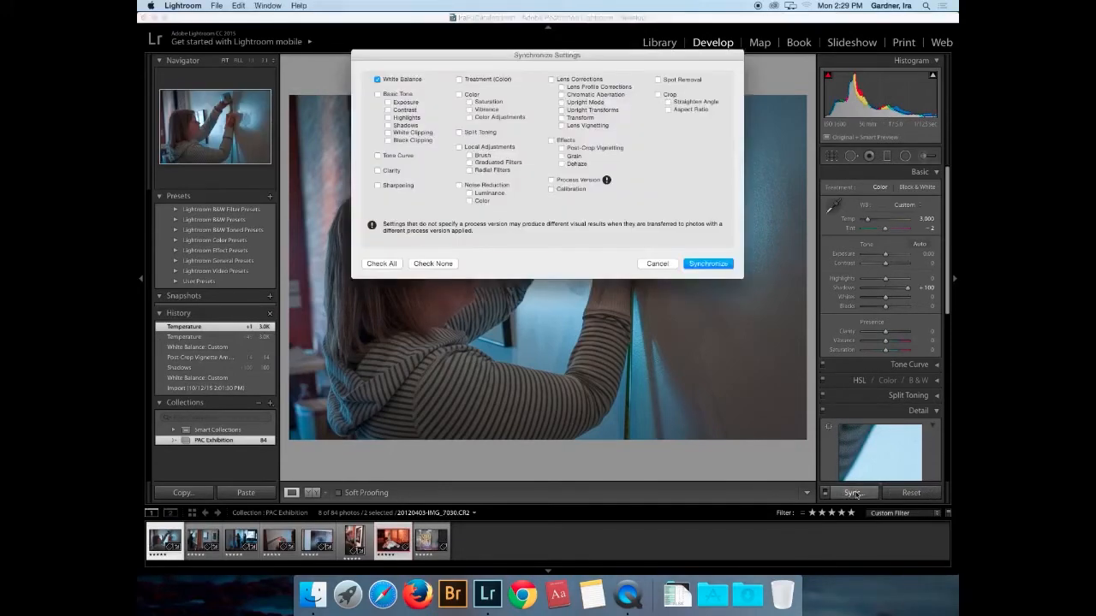
left_click(707, 264)
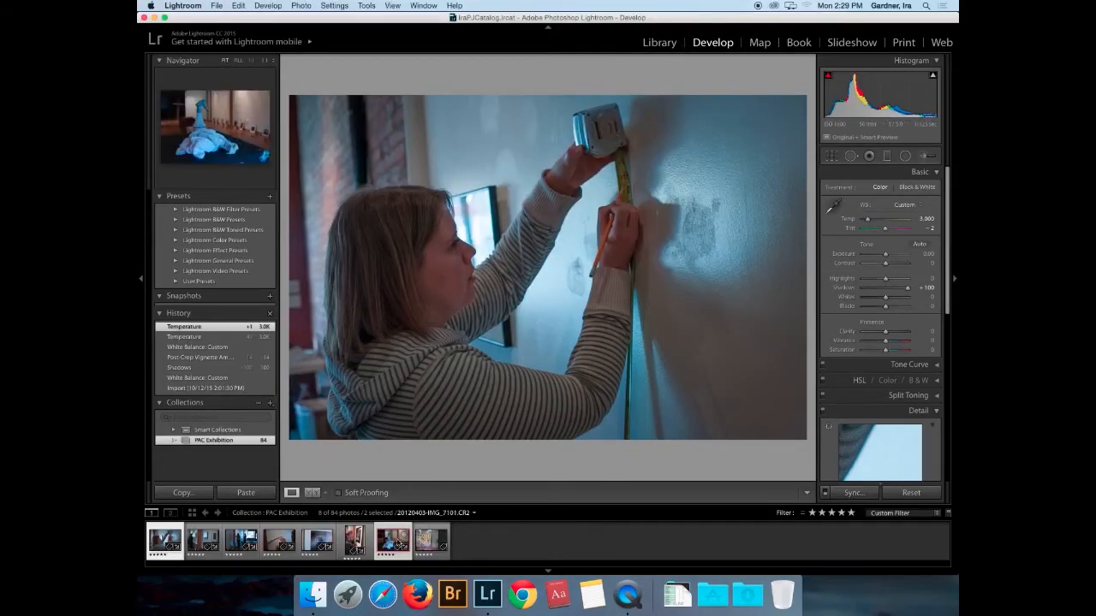
left_click(392, 541)
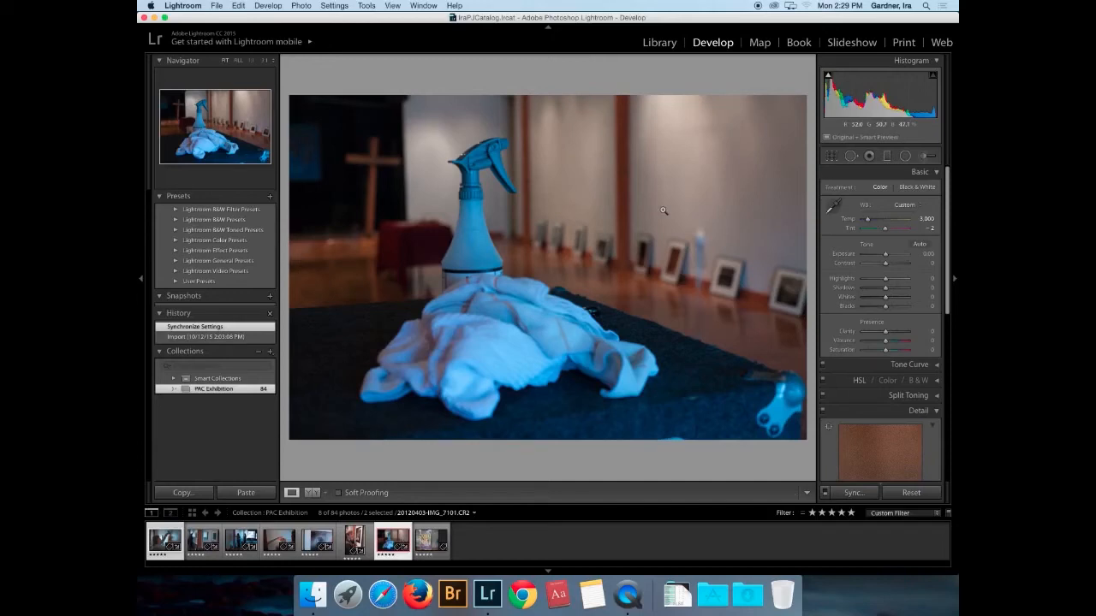
- Select the Adjustment Brush tool for the spray-bottle photo
left_click(926, 158)
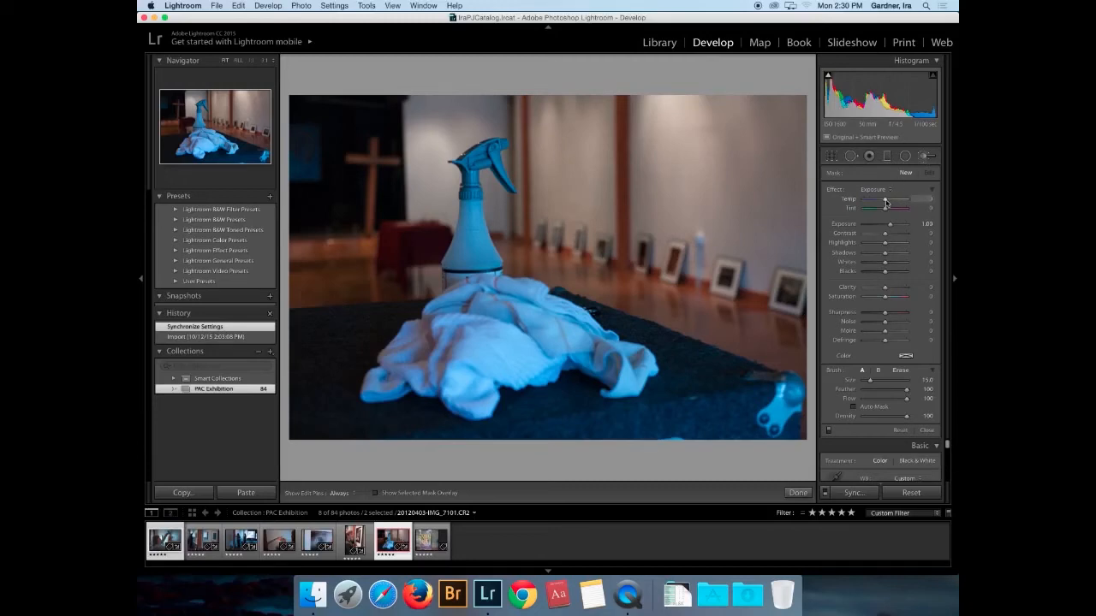
- Set the brush Temp to 27 and paint warmth over the white cloth and up the spray bottle
left_click_drag(886, 202, 892, 202)
scroll(454, 342, "down", 1)
mouse_move(477, 299)
left_mouse_down()
mouse_move(419, 370)
mouse_move(390, 370)
mouse_move(466, 379)
mouse_move(601, 351)
left_mouse_up()
scroll(601, 351, "down", 1)
mouse_move(508, 296)
left_mouse_down()
mouse_move(541, 306)
mouse_move(468, 403)
mouse_move(458, 287)
left_mouse_up()
scroll(469, 245, "down", 1)
mouse_move(469, 244)
left_mouse_down()
mouse_move(482, 159)
mouse_move(482, 292)
left_mouse_up()
scroll(481, 159, "down", 1)
- Reset the brushed area's Exposure to 0, raise its Temp to 43, and add another warming stroke
key("h")
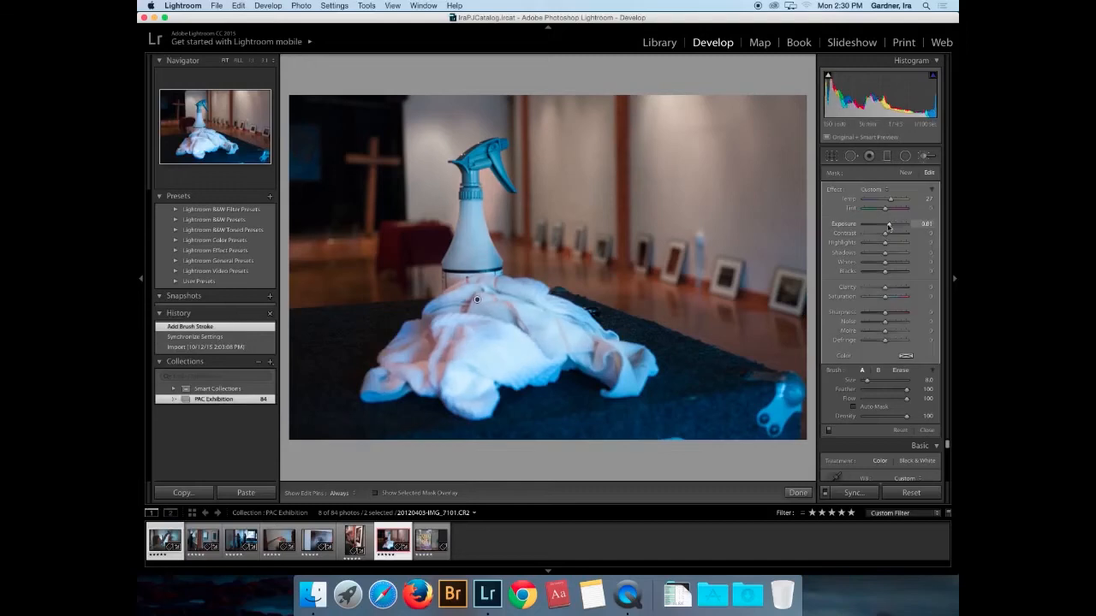
left_click_drag(890, 227, 885, 226)
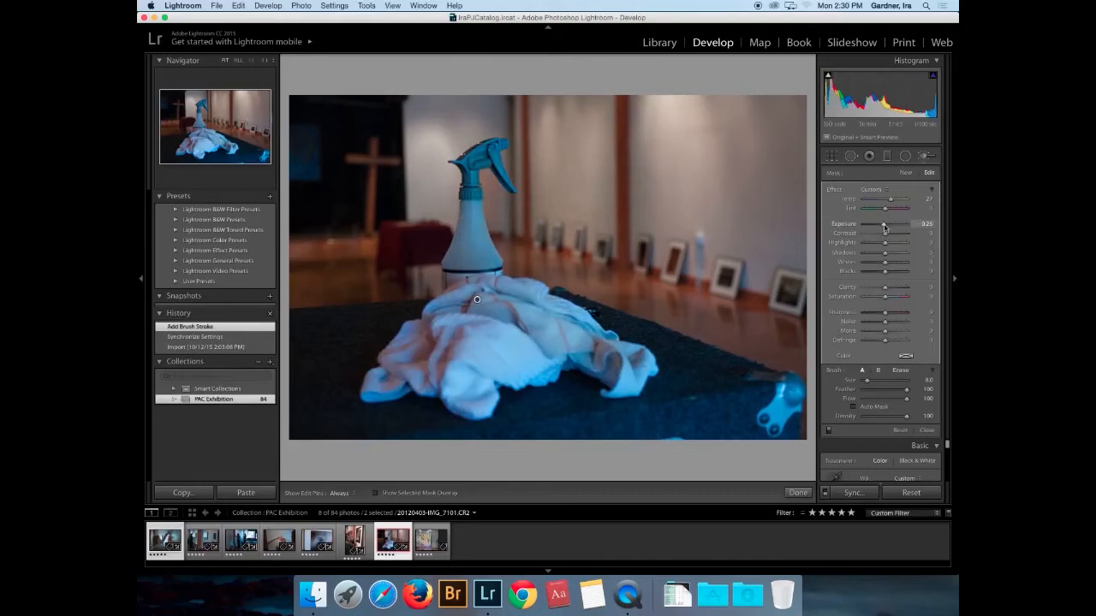
left_click_drag(885, 227, 884, 227)
double_click(885, 225)
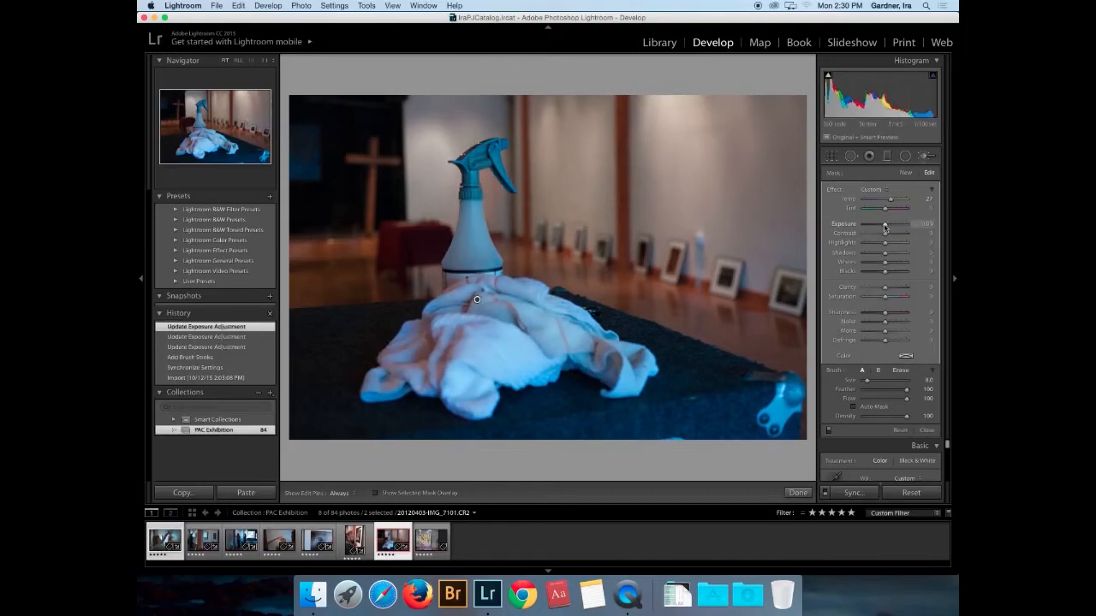
left_click_drag(892, 201, 894, 200)
key("h")
left_click_drag(627, 385, 628, 381)
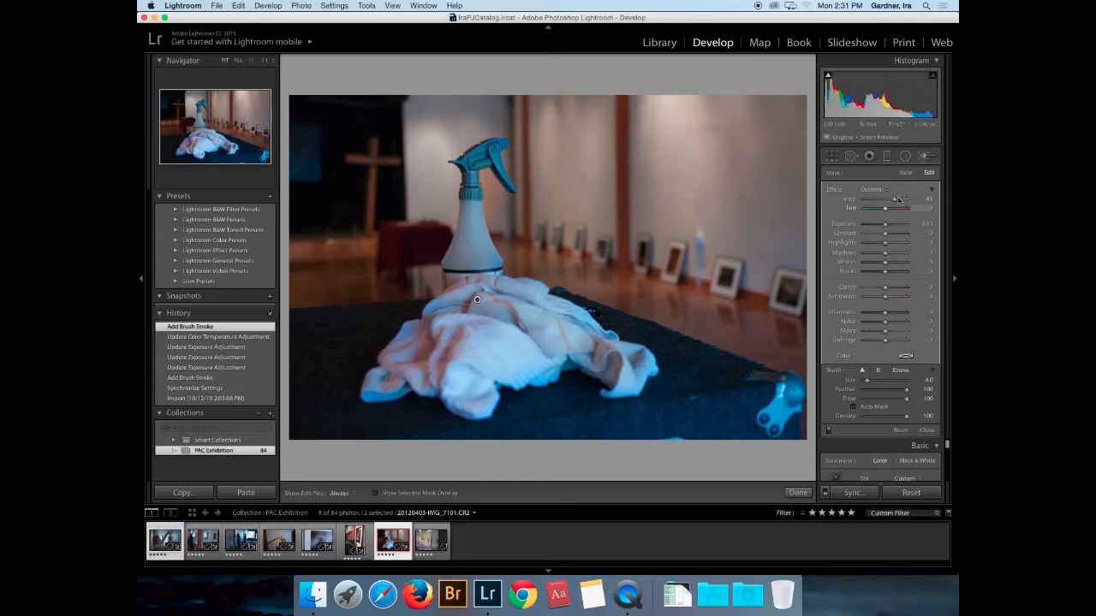
- Lower the brushed area's warmth to a Temp of 33
left_click_drag(895, 202, 893, 202)
left_click_drag(893, 202, 893, 202)
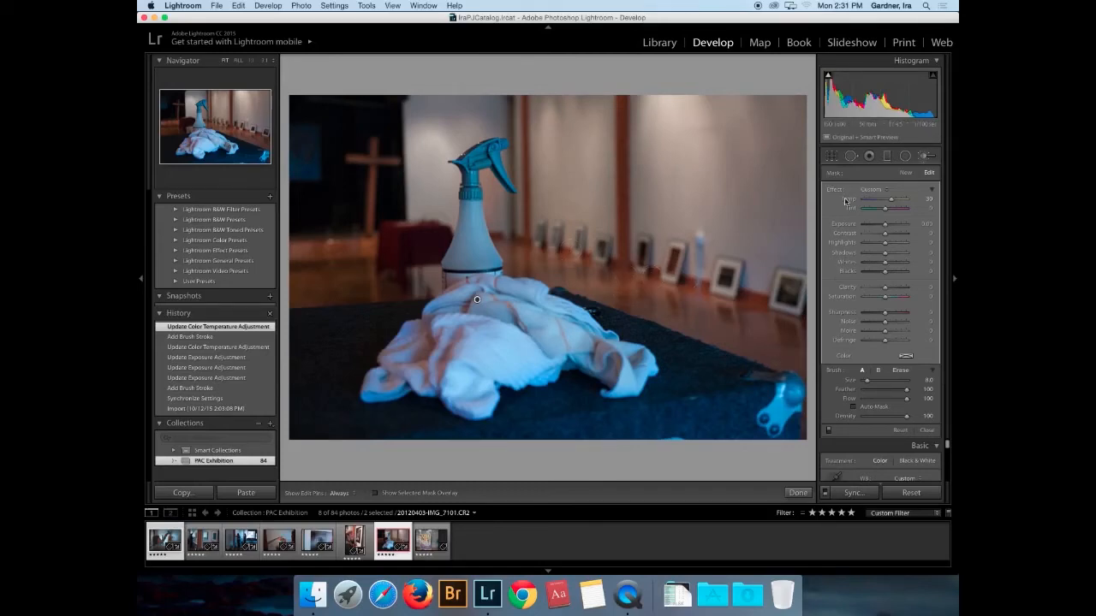
left_click(932, 189)
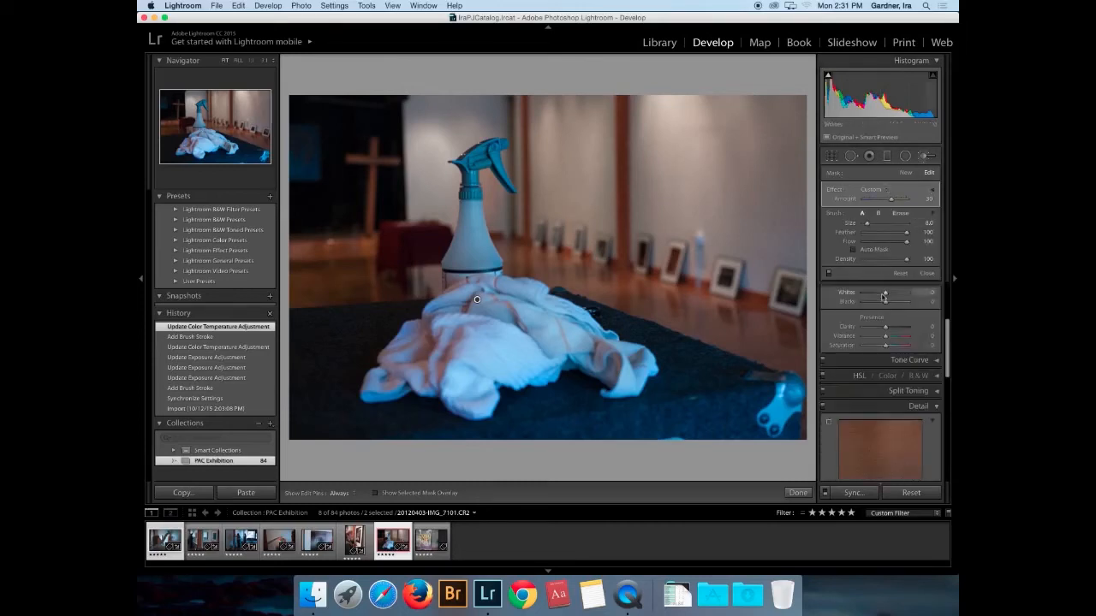
- Raise the spray-bottle photo's Basic Shadows to +88
left_click_drag(947, 342, 947, 318)
left_click_drag(884, 370, 906, 368)
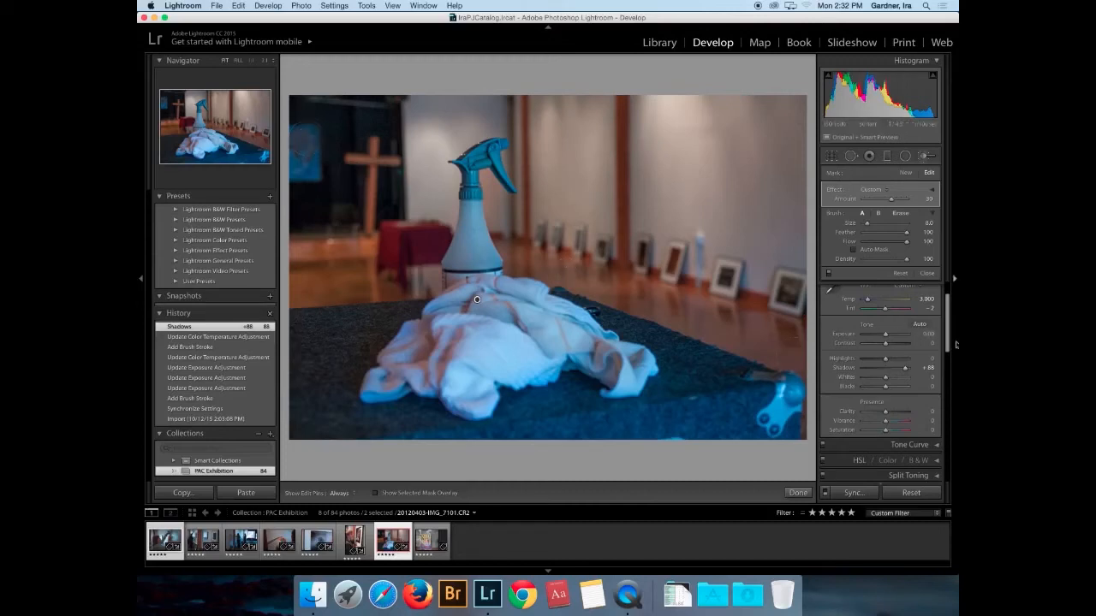
left_click_drag(947, 342, 946, 423)
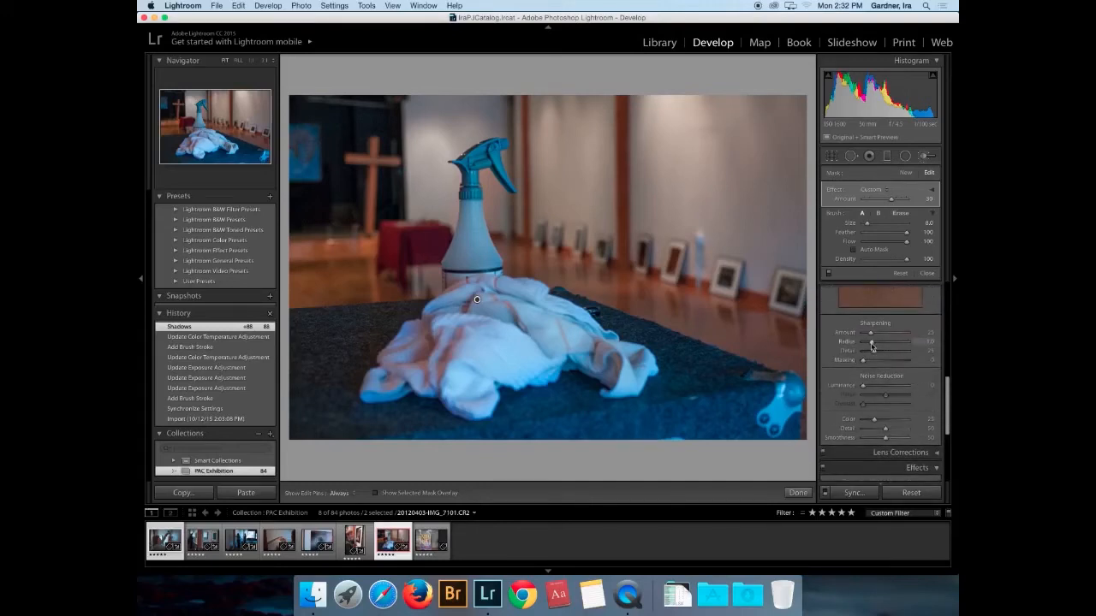
- Set Detail sharpening Radius to 0.8 and settle the Amount at 51 after trying higher values
left_click_drag(870, 343, 869, 343)
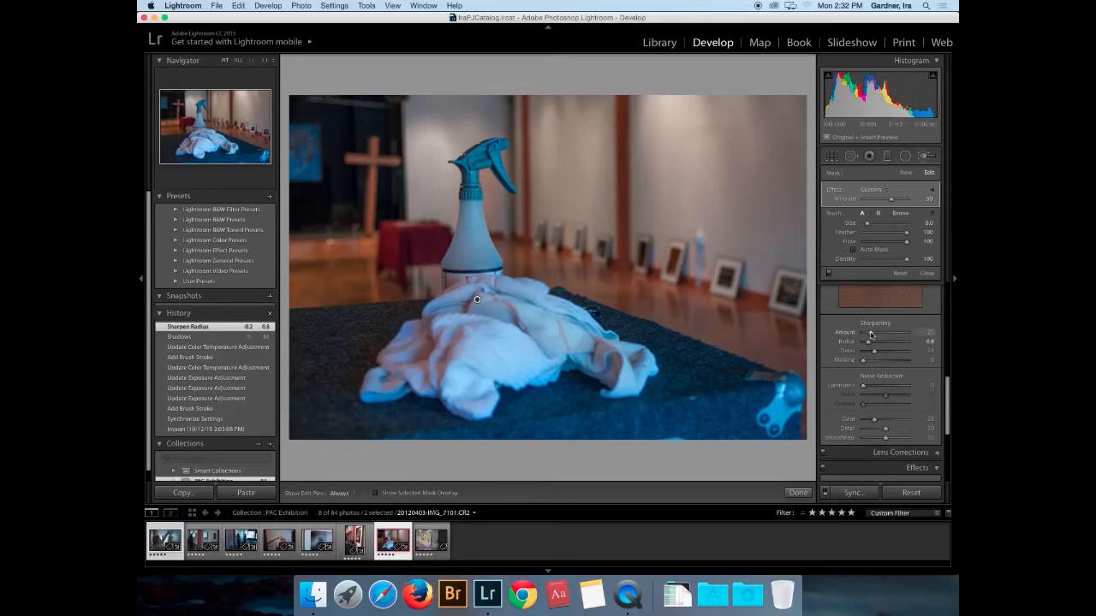
left_click_drag(871, 333, 881, 334)
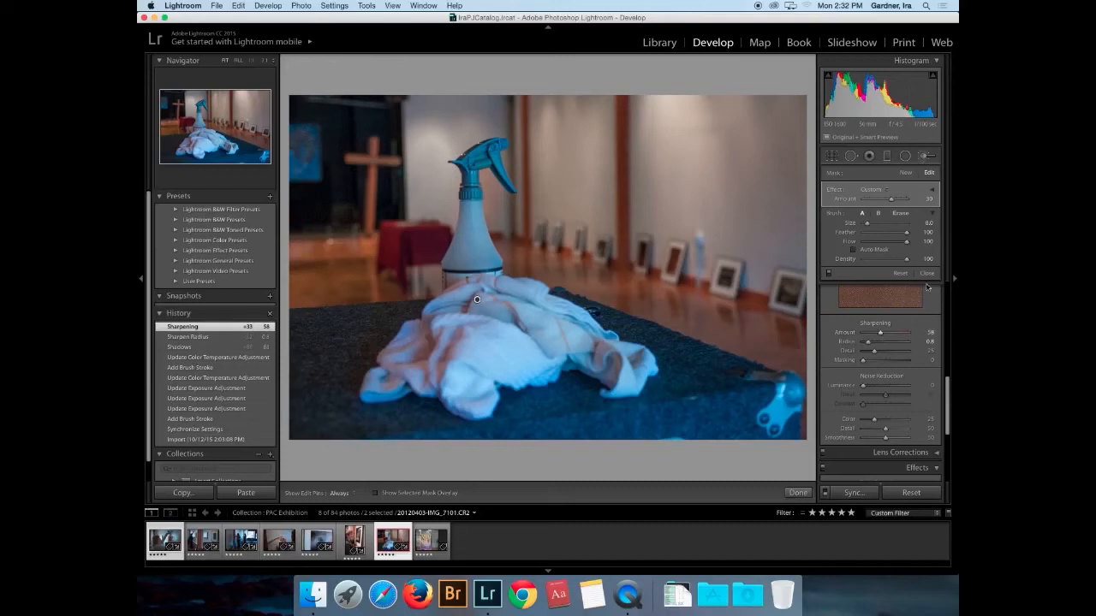
left_click_drag(948, 390, 947, 360)
left_click_drag(880, 431, 907, 430)
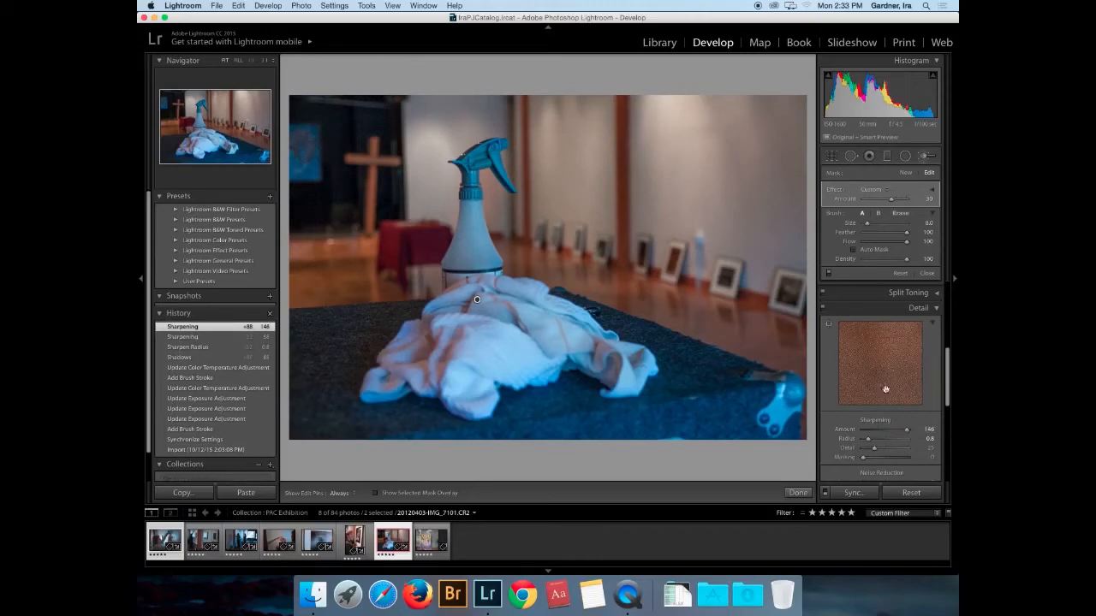
left_click_drag(909, 432, 879, 433)
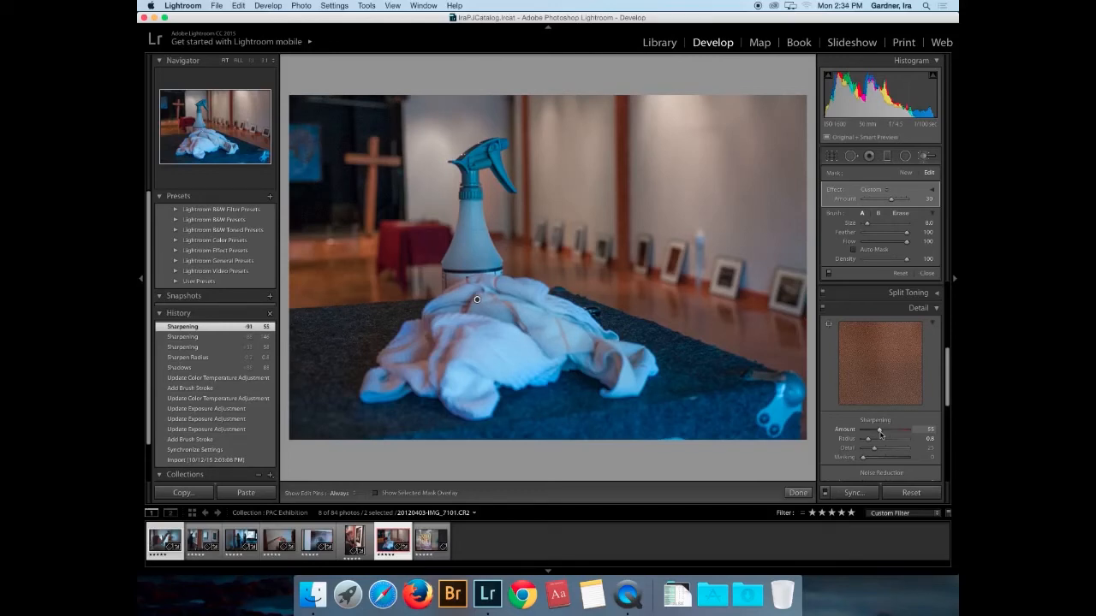
left_click_drag(879, 432, 877, 433)
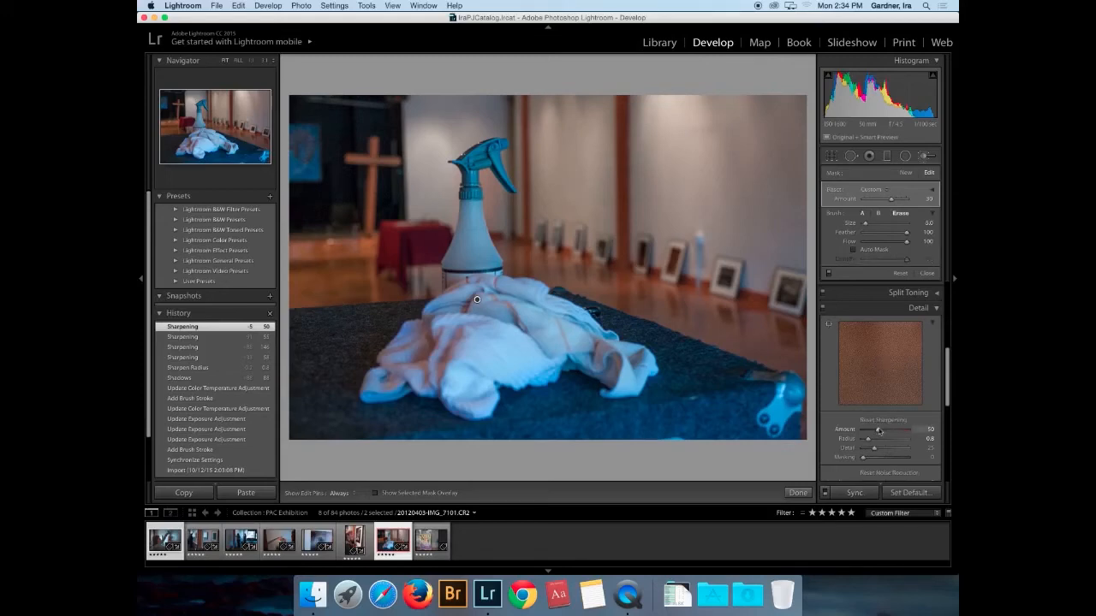
left_click_drag(877, 429, 878, 433)
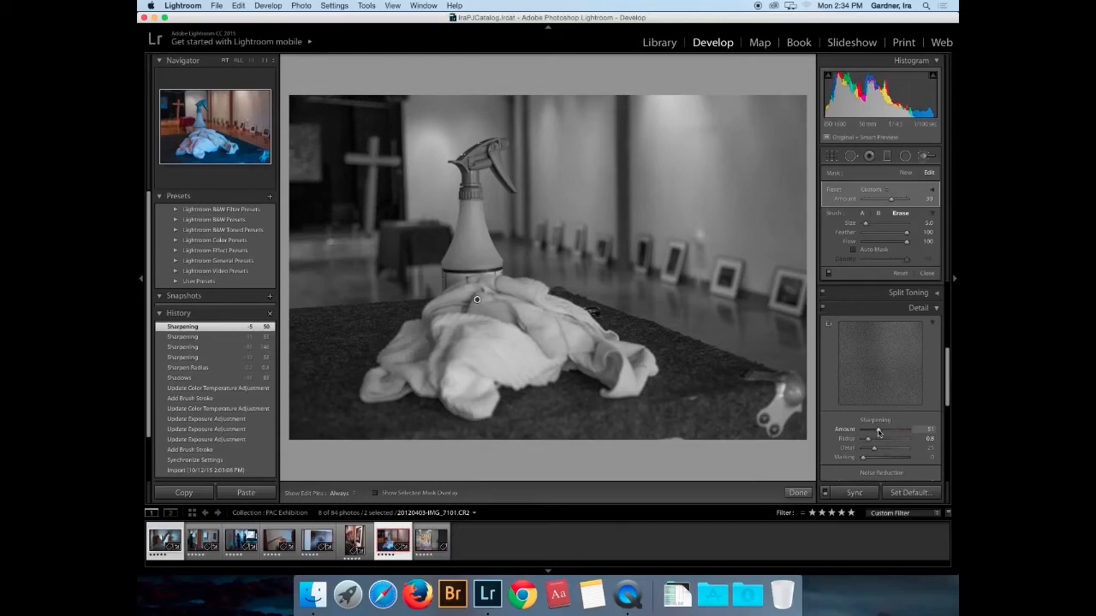
mouse_move(877, 432)
left_mouse_down()
mouse_move(893, 433)
mouse_move(878, 433)
left_mouse_up()
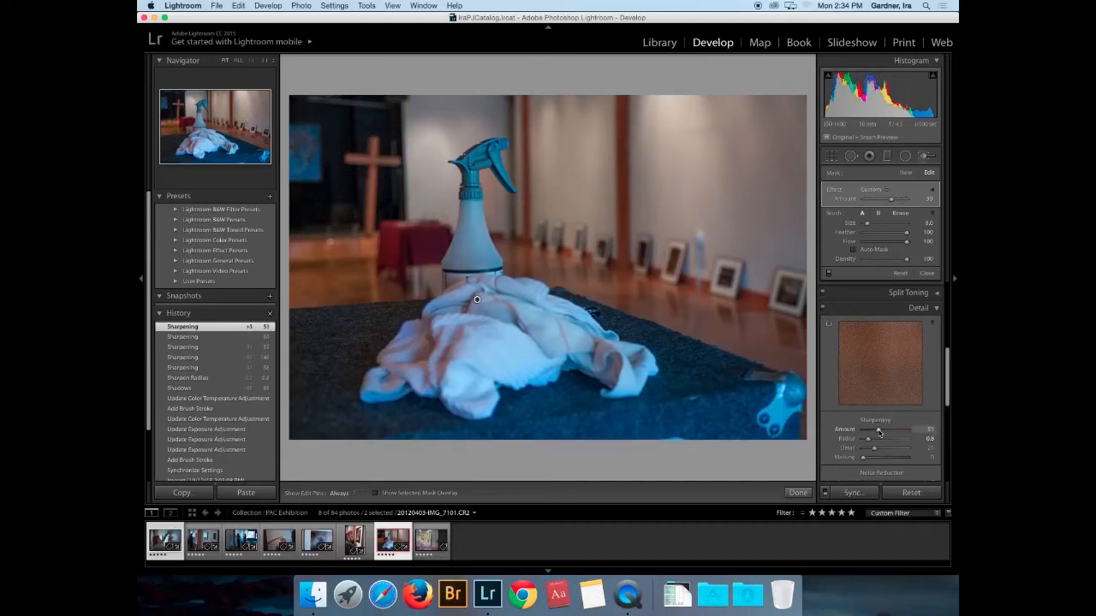
key("alt")
left_click_drag(869, 444, 926, 443)
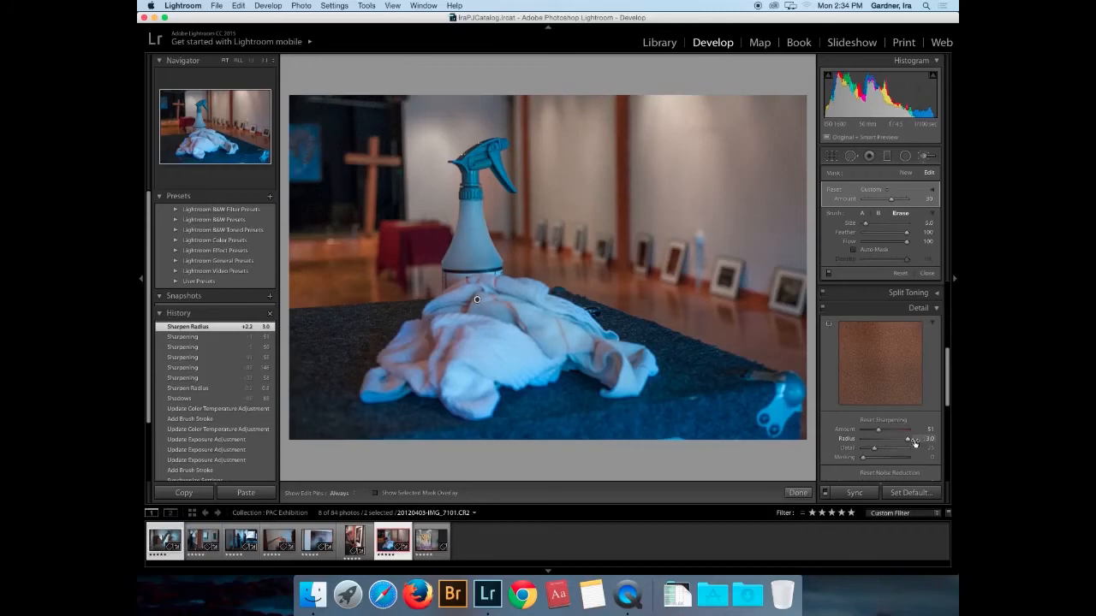
left_click_drag(909, 443, 868, 443)
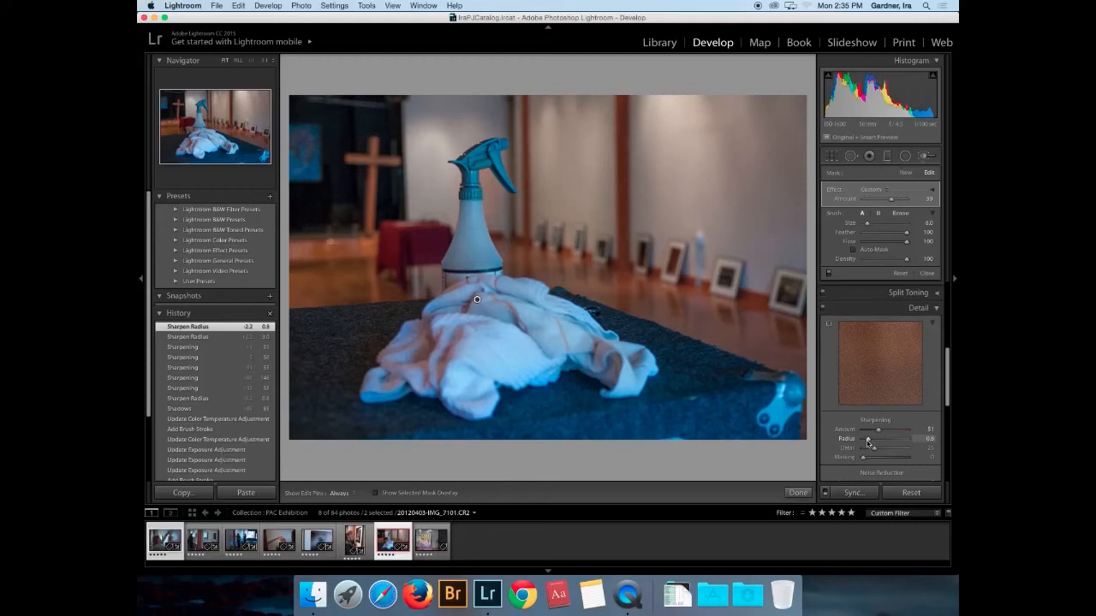
- Select all eight filmstrip photos with Cmd+A and return to the Library grid
key("super")
key("super+a")
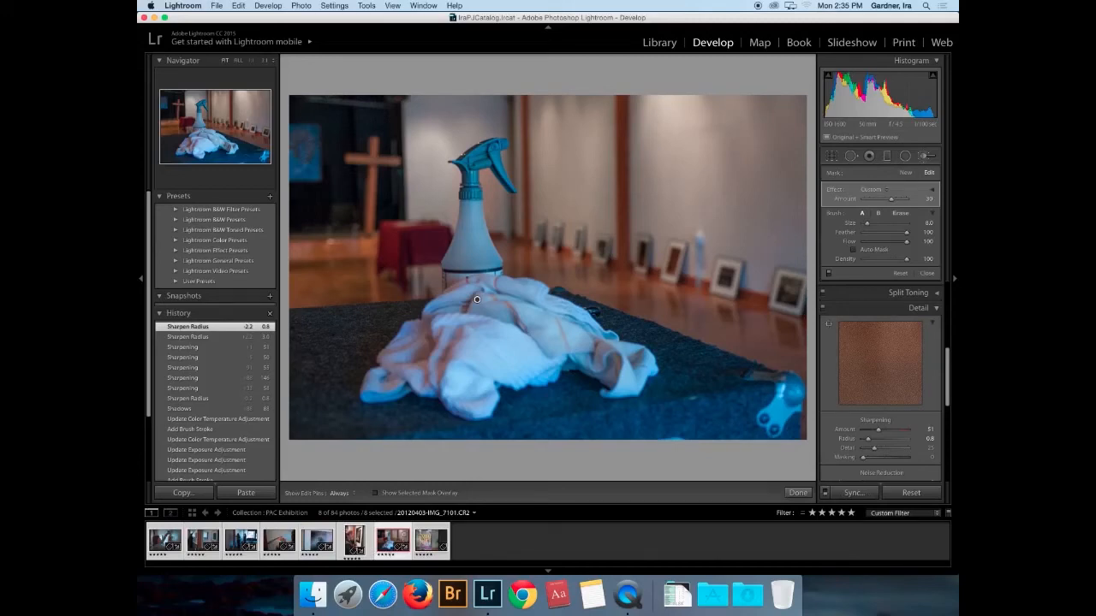
left_click(217, 6)
left_click(217, 6)
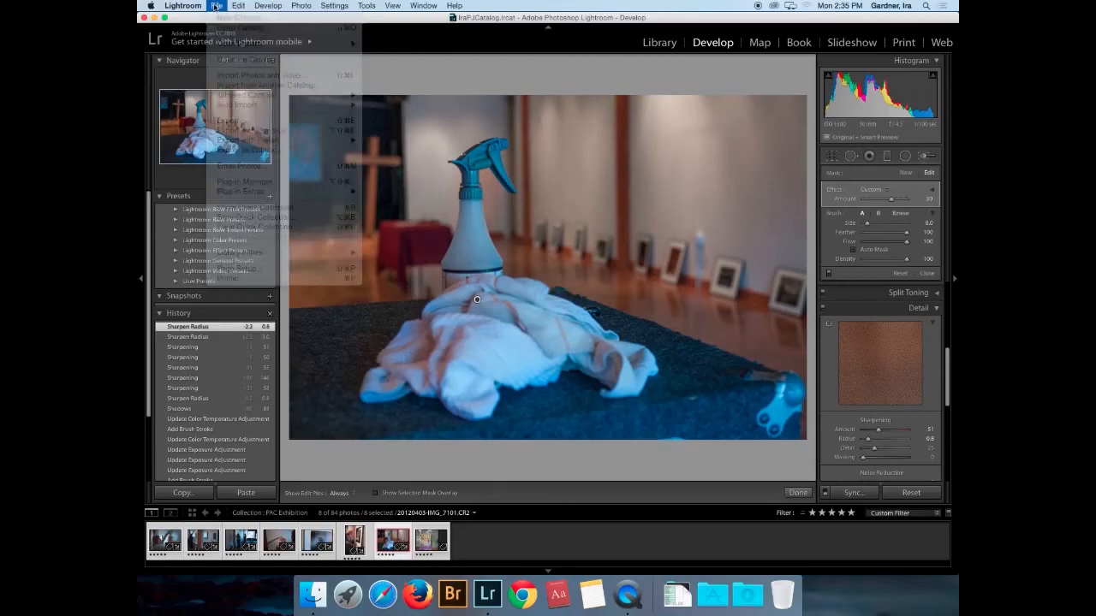
left_click(660, 43)
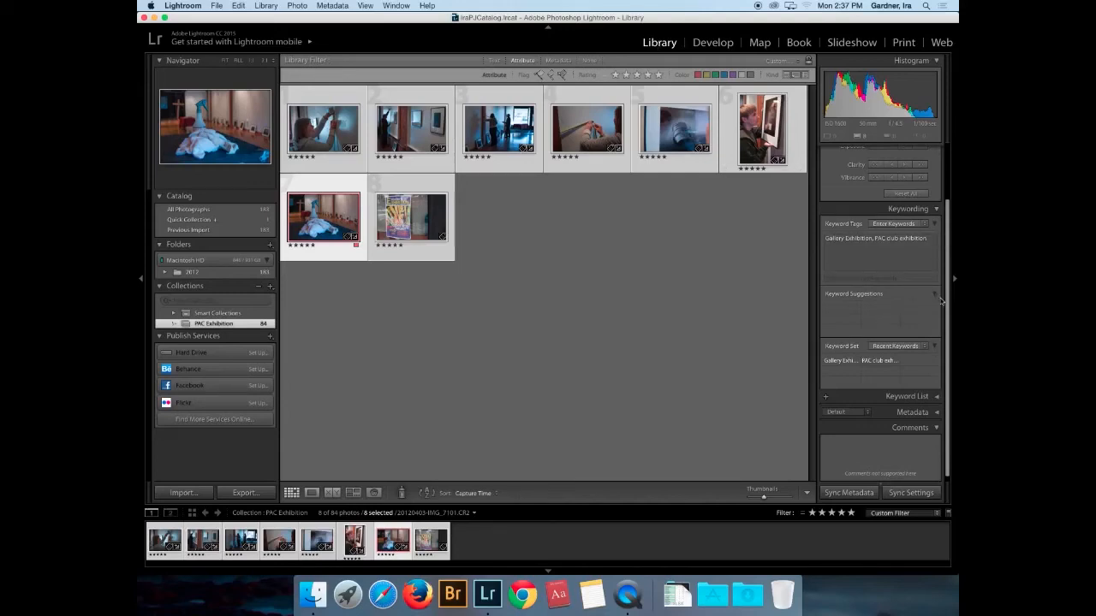
- Expand the Library Metadata panel for the eight selected photos
left_click(938, 413)
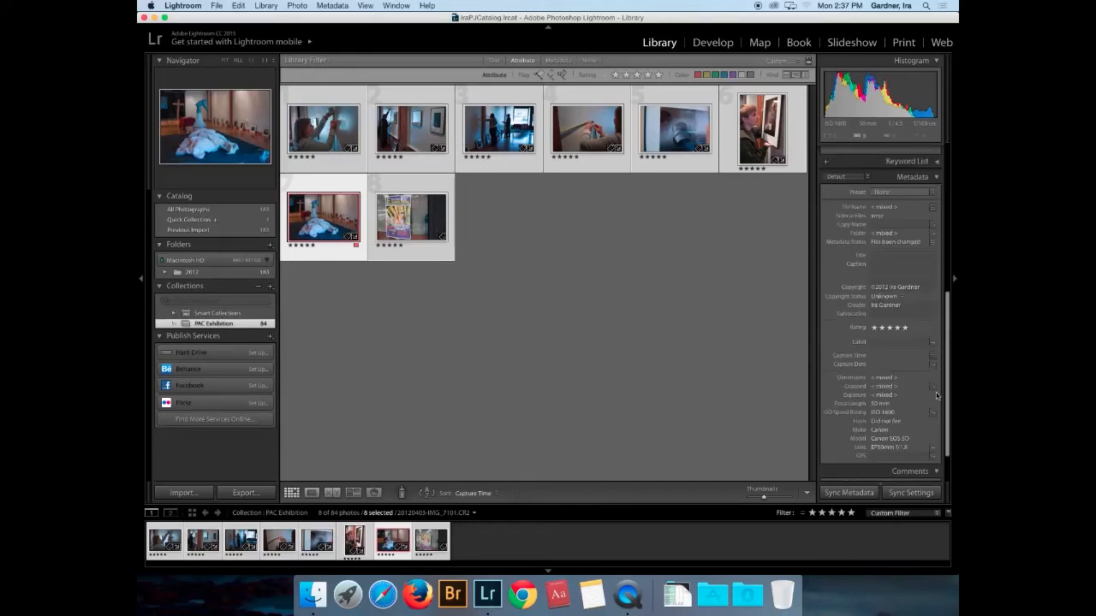
- Set Copyright Status to Copyrighted and apply it to all eight selected photos
left_click(899, 297)
left_click(895, 303)
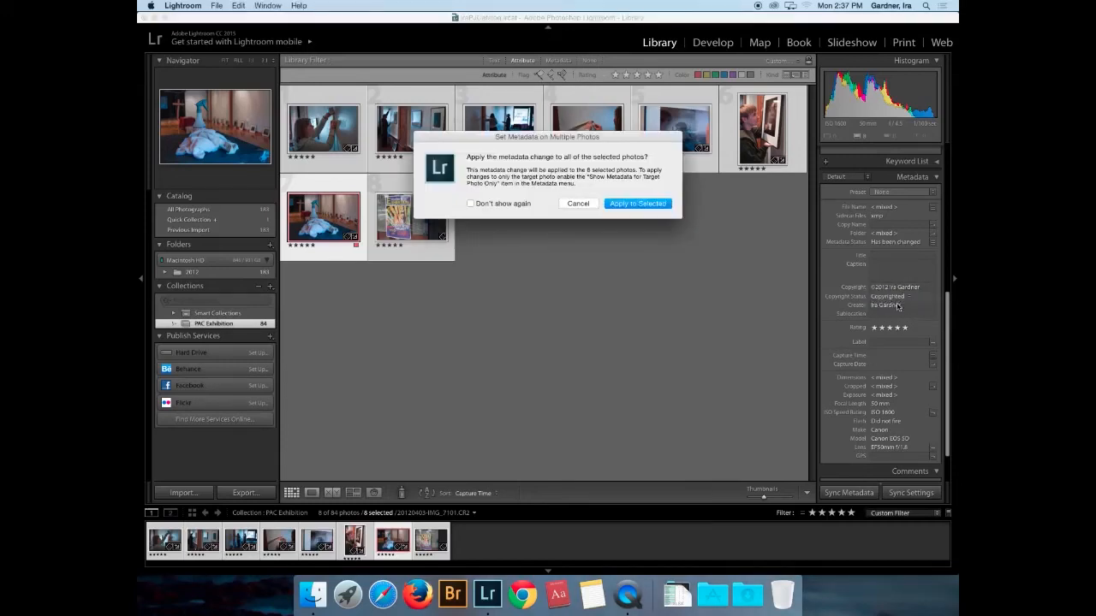
left_click(643, 206)
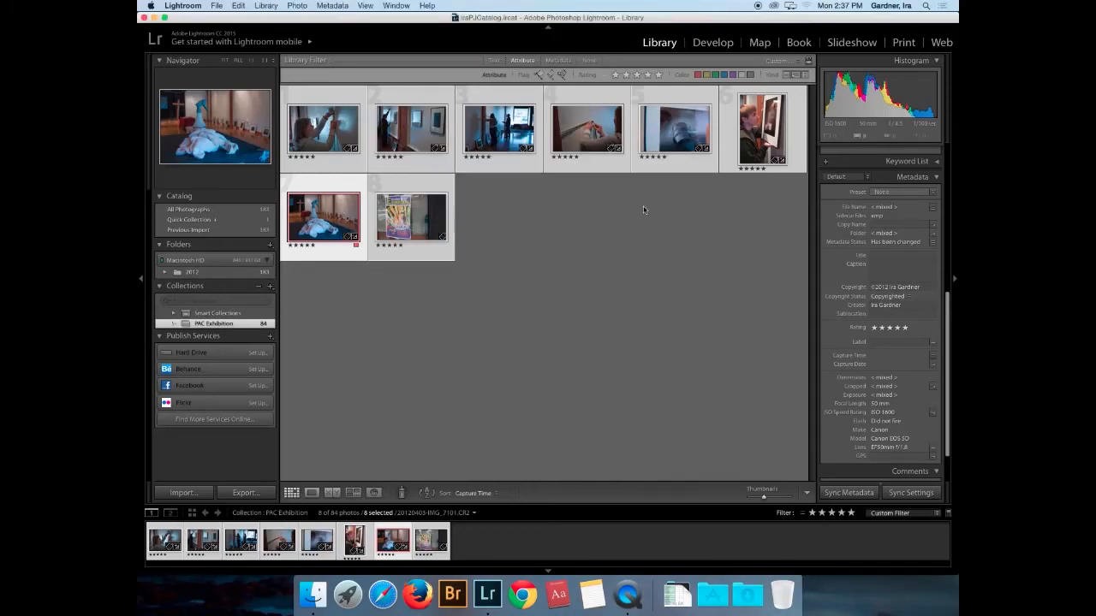
left_click(330, 134)
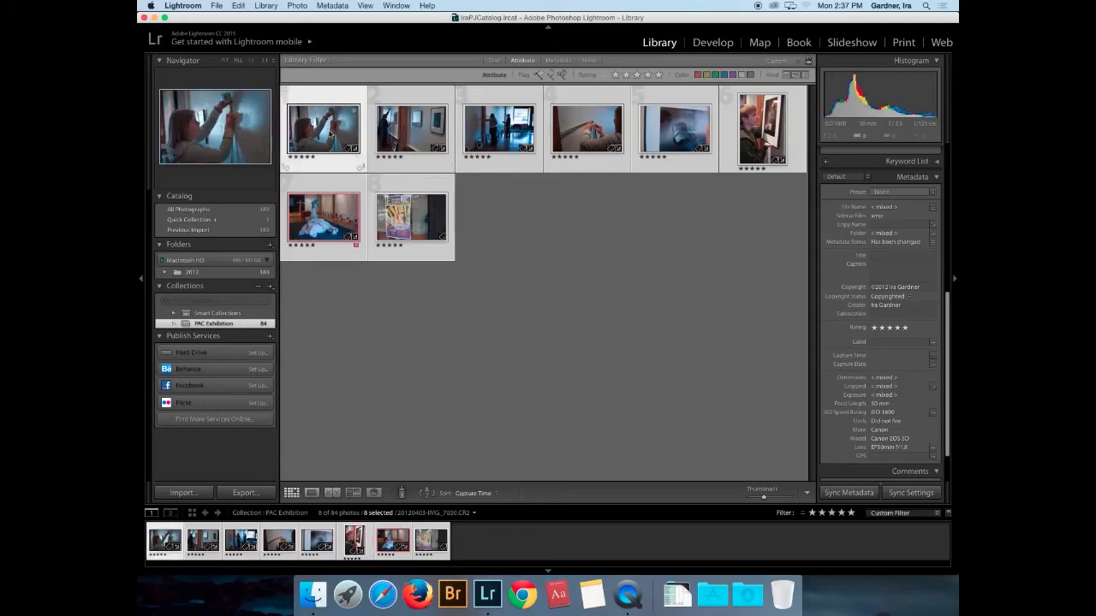
- Caption the photos: a member measures a wall before hanging artwork for the April 3, 2012 SFCC exhibit
left_click(879, 267)
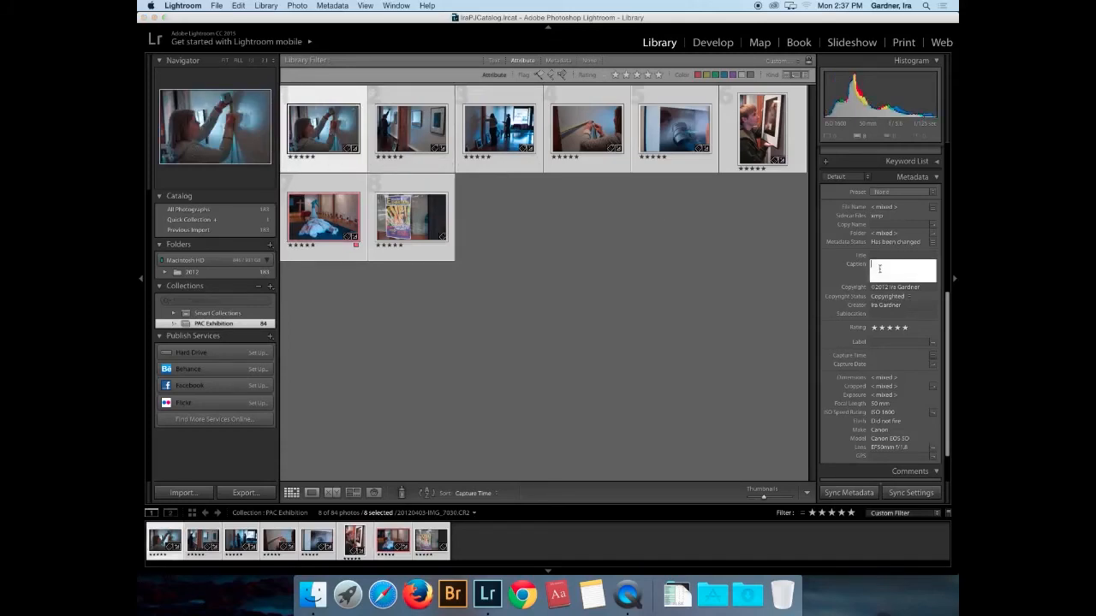
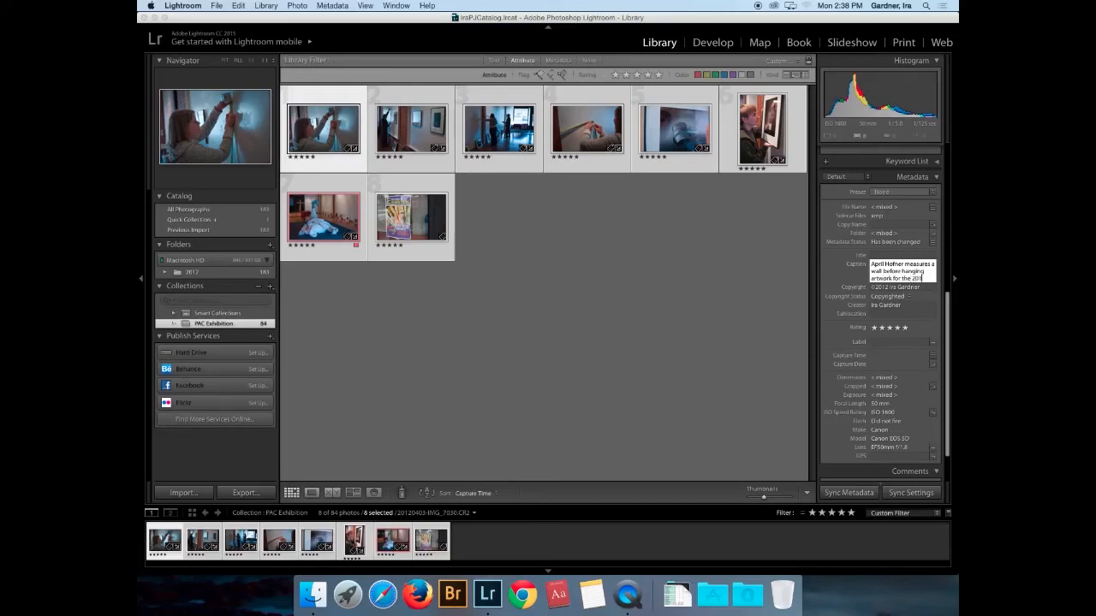
type("SFCC Photo")
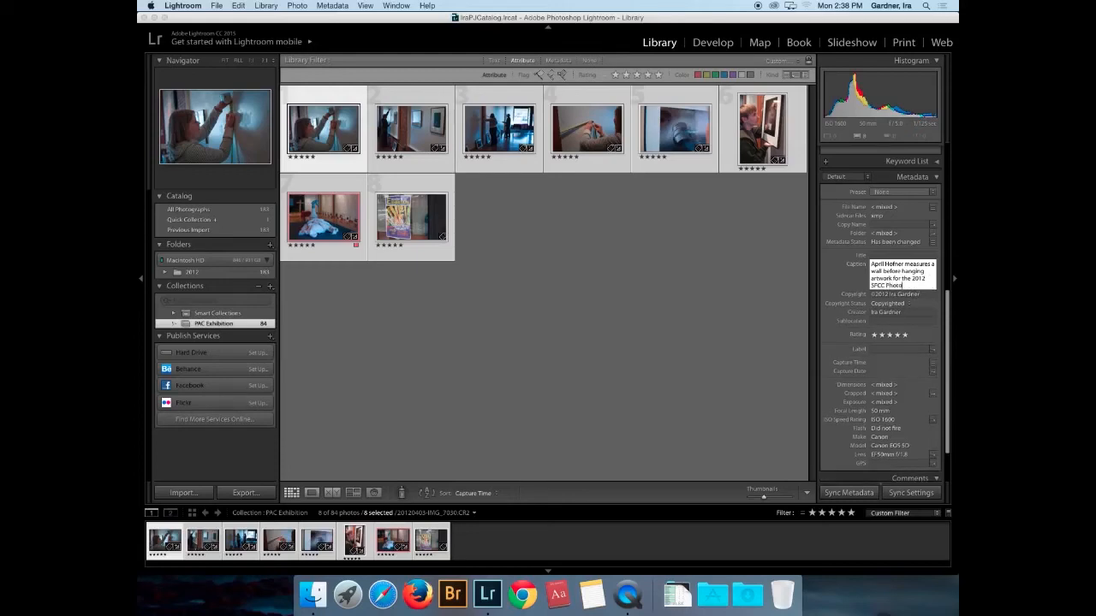
type(" Arts Club exh")
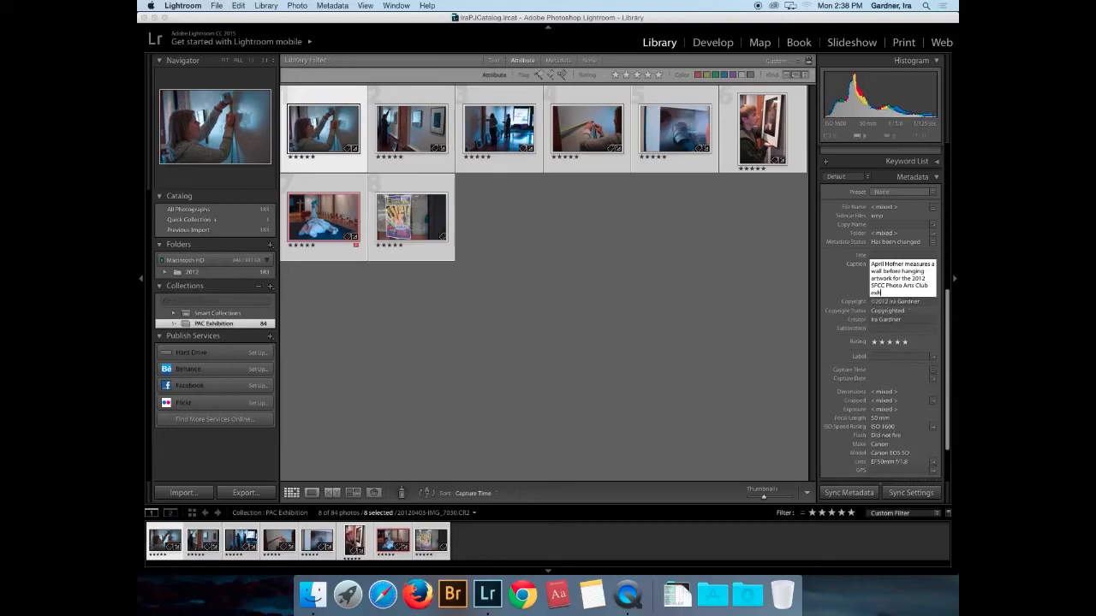
type("ibit on April 3, 2012")
key("Return")
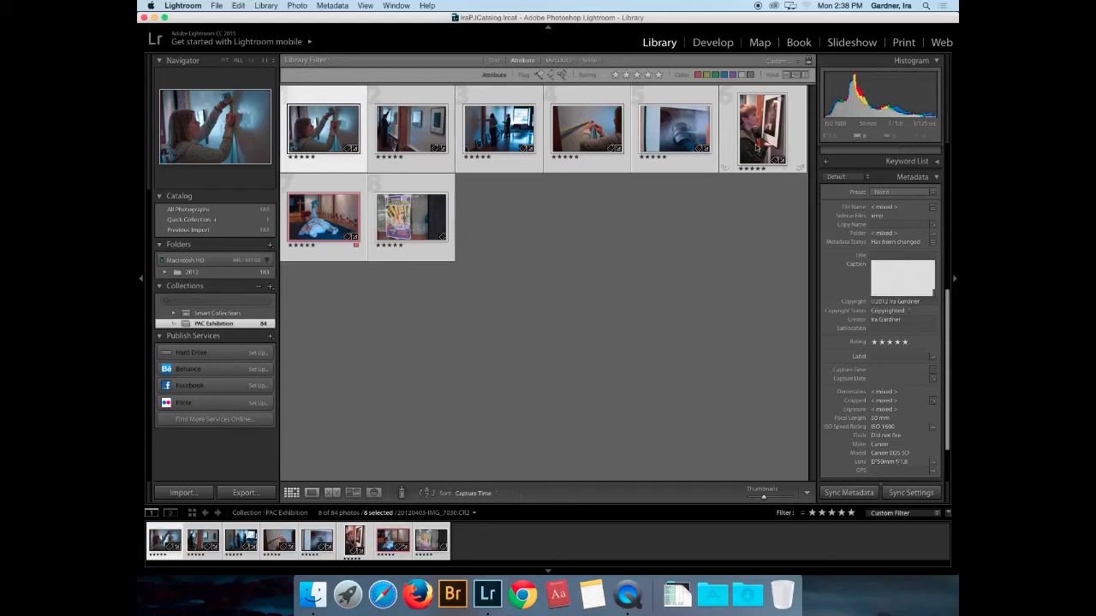
- Select only the photo of the person holding a frame and begin replacing its caption
left_click(757, 148)
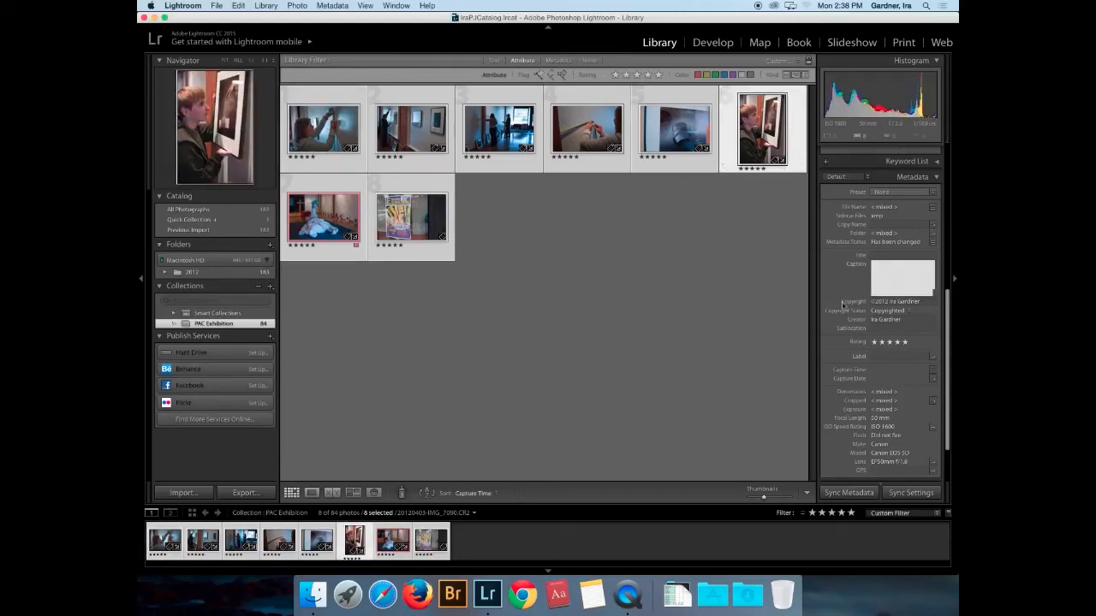
left_click(893, 284)
left_click(391, 541)
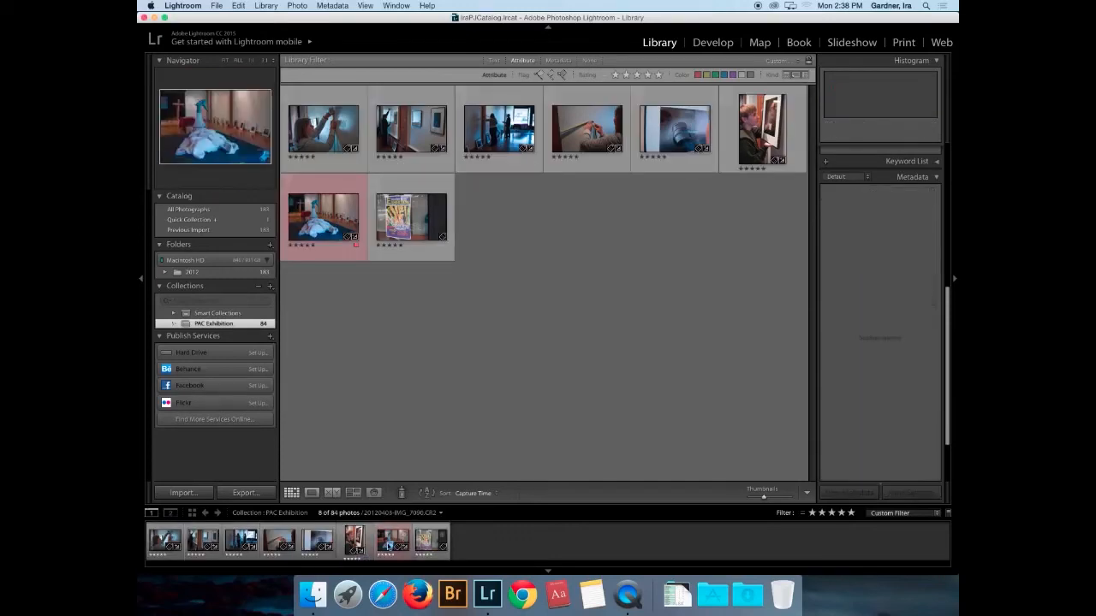
left_click(355, 540)
left_click(899, 285)
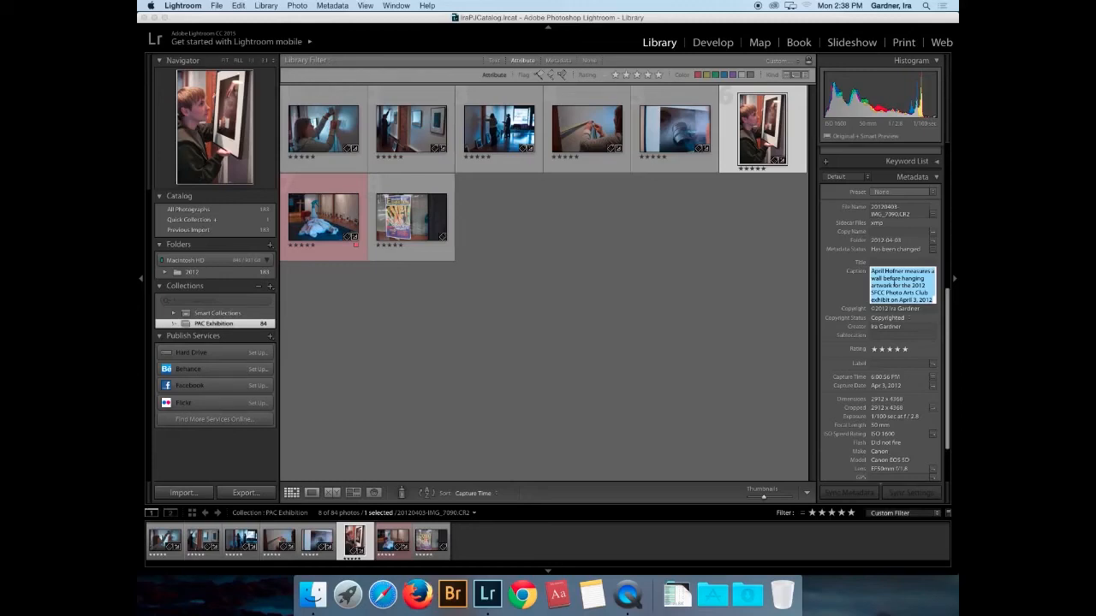
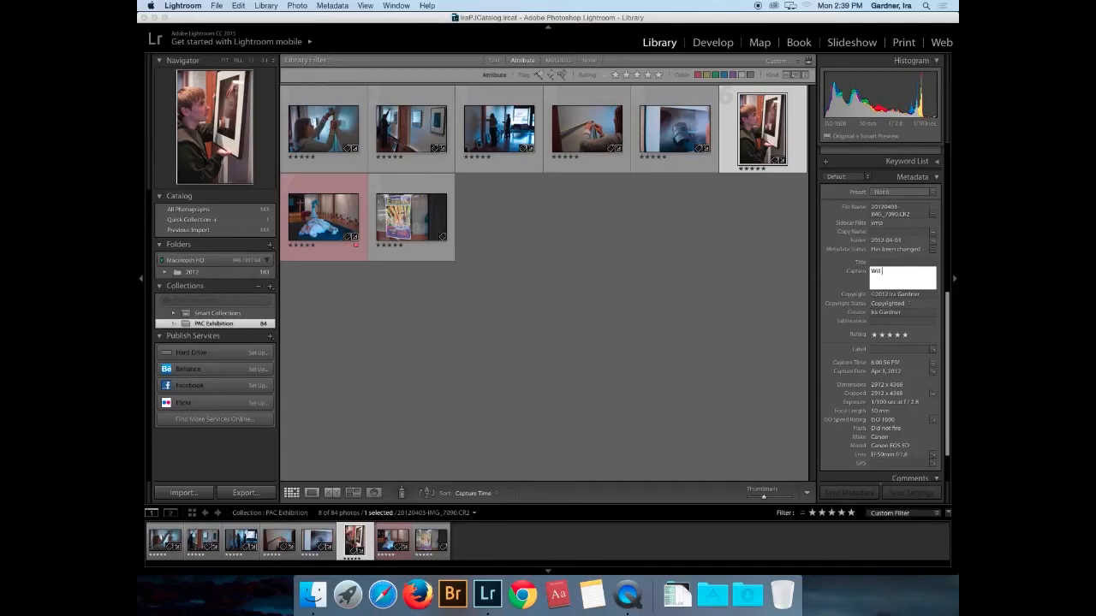
- Finish the caption about adjusting a framed photograph for the 2012 exhibit at Barilli Wine Cellars, downtown Spokane
type("ation for")
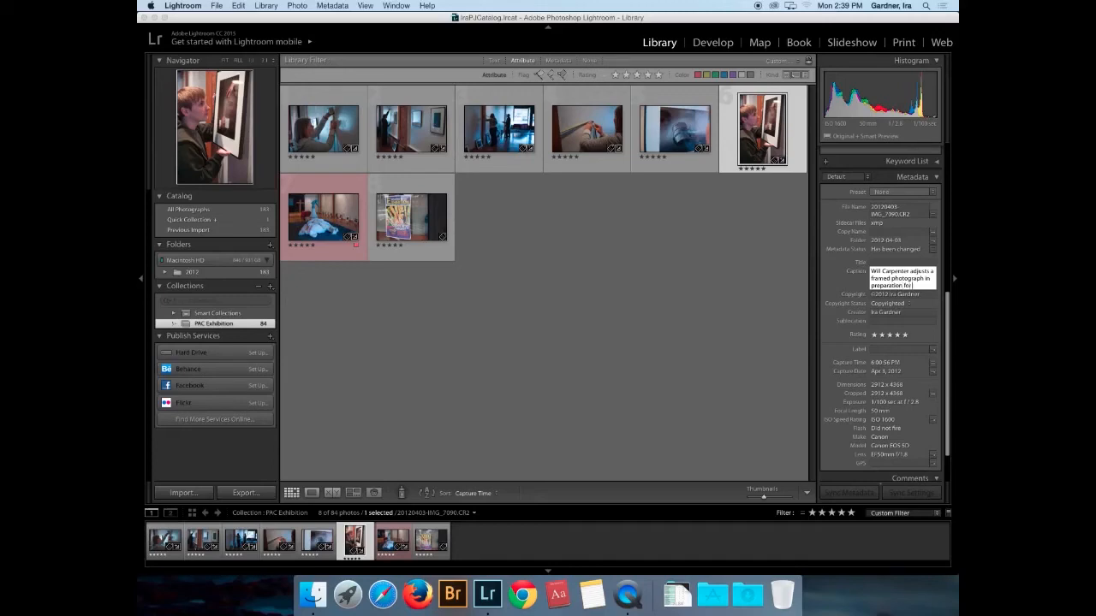
type(" the 2012")
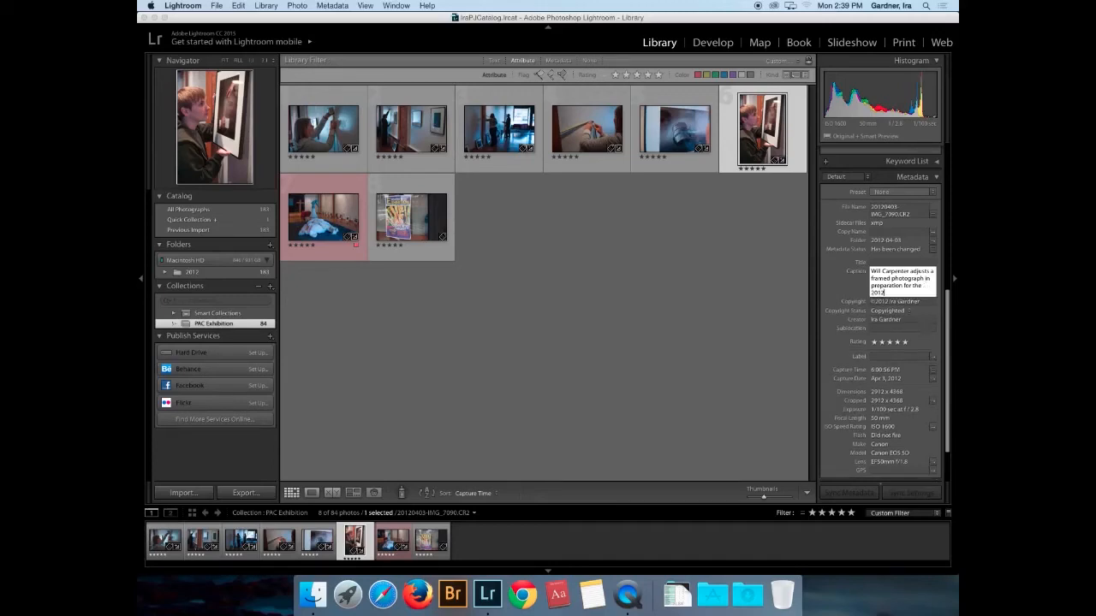
type(" SFCC Photo Arts Exhibit")
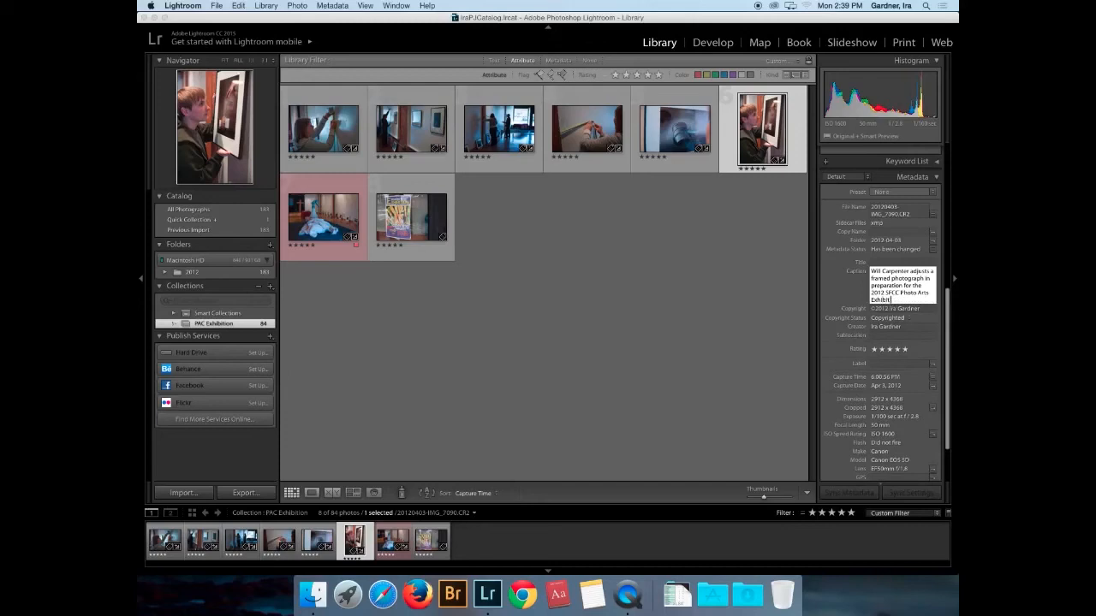
type(" held at Barilli Wine Cellars")
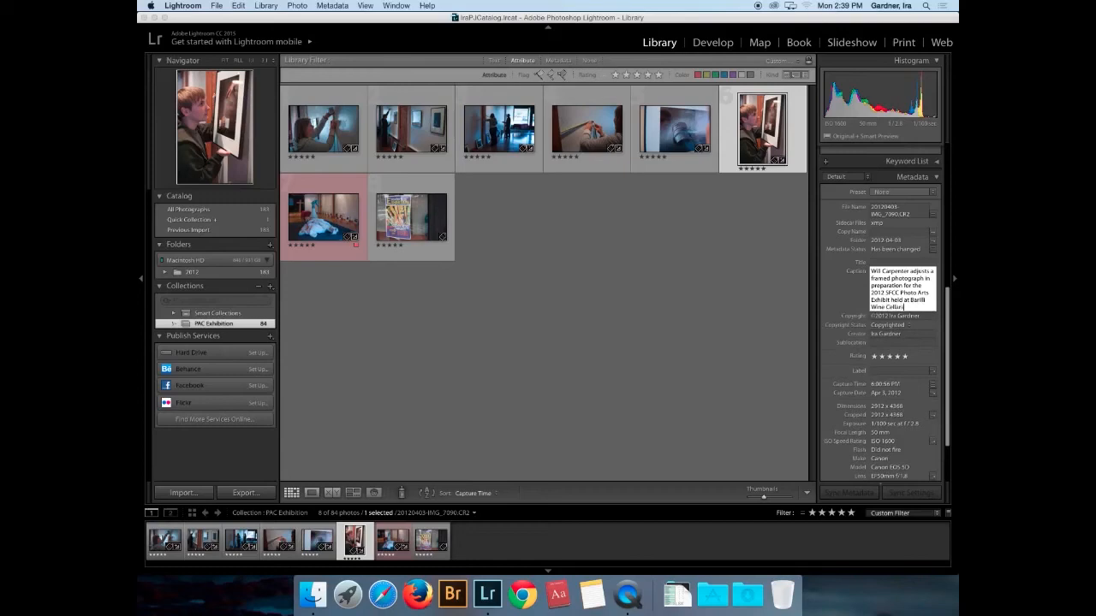
type(" in downstow")
key("BackSpace")
key("BackSpace")
key("BackSpace")
key("BackSpace")
type("town SPoka")
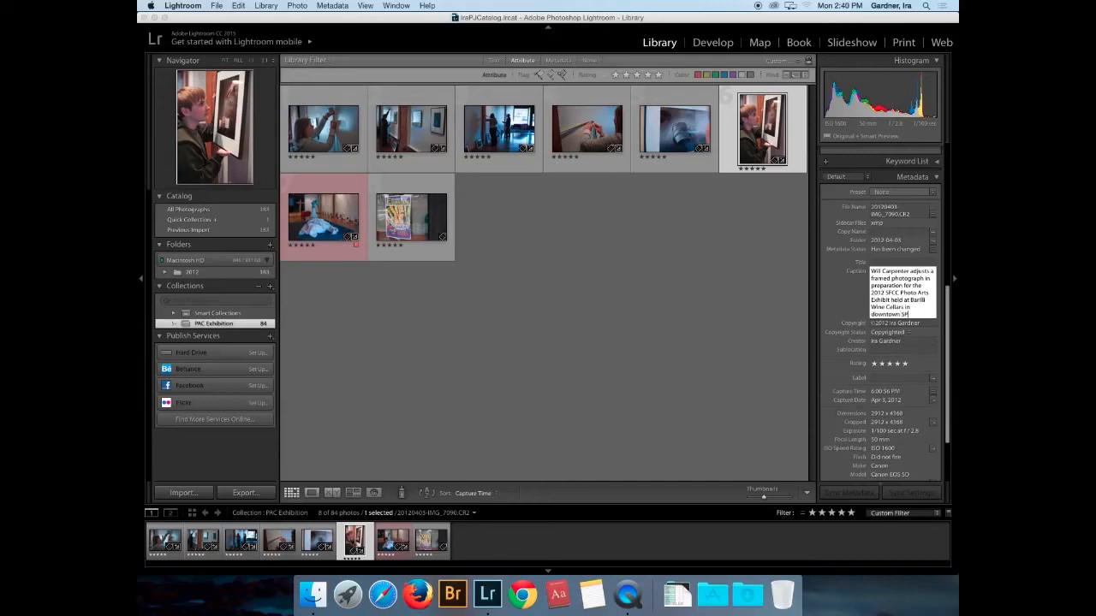
key("BackSpace")
key("BackSpace")
key("BackSpace")
key("BackSpace")
type("pokane")
key("Return")
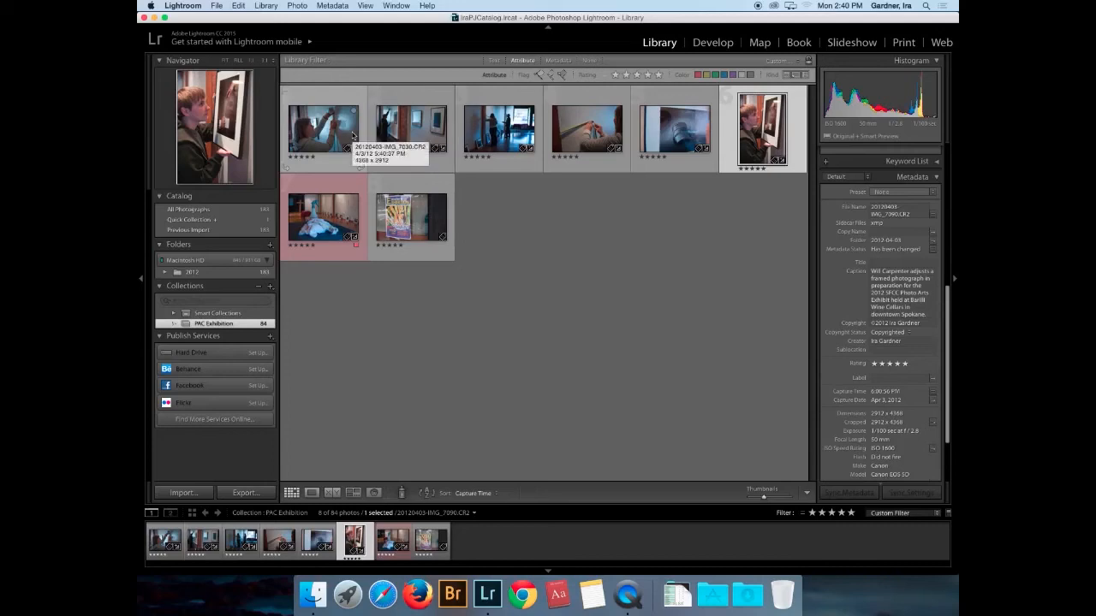
key("Right")
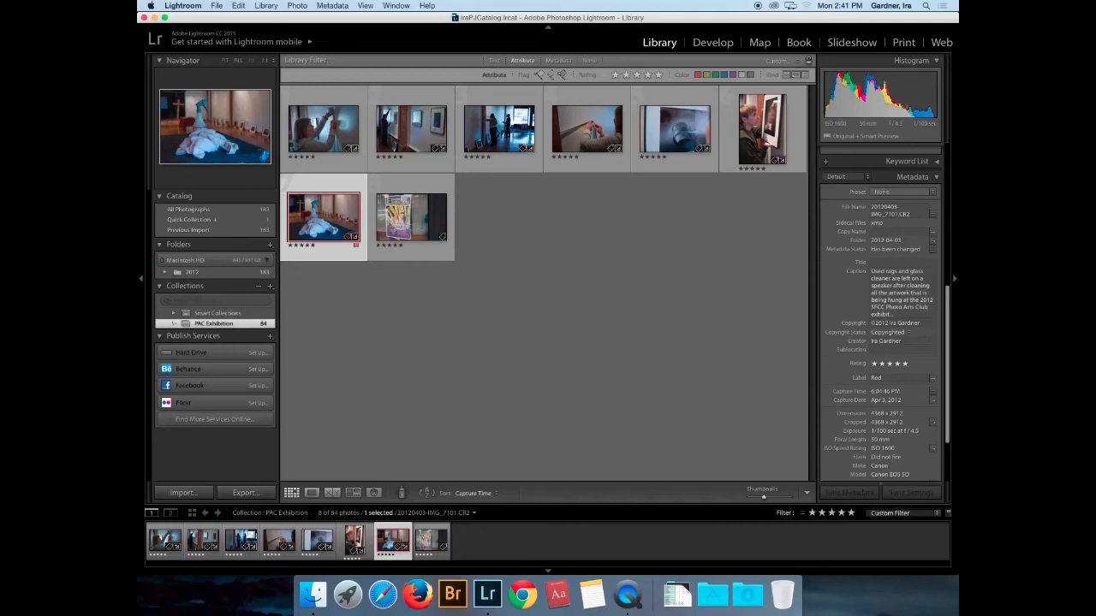
- Select all eight PAC Exhibition photos and bring up the Export dialog
left_click(322, 114)
key("super+a")
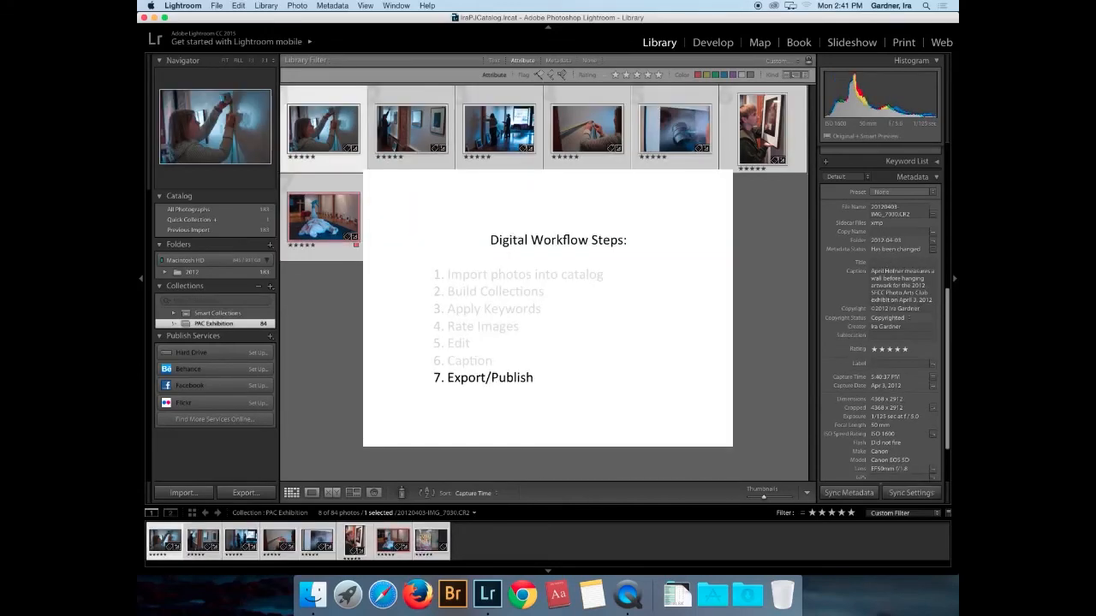
left_click(217, 6)
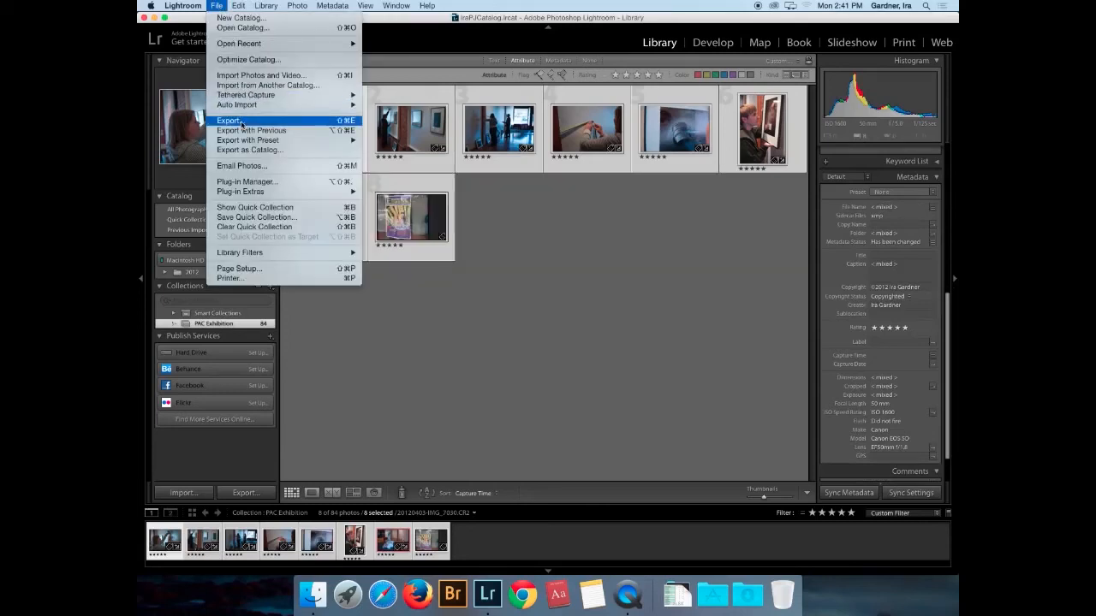
left_click(241, 125)
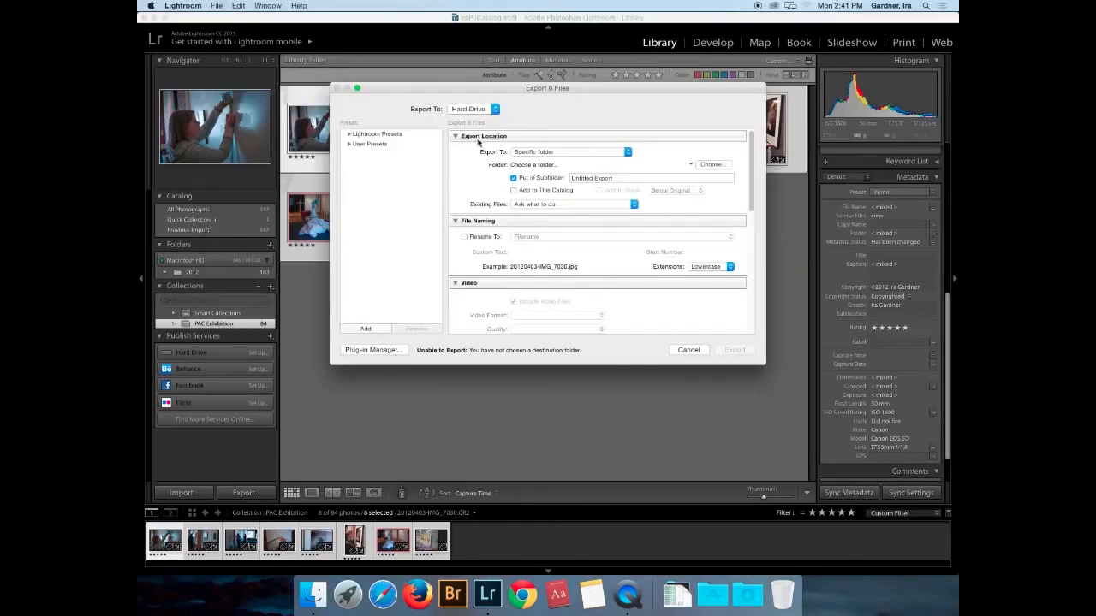
- Create a '2012 PAC Club Exhibit' folder on the Desktop and choose it as the export folder
left_click(726, 166)
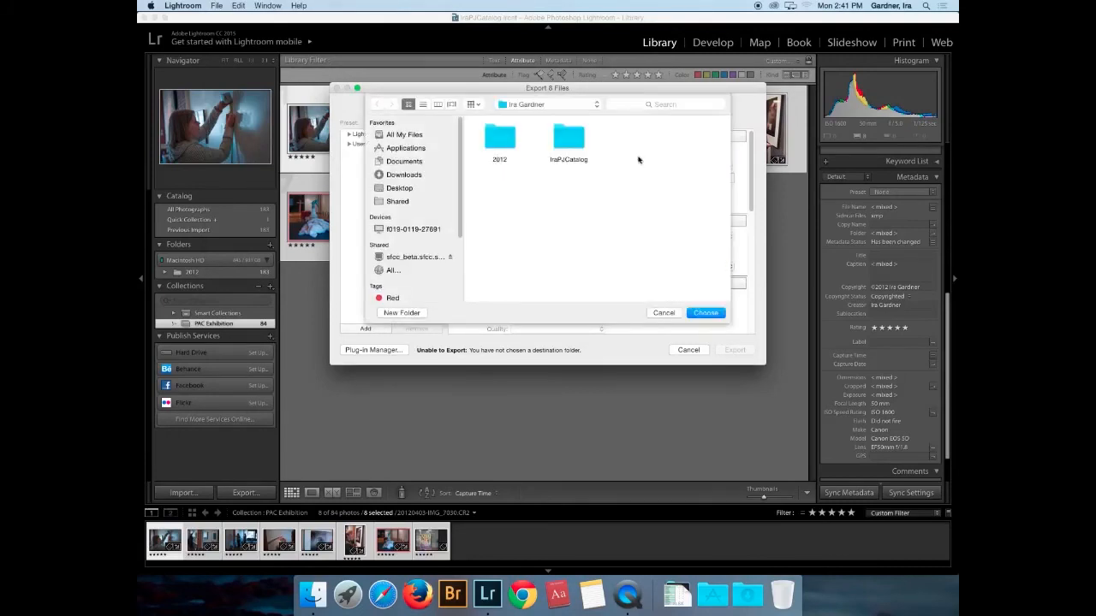
left_click(396, 190)
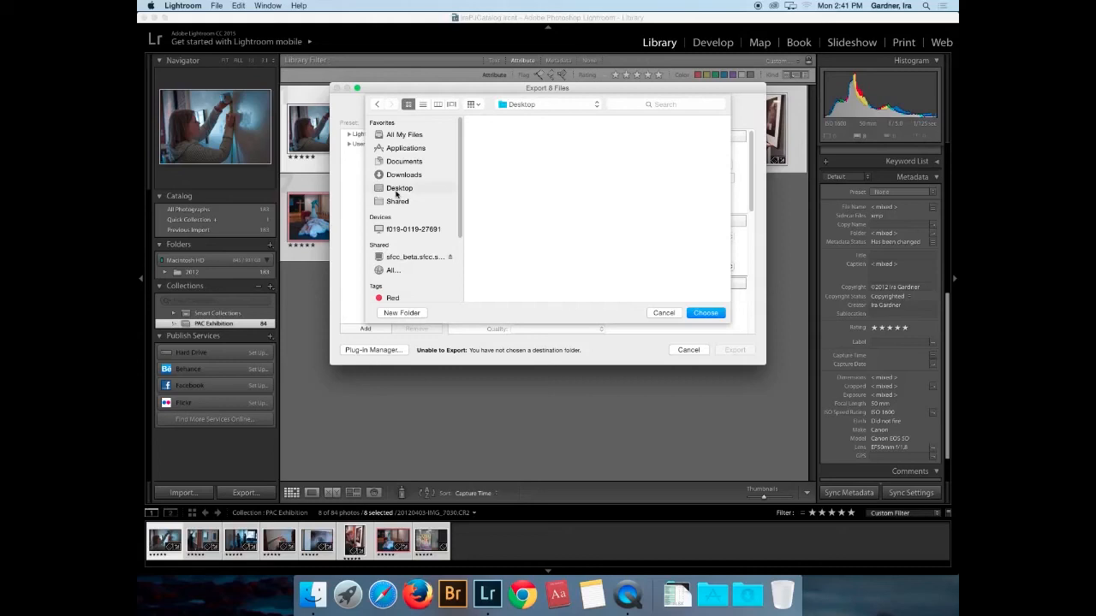
left_click(408, 313)
type("2012 PA")
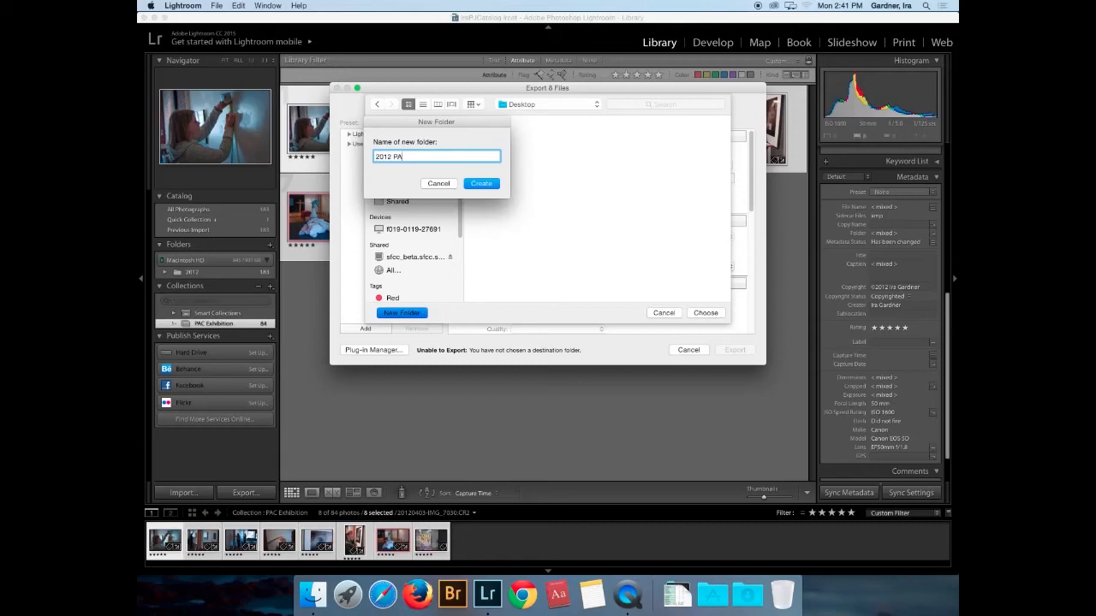
type("C Club Exhibit")
key("Return")
left_click(711, 313)
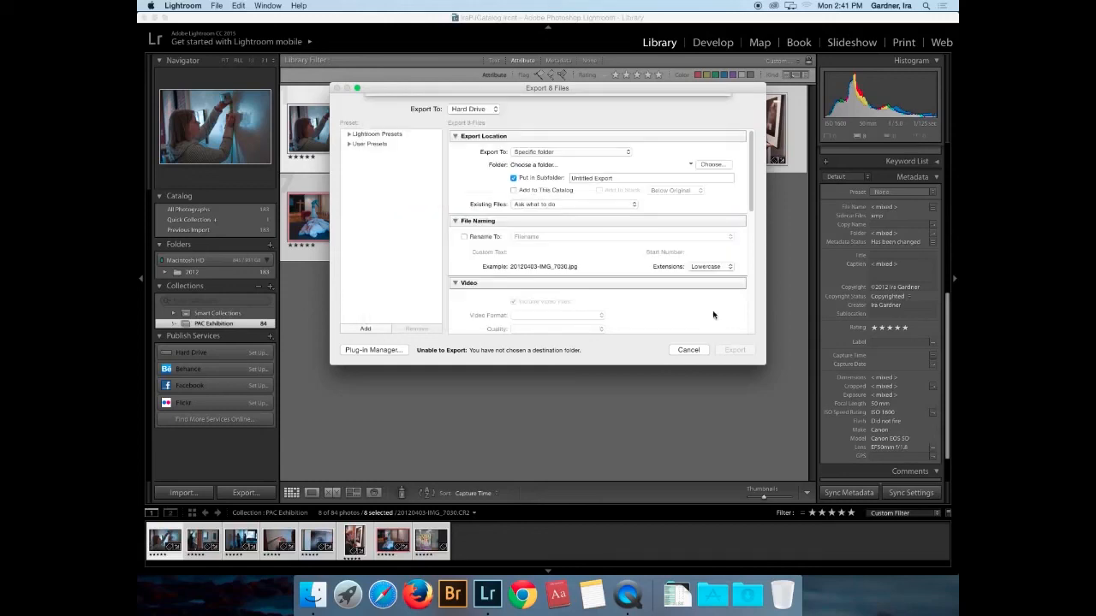
- Turn off Put in Subfolder and apply the Burn Full-Sized JPEGs export preset
left_click(514, 179)
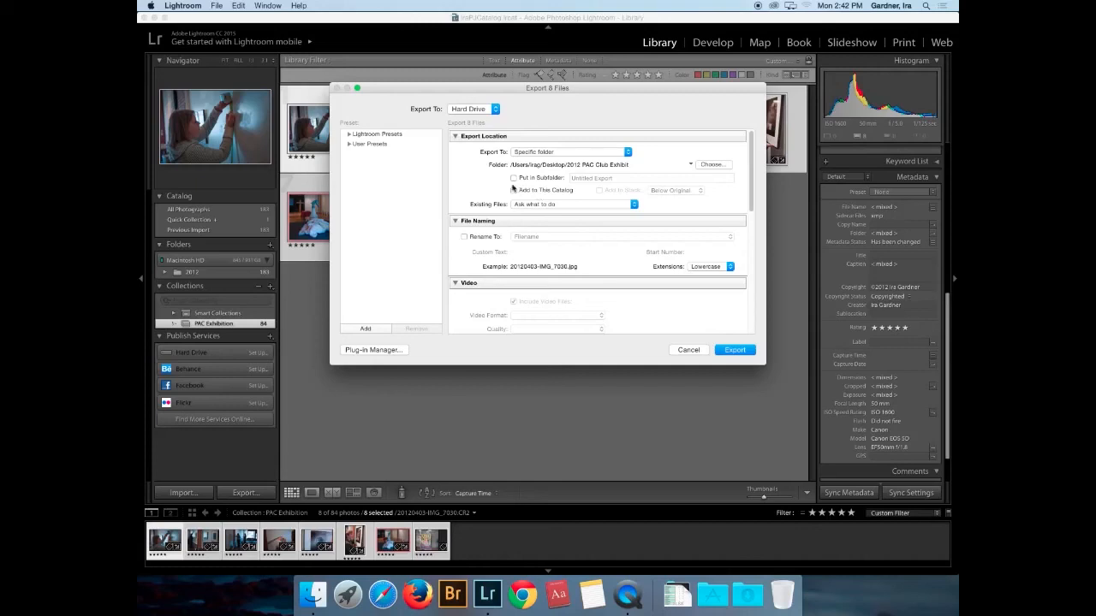
left_click(349, 136)
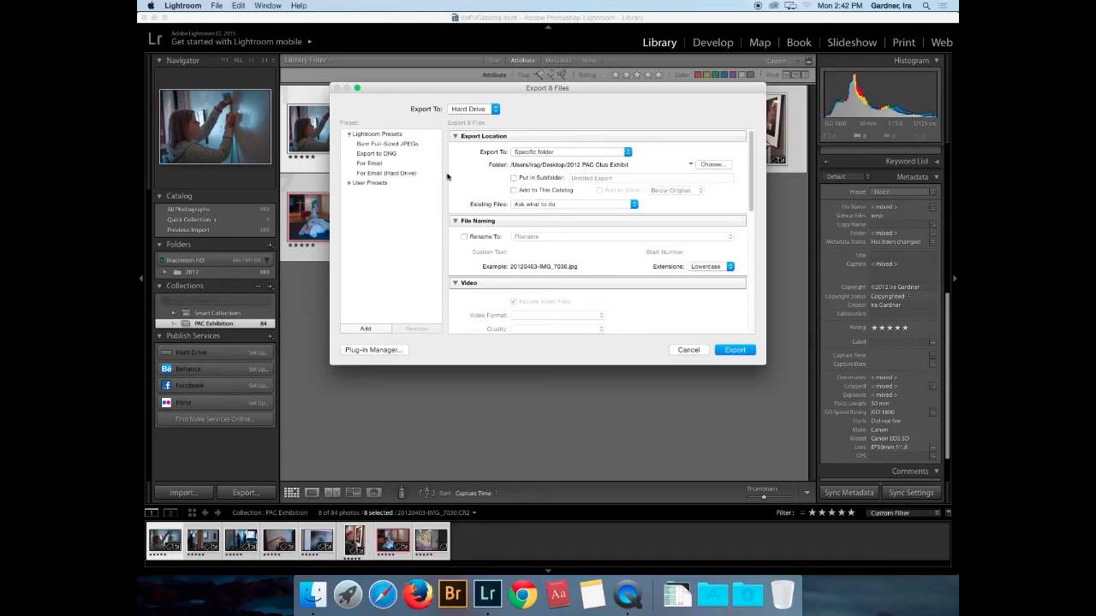
left_click(383, 144)
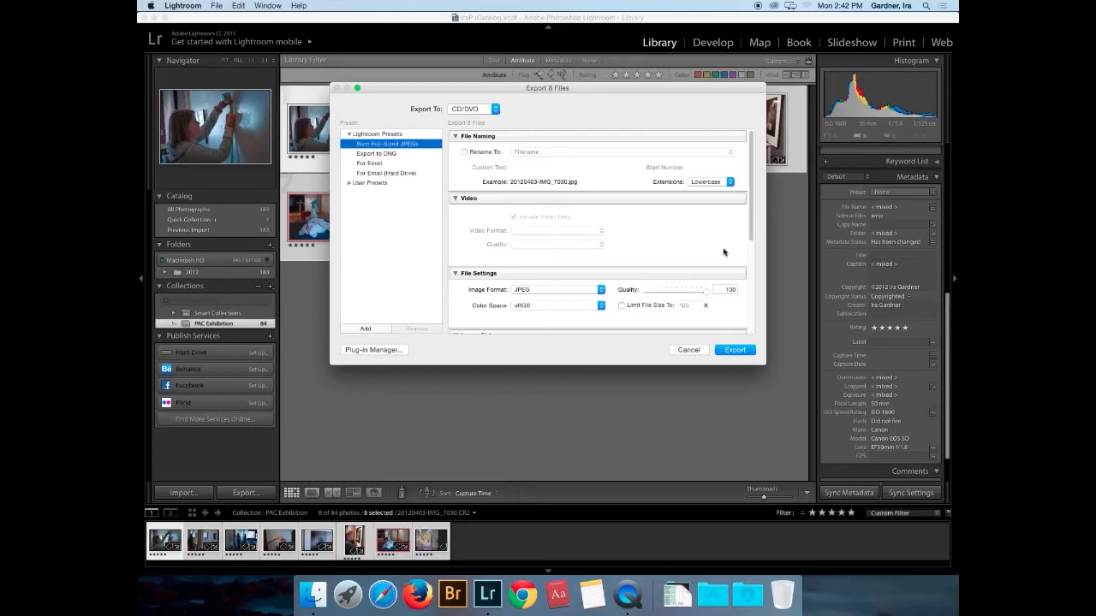
scroll(730, 313, "down", 3)
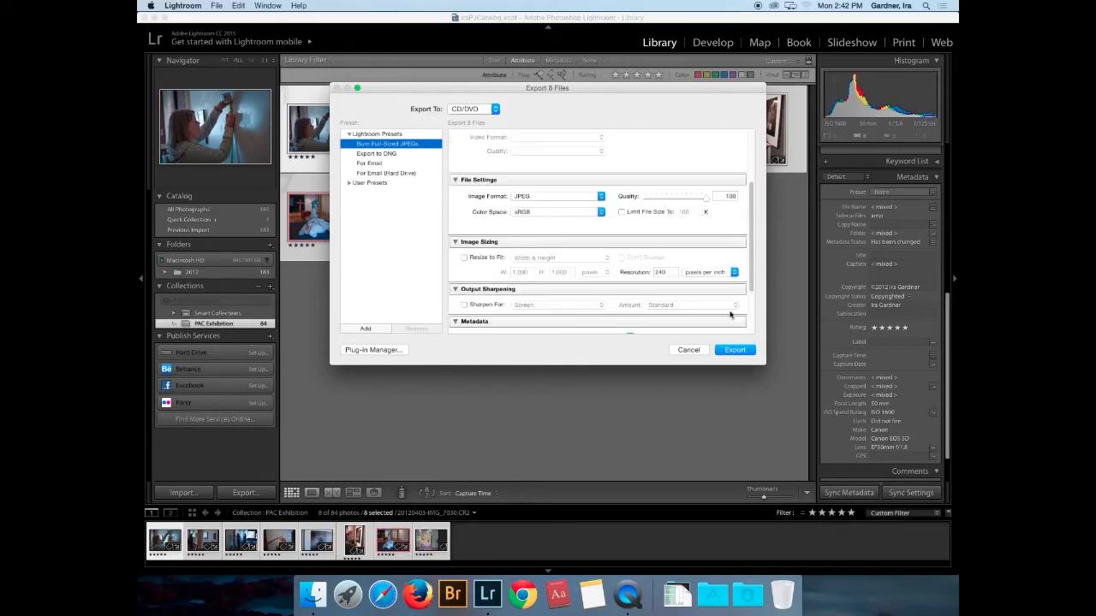
scroll(731, 314, "down", 2)
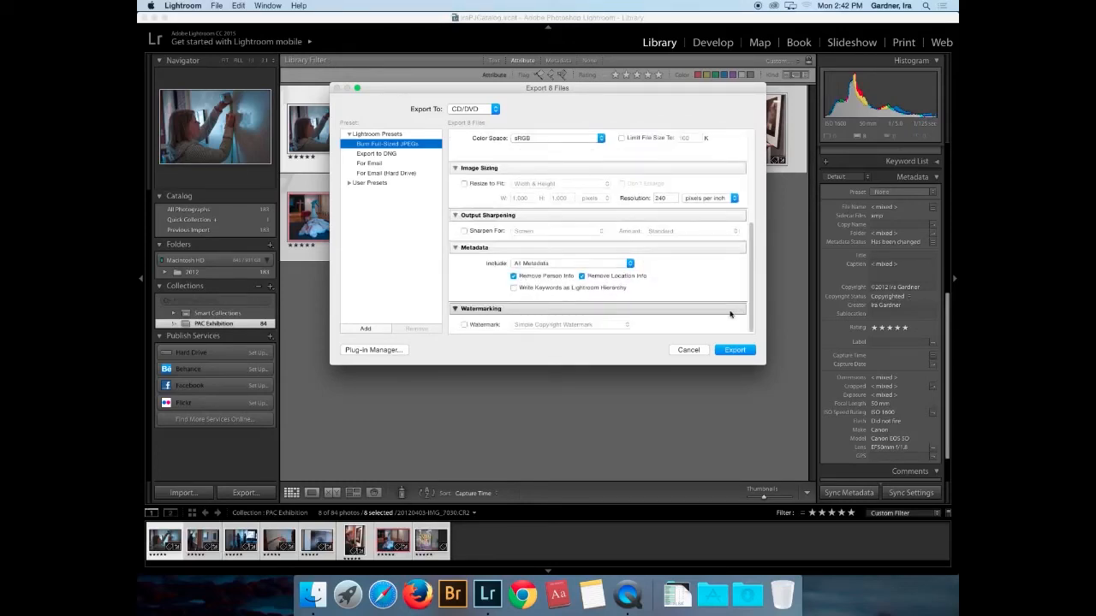
- Keep person and location info, set Export To Hard Drive, and export the 8 photos
left_click(514, 277)
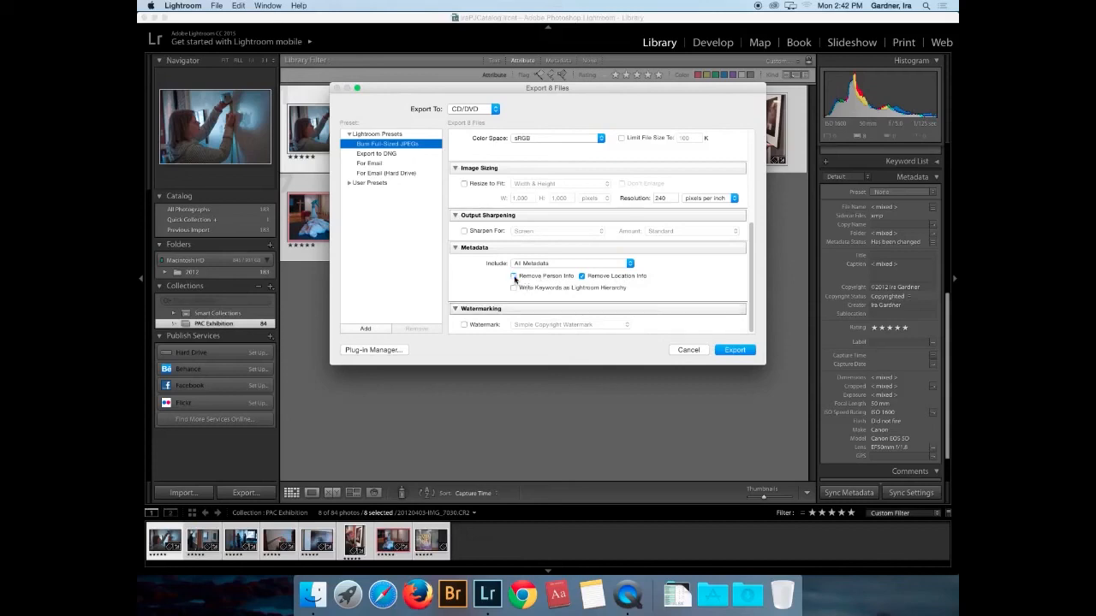
left_click(582, 276)
scroll(685, 275, "up", 5)
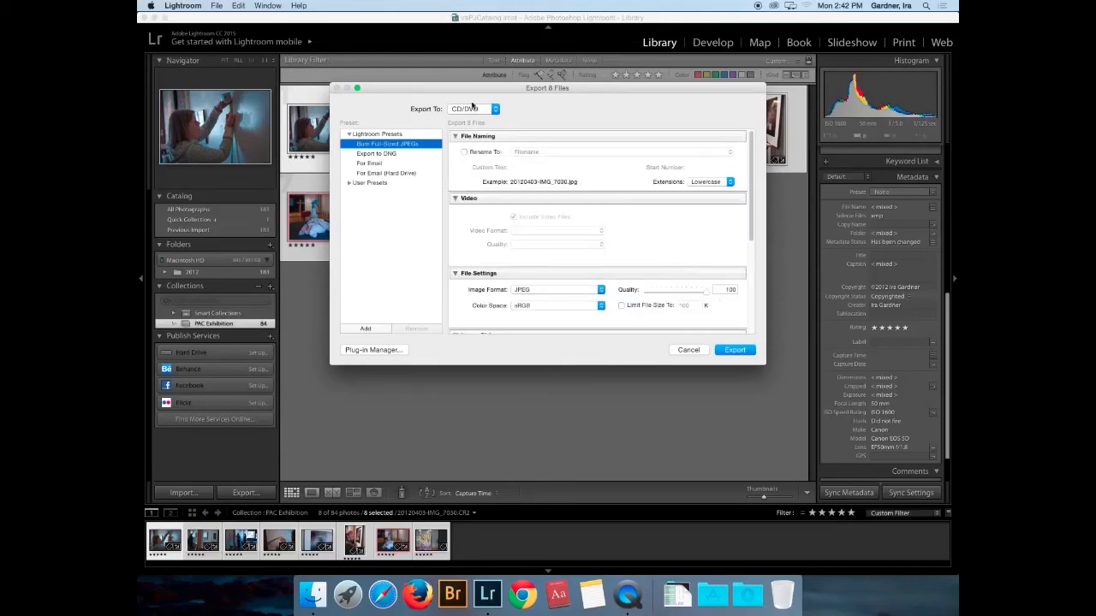
left_click(477, 110)
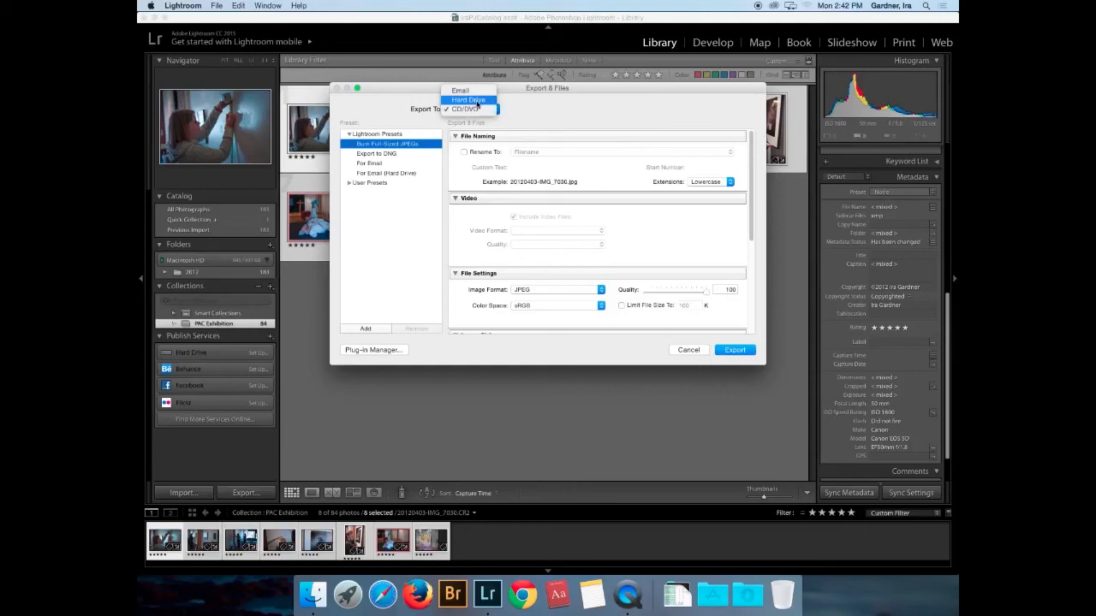
left_click(455, 105)
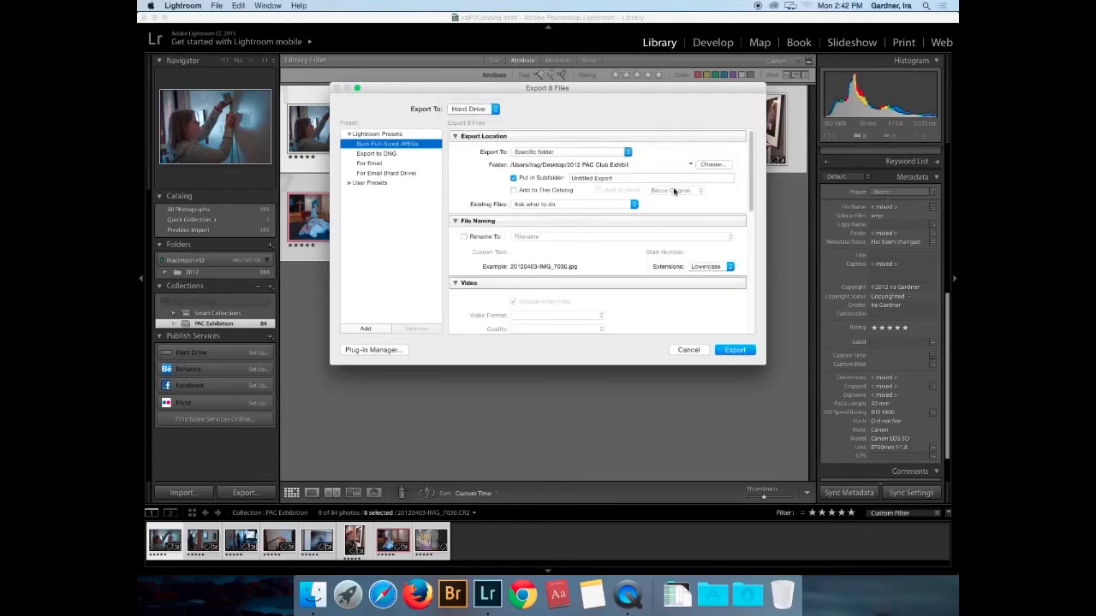
left_click(736, 350)
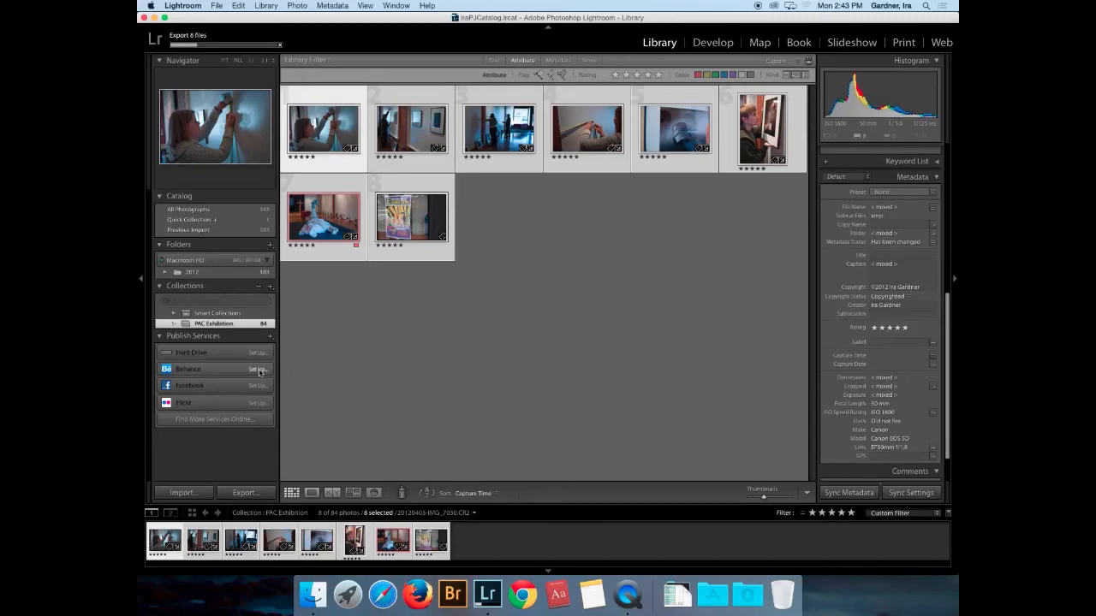
- Launch Chrome, filter Behance projects to Graphic Design, and open the MOTIV project
left_click(521, 603)
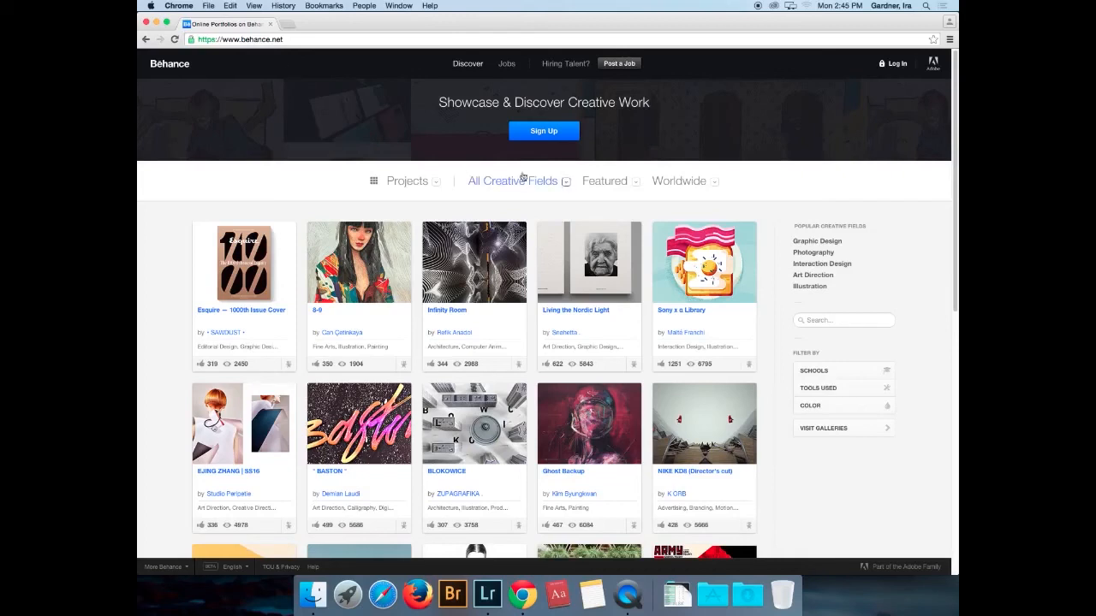
left_click(567, 183)
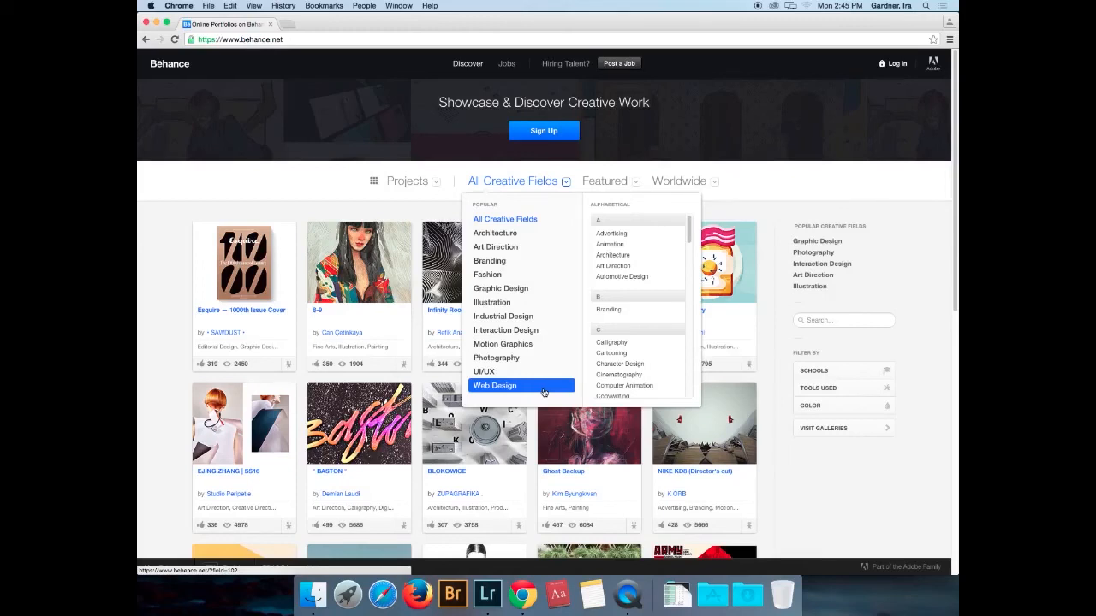
left_click(500, 288)
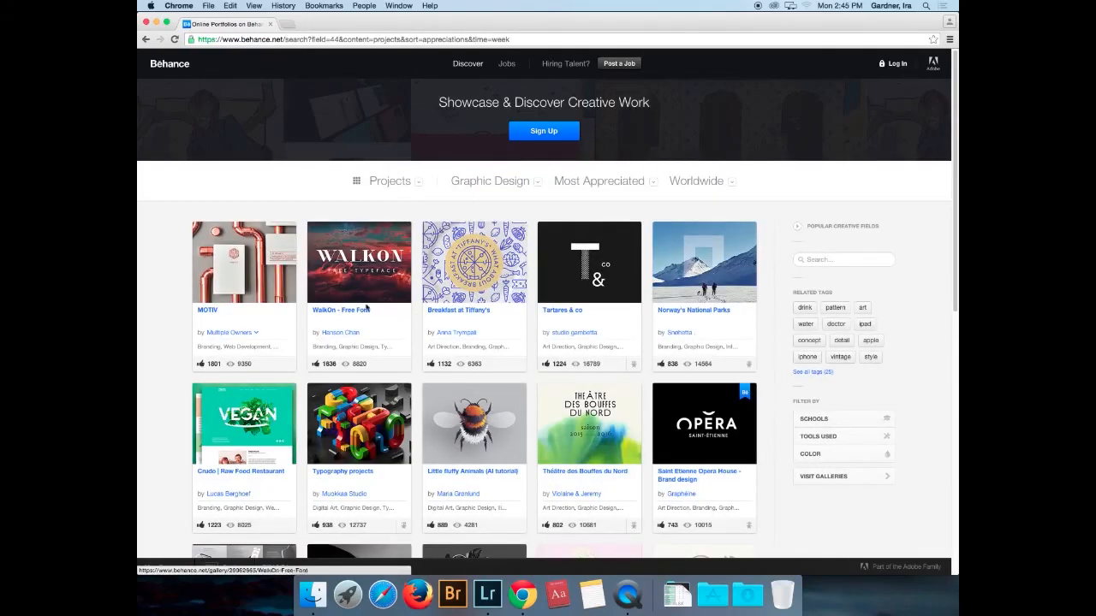
left_click(238, 289)
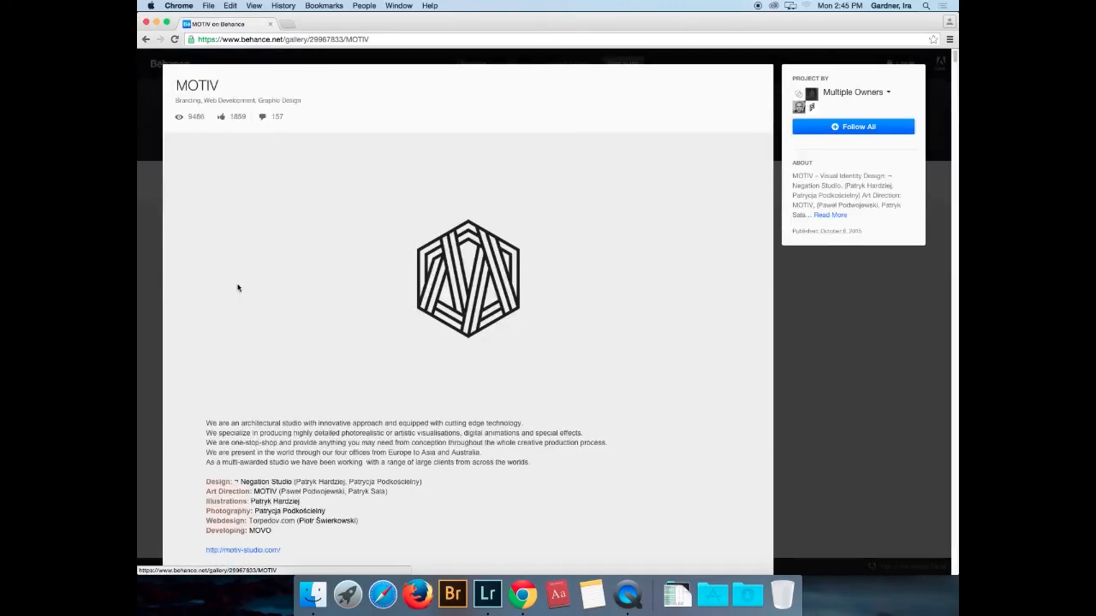
- Scroll through the MOTIV project and close it with Esc
scroll(485, 456, "down", 10)
scroll(485, 458, "down", 20)
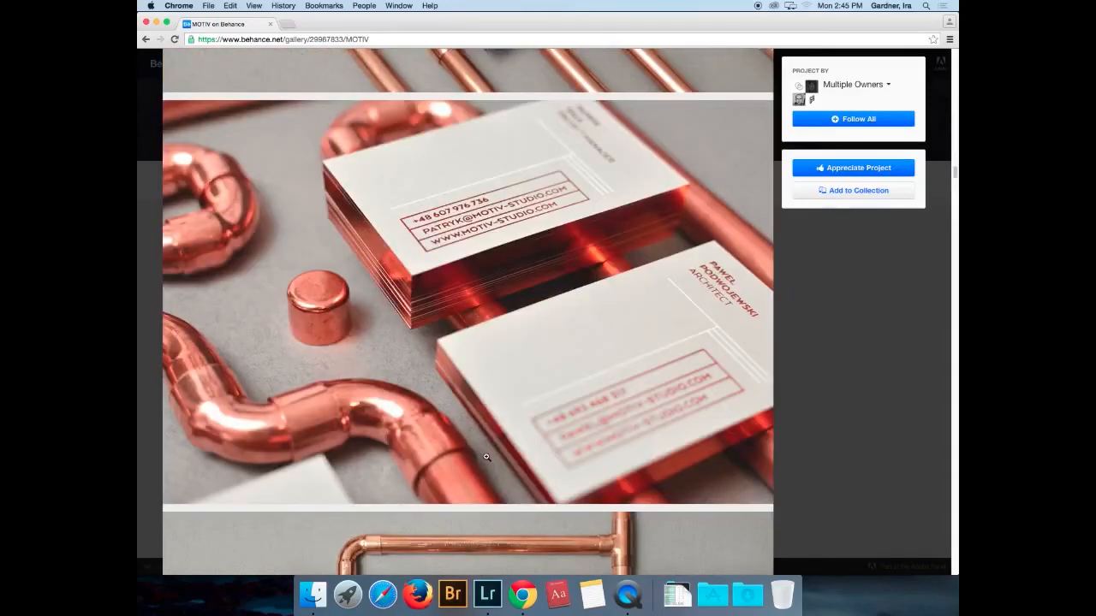
scroll(486, 457, "down", 4)
scroll(488, 457, "down", 1)
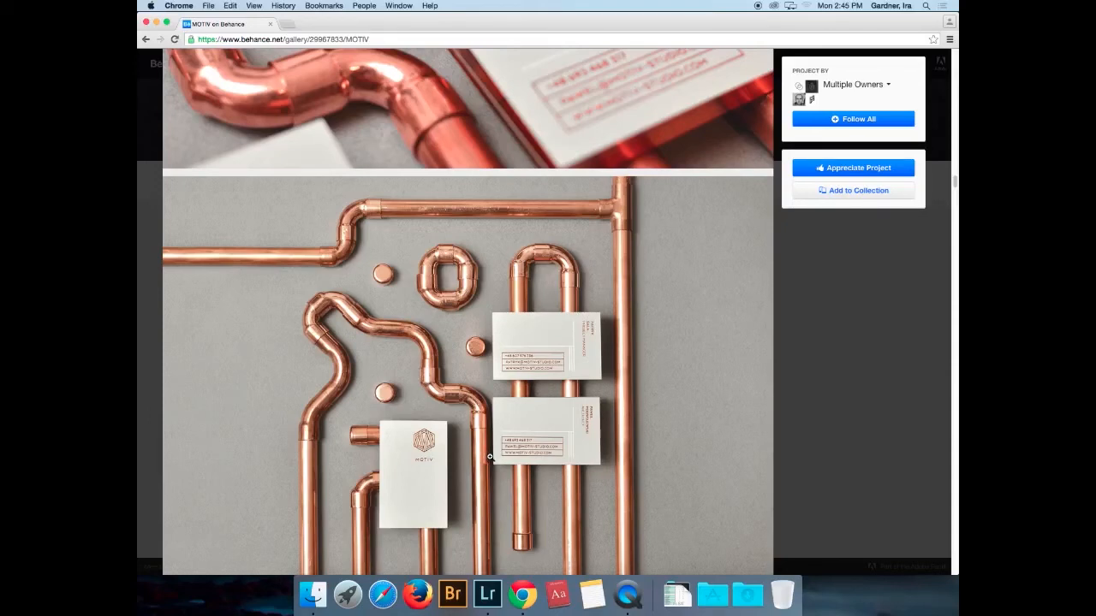
key("Escape")
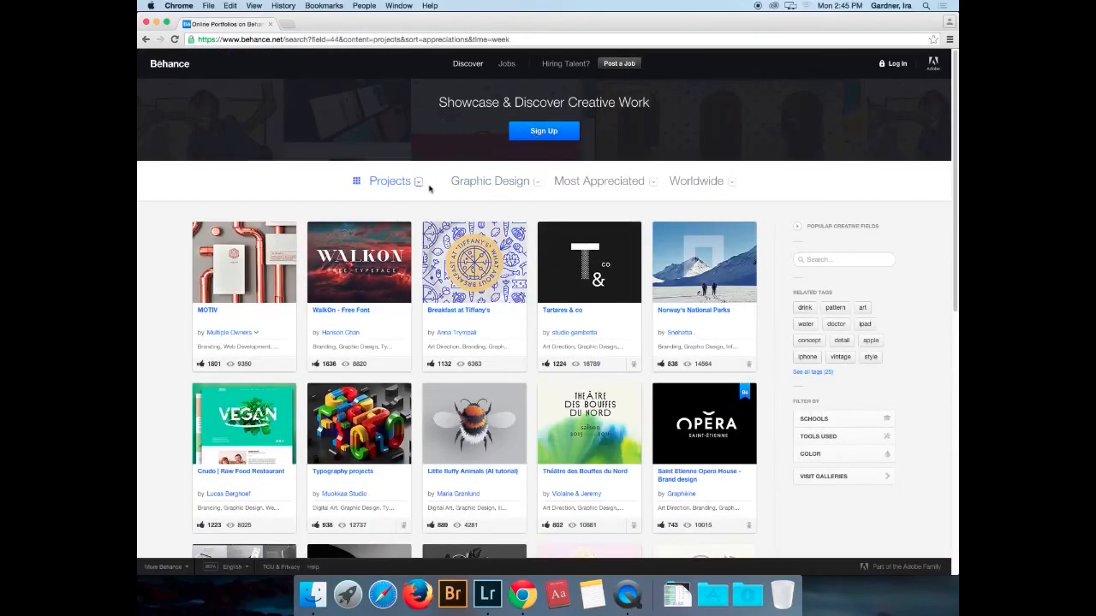
- Filter Behance projects to Photography, then return to Lightroom
left_click(539, 183)
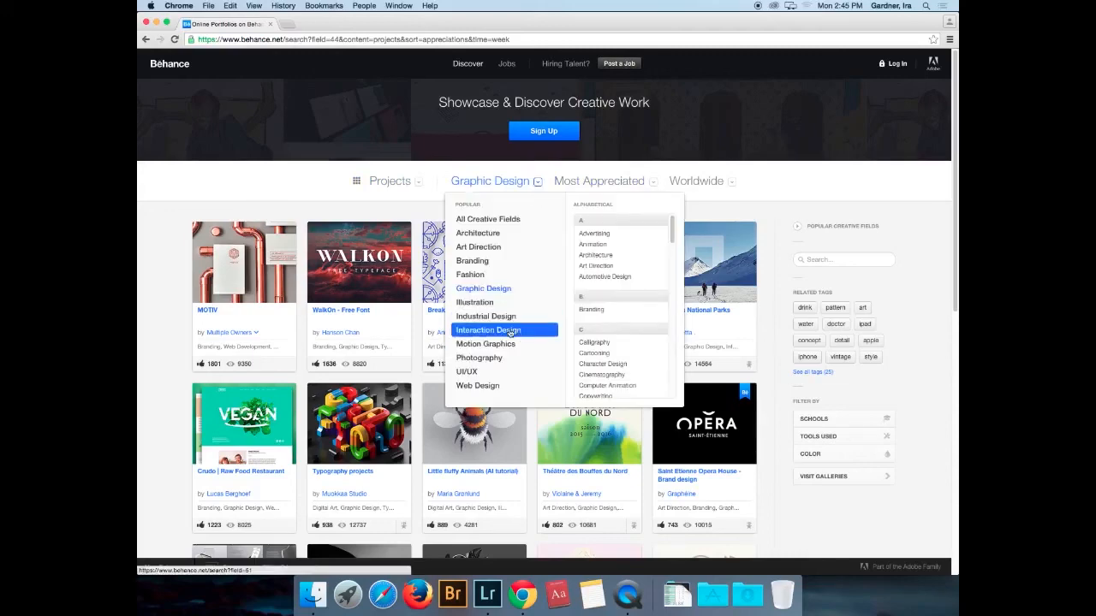
left_click(494, 358)
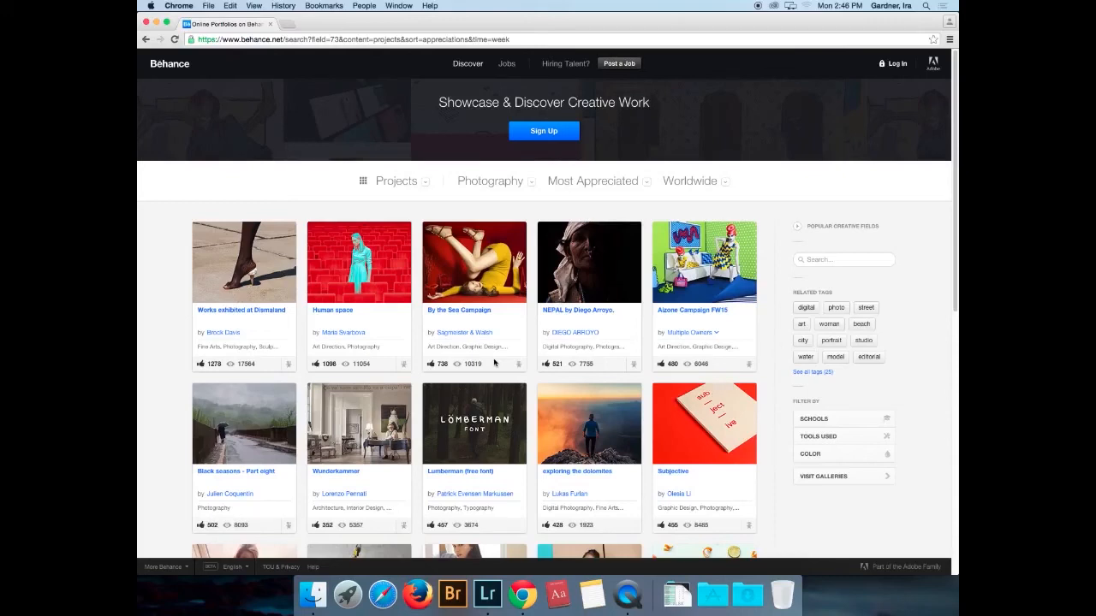
left_click(477, 603)
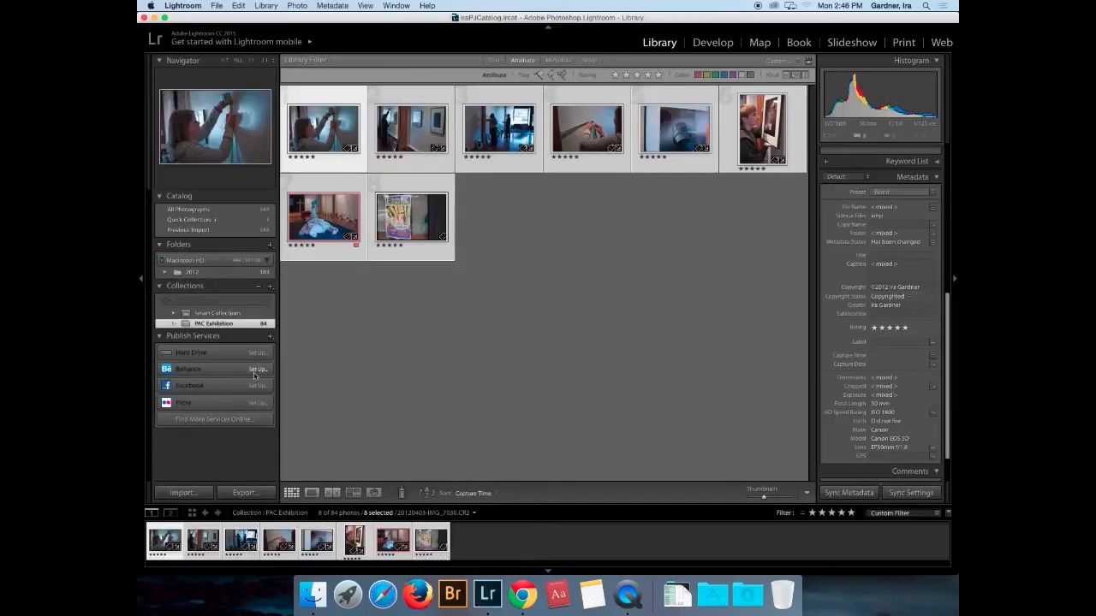
- Open and cancel the Behance publish setup, then deselect all photos in the grid
left_click(256, 370)
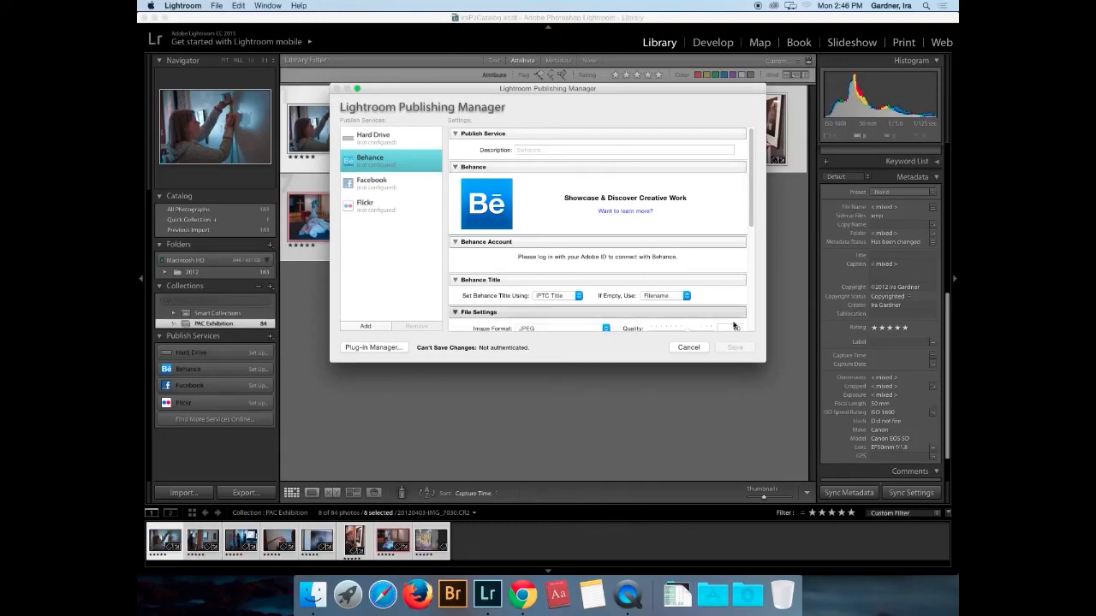
left_click(688, 347)
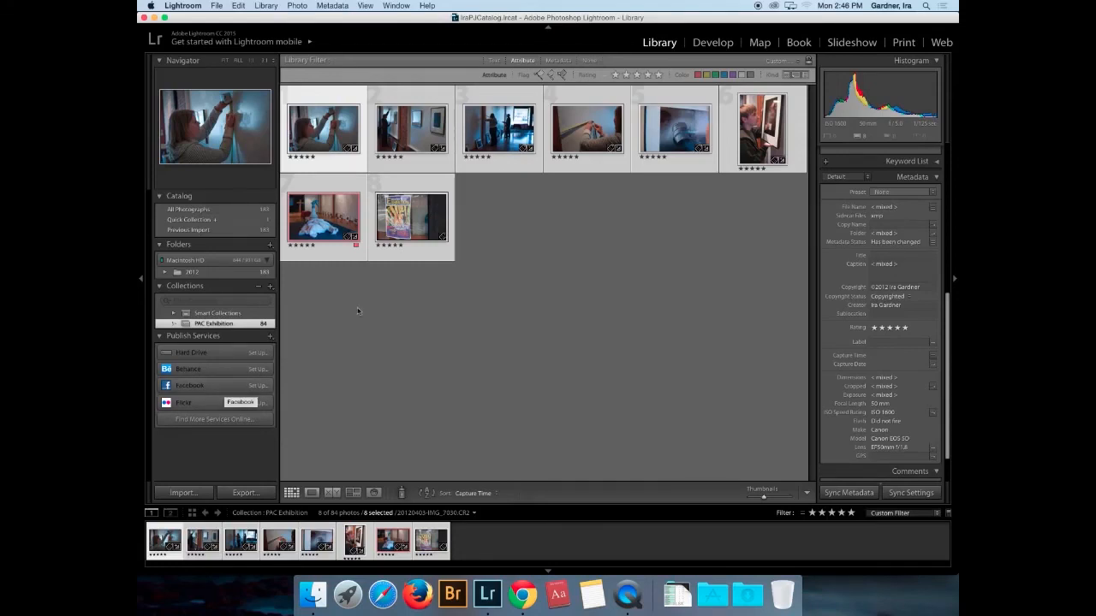
left_click(498, 261)
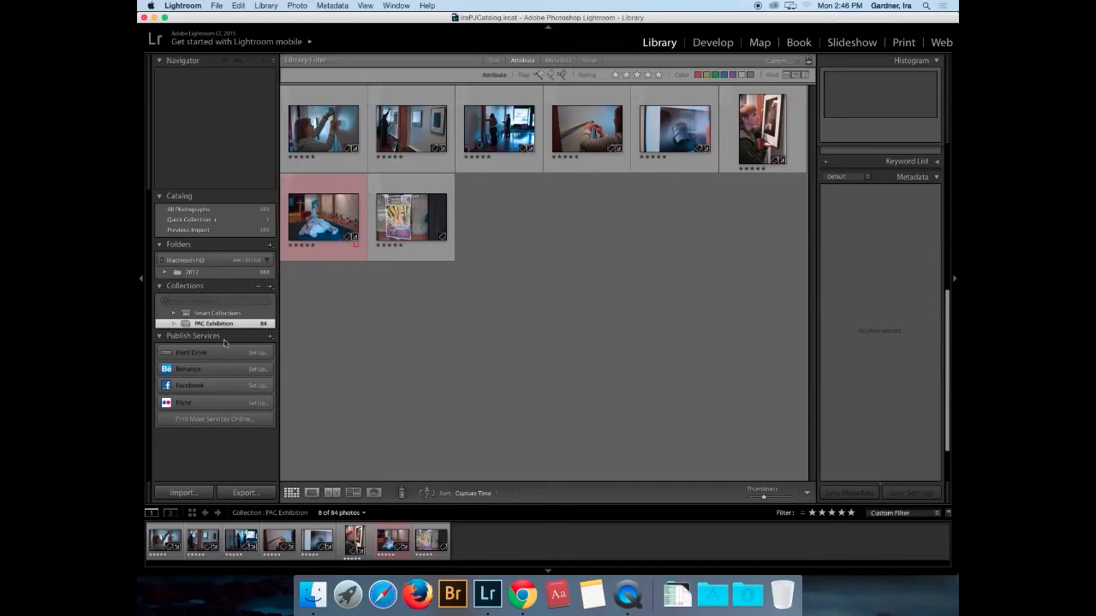
- Start a Hard Drive publish service described as 'Blog Export', exporting to a specific folder
left_click(260, 353)
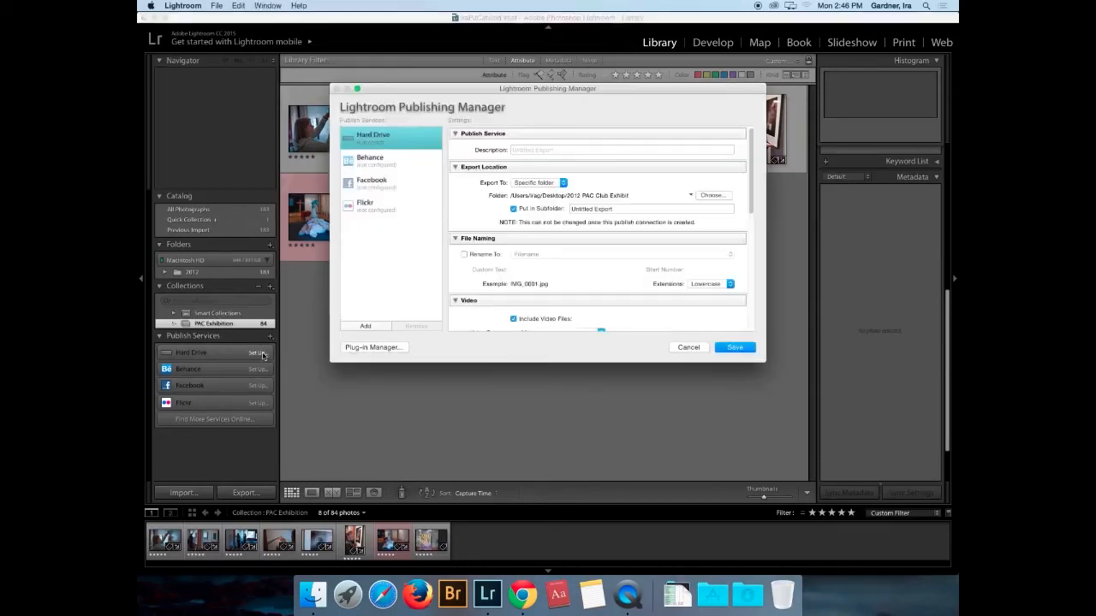
left_click(581, 150)
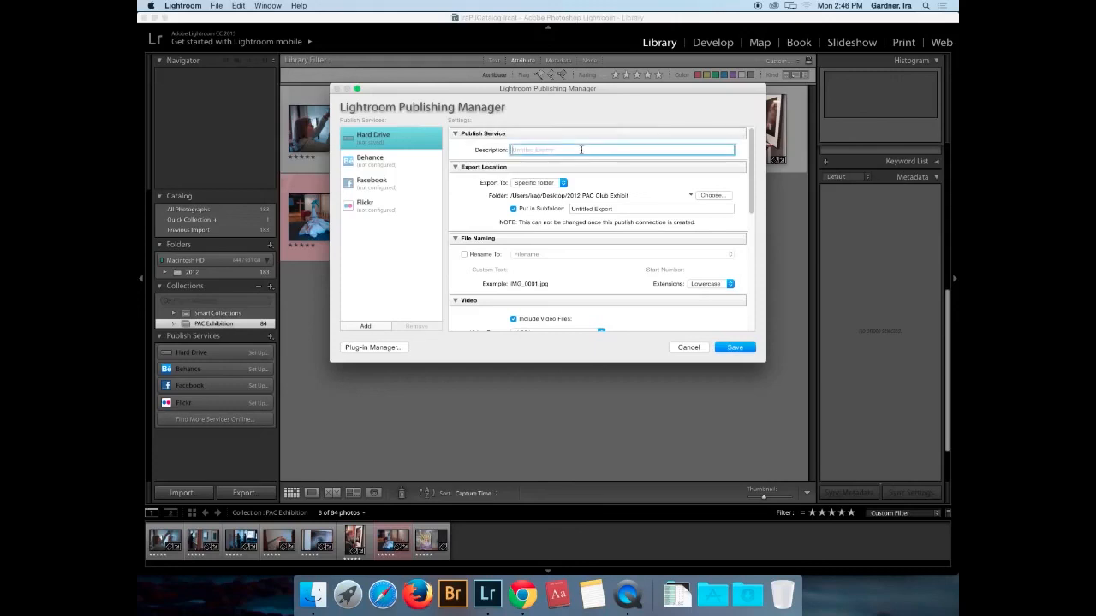
type("Blog Export")
left_click(539, 183)
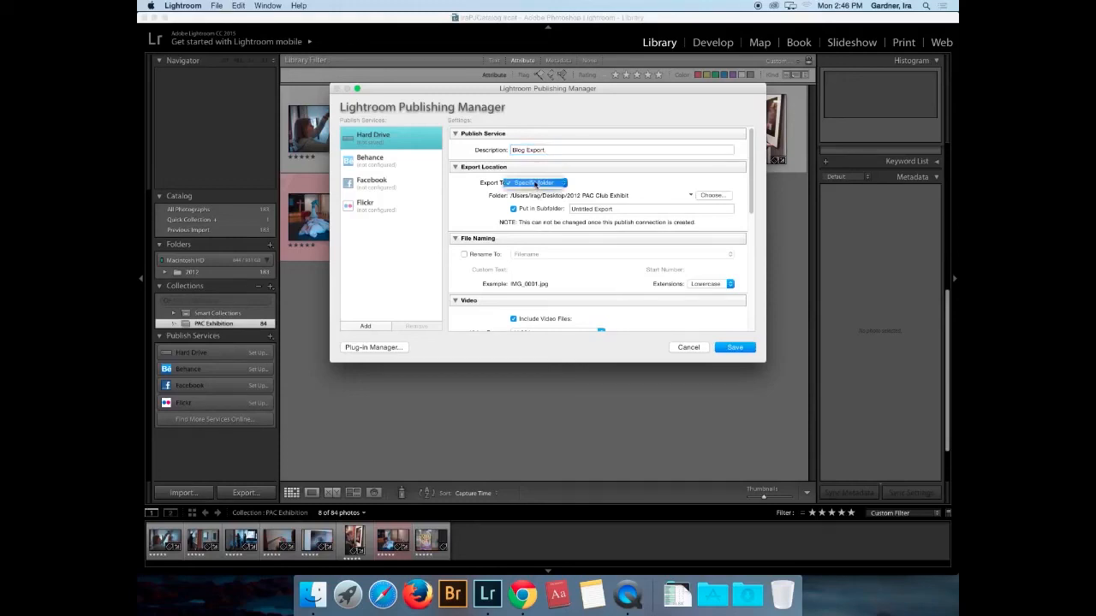
left_click(714, 197)
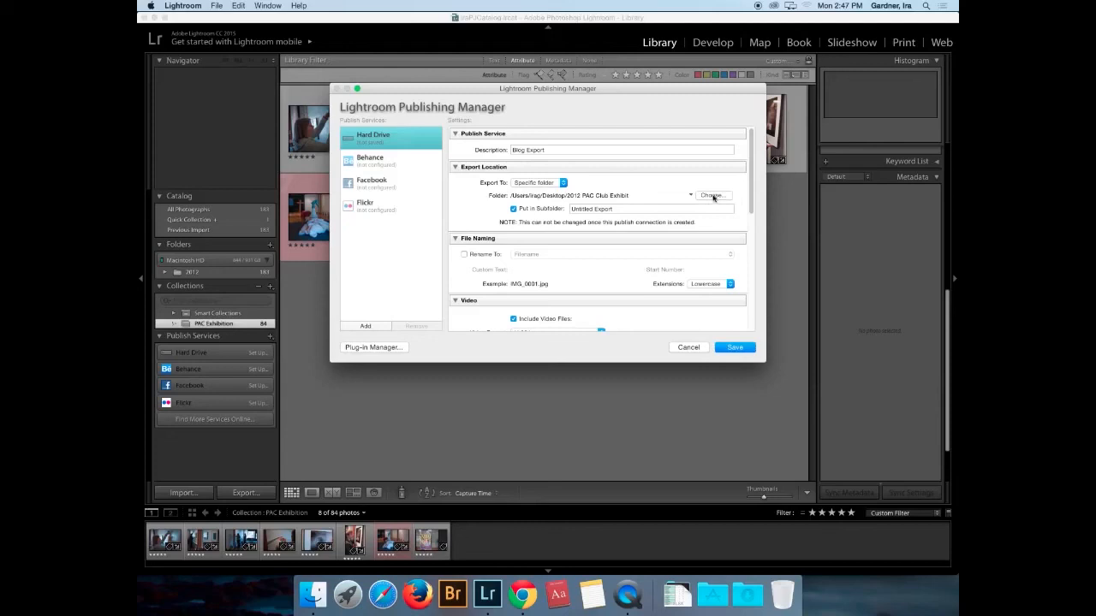
- Create a 'Blog Exports' folder in the shared user folder as destination and enable Rename To
left_click(713, 196)
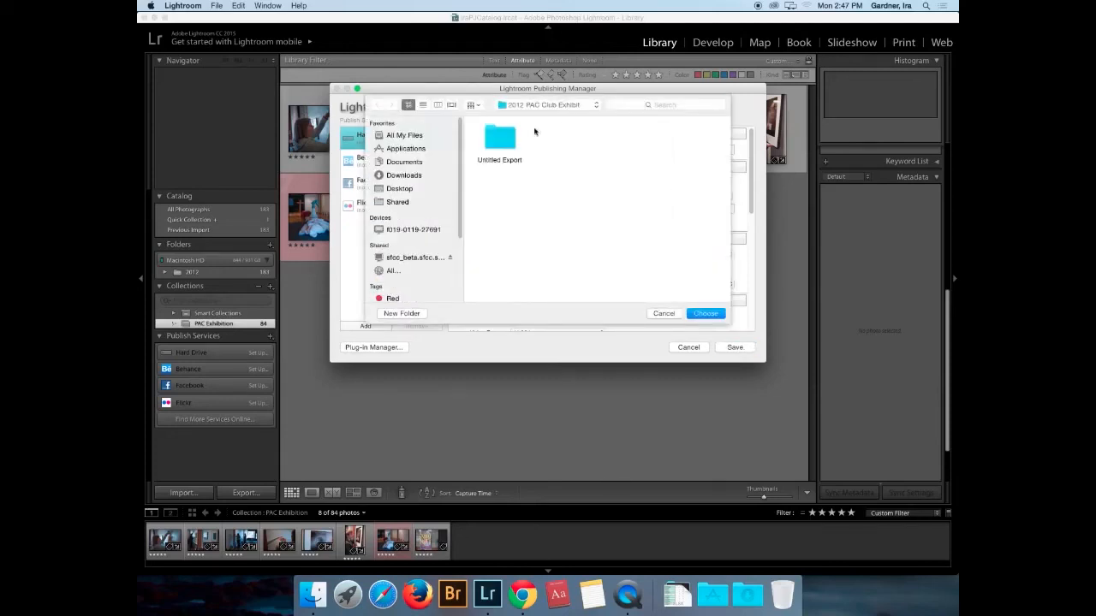
left_click(544, 108)
left_click(541, 110)
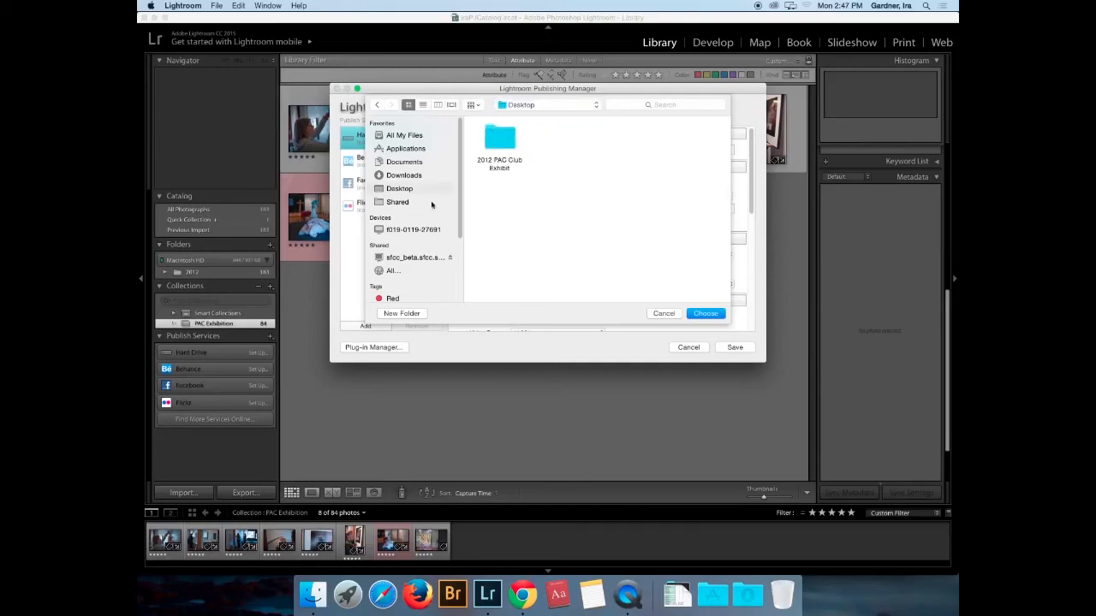
left_click(543, 108)
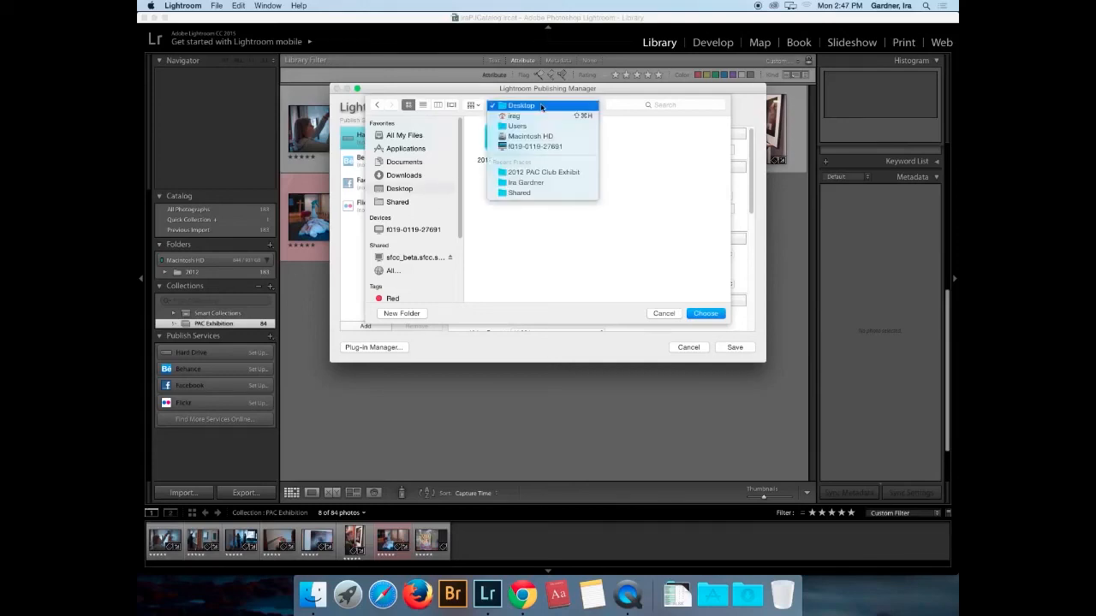
left_click(538, 183)
left_click(402, 315)
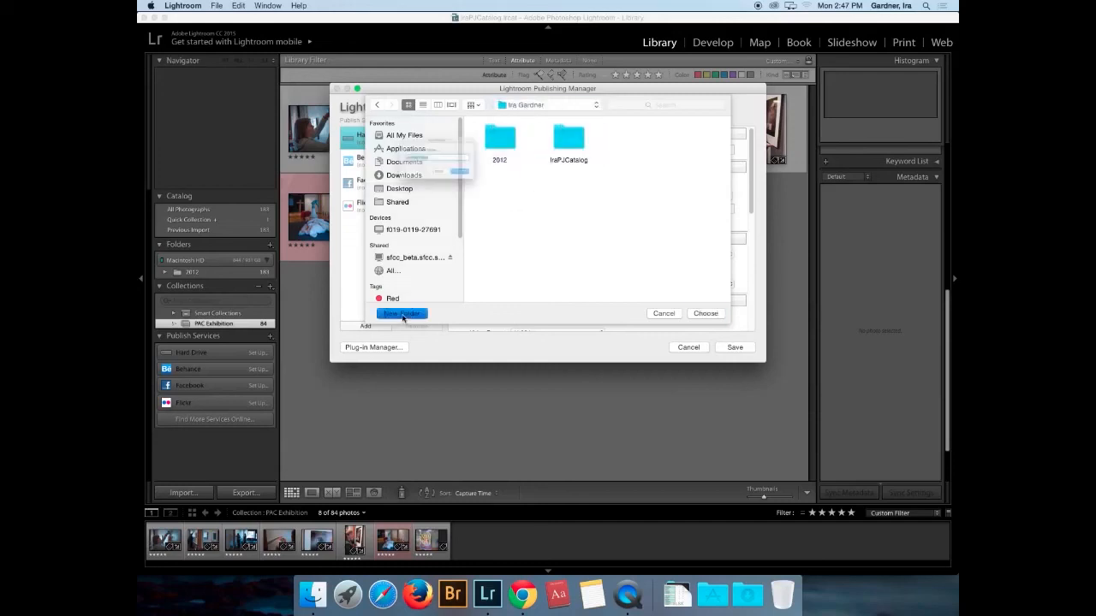
type("Blog Ep")
type("ports")
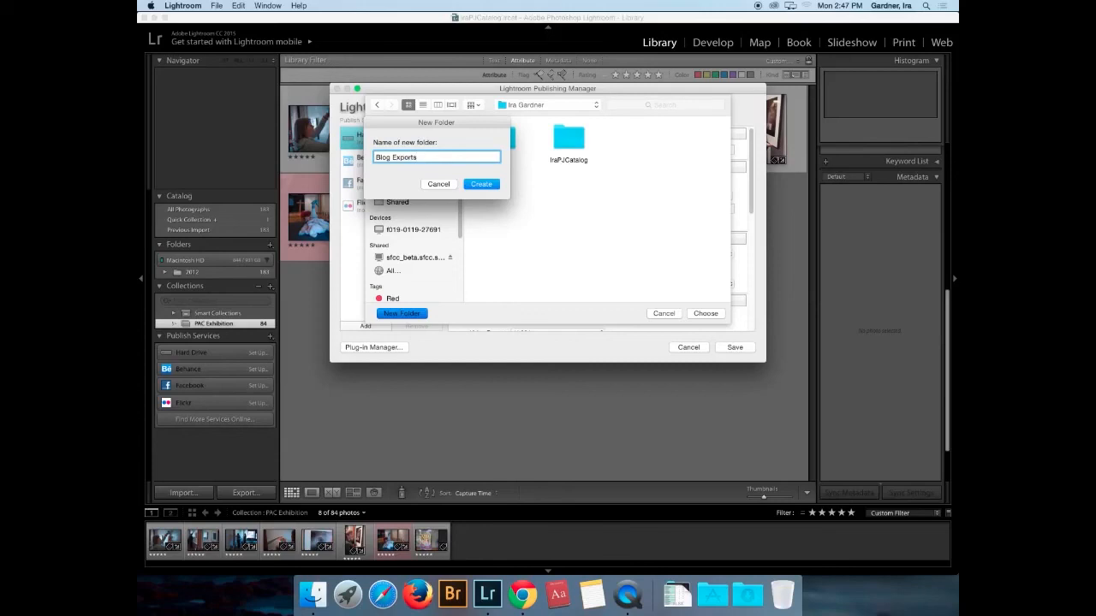
key("Return")
left_click(706, 313)
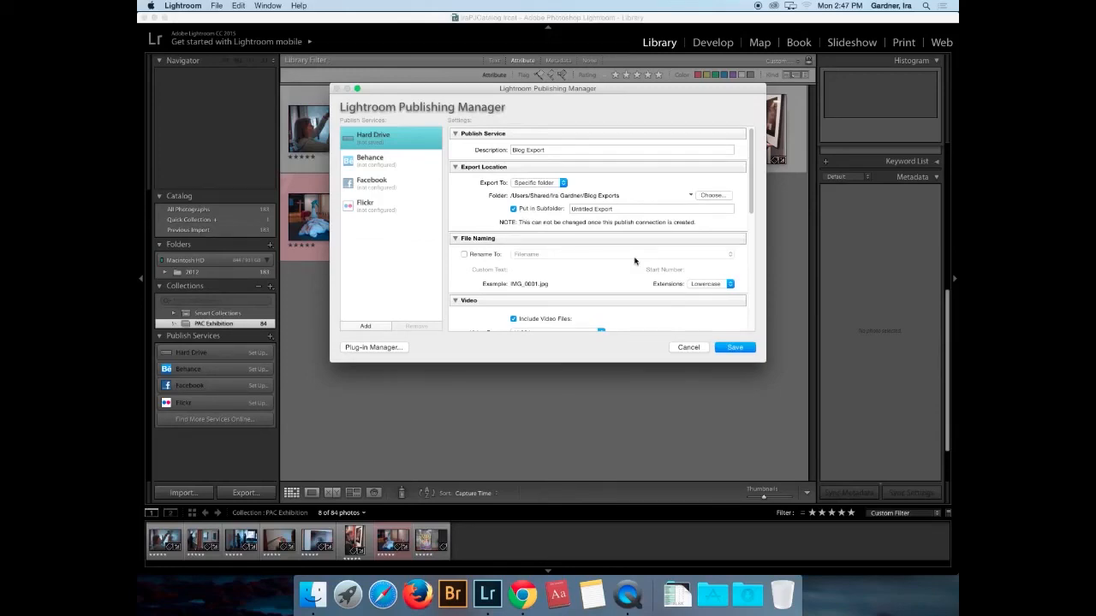
left_click(465, 255)
- Build a filename + custom text + sequence # naming template with custom text 'BlogPost'
left_click(726, 255)
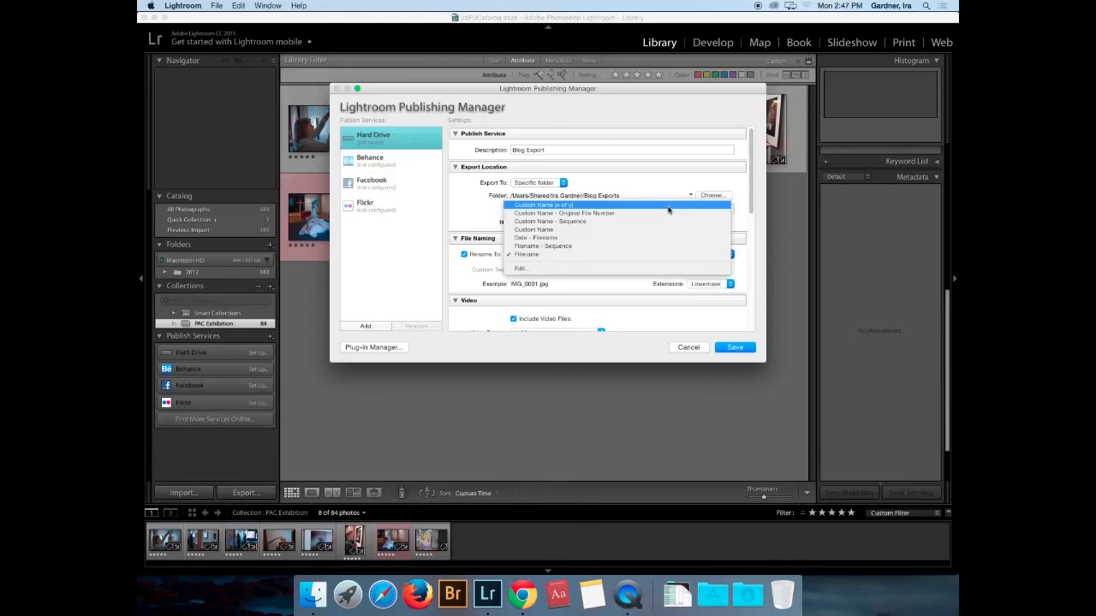
left_click(533, 270)
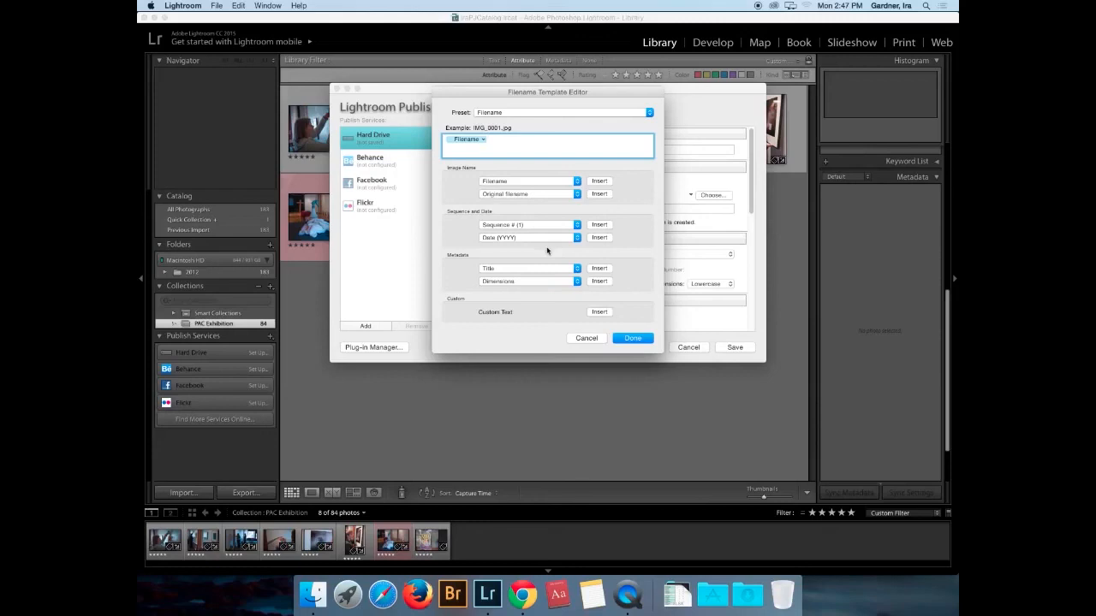
left_click(598, 313)
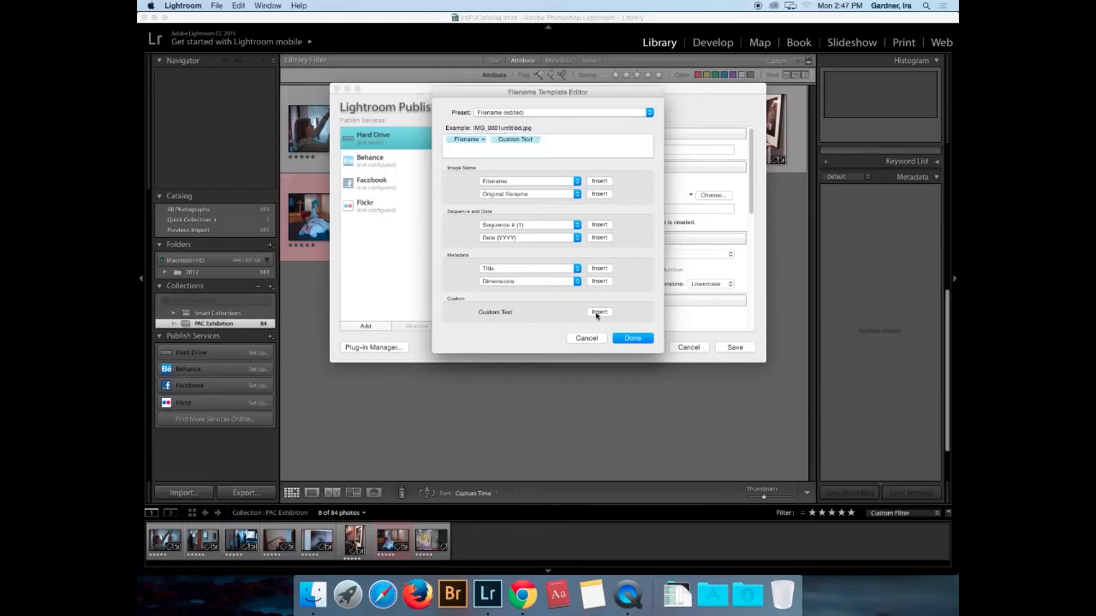
left_click(600, 225)
left_click(640, 341)
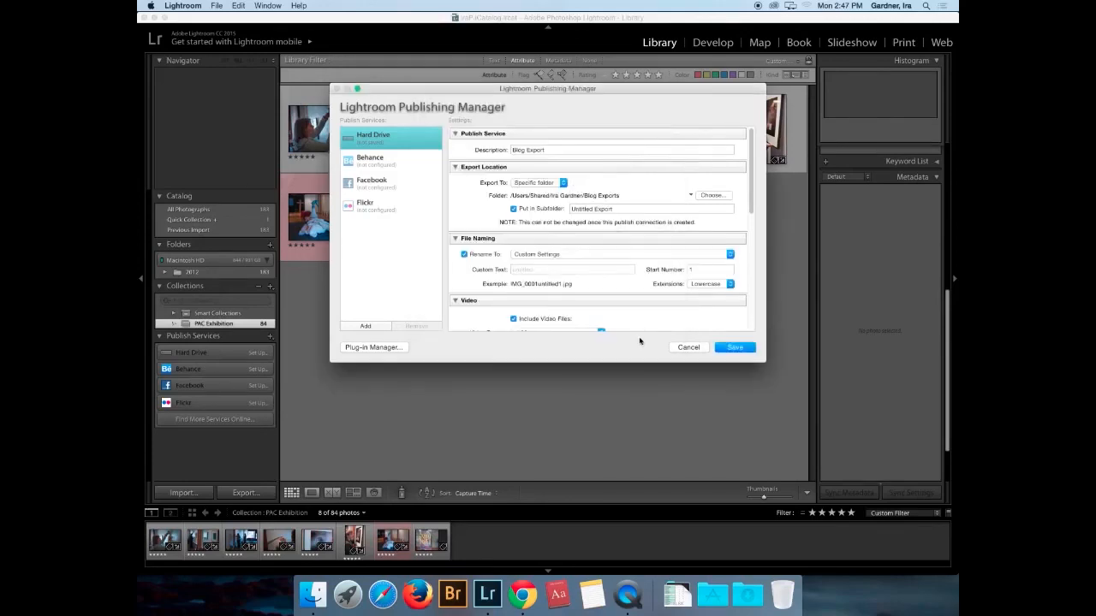
left_click(562, 271)
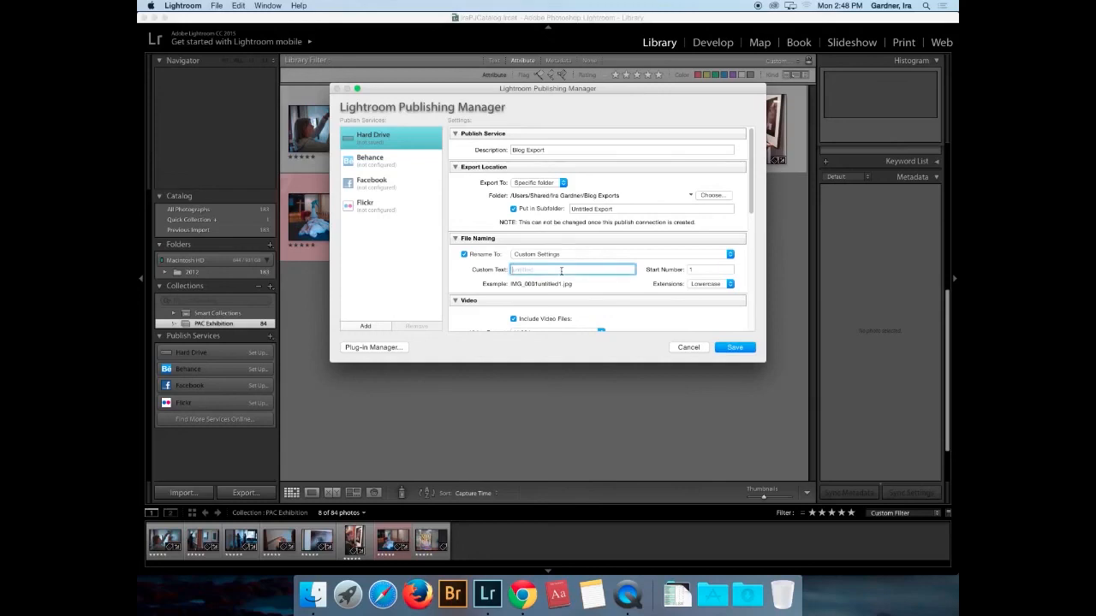
type("BlogPost")
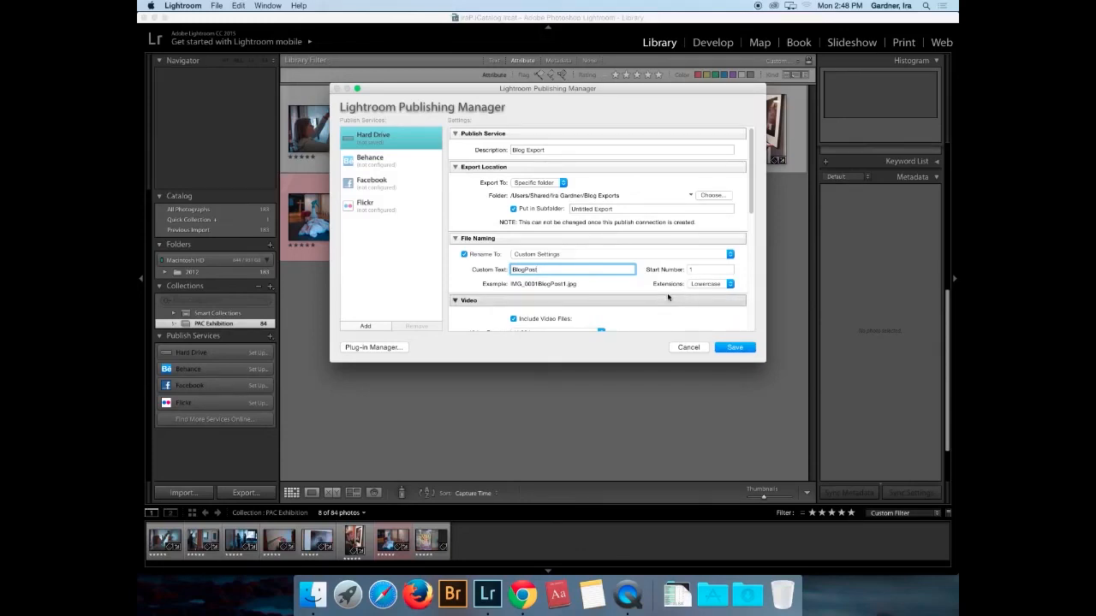
- Enable Resize to Fit in Image Sizing with width and height both 1200 pixels
left_click_drag(751, 213, 747, 277)
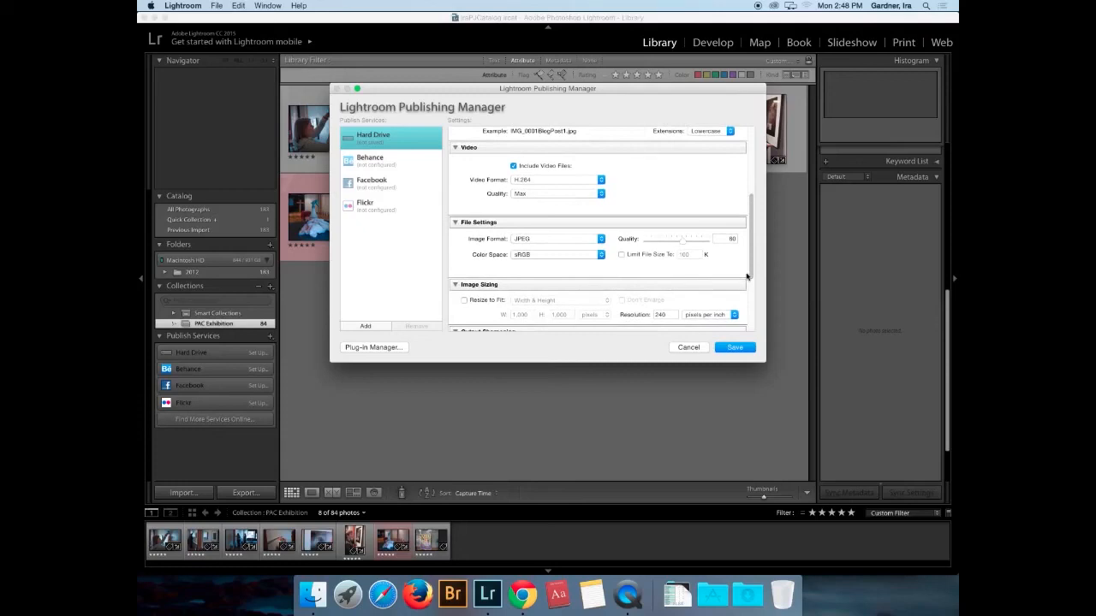
left_click(465, 301)
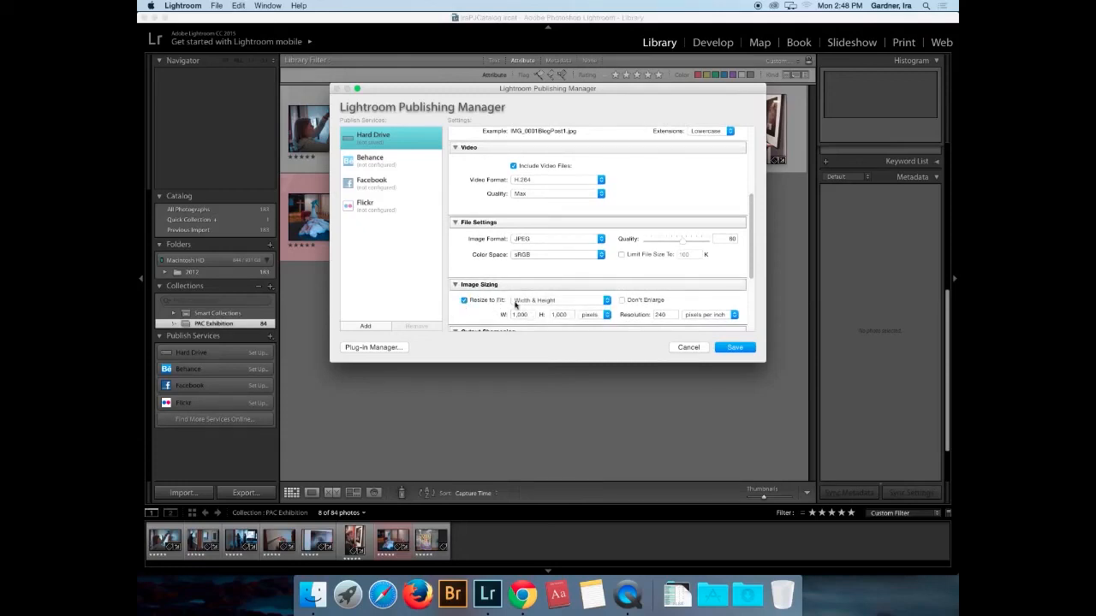
left_click_drag(528, 315, 510, 316)
type("12")
left_click_drag(566, 316, 549, 317)
type("1200")
- Save the Blog Export publish service and clear the photo selection
left_click(749, 351)
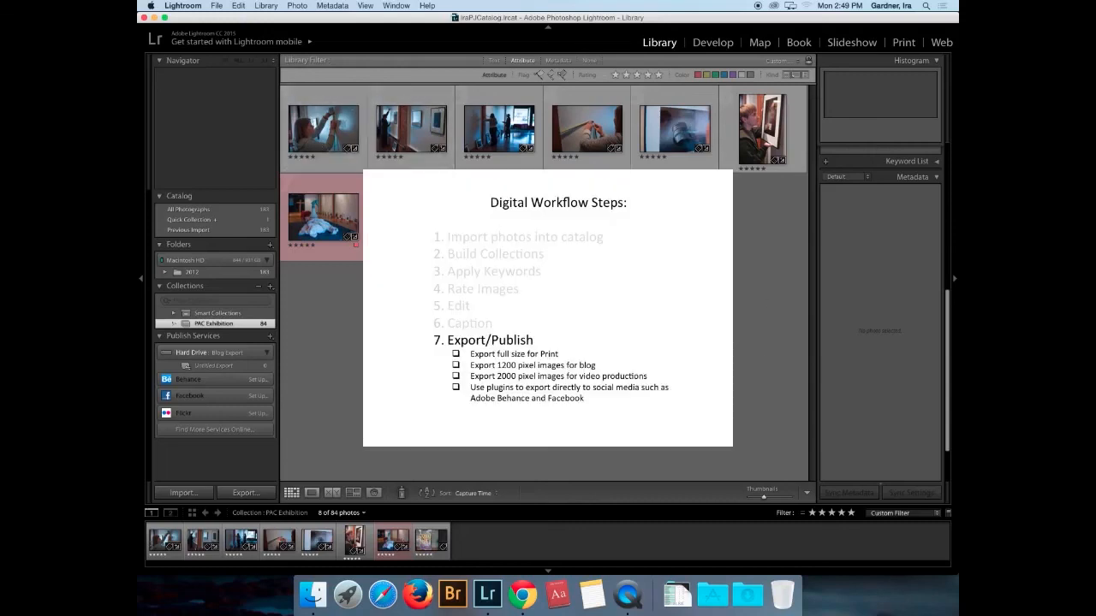
key("super+a")
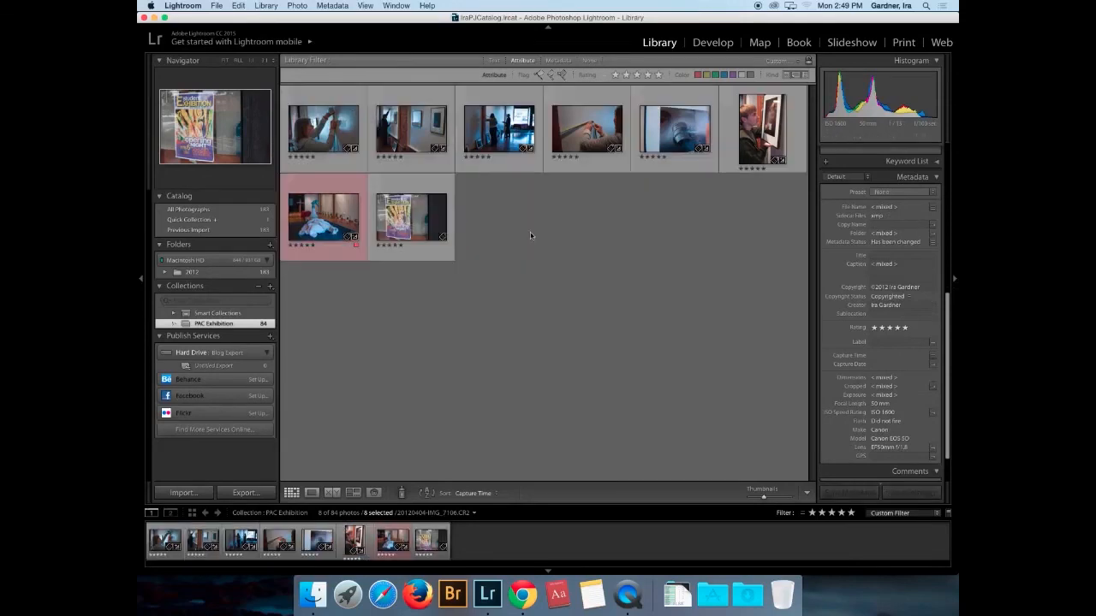
left_click(530, 236)
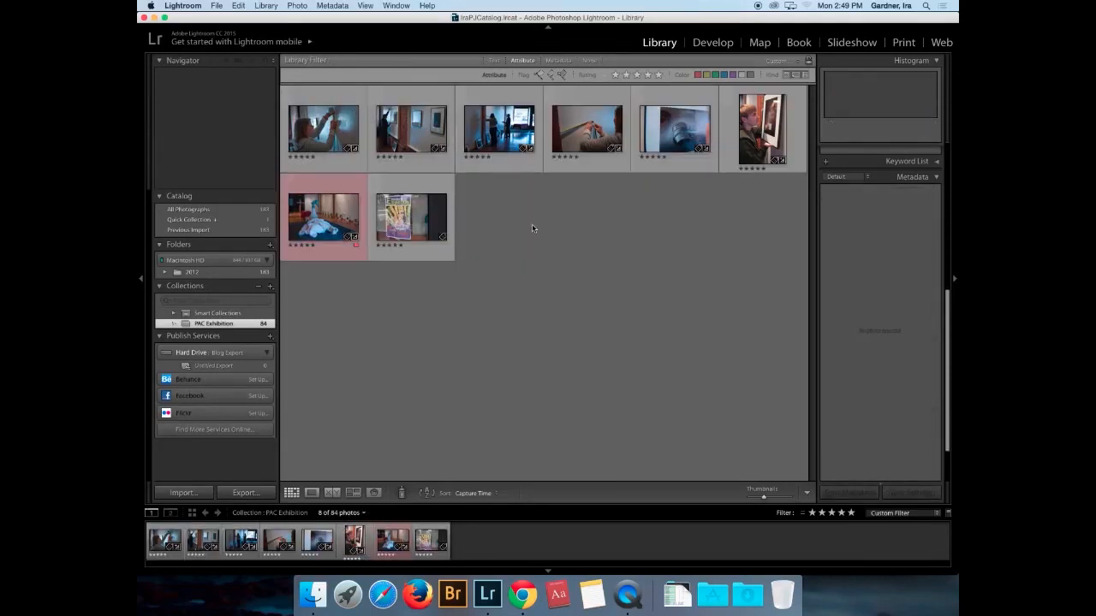
- Select both second-row photos and the top-right photo in the grid
left_click(321, 221)
left_click(406, 221, "shift")
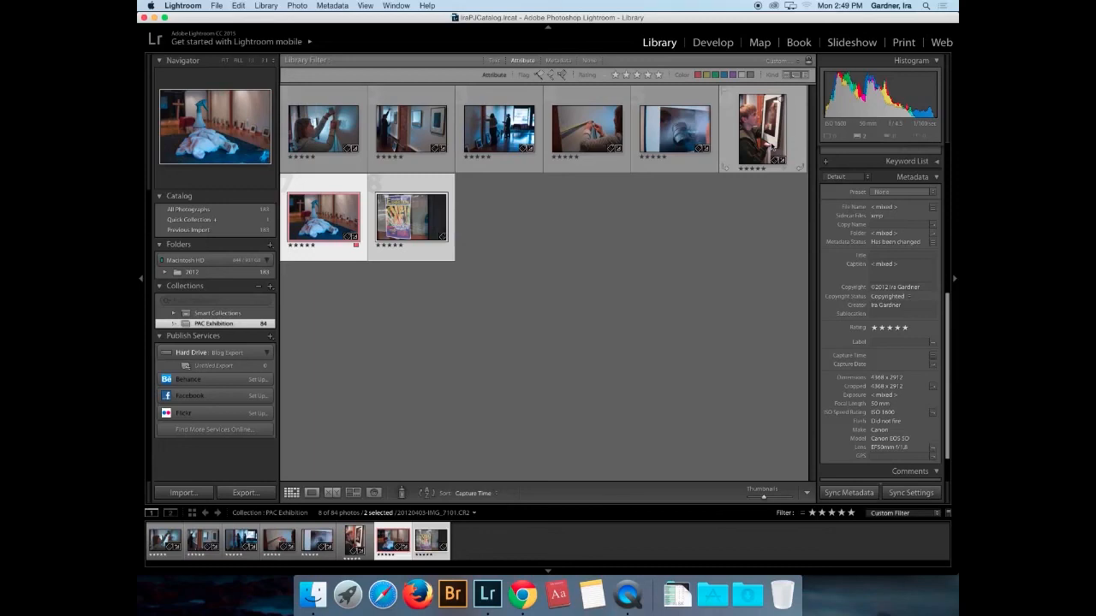
left_click(773, 147, "super")
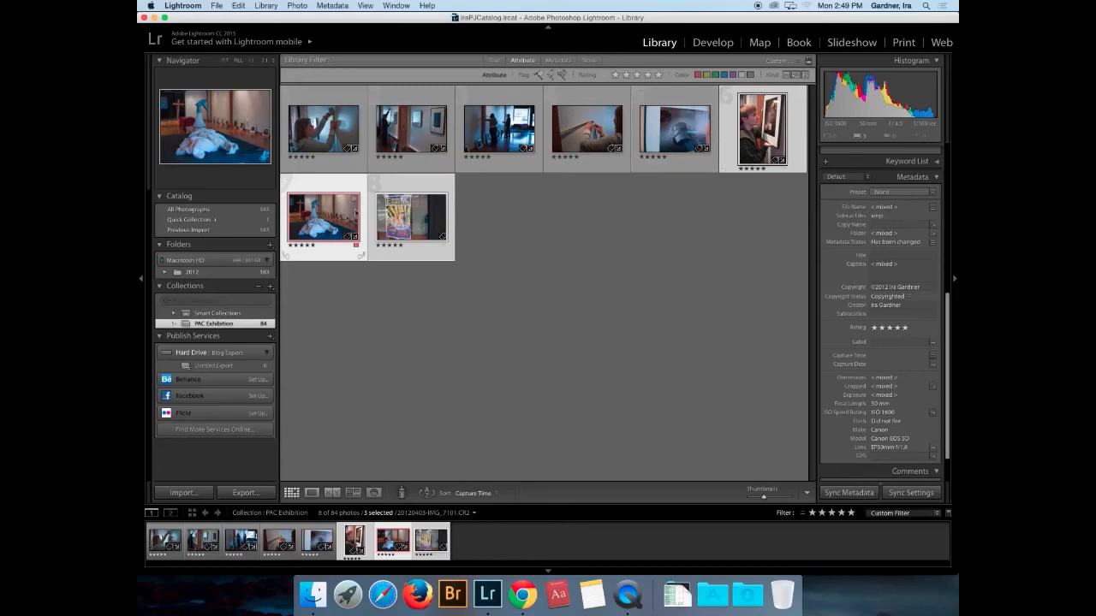
- Drop the three photos into Hard Drive: Blog Export's Untitled Export collection and publish them
left_click_drag(341, 214, 227, 366)
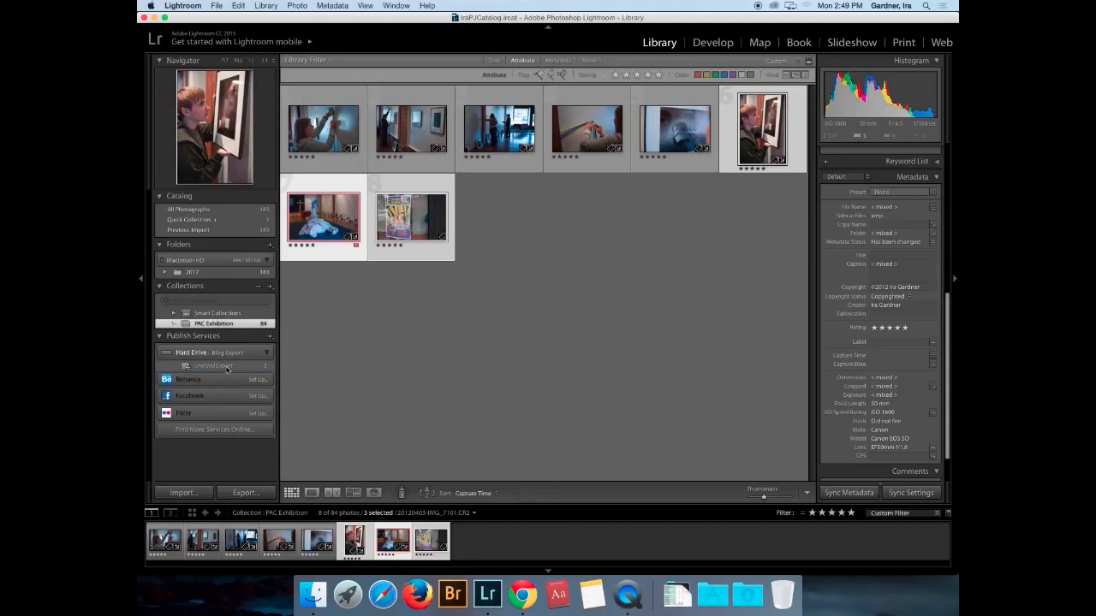
left_click(226, 367)
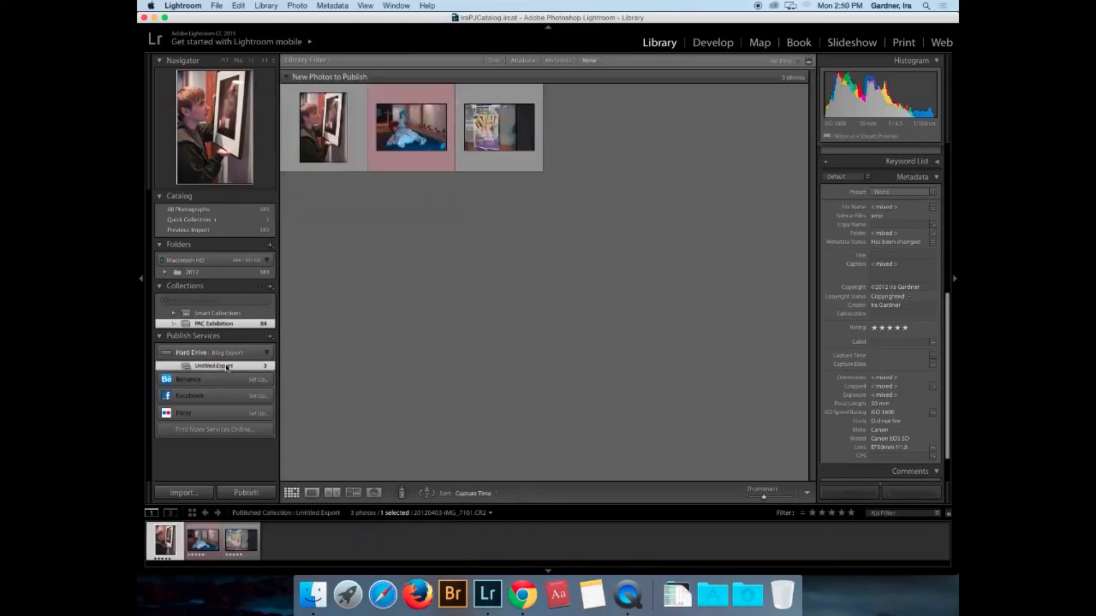
left_click(345, 119)
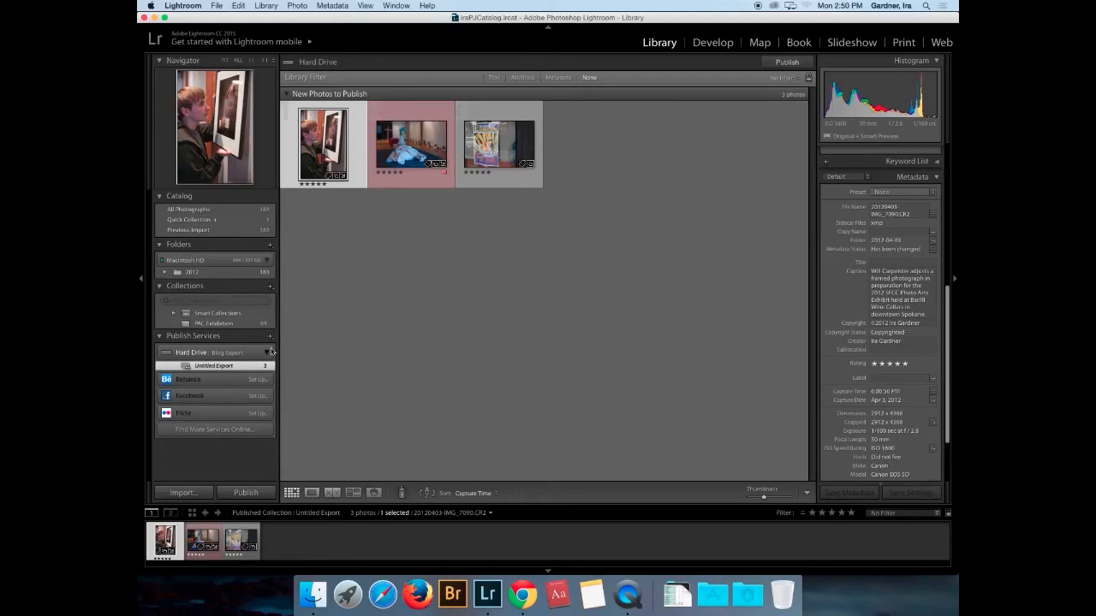
left_click(245, 493)
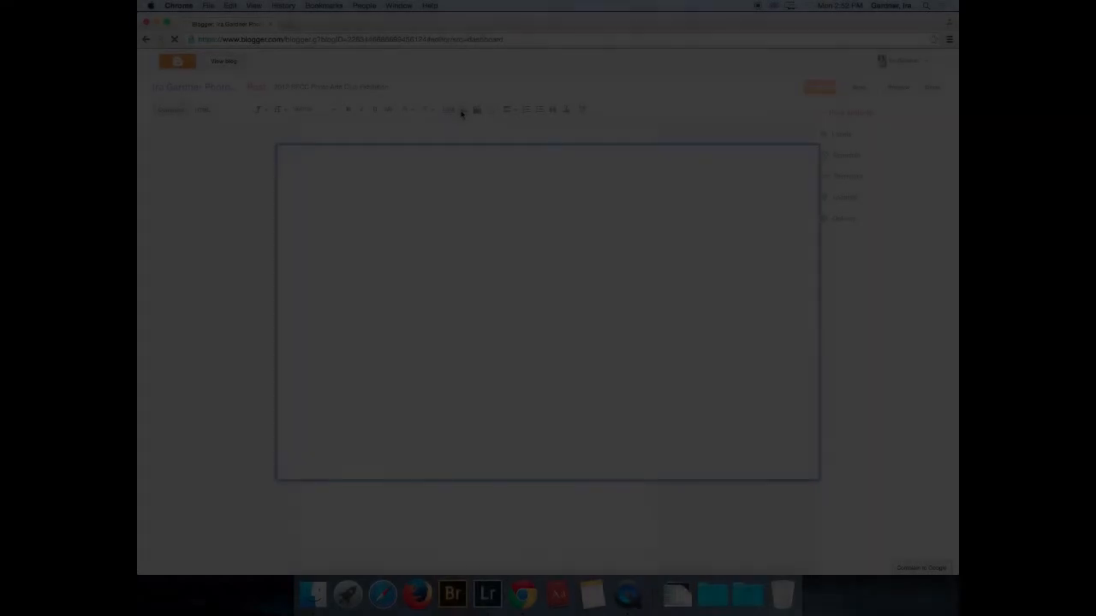
- Upload Post1, Post2 and Post3 from Untitled Export and insert them into the exhibition post
left_click(462, 111)
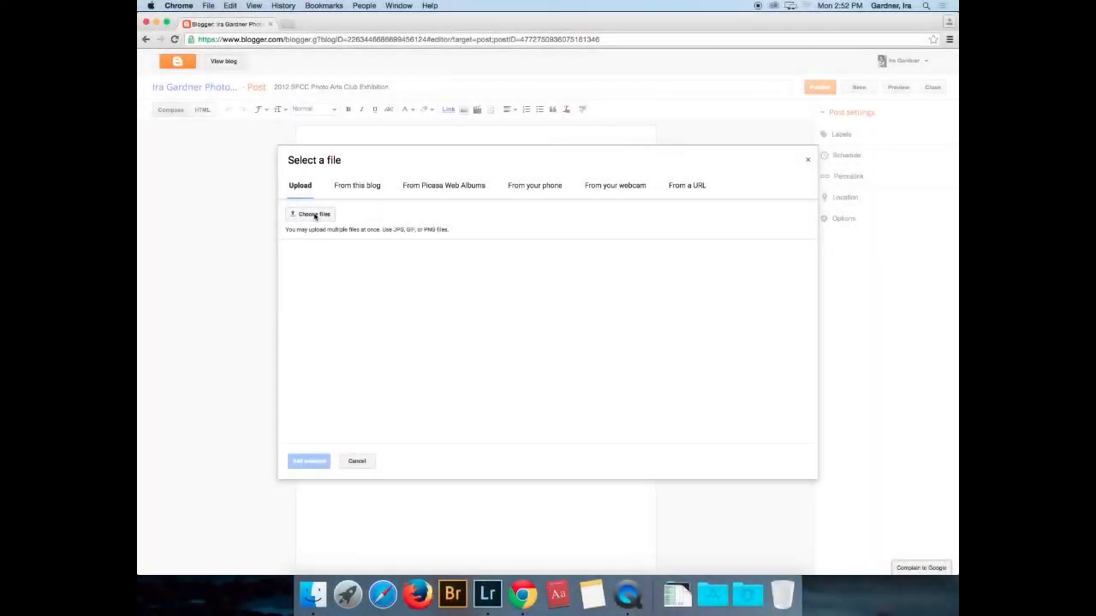
left_click(314, 214)
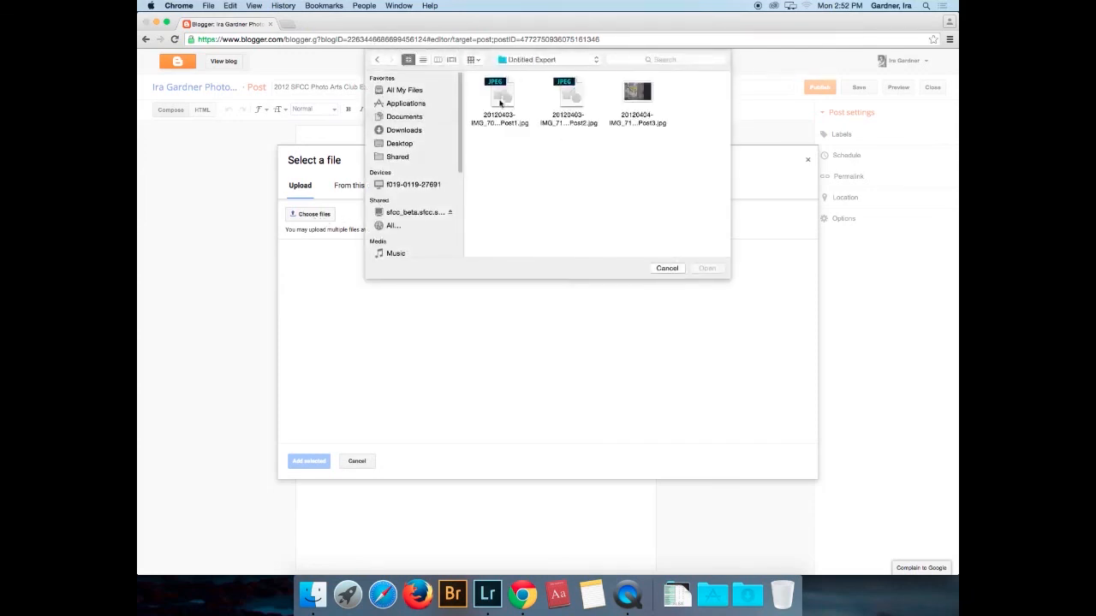
left_click(500, 94)
left_click(637, 94, "super")
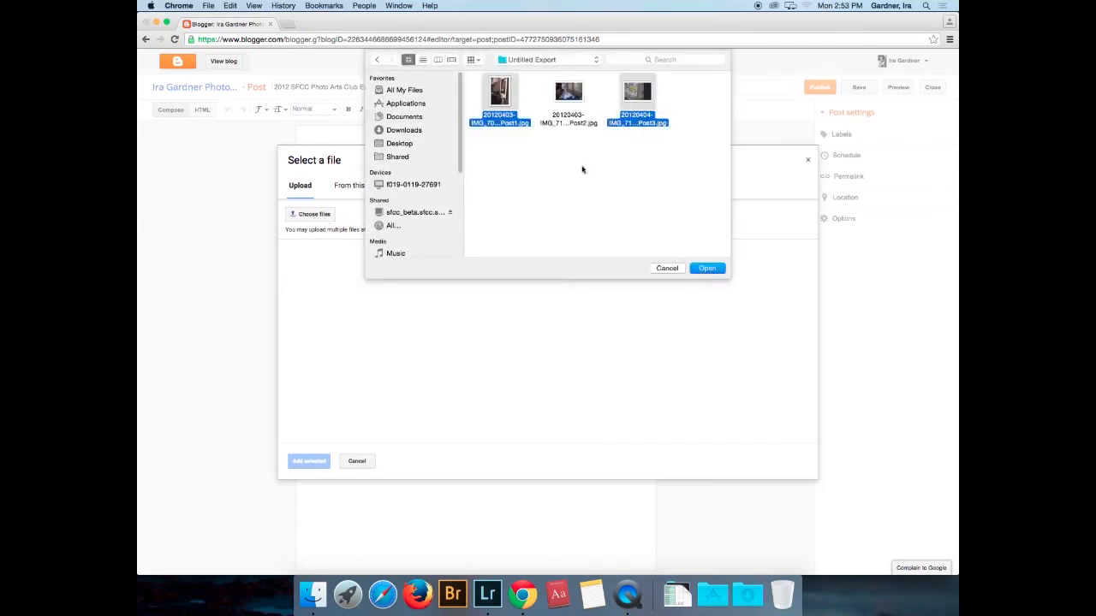
left_click(565, 101, "super")
left_click(705, 266)
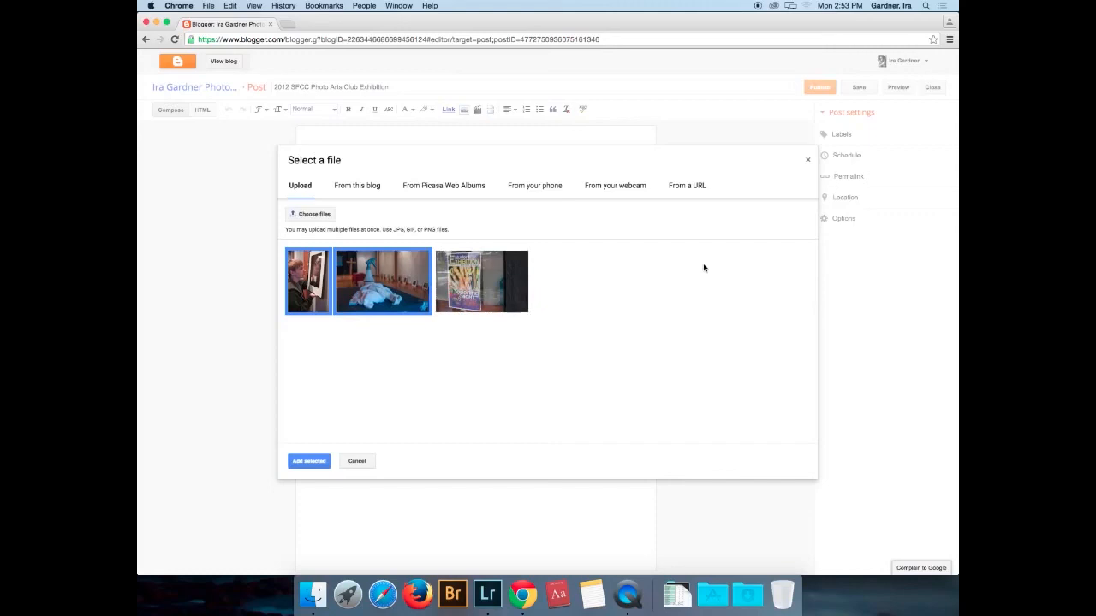
left_click(309, 461)
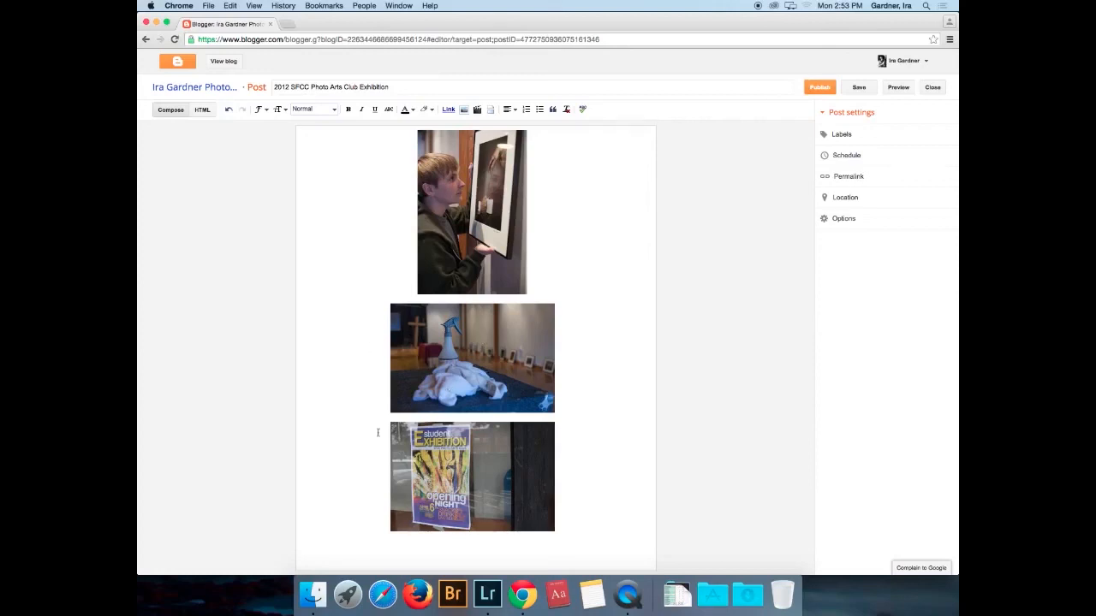
- Move the poster photo onto its own line above the boy photo, then view the blog
left_click(514, 380)
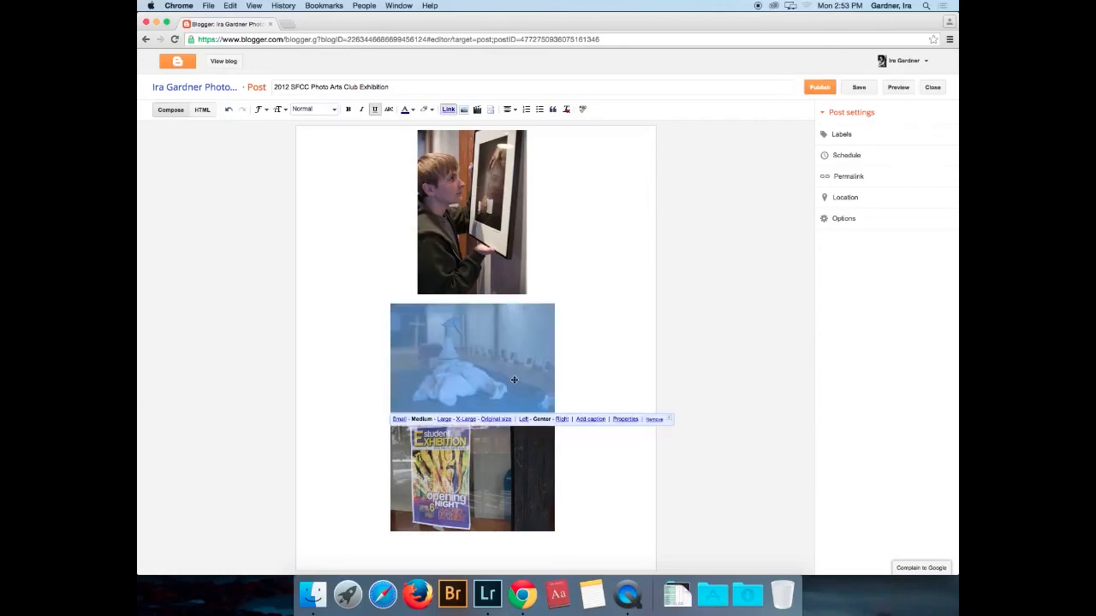
left_click(482, 465)
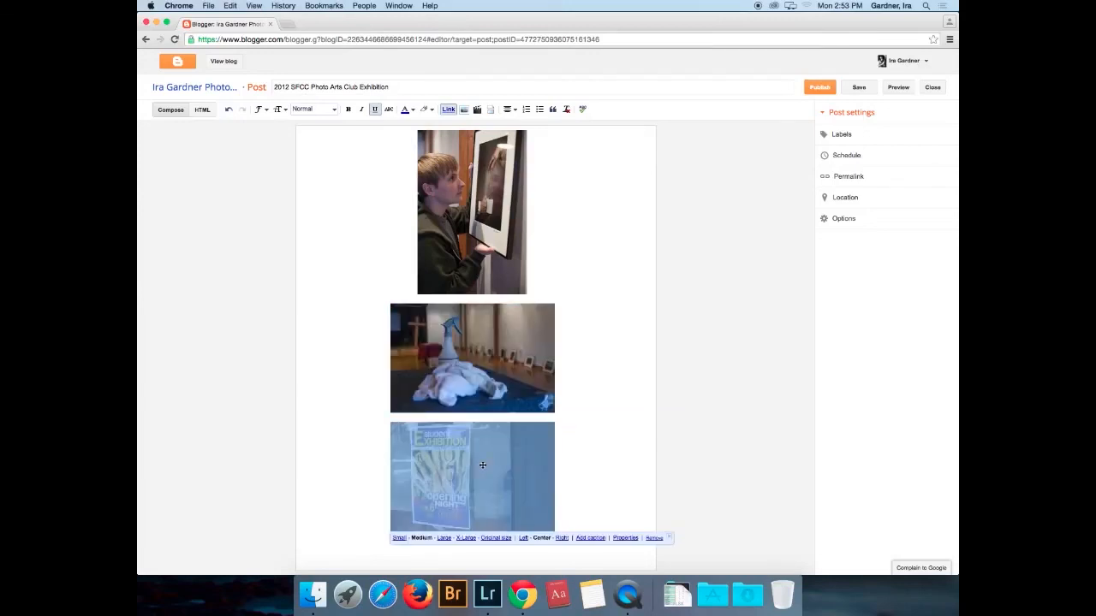
key("BackSpace")
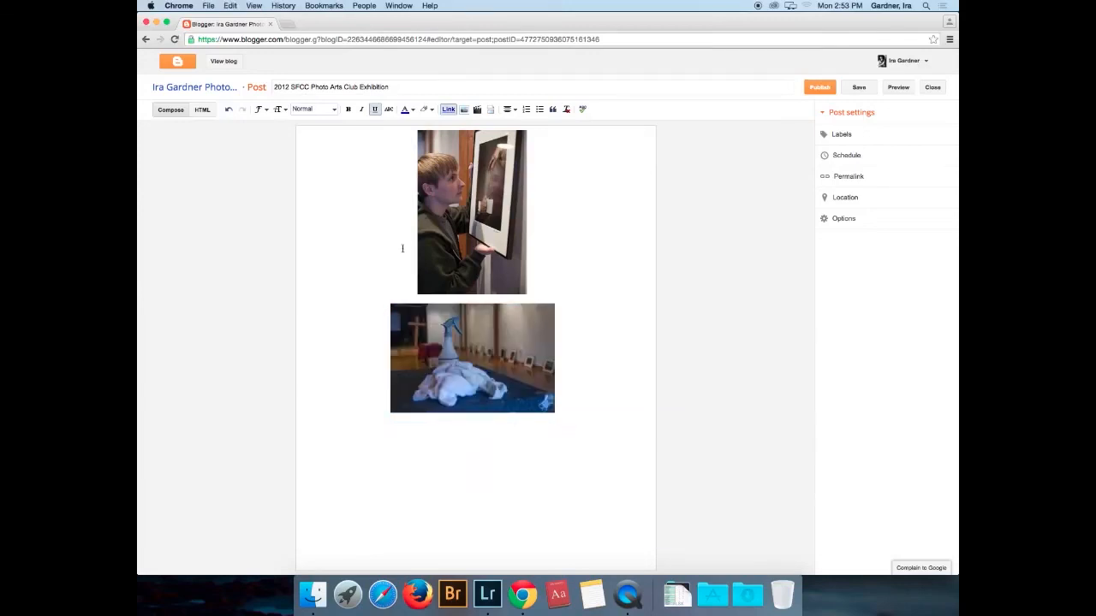
left_click(408, 249)
key("super+v")
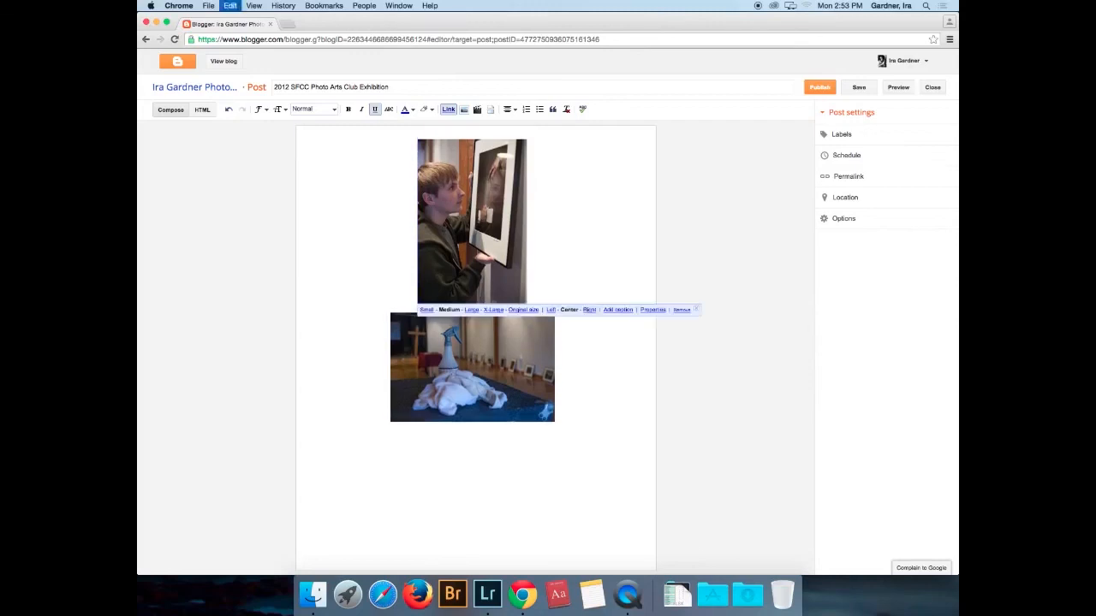
key("Return")
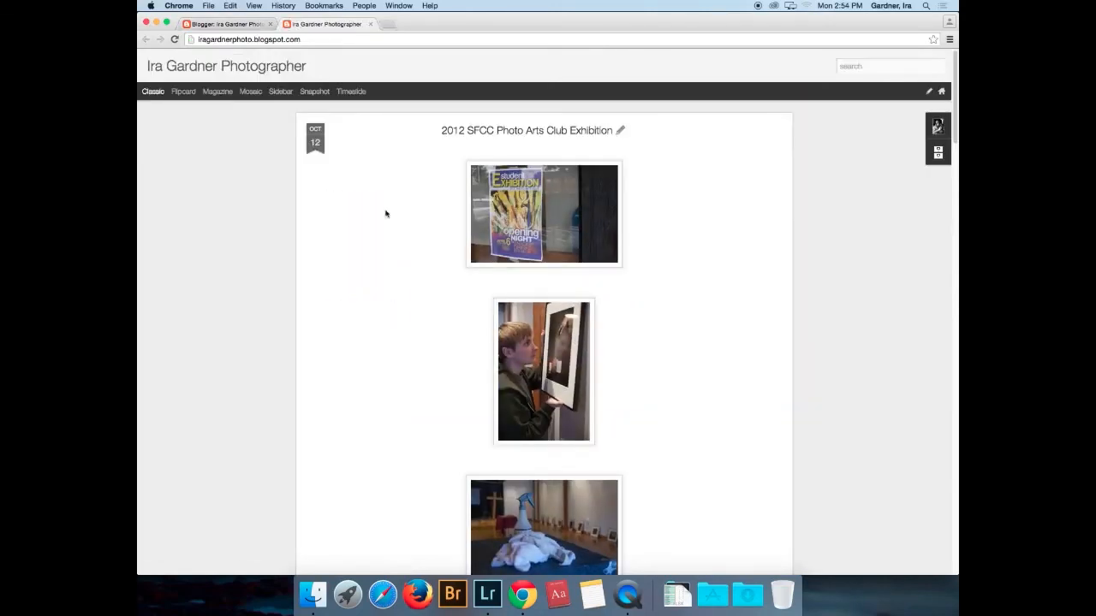
left_click(218, 92)
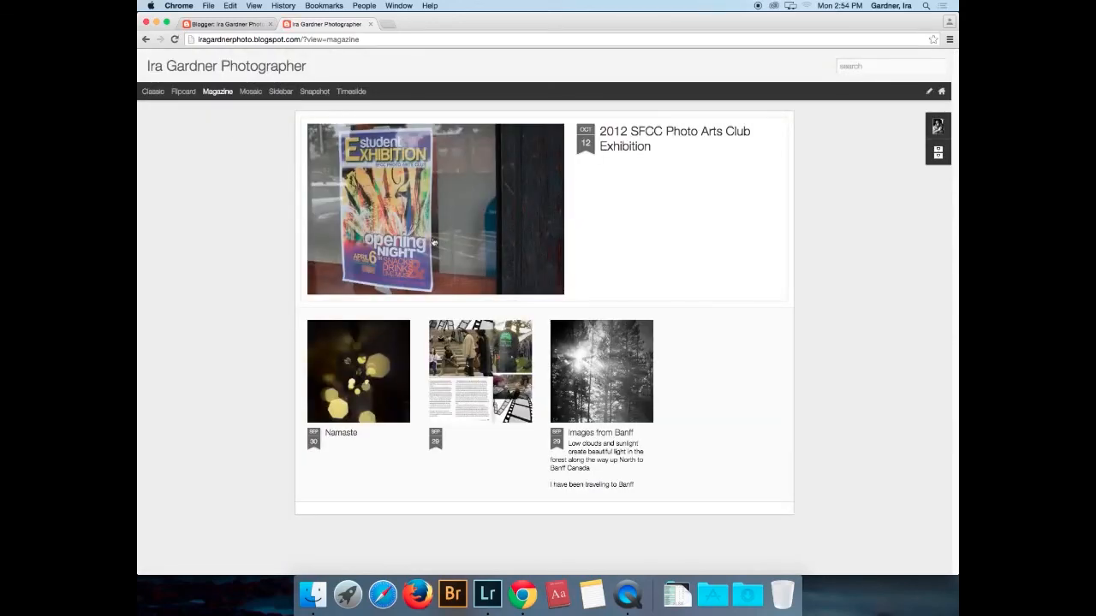
- Open the exhibition post from its featured image and reopen it in the post editor
left_click(434, 243)
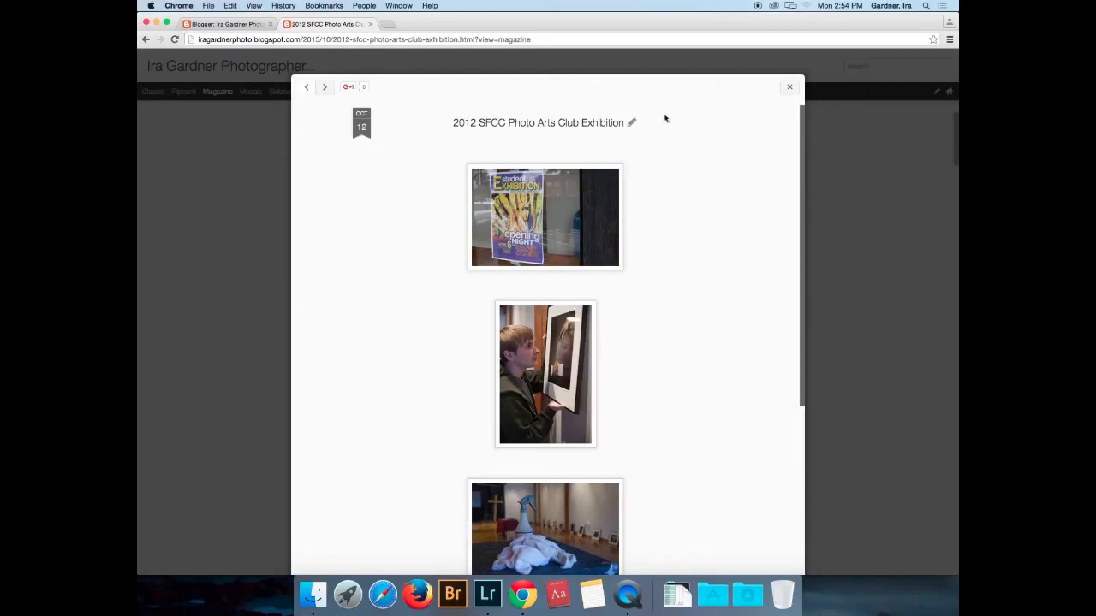
left_click(631, 122)
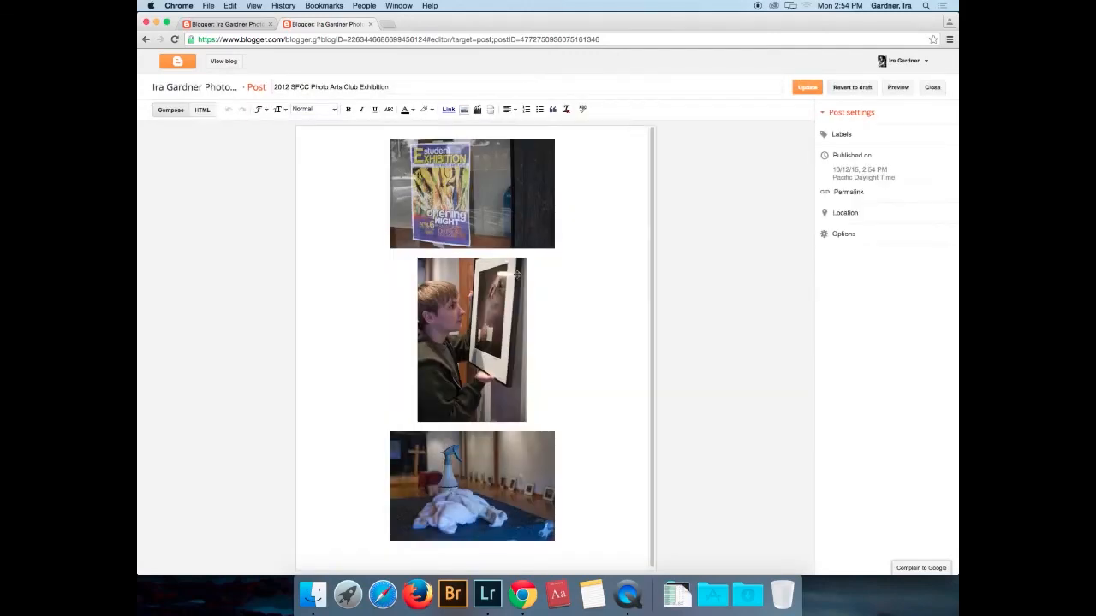
- Remove the duplicate poster photo and move the boy photo to the top at Large size
left_click(494, 304)
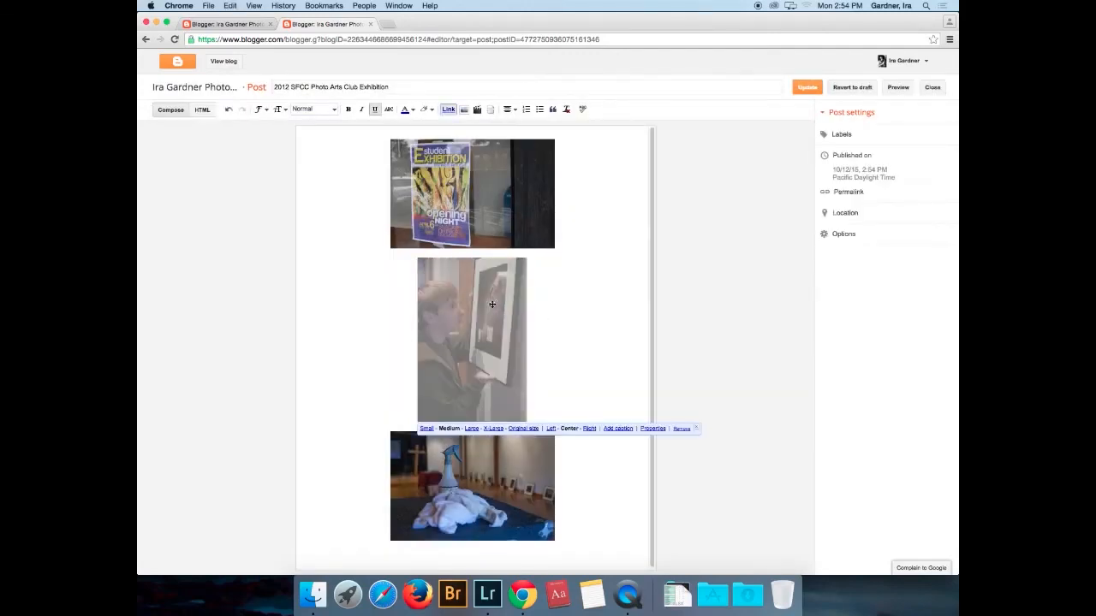
left_click(384, 223)
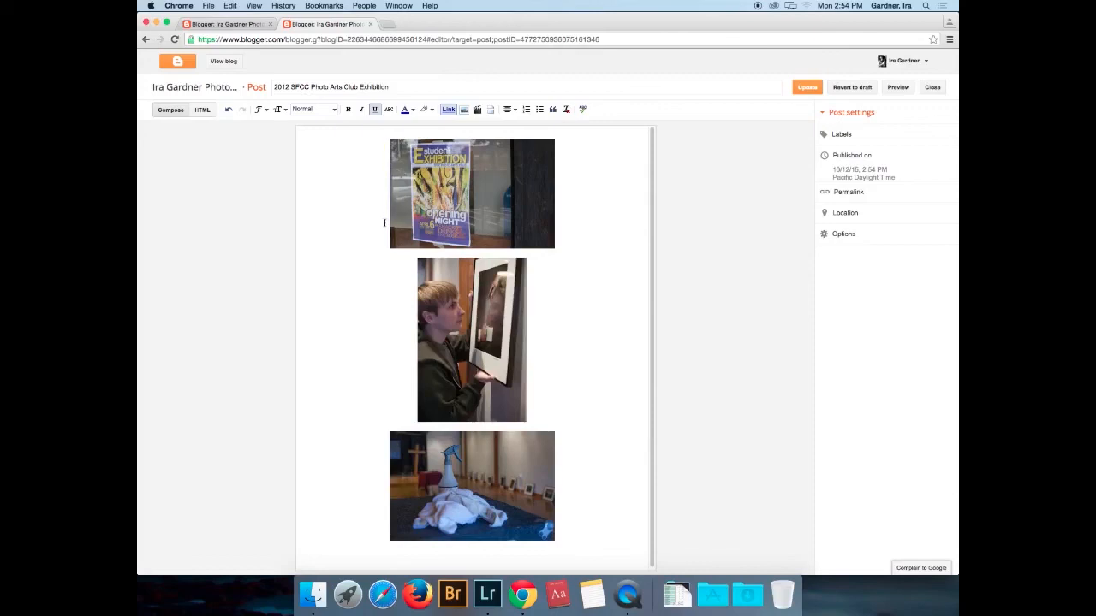
key("cmd+v")
key("Return")
key("Return")
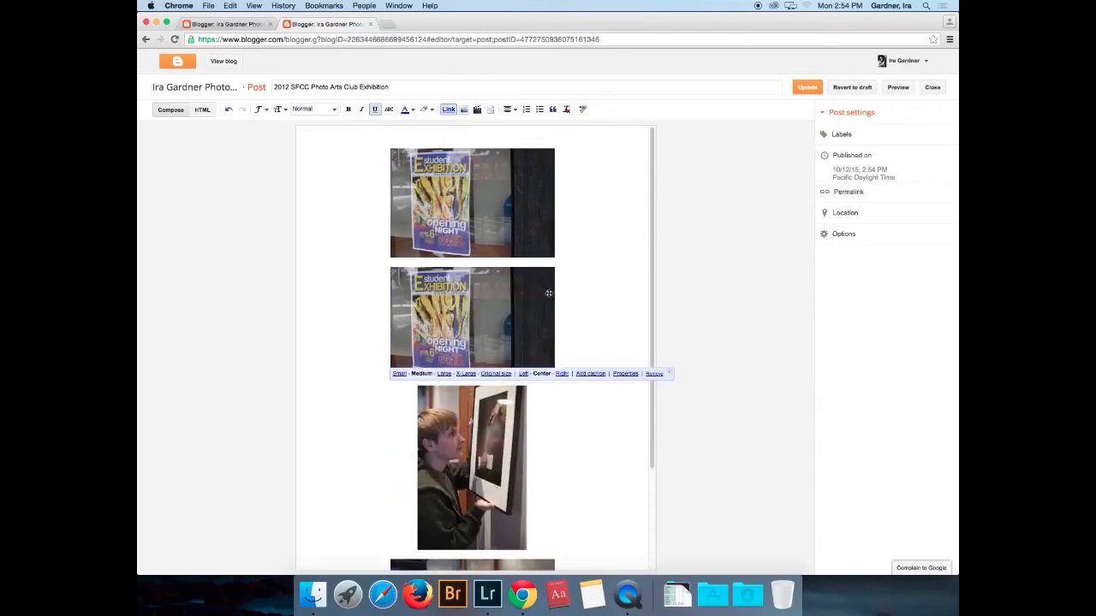
left_click(536, 240)
key("BackSpace")
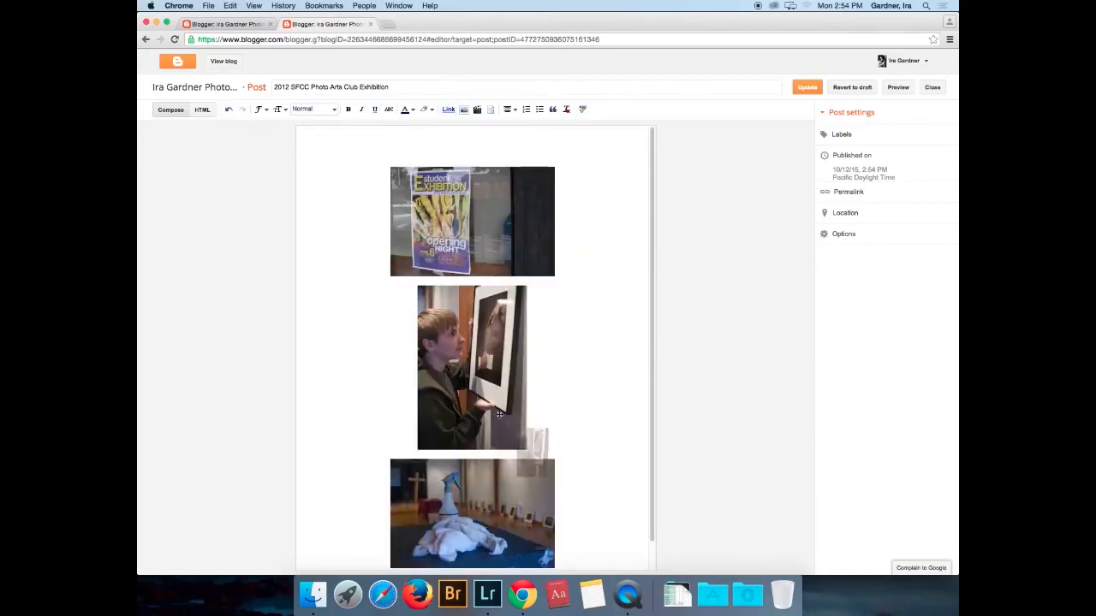
left_click(499, 415)
left_click_drag(499, 414, 387, 238)
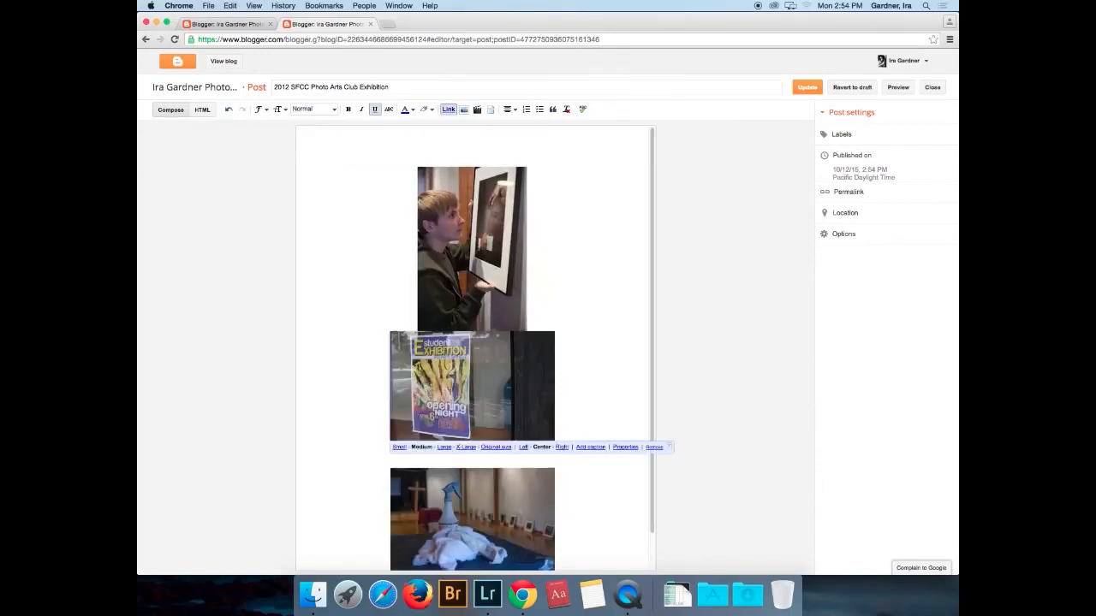
left_click(447, 225)
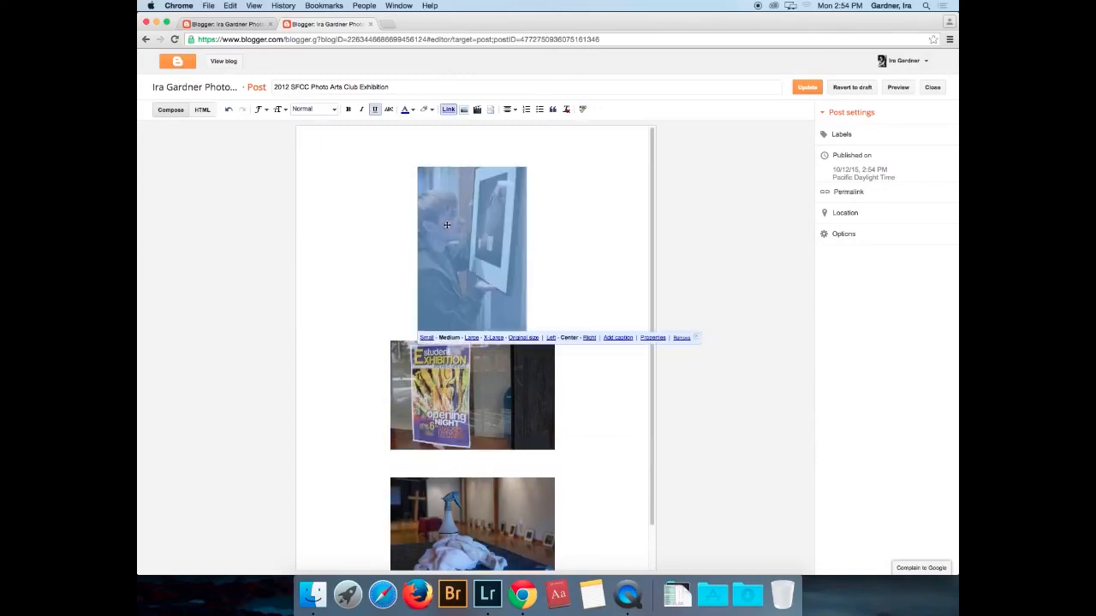
left_click(471, 337)
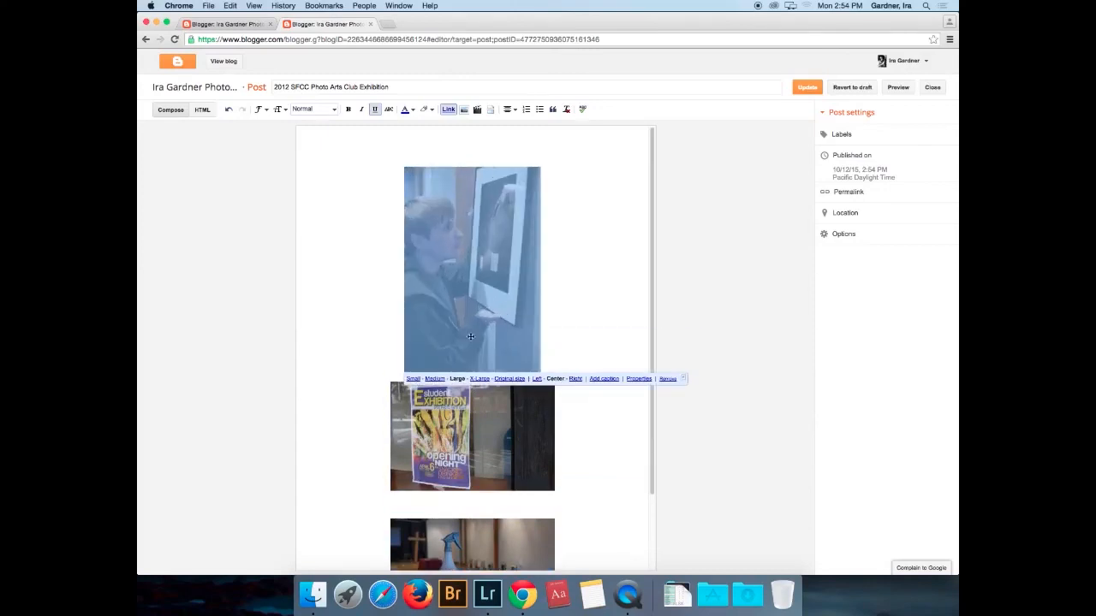
- Shrink the poster to Small, place a Large spray-bottle photo above it, and update the post
left_click(512, 452)
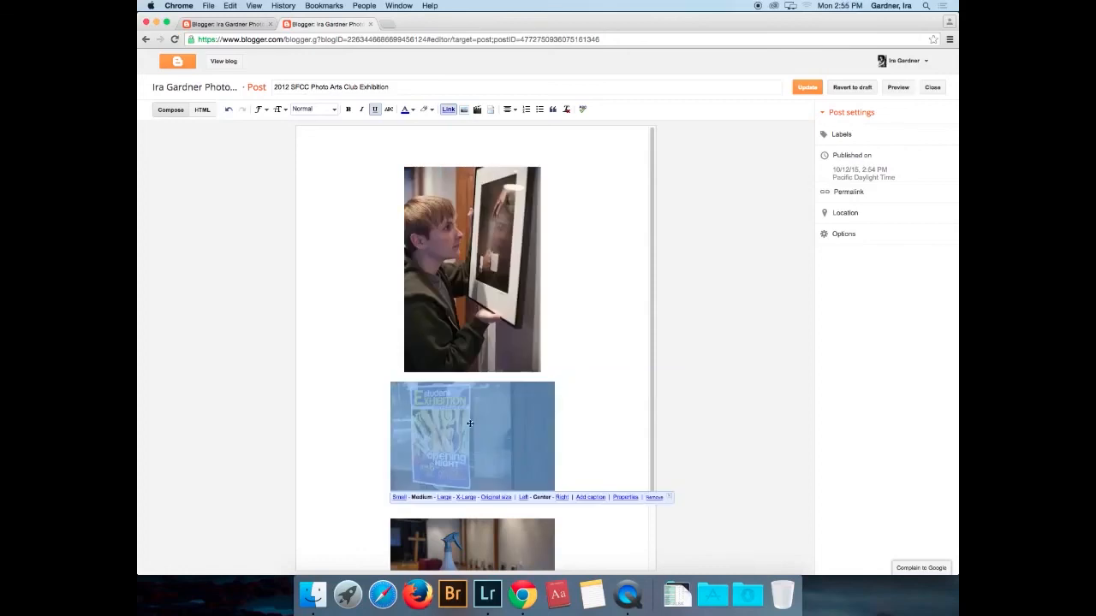
left_click(400, 499)
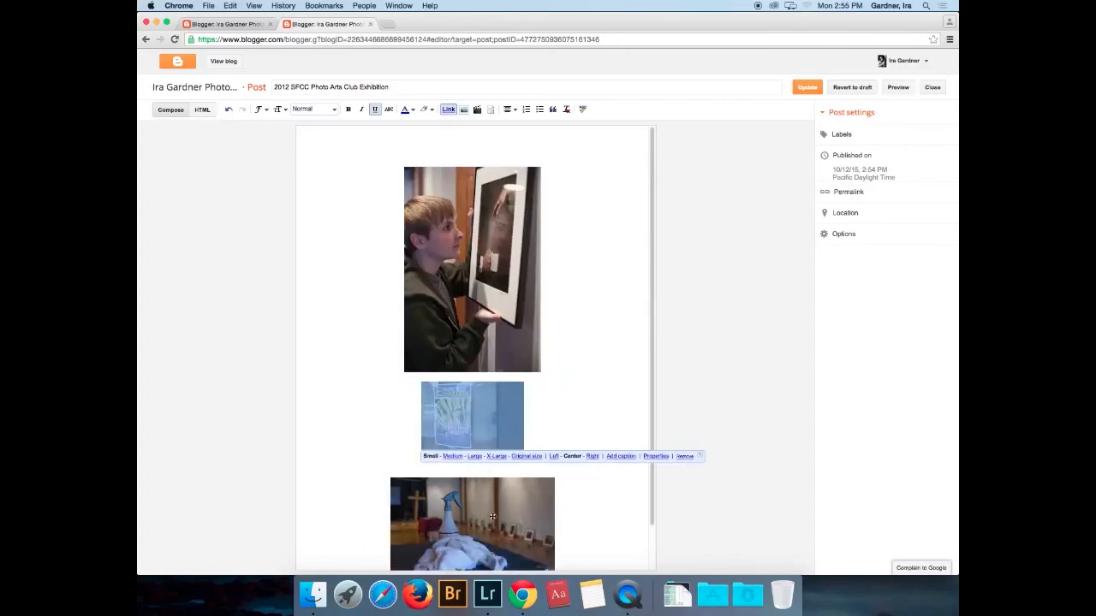
left_click(495, 516)
left_click(444, 469)
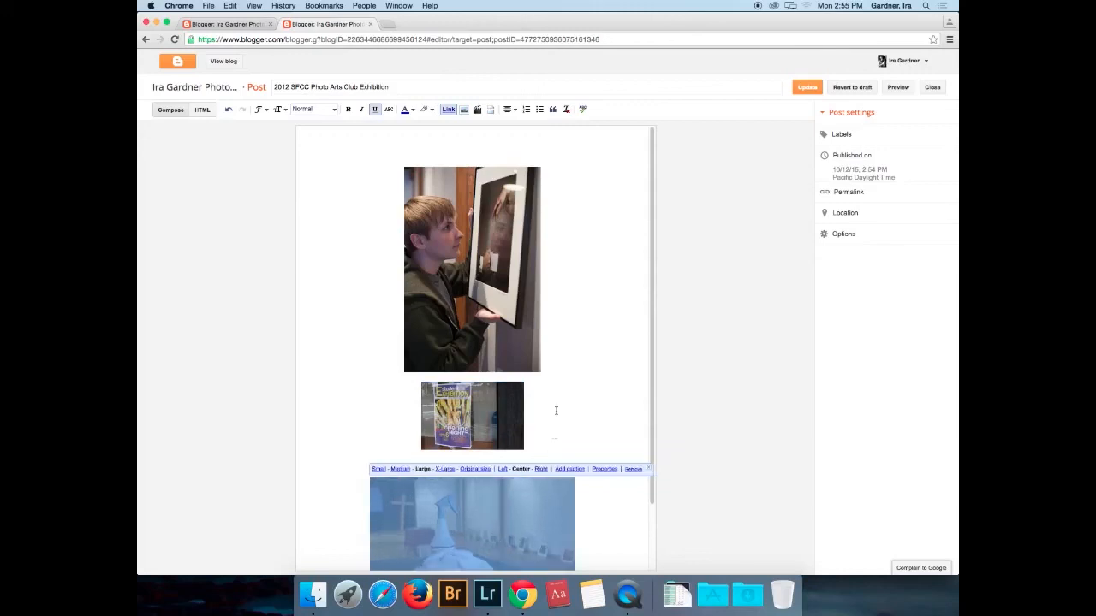
key("BackSpace")
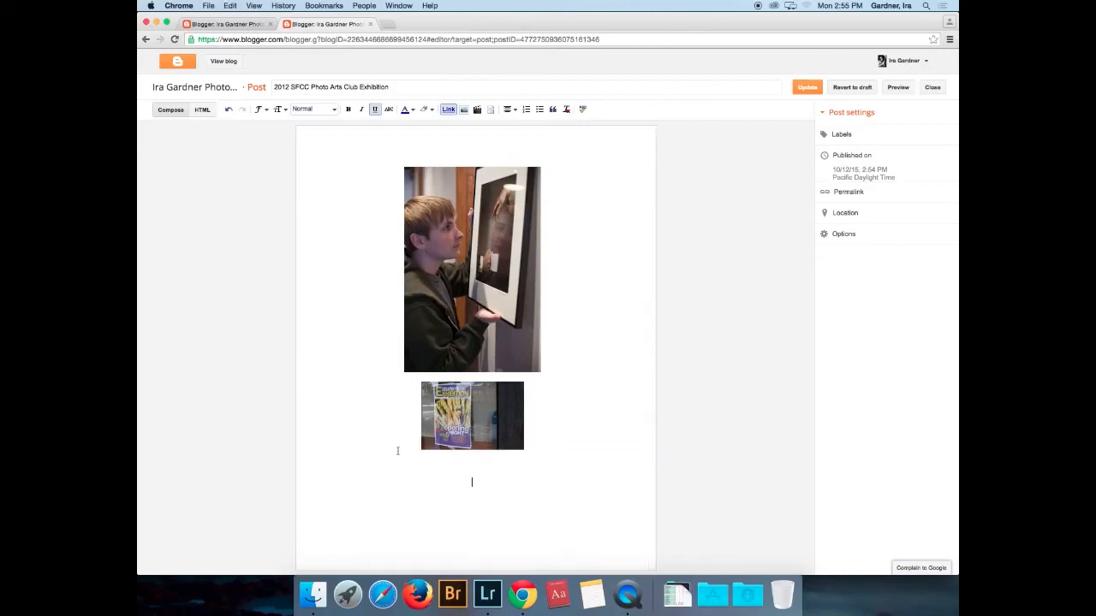
key("super+v")
scroll(473, 398, "down", 1)
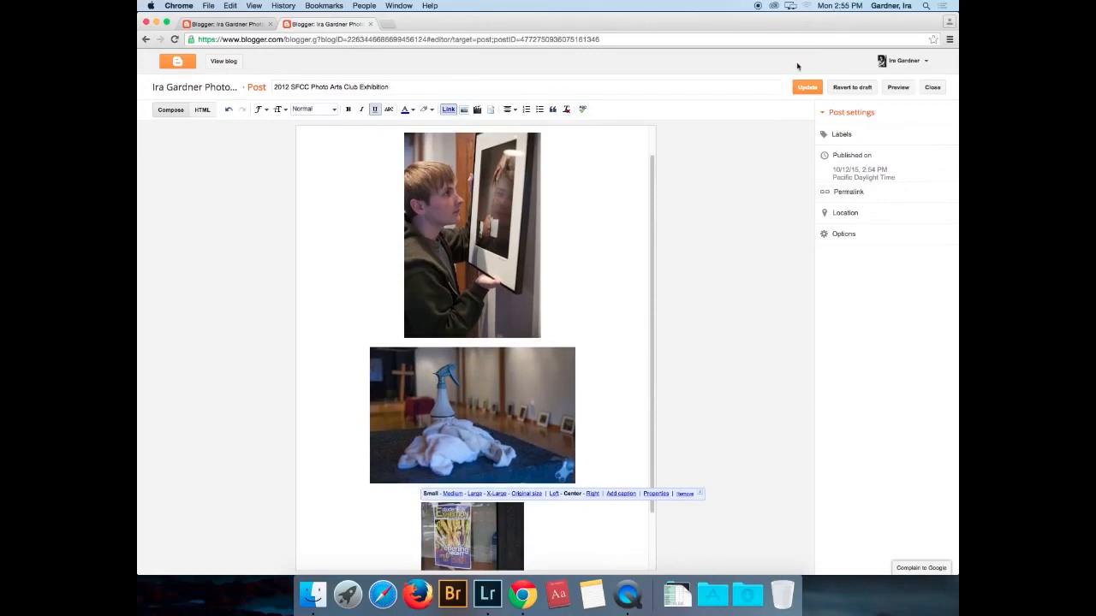
left_click(807, 88)
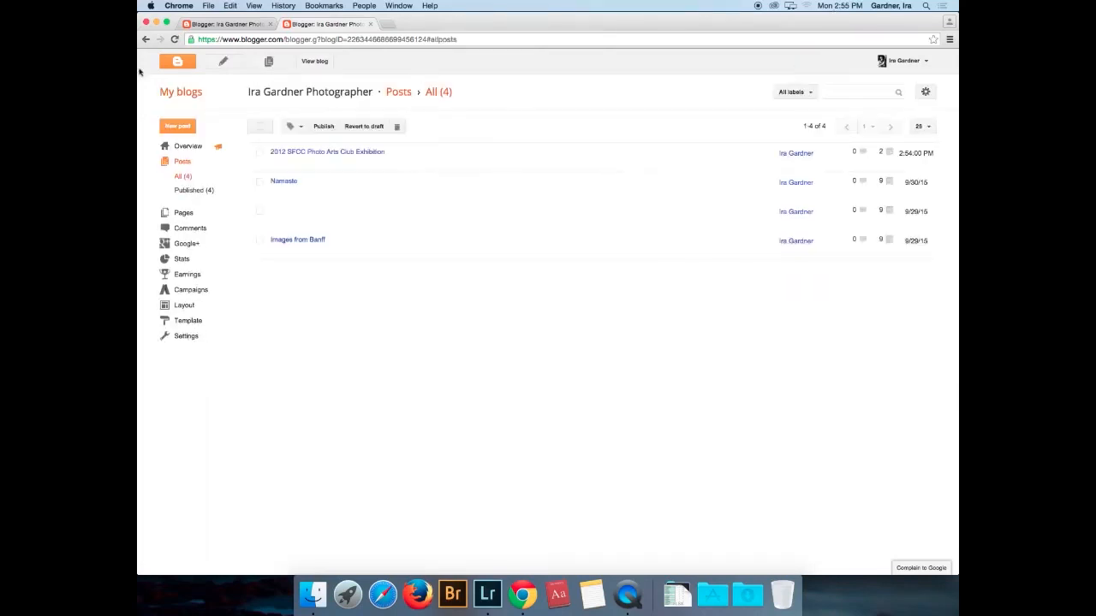
- Open the live blog in a new tab and switch it to Magazine view
left_click(316, 61)
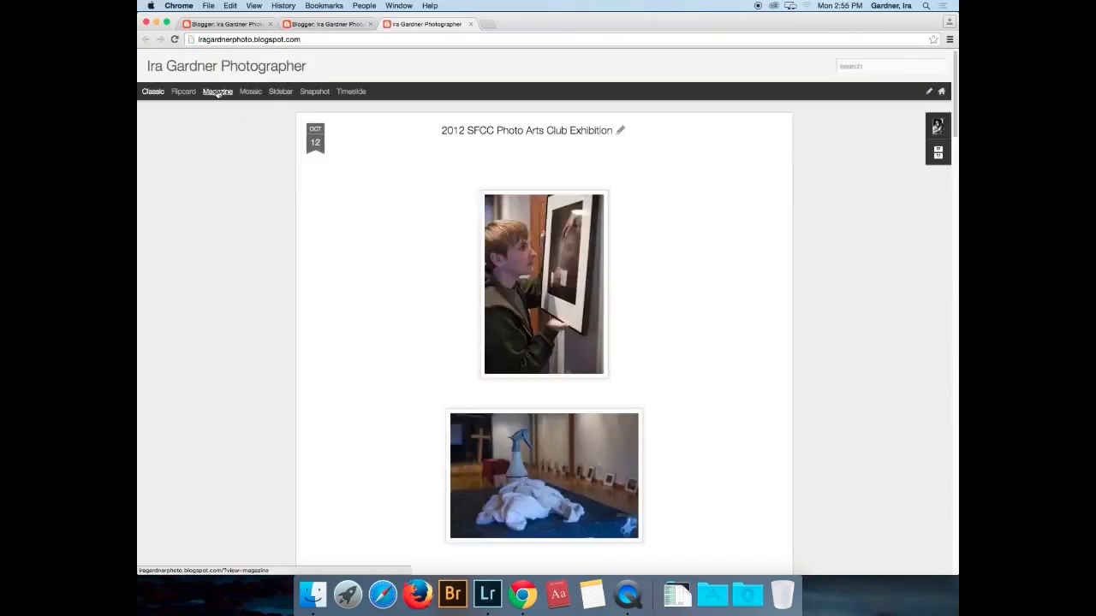
left_click(217, 92)
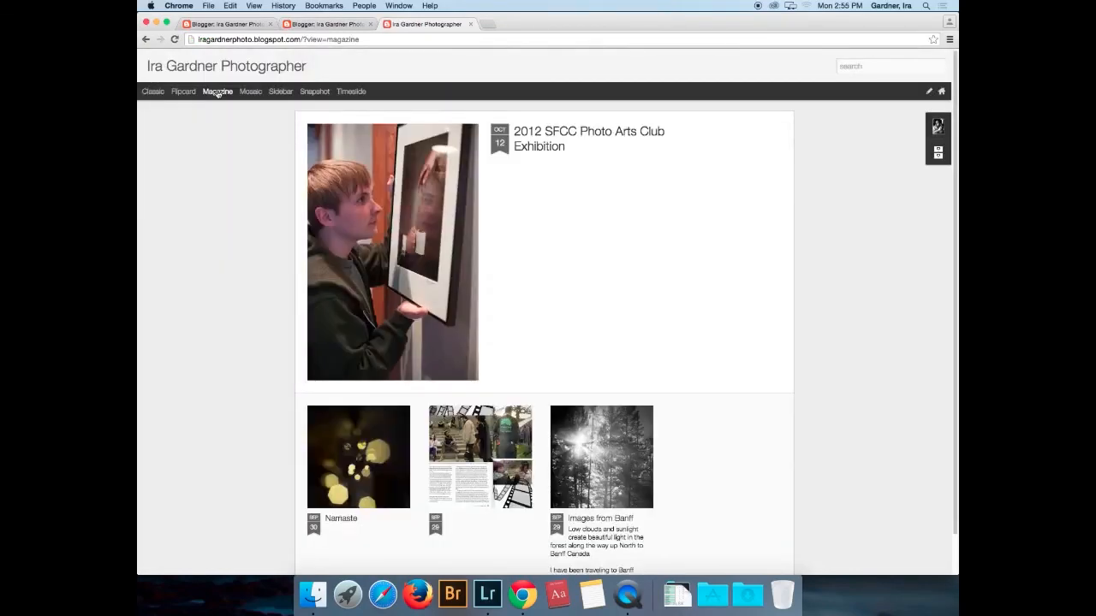